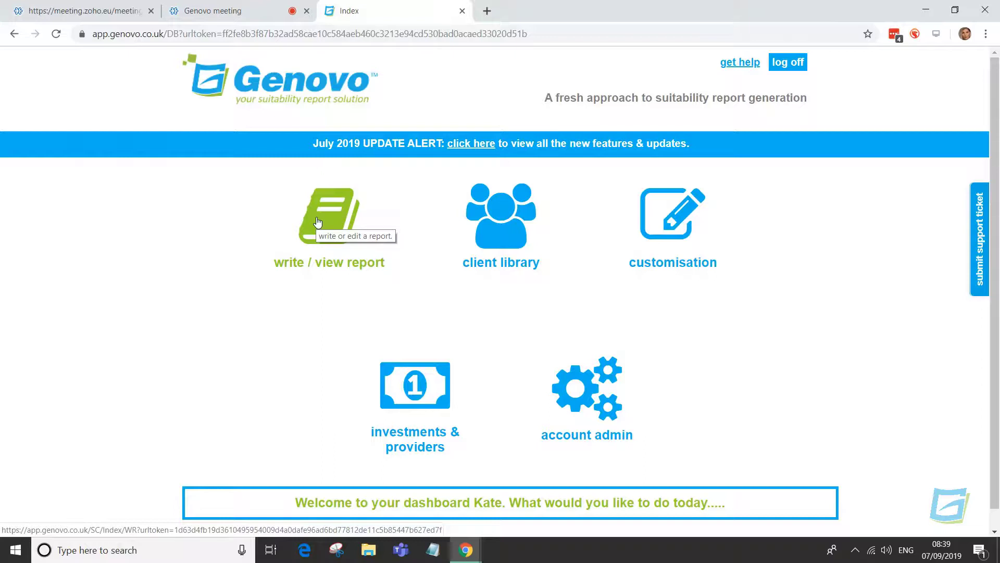
# - Open account admin, review the Your Details form, and leave it without saving
pyautogui.click(568, 378)
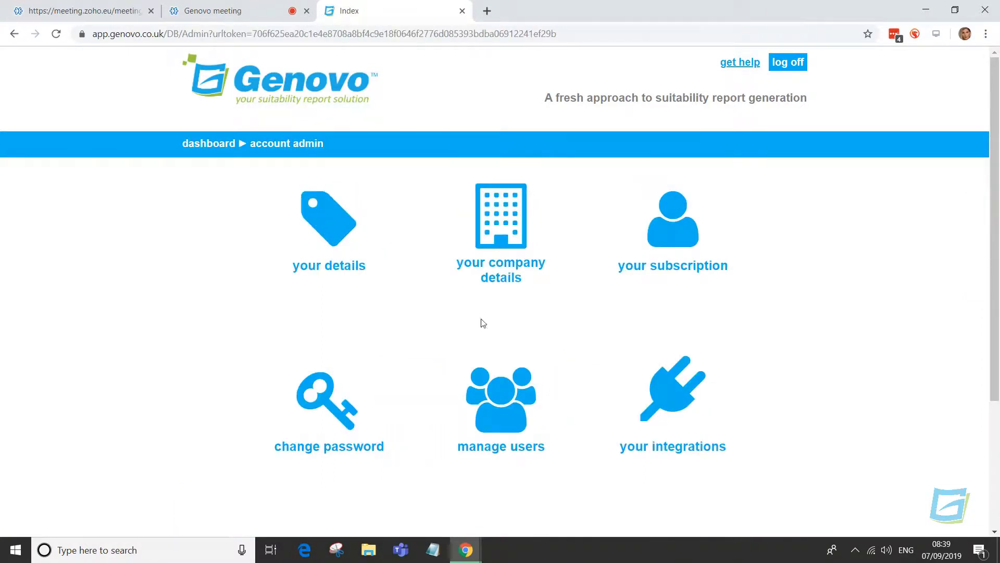
pyautogui.click(345, 238)
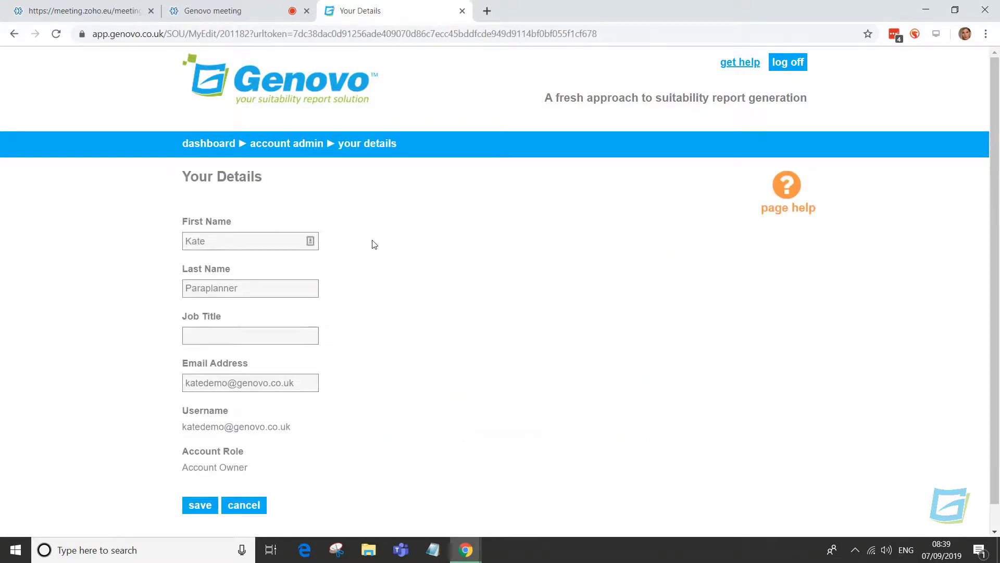
pyautogui.scroll(-1, 377, 358)
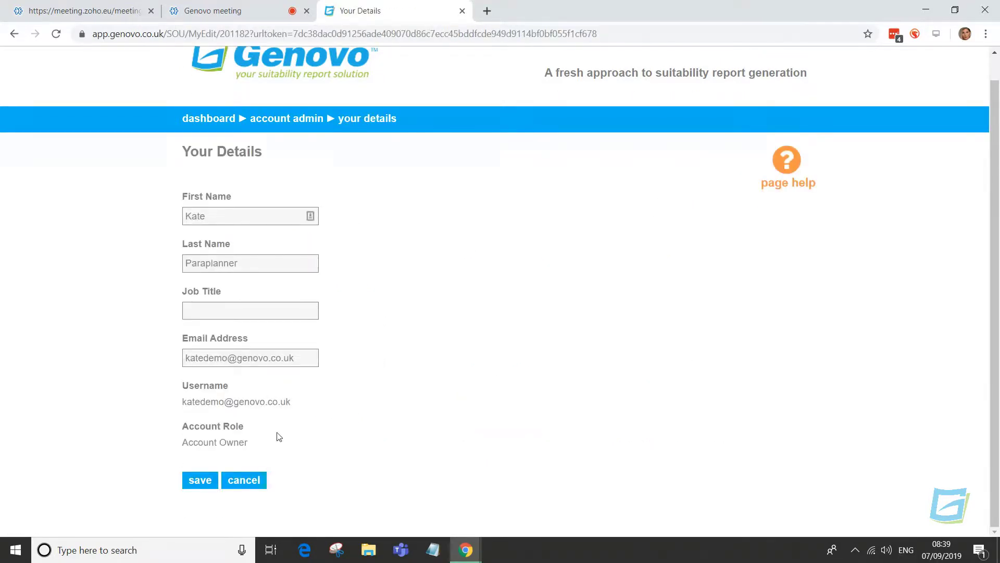
pyautogui.click(252, 484)
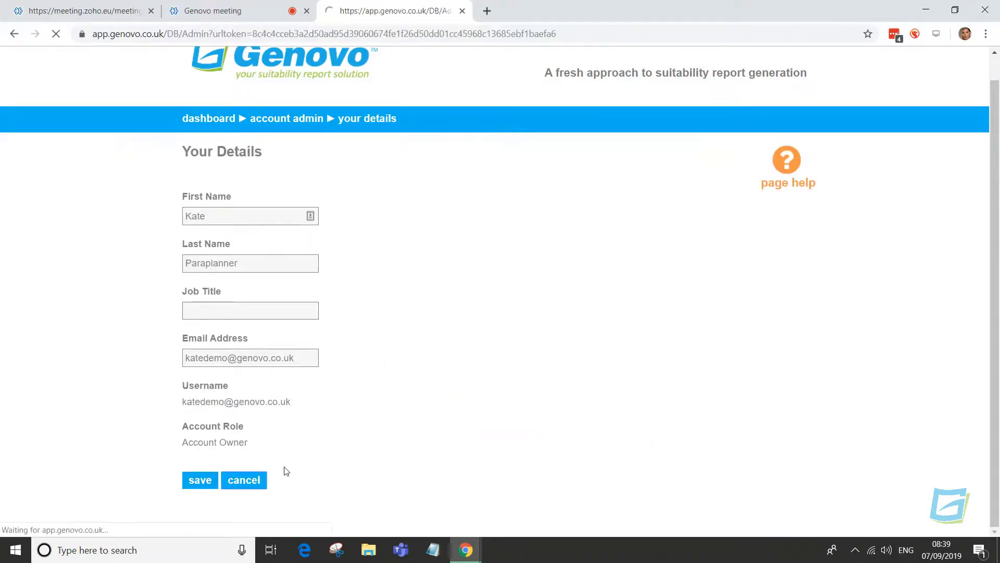
# - Review the fields of the Your Company Details form and leave it without saving
pyautogui.click(486, 276)
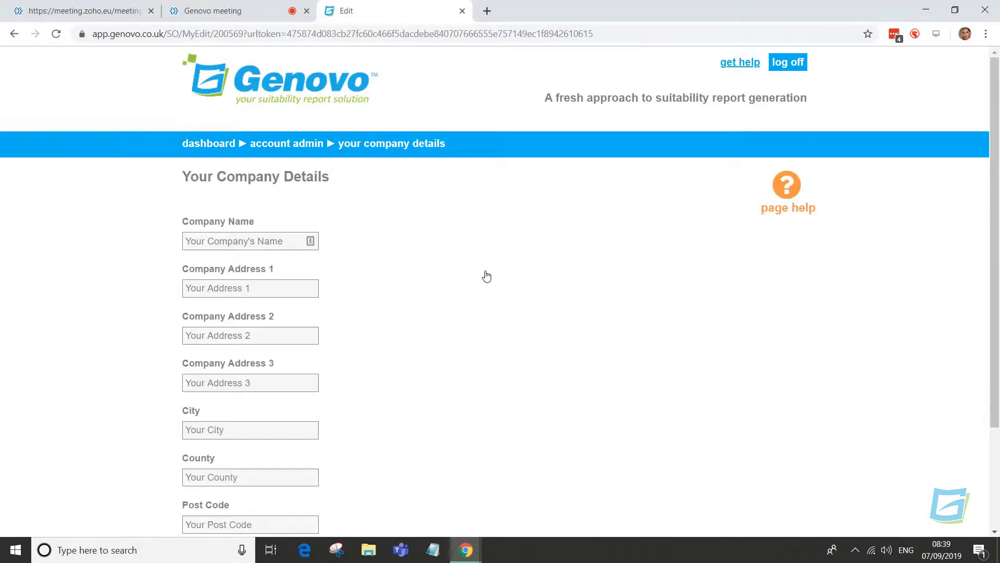
pyautogui.scroll(-3, 487, 277)
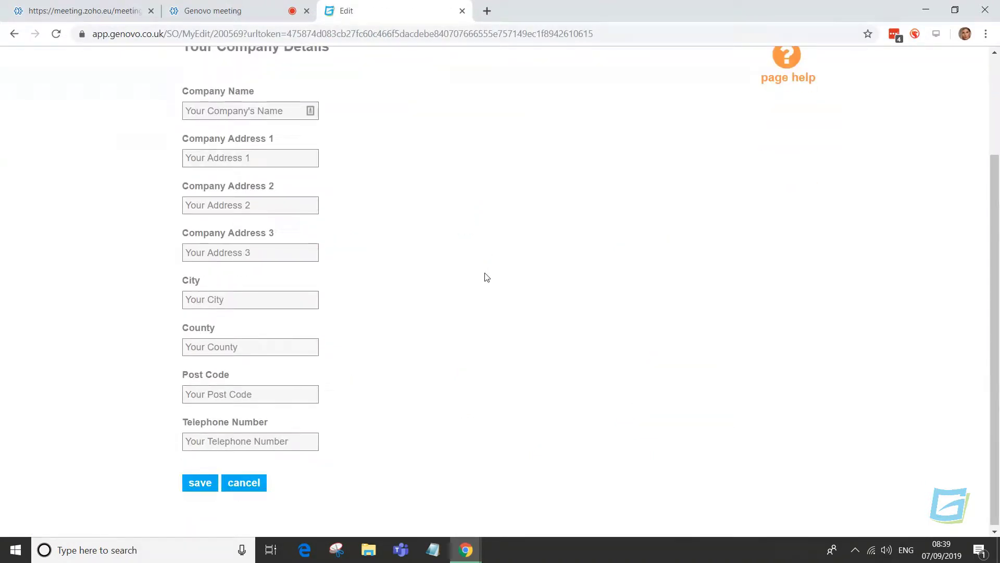
pyautogui.click(254, 490)
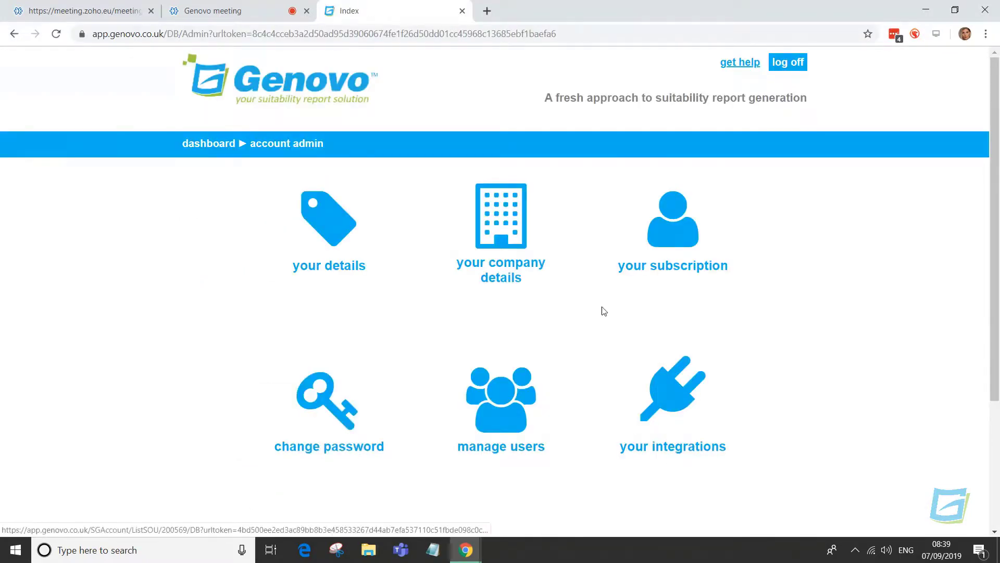
# - View the subscription overview and the account and user summaries under Manage Users
pyautogui.click(671, 265)
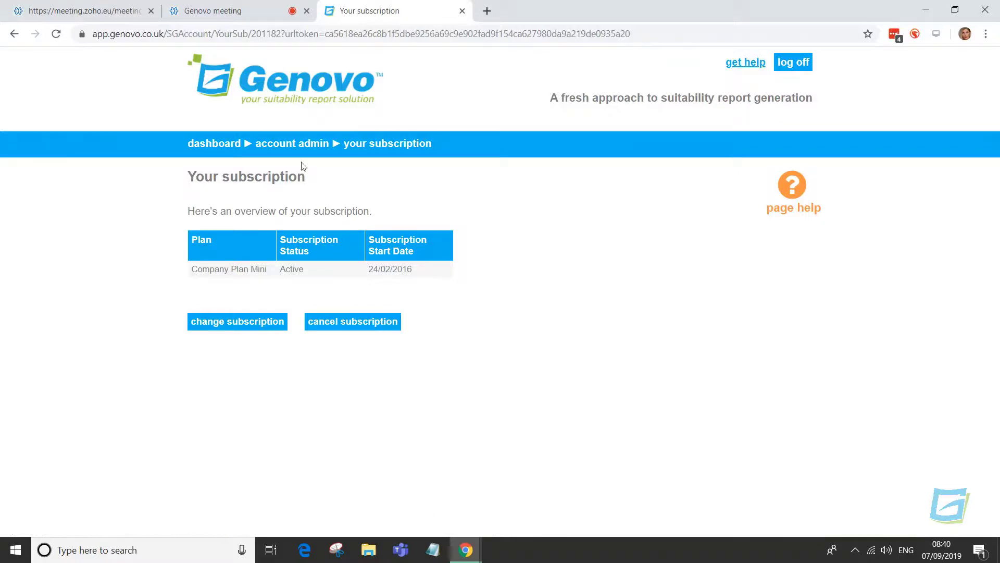
pyautogui.click(299, 148)
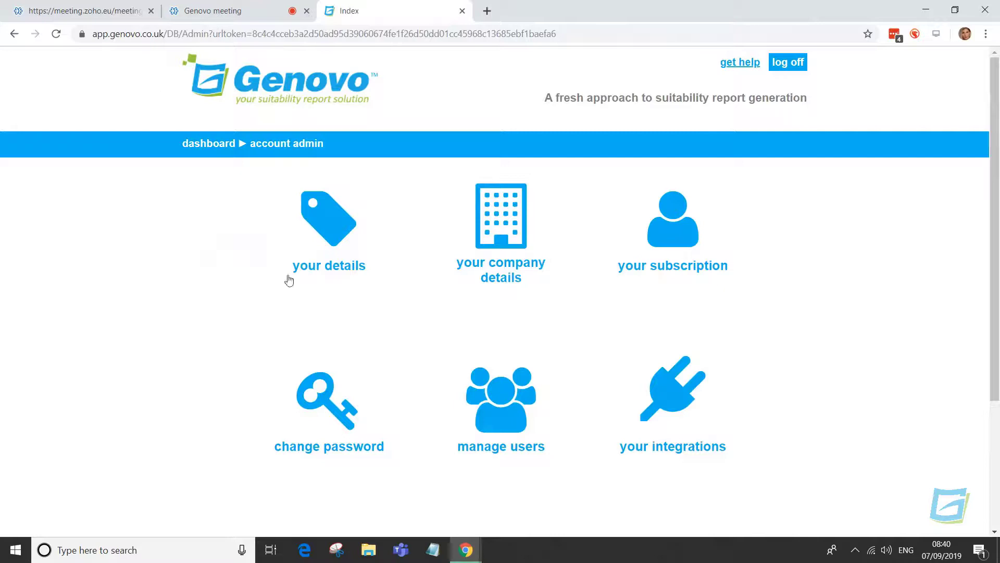
pyautogui.click(491, 419)
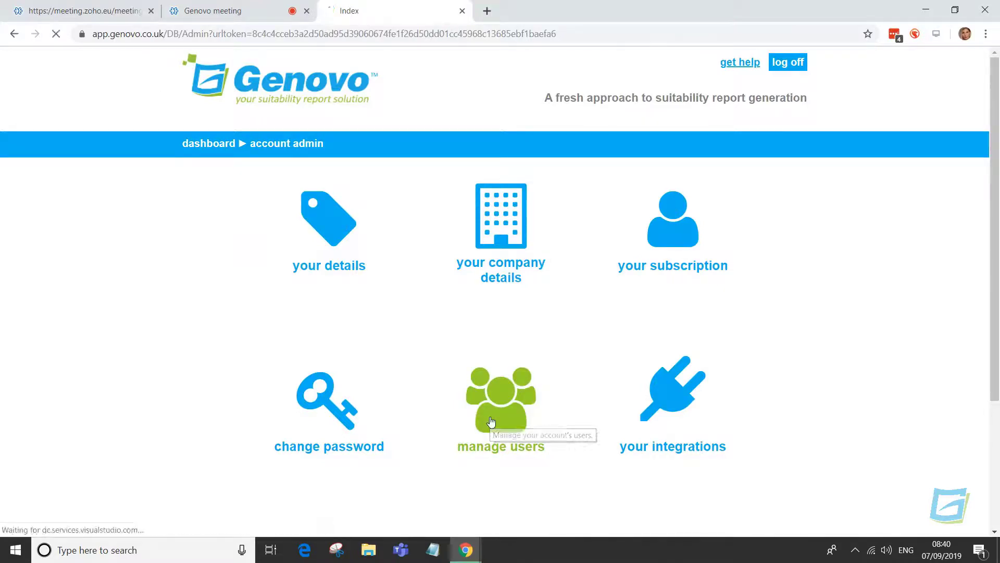
pyautogui.scroll(-1, 596, 334)
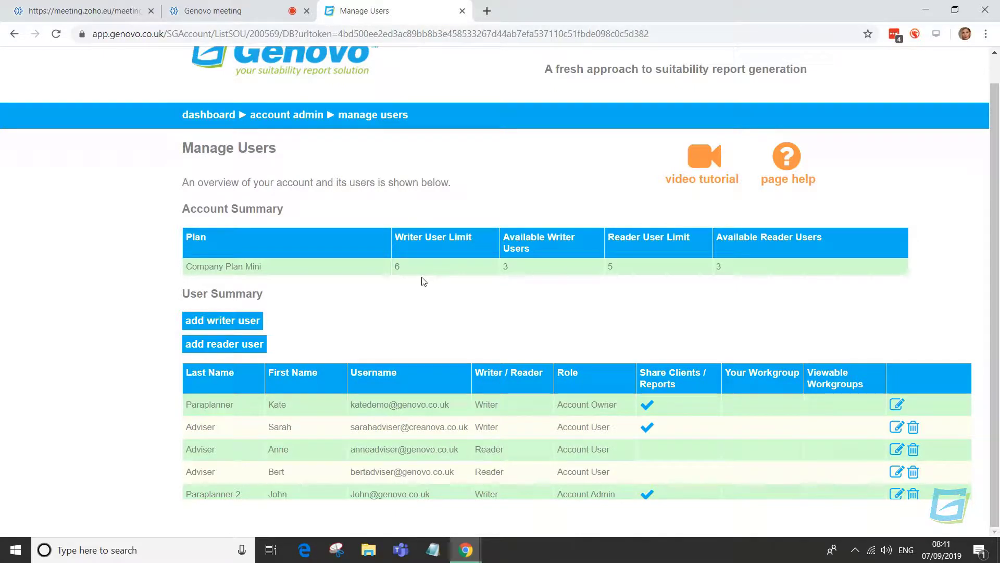
# - Examine the Add Writer User form, including its role options and workgroup fields, and cancel without adding a user
pyautogui.click(251, 330)
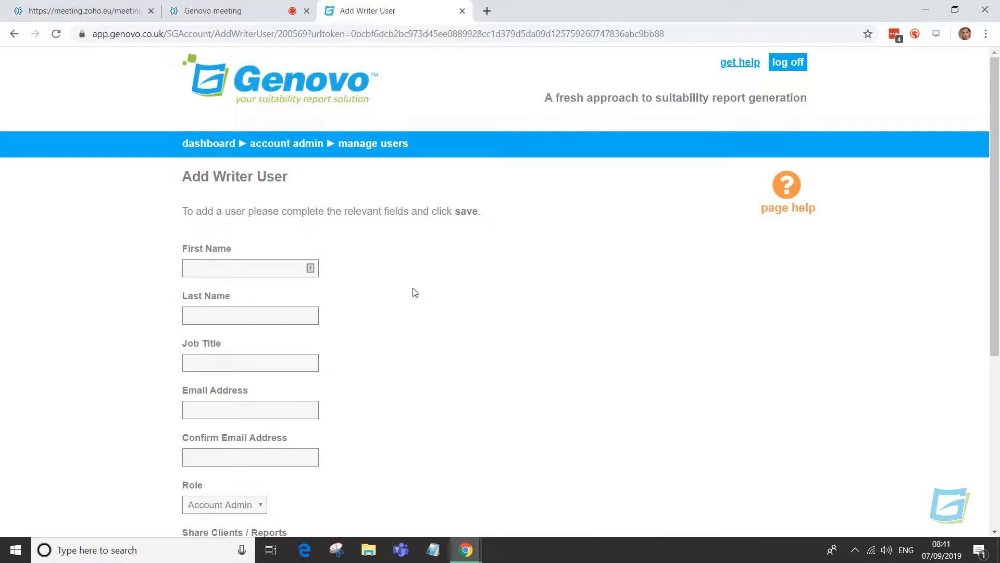
pyautogui.scroll(-3, 415, 292)
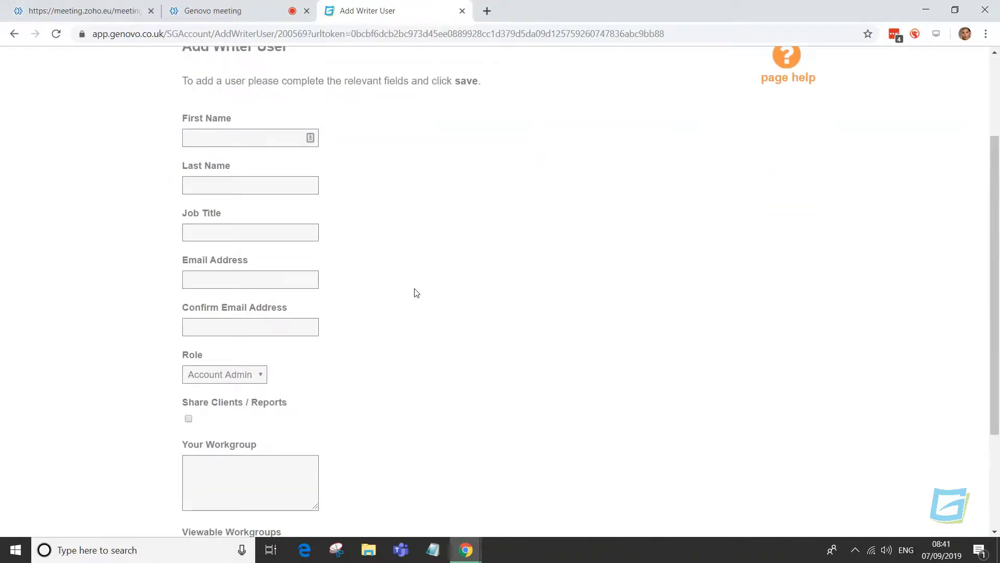
pyautogui.scroll(-1, 413, 290)
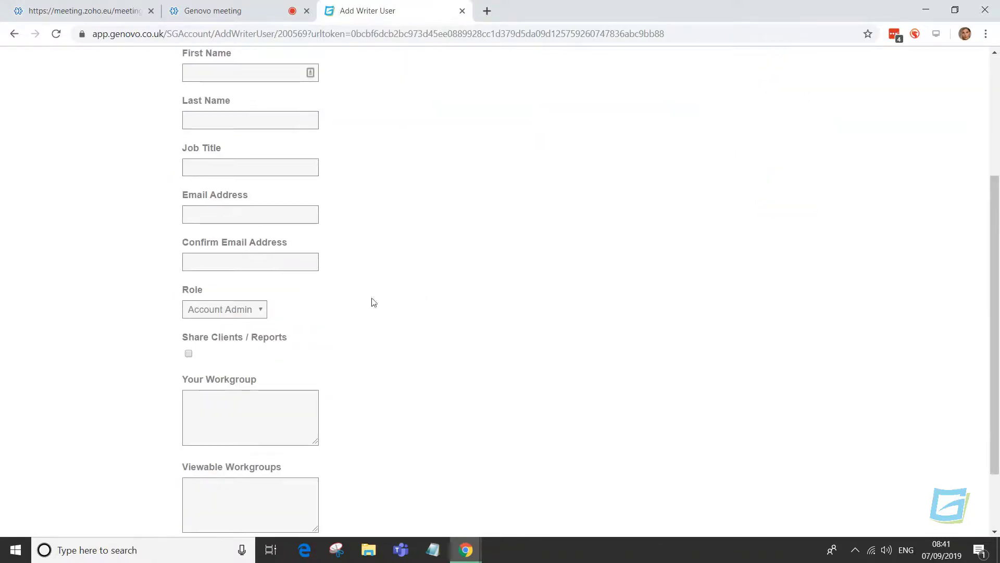
pyautogui.click(262, 311)
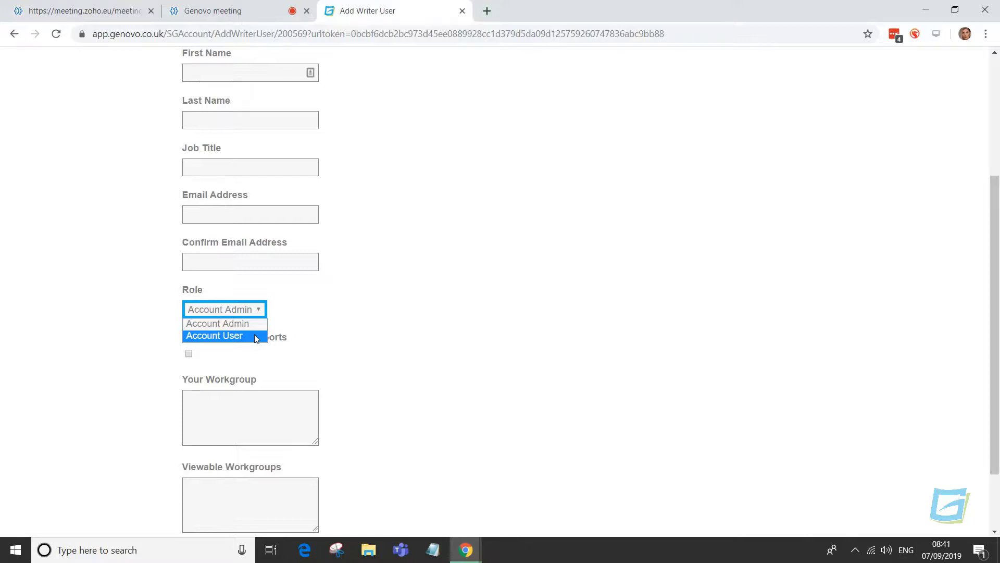
pyautogui.click(262, 358)
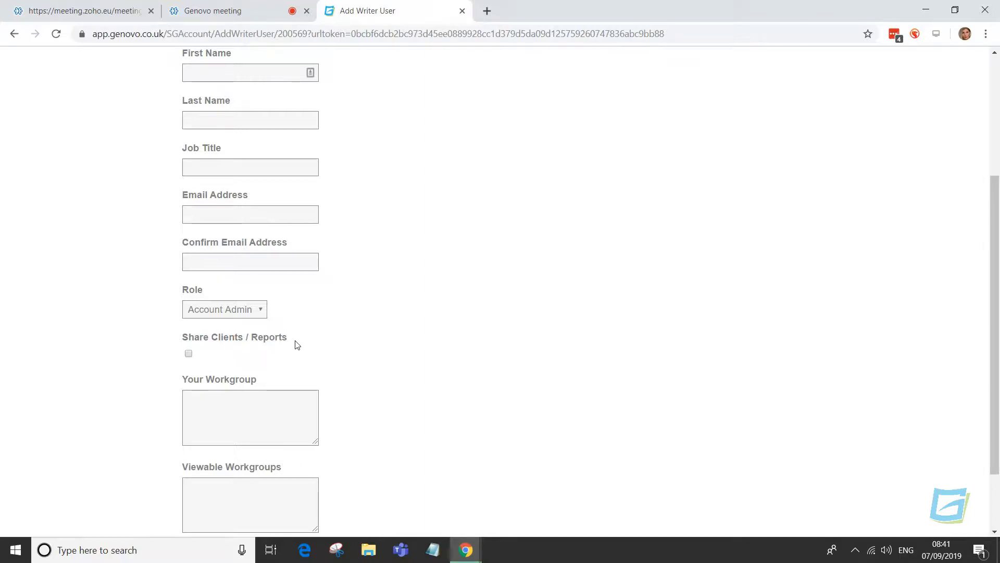
pyautogui.scroll(-2, 295, 342)
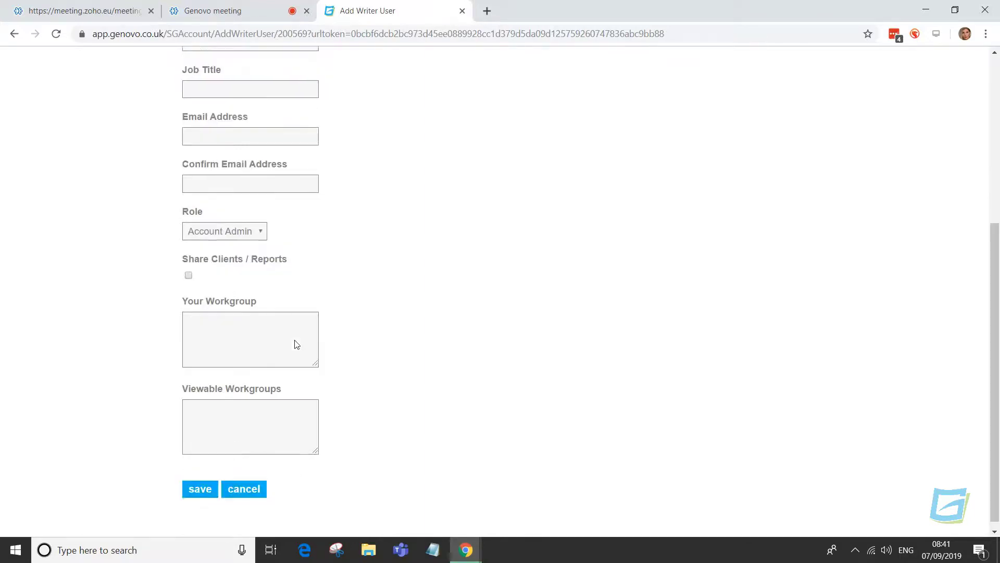
pyautogui.click(243, 482)
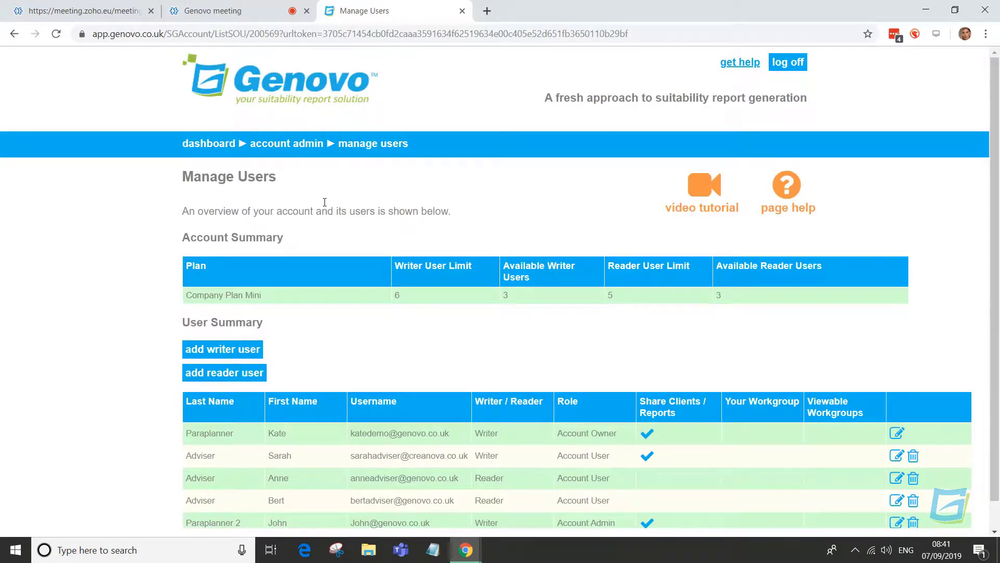
# - View the account's third-party integrations and return to the account admin page
pyautogui.click(307, 145)
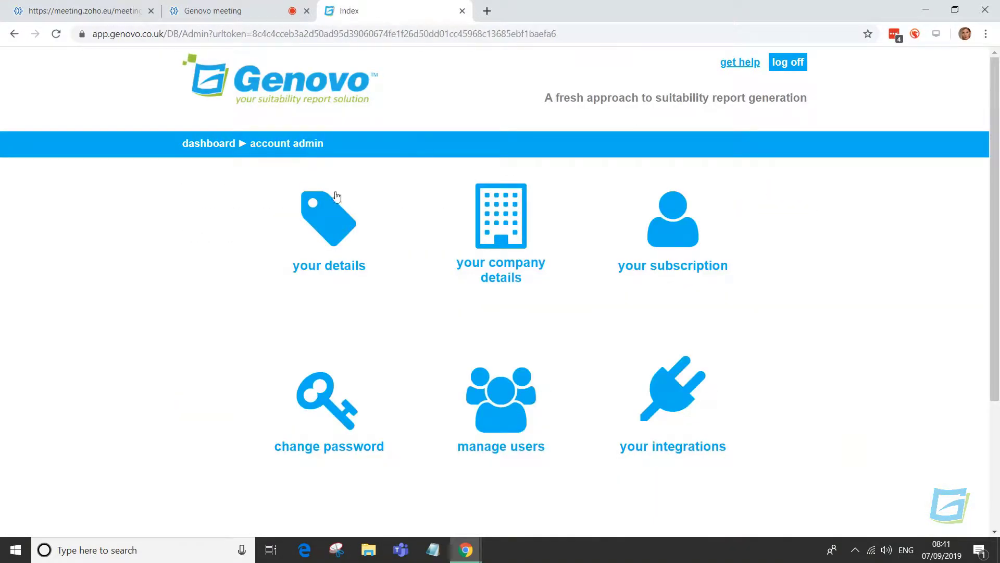
pyautogui.click(670, 394)
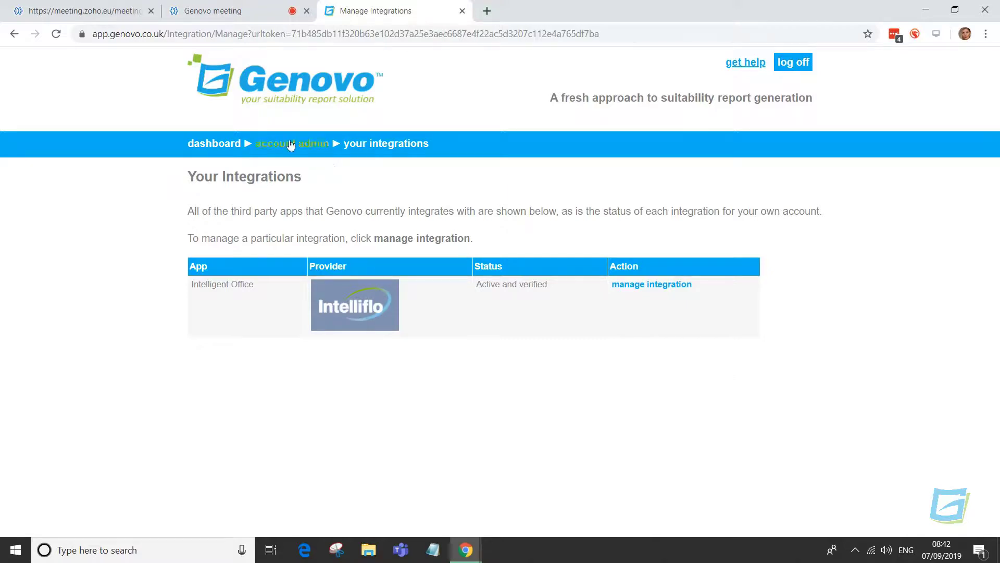
pyautogui.click(290, 145)
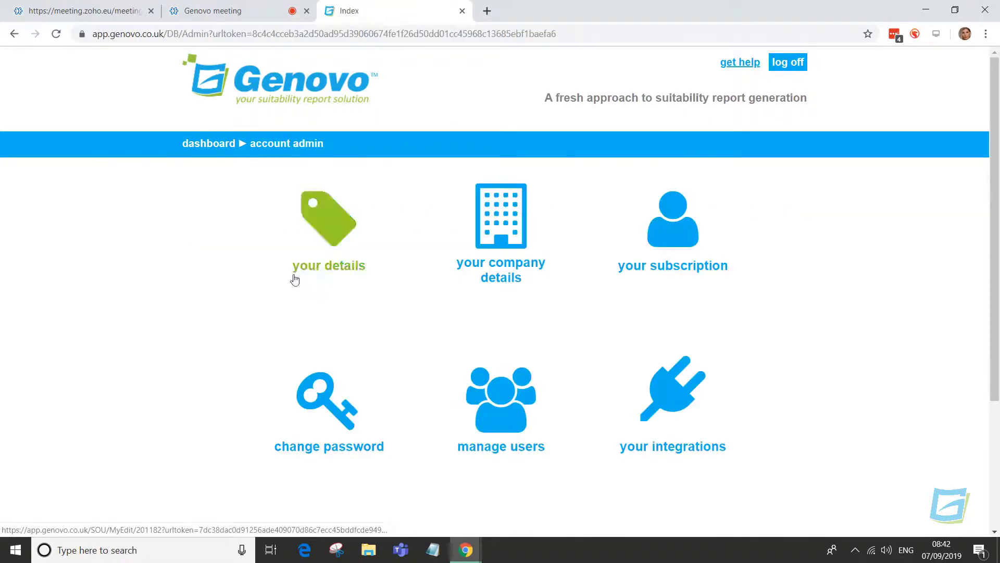
# - Look over the remaining account admin options, including data download and group membership, and return to the dashboard
pyautogui.scroll(-3, 289, 291)
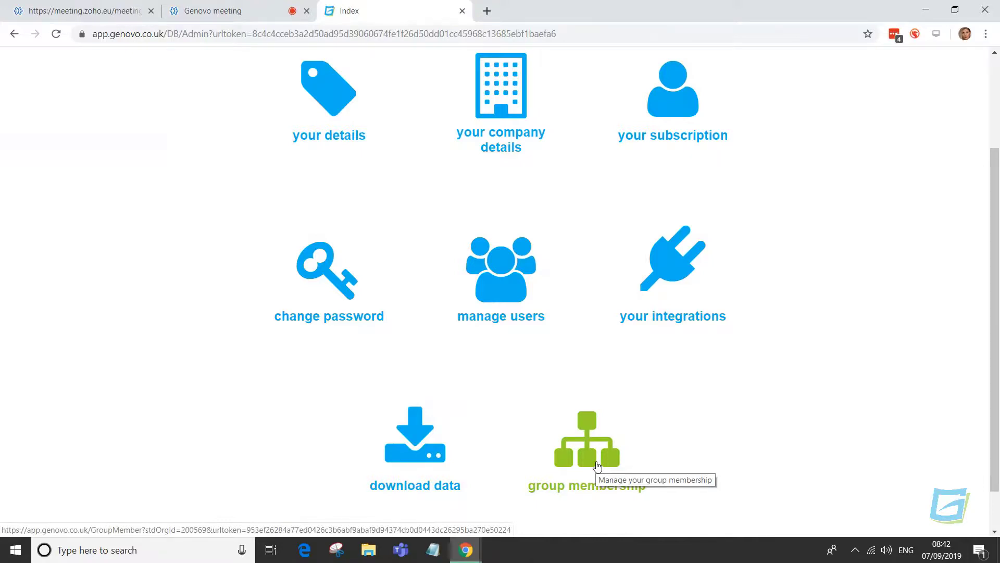
pyautogui.scroll(3, 597, 465)
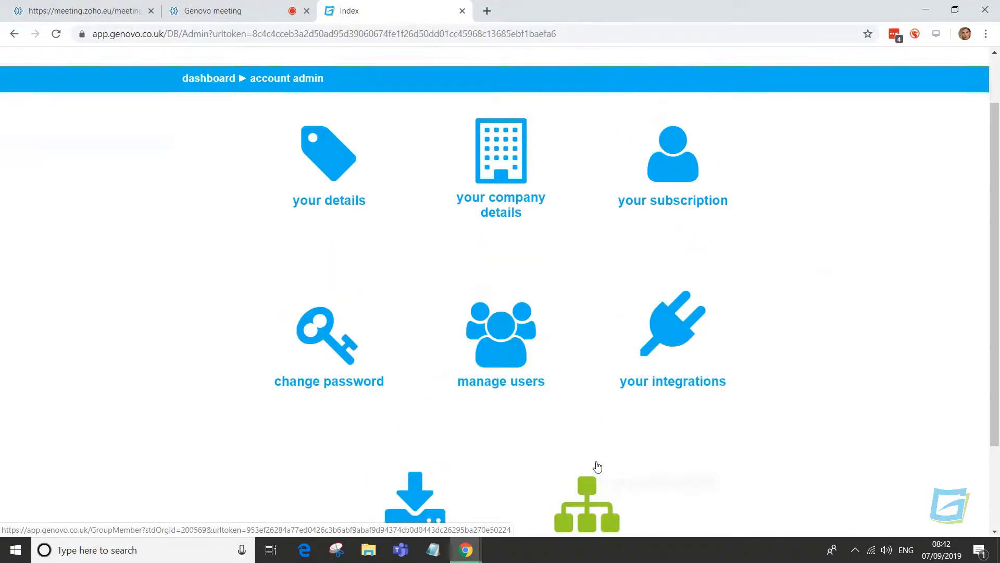
pyautogui.click(223, 149)
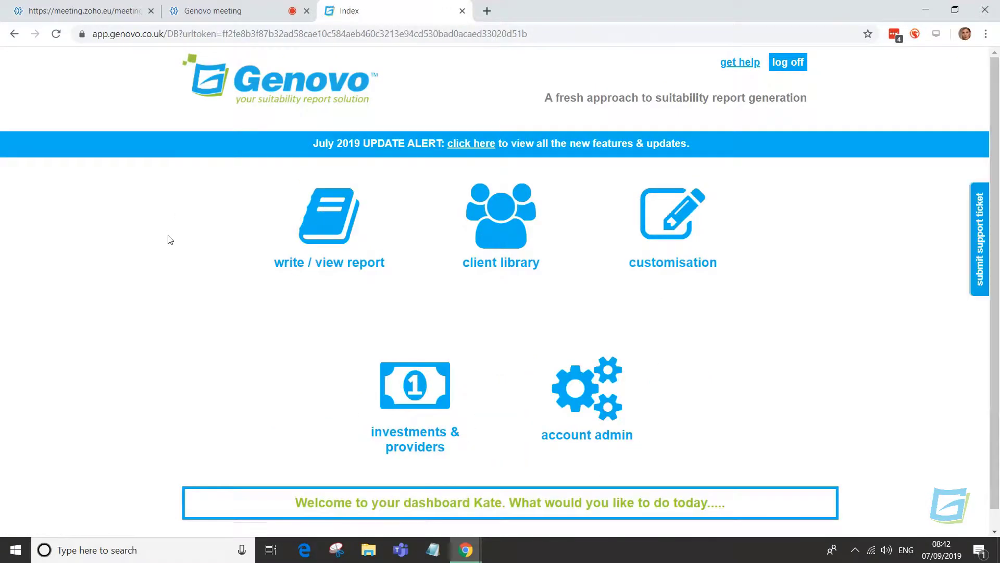
# - Open the provider library under investments & providers and browse the list of providers
pyautogui.click(390, 408)
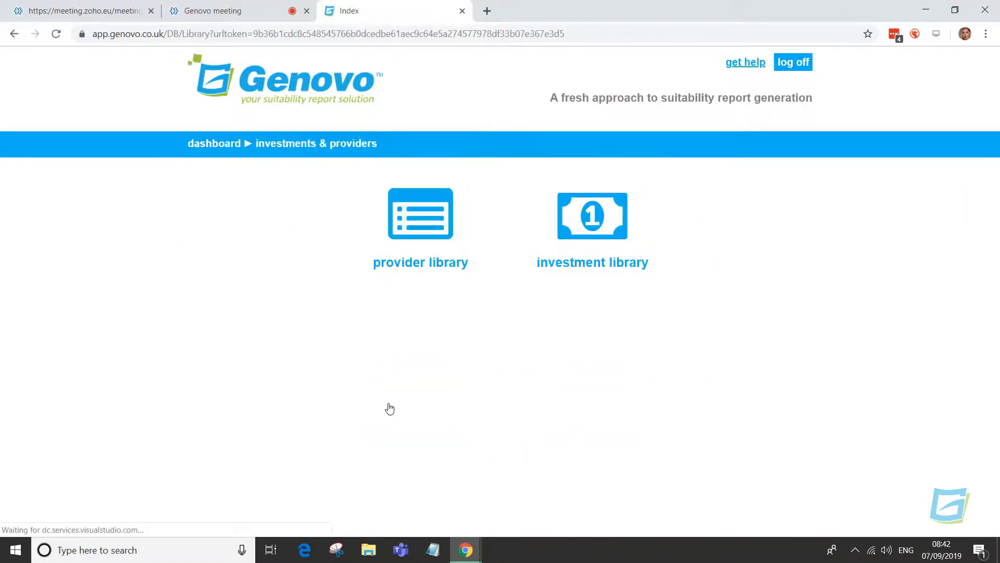
pyautogui.click(408, 275)
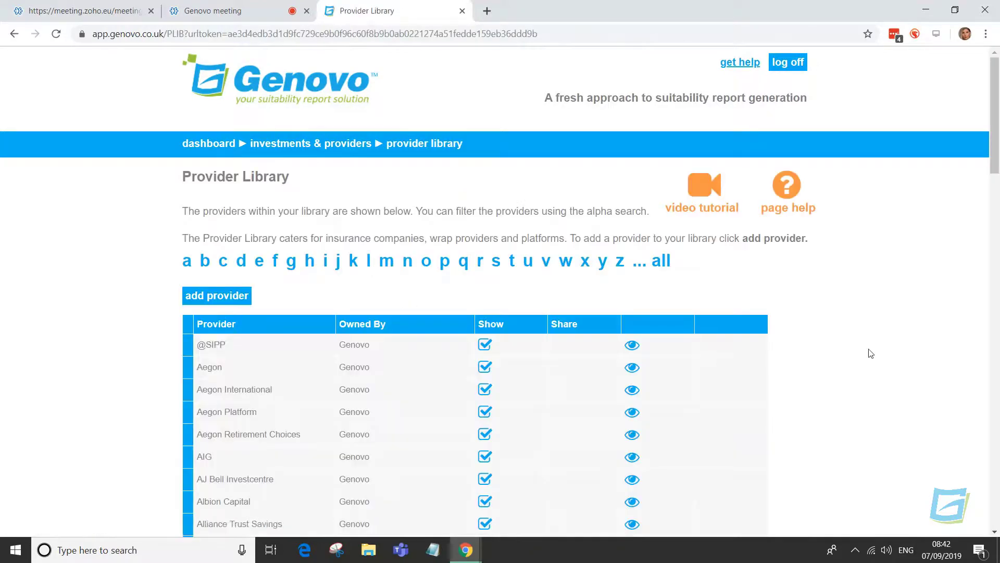
pyautogui.scroll(-3, 870, 351)
pyautogui.scroll(-1, 869, 353)
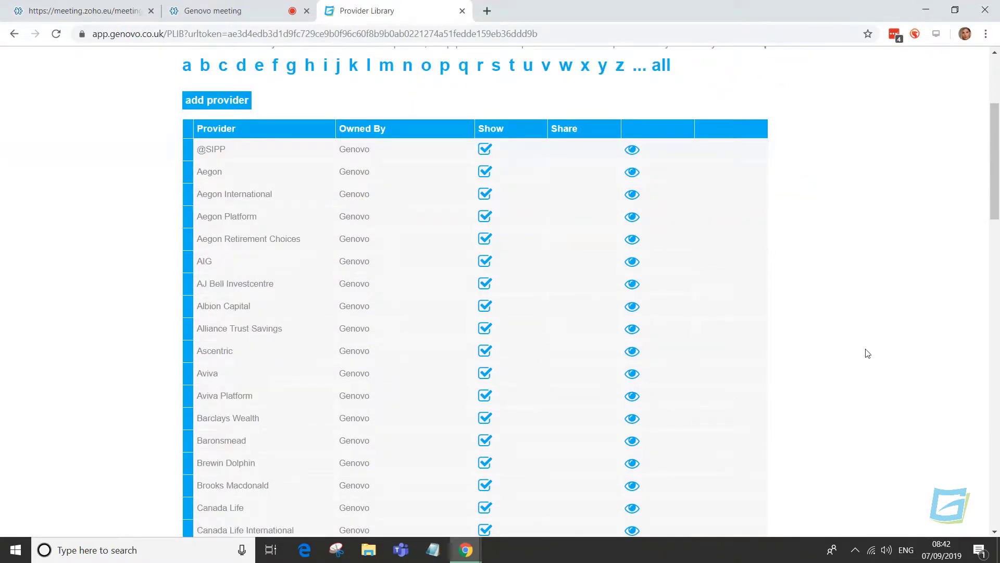
pyautogui.scroll(-1, 866, 352)
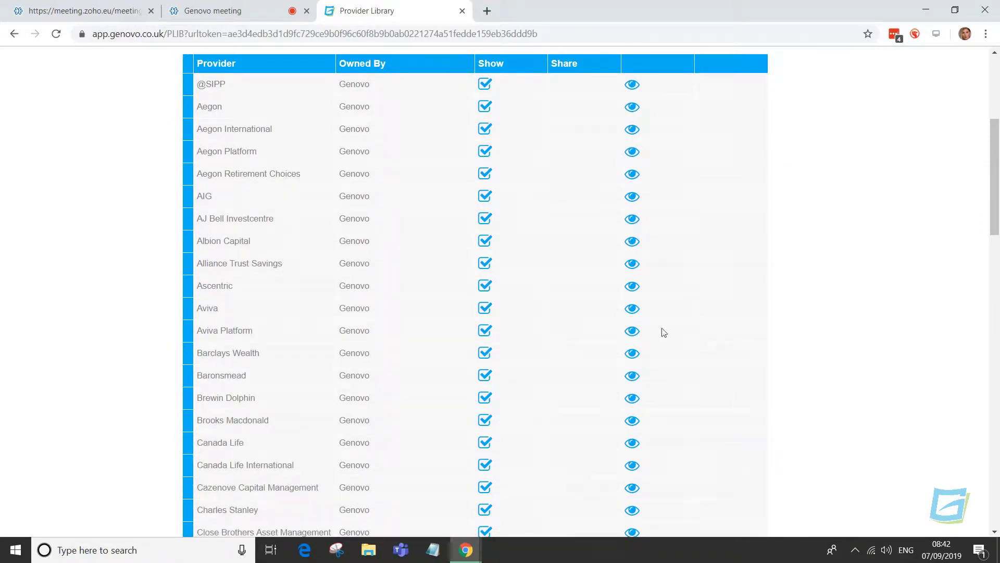
# - View the Aviva Platform provider description in an enlarged description box and return to the provider library
pyautogui.click(631, 331)
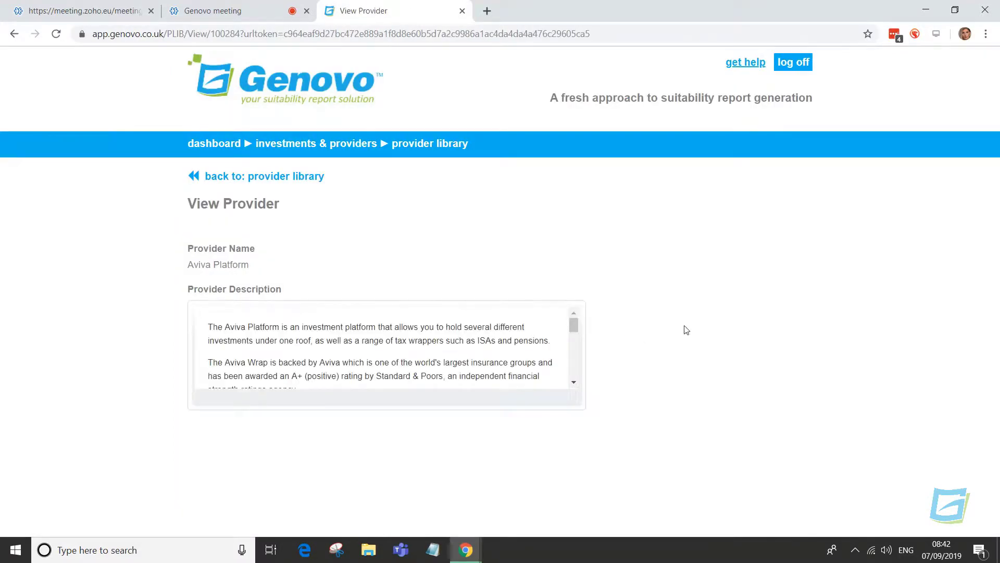
pyautogui.moveTo(572, 398); pyautogui.dragTo(573, 552)
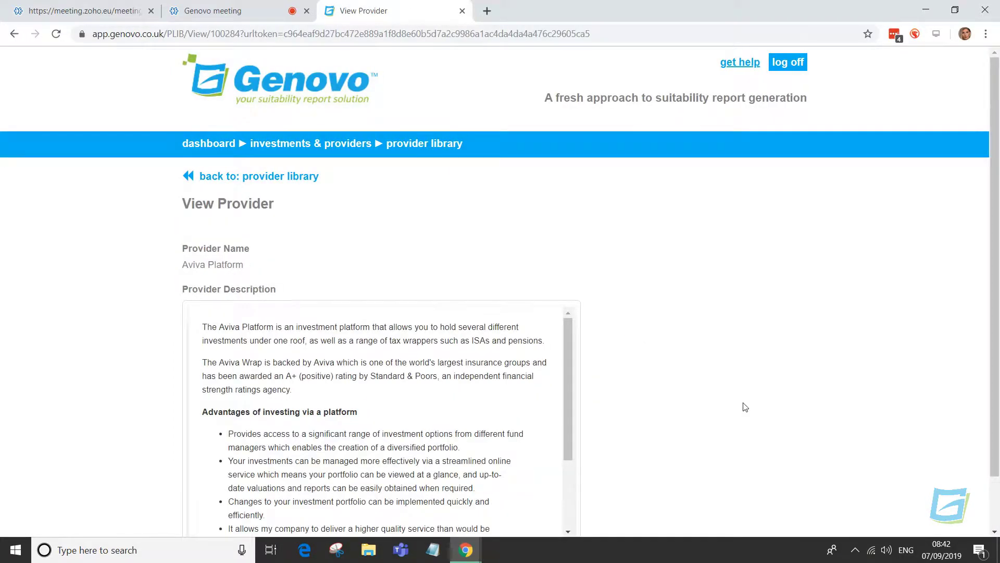
pyautogui.scroll(-2, 743, 403)
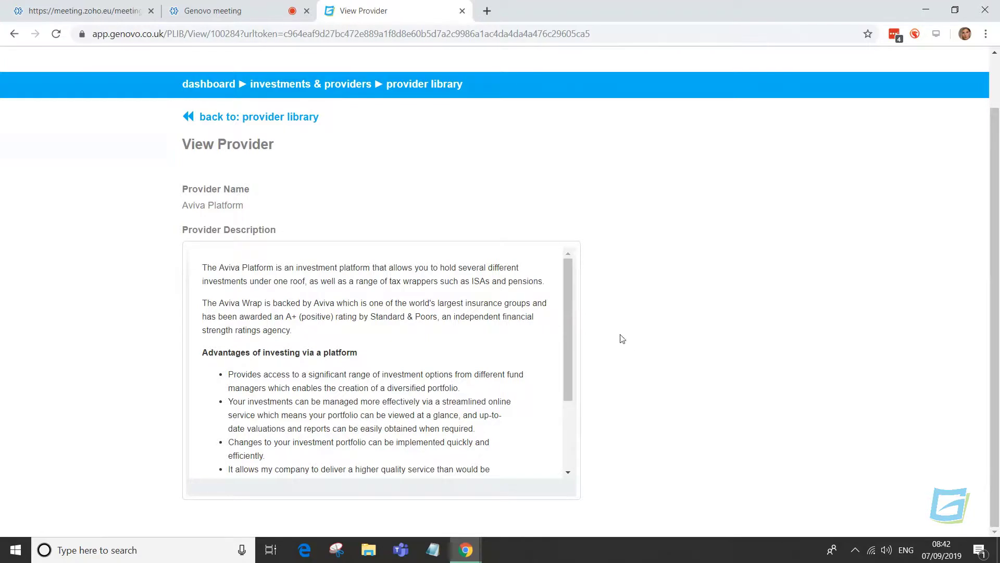
pyautogui.click(300, 124)
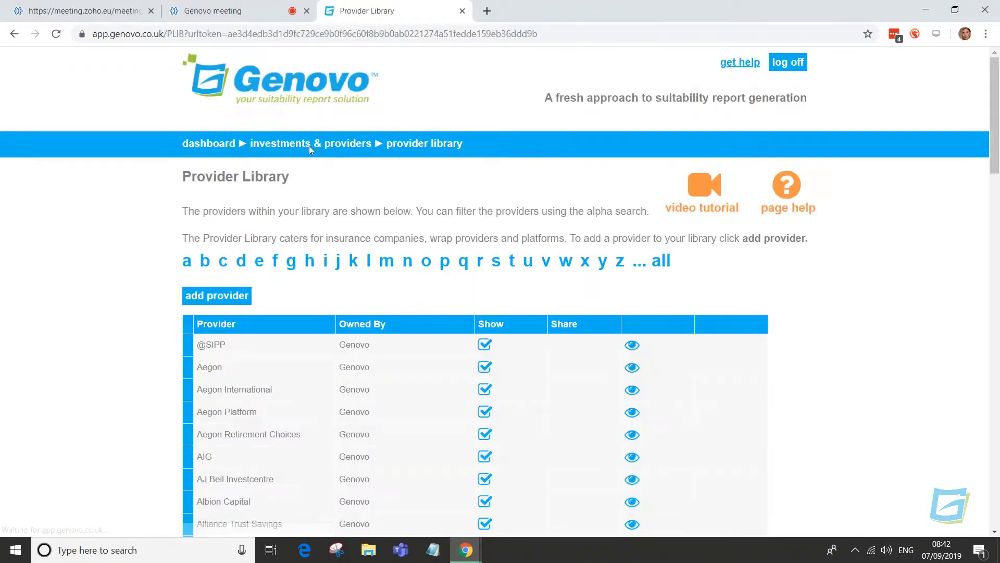
# - Add a provider named Acme to the provider library, leaving its description empty, and save it
pyautogui.scroll(-1, 343, 295)
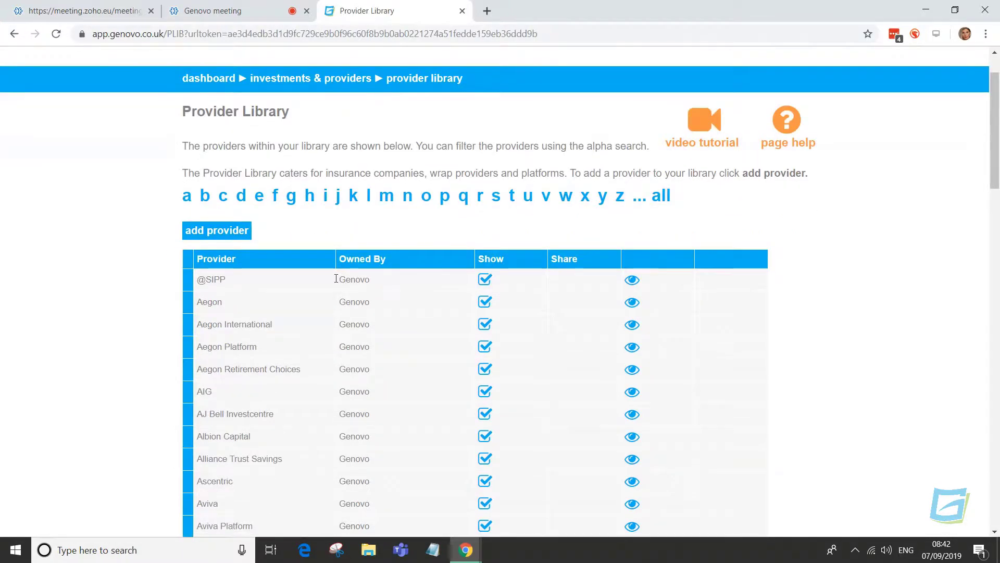
pyautogui.click(209, 232)
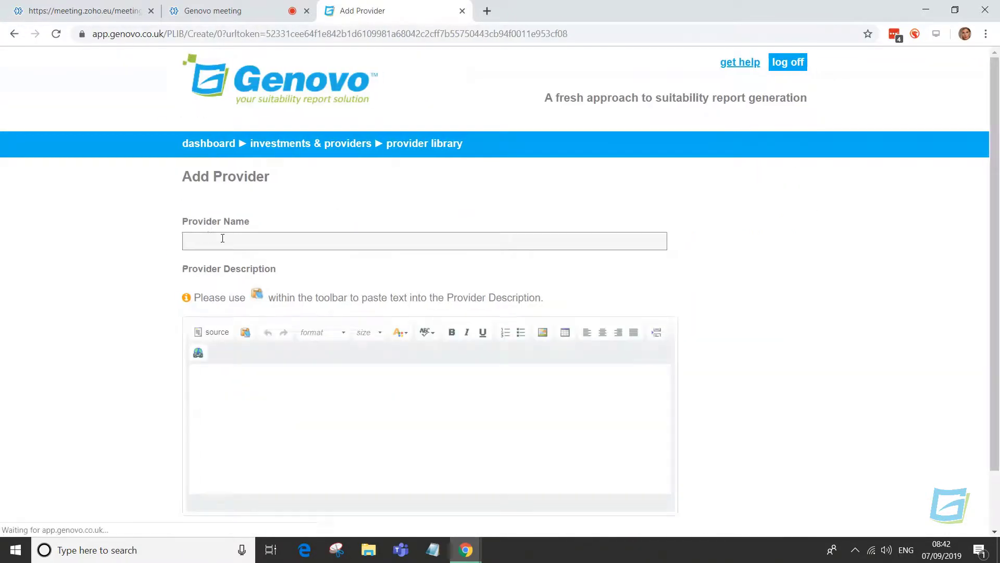
pyautogui.write('Acme')
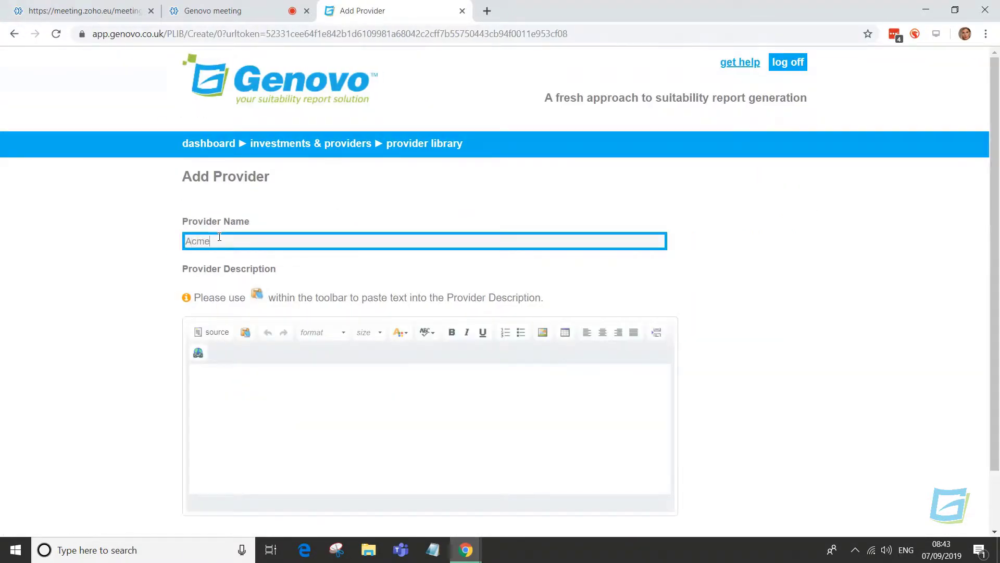
pyautogui.click(268, 397)
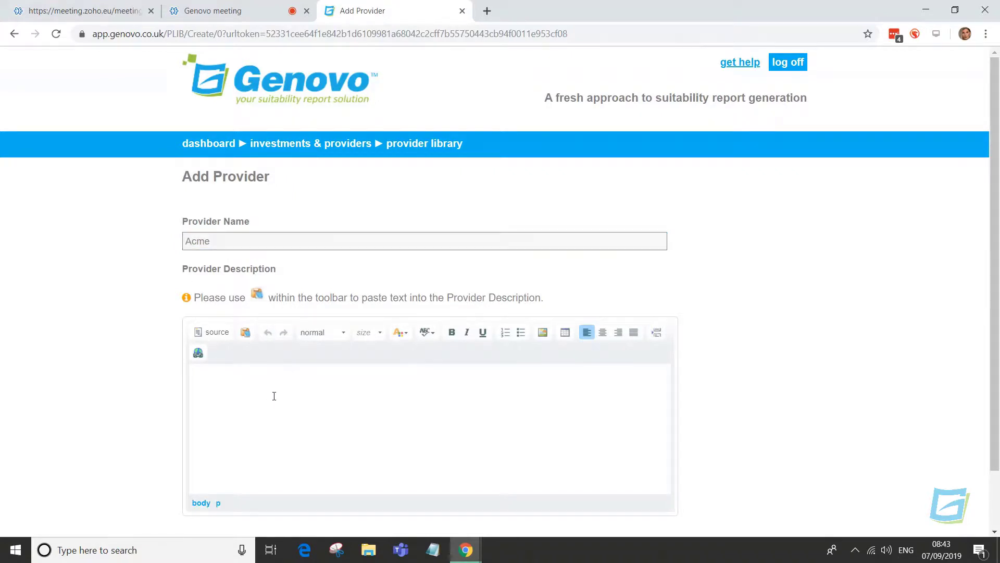
pyautogui.scroll(-2, 274, 396)
pyautogui.click(201, 479)
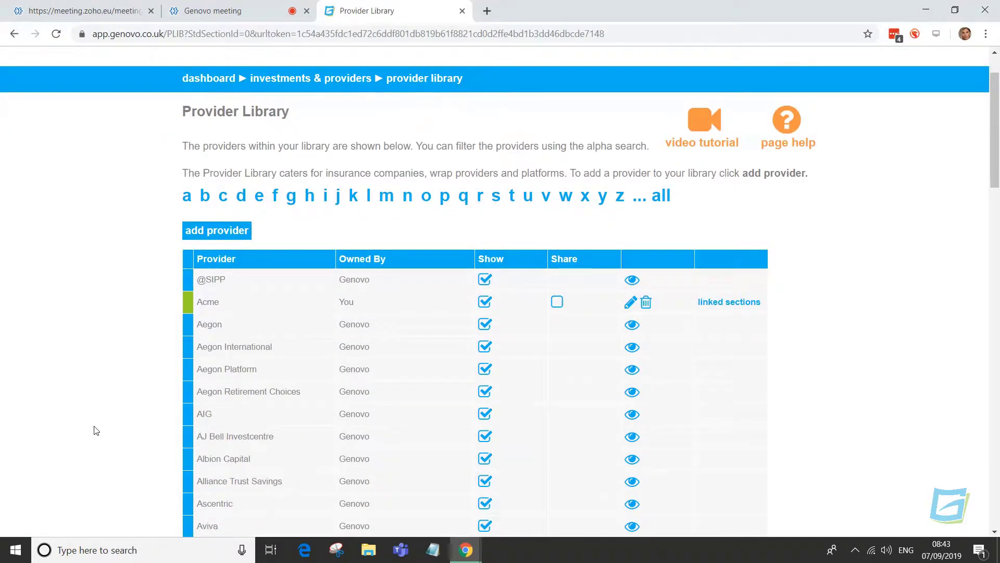
# - Link the Acme provider to the Mortgage Recommendation and New Protection Recommendation sections and return to the provider library
pyautogui.click(715, 306)
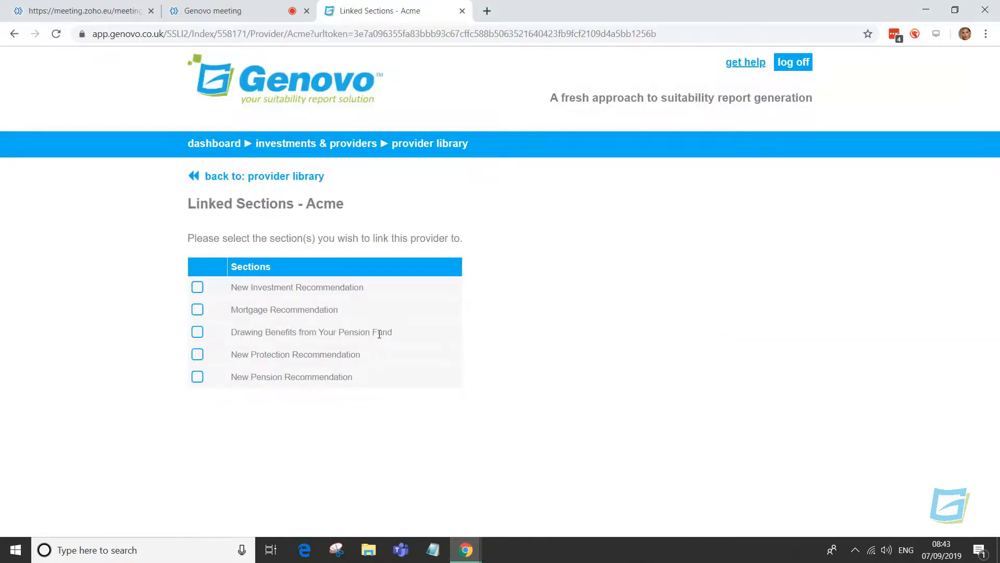
pyautogui.hotkey('alt', 'Left')
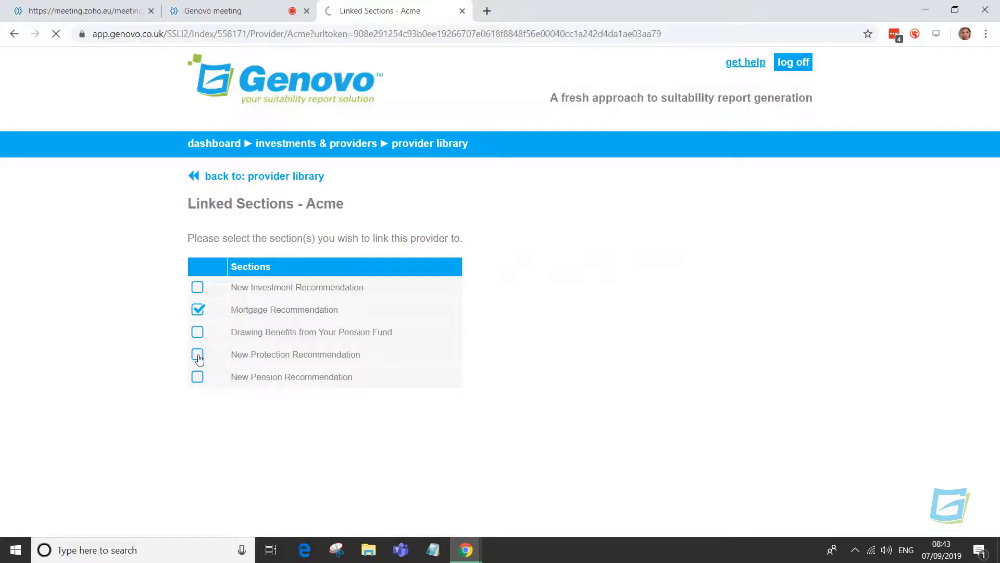
pyautogui.click(198, 356)
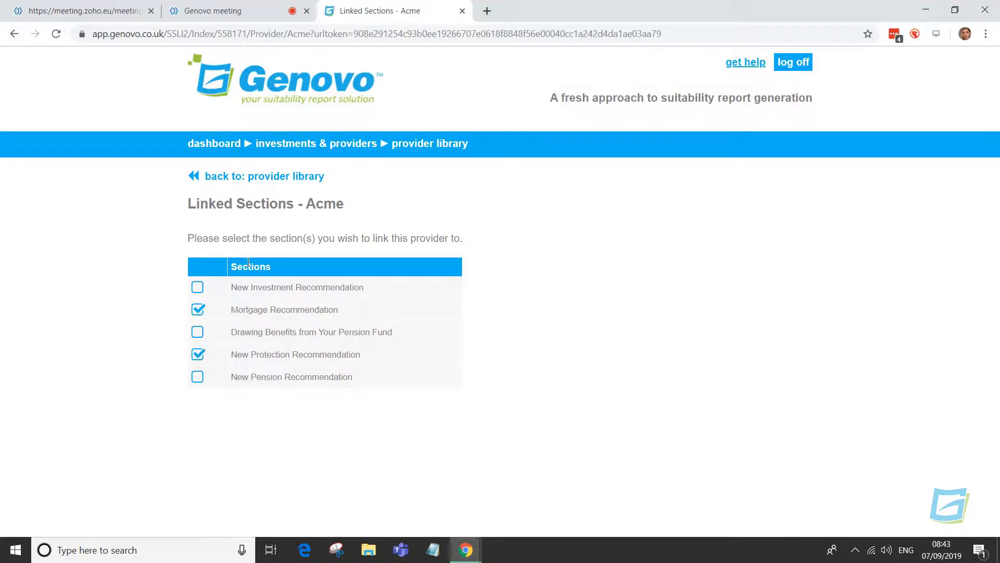
pyautogui.click(249, 177)
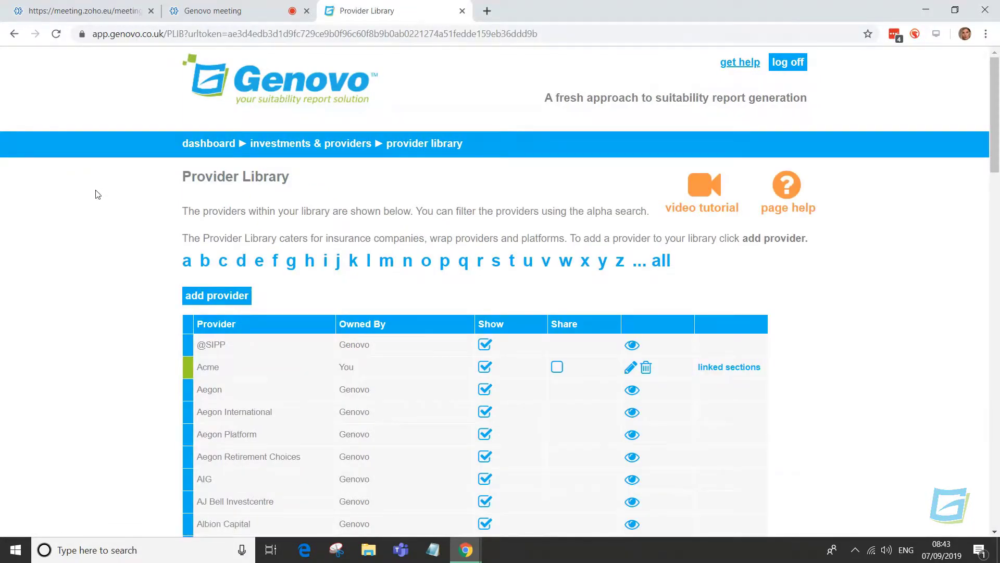
# - Share the Acme provider and highlight the owner shown for it in the provider library
pyautogui.scroll(-1, 96, 192)
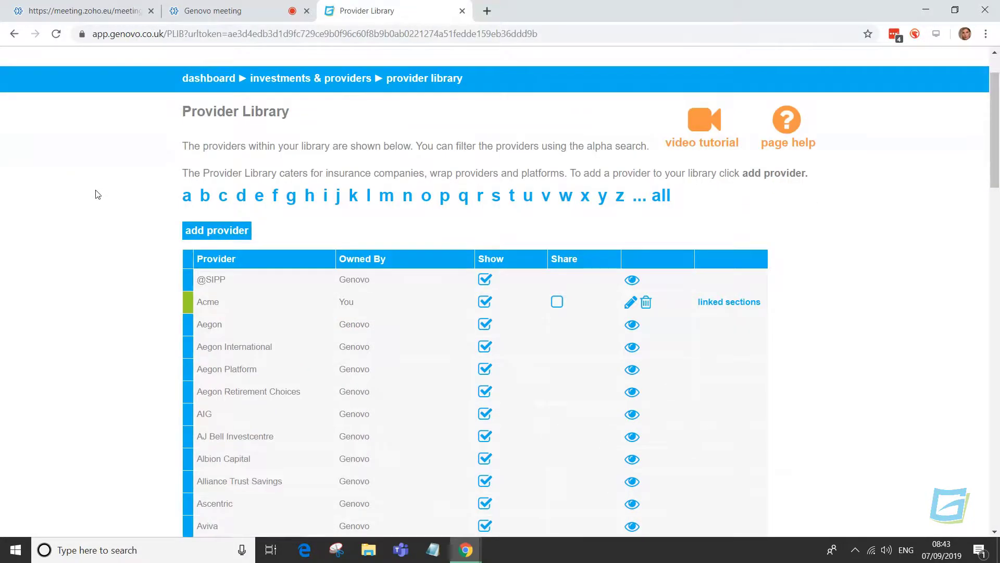
pyautogui.click(557, 305)
pyautogui.moveTo(440, 306); pyautogui.dragTo(336, 306)
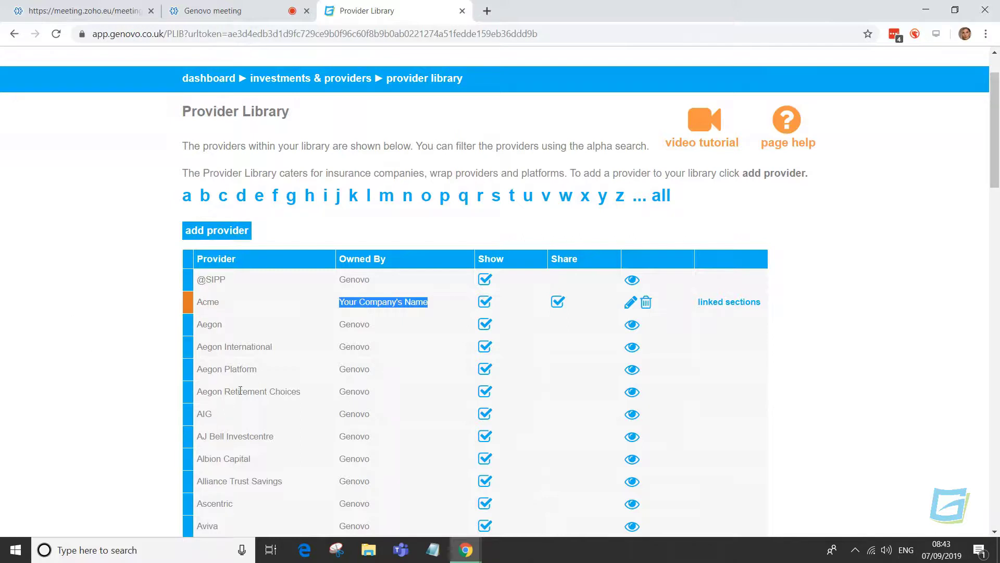
# - Hide the Aegon Platform, Aegon Retirement Choices and AIG providers in the provider library
pyautogui.click(484, 370)
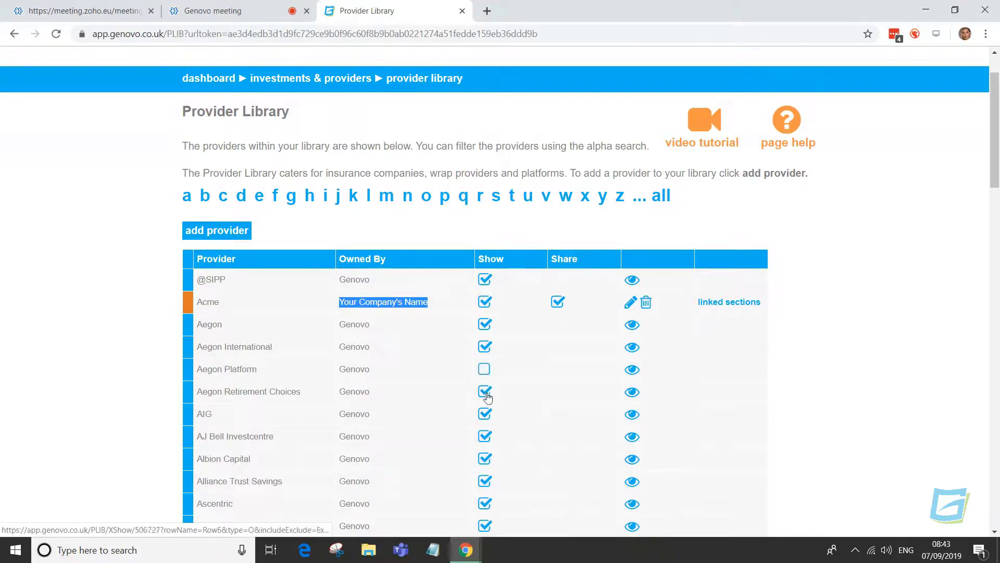
pyautogui.click(486, 394)
pyautogui.click(484, 415)
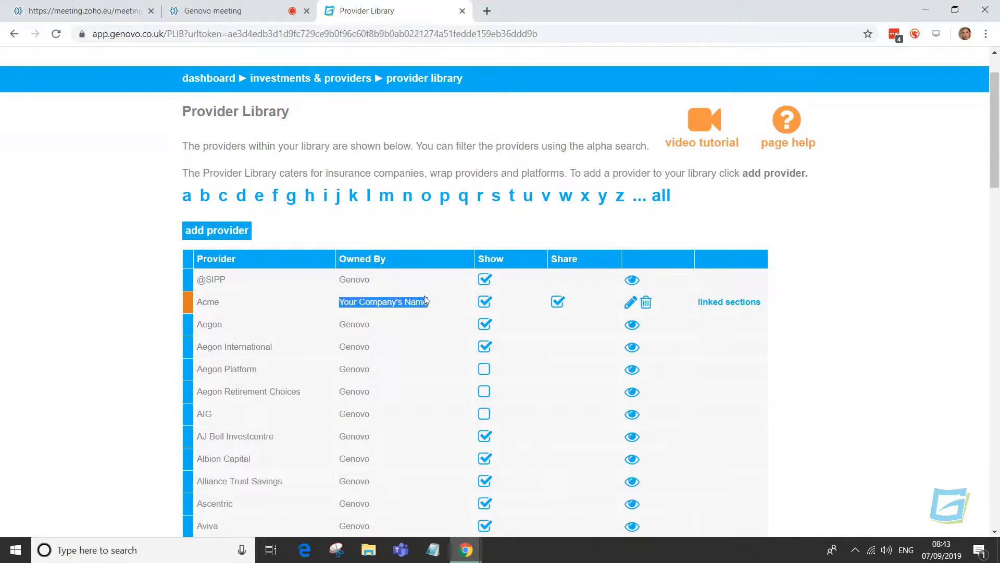
# - Look through the investment library under investments & providers and return to the dashboard
pyautogui.click(293, 80)
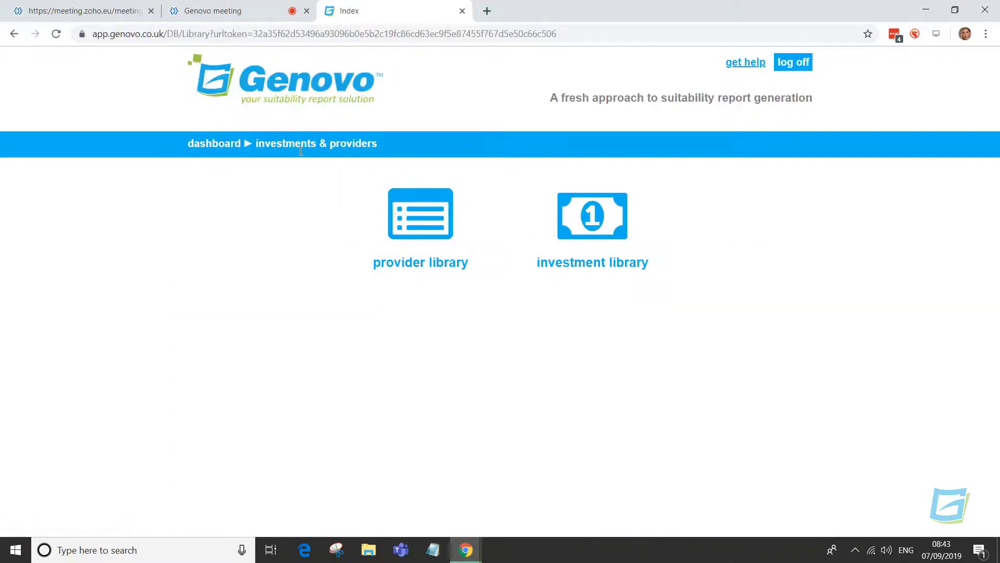
pyautogui.click(599, 268)
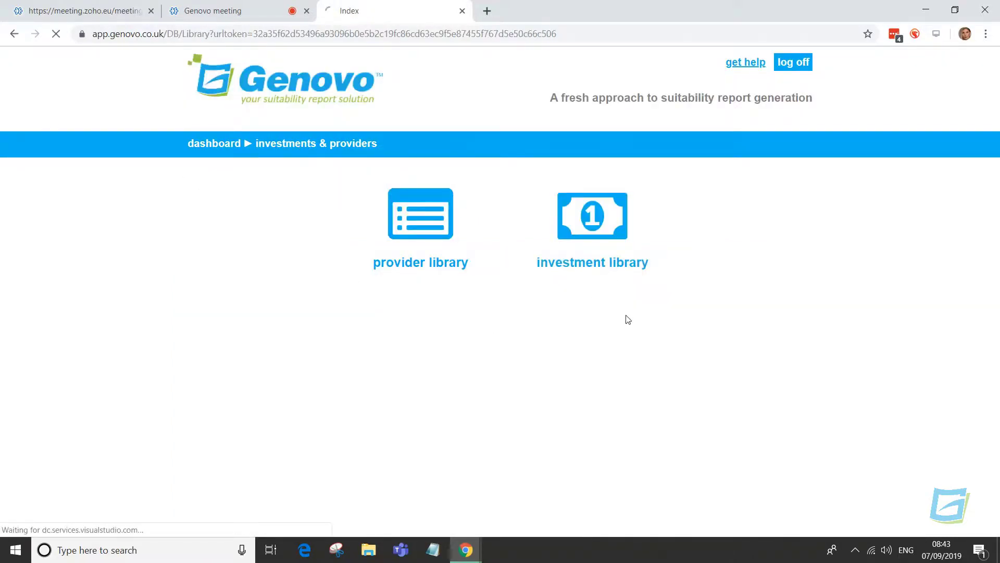
pyautogui.scroll(-1, 826, 336)
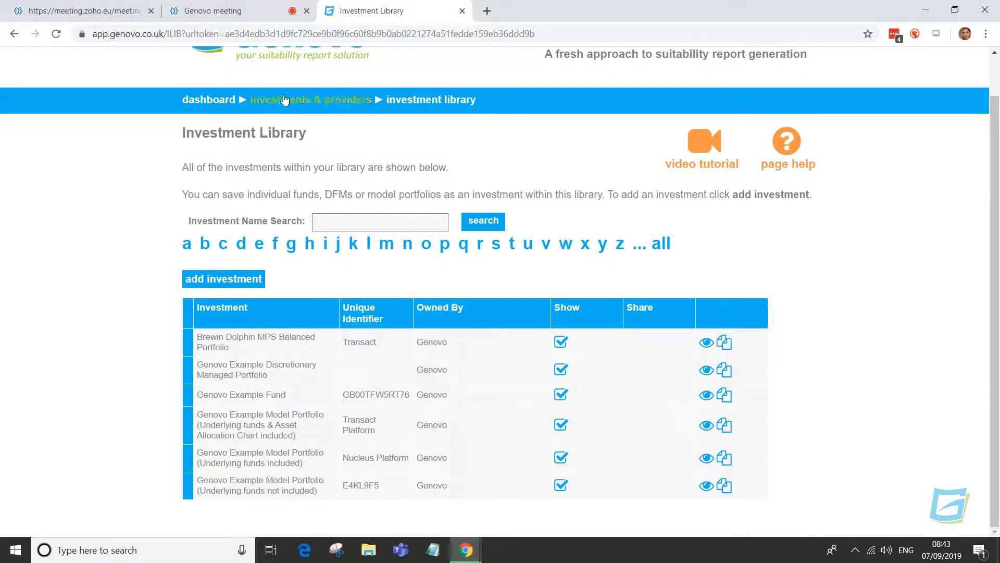
pyautogui.click(209, 100)
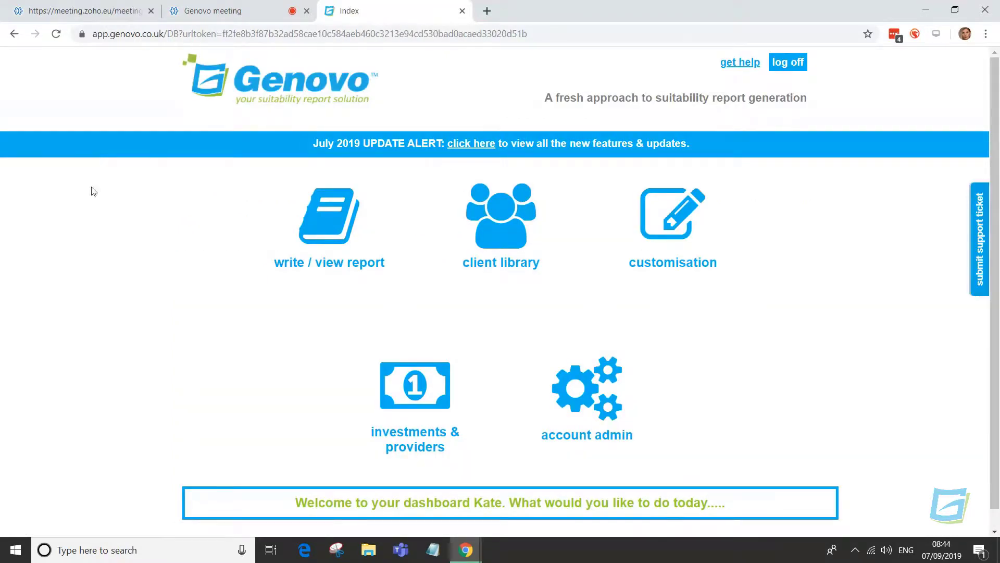
# - View the logo and favicon upload pages under customisation and return to the customisation page
pyautogui.click(663, 266)
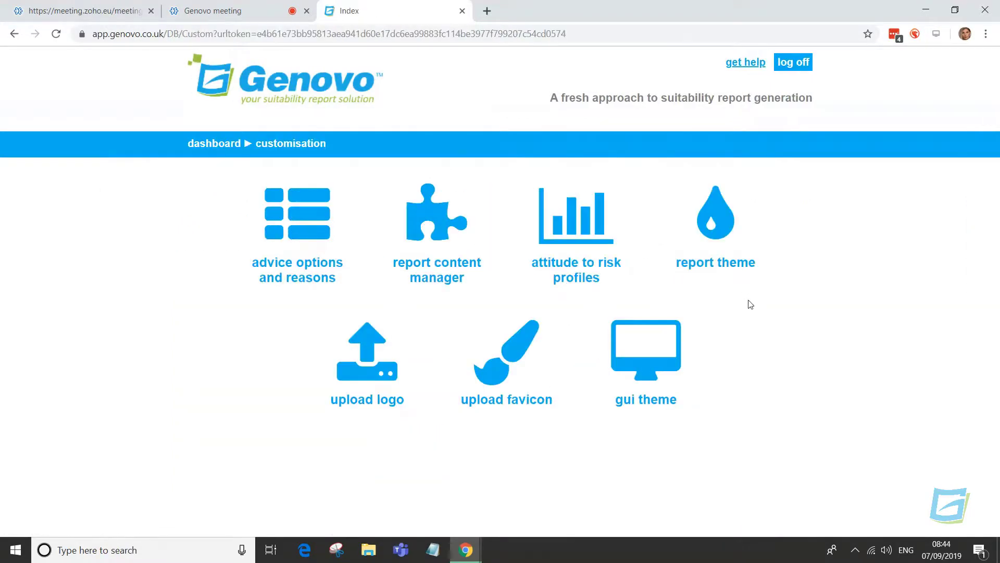
pyautogui.click(367, 360)
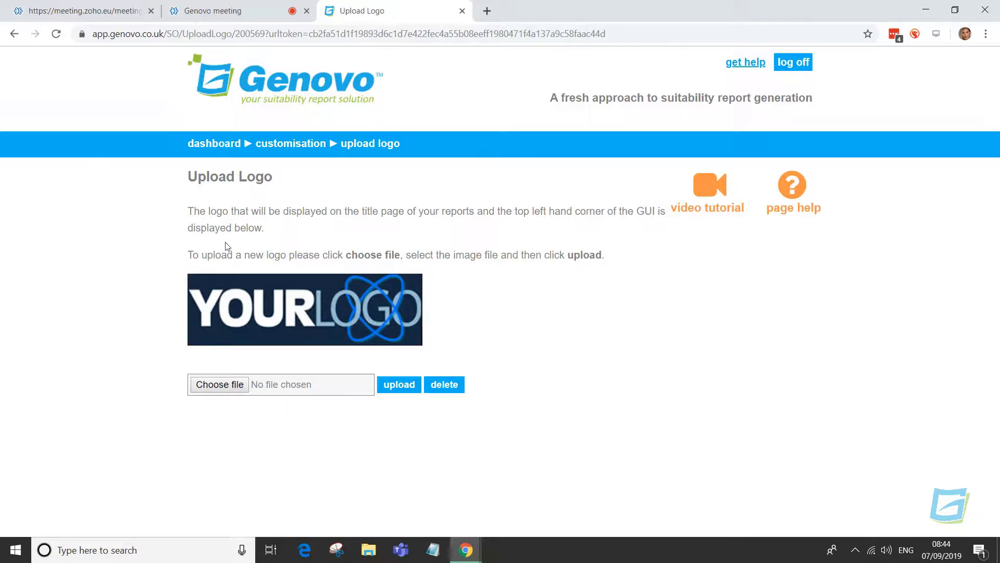
pyautogui.click(295, 151)
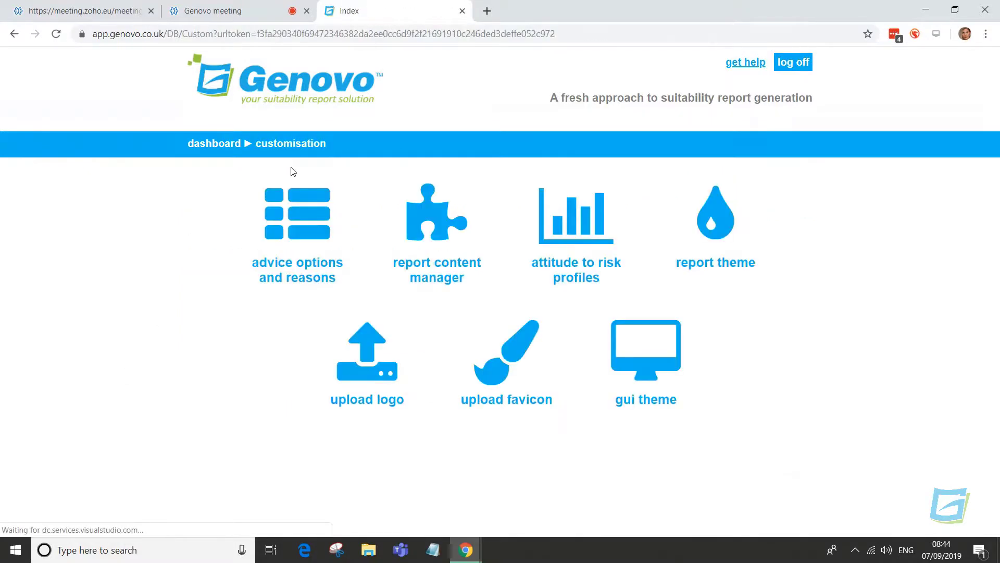
pyautogui.click(480, 348)
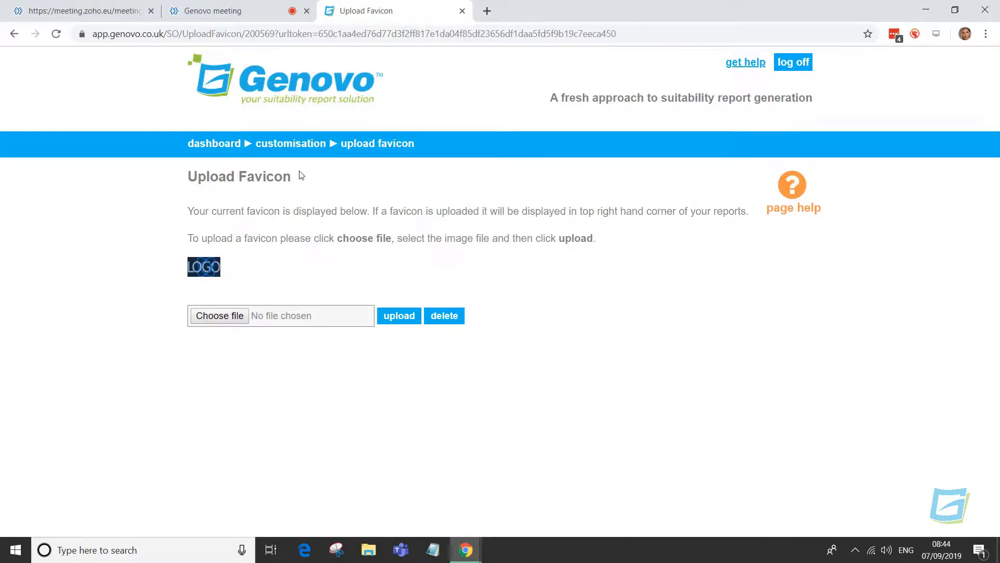
pyautogui.click(301, 146)
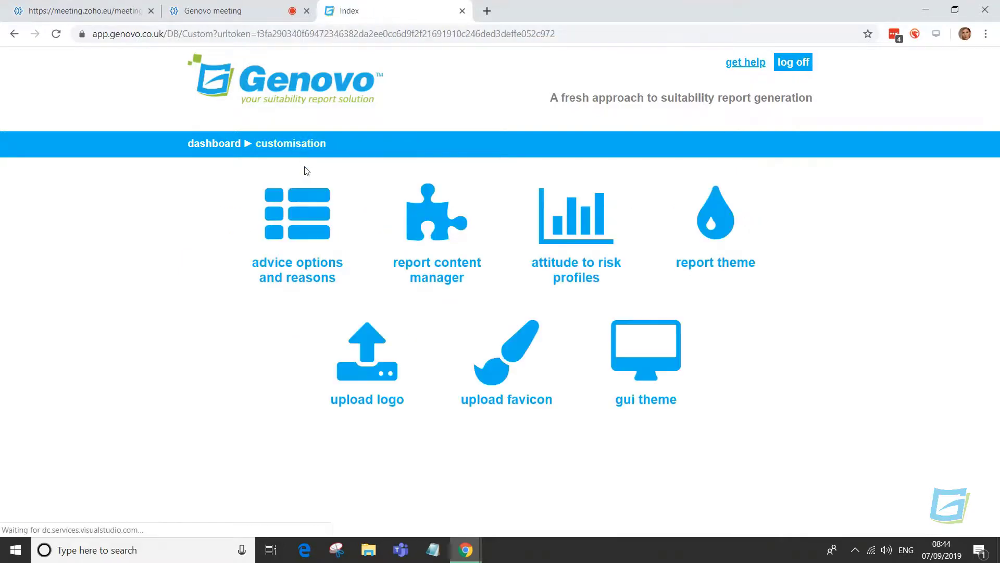
# - Open the GUI theme settings and darken the primary GUI colour to 006E96
pyautogui.click(618, 357)
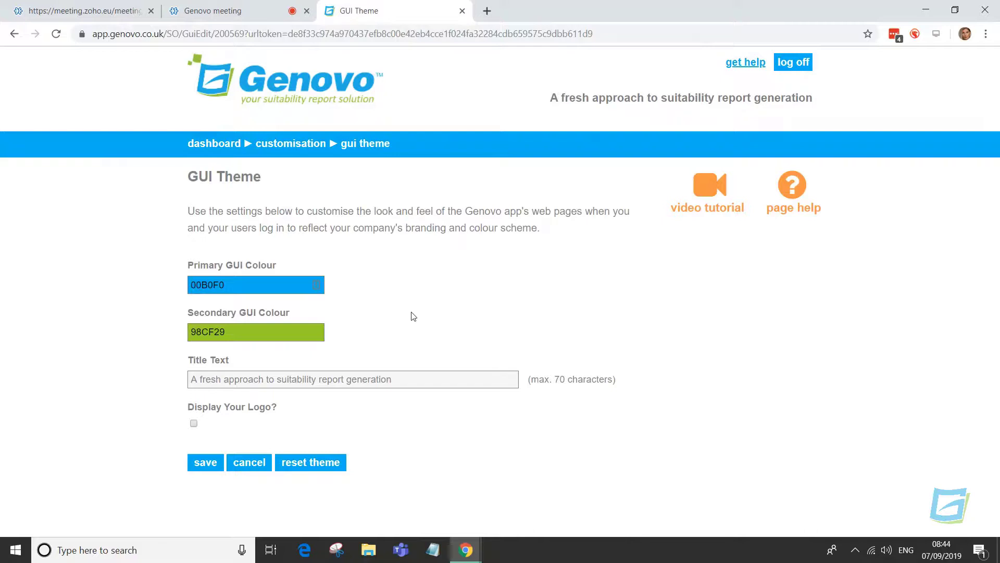
pyautogui.click(315, 285)
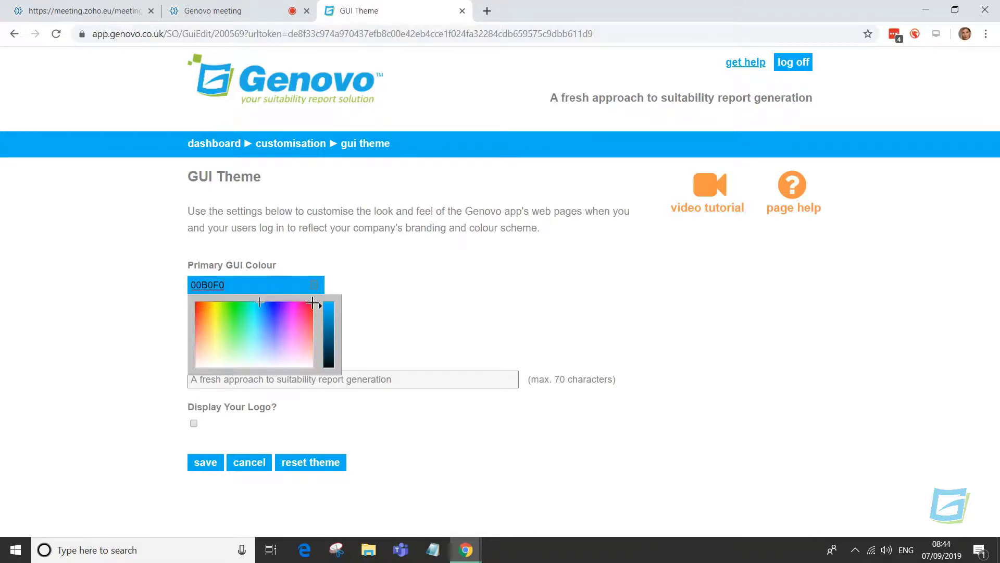
pyautogui.moveTo(322, 308); pyautogui.dragTo(323, 329)
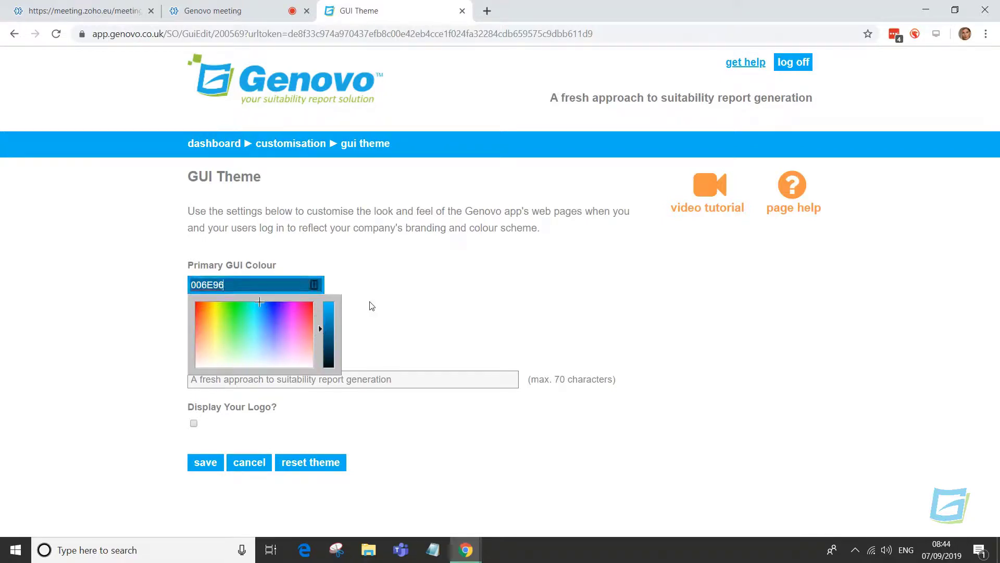
pyautogui.click(371, 306)
# - Darken the secondary GUI colour to 63871B, enable displaying your logo, and save the GUI theme
pyautogui.click(287, 330)
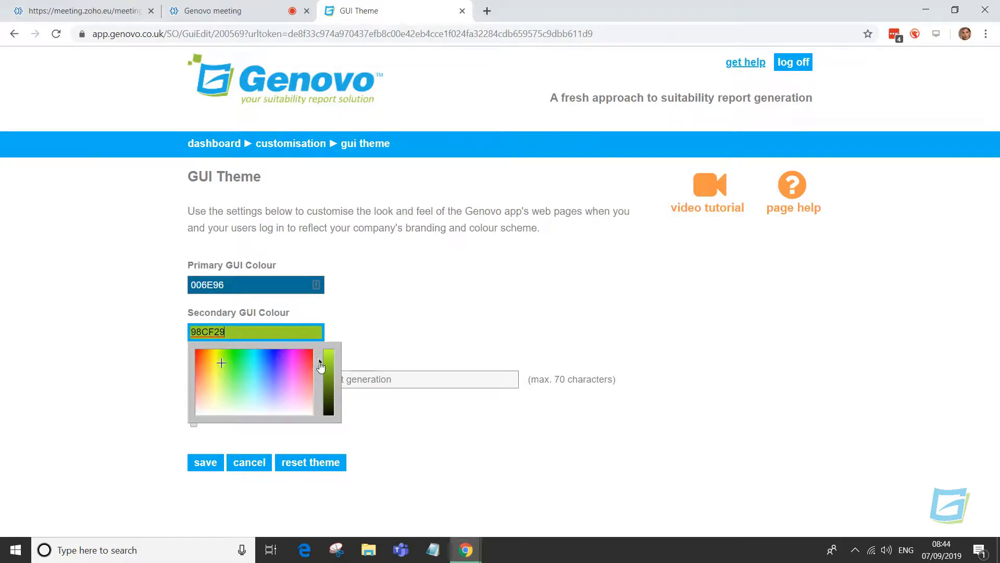
pyautogui.moveTo(322, 363); pyautogui.dragTo(323, 381)
pyautogui.click(374, 350)
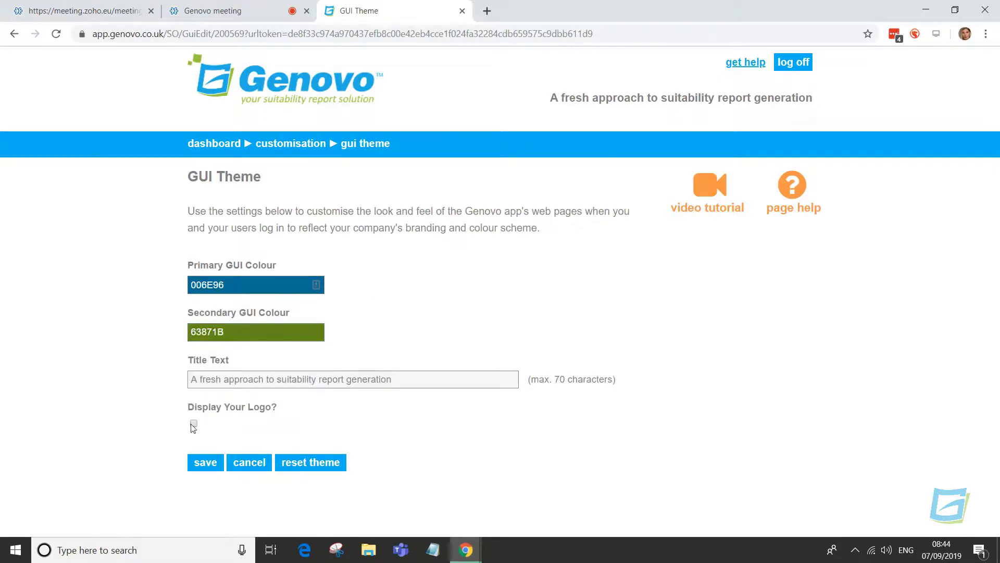
pyautogui.click(205, 462)
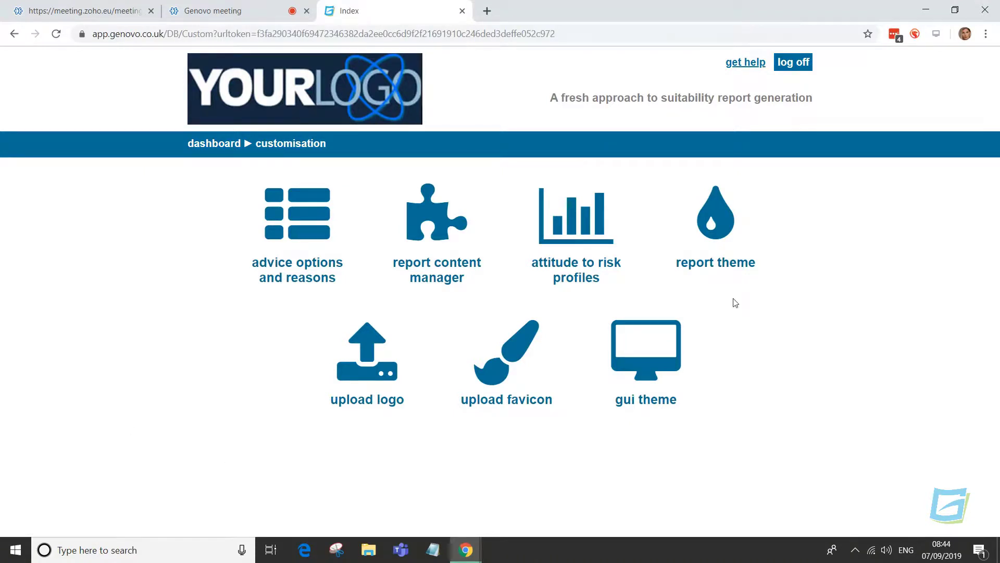
# - Open the Custom Theme from the report themes for editing and look over its style settings
pyautogui.click(725, 267)
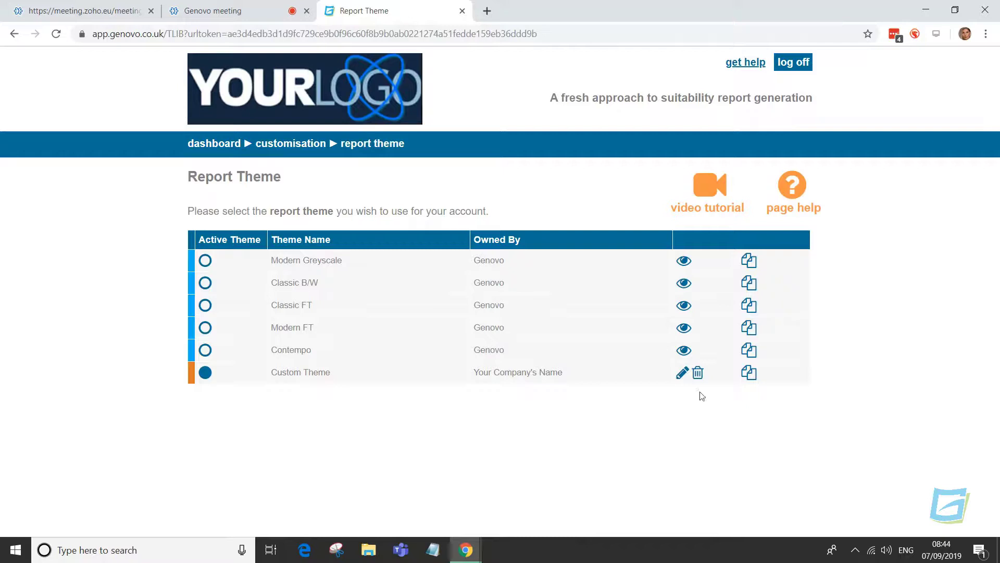
pyautogui.tripleClick(334, 375)
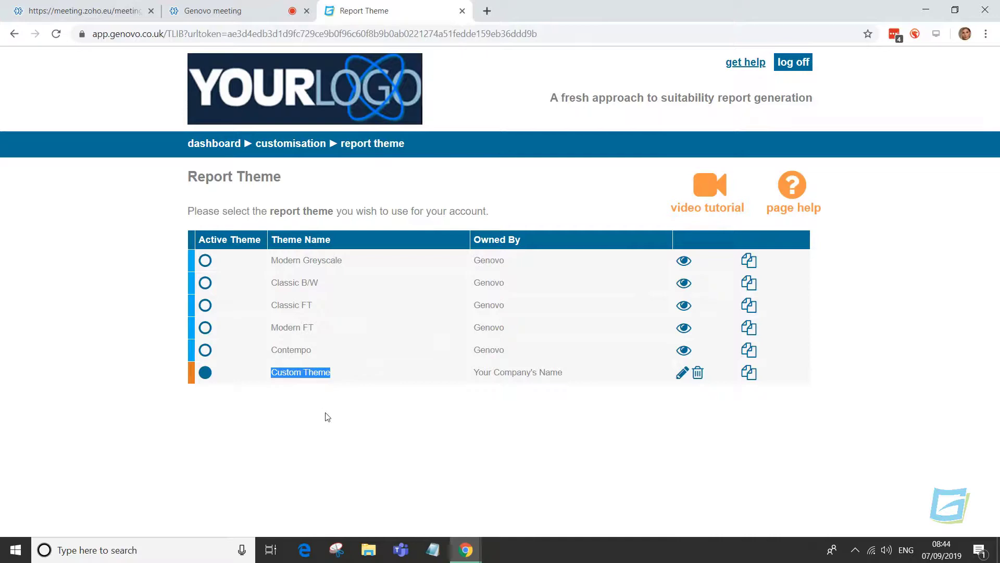
pyautogui.click(682, 373)
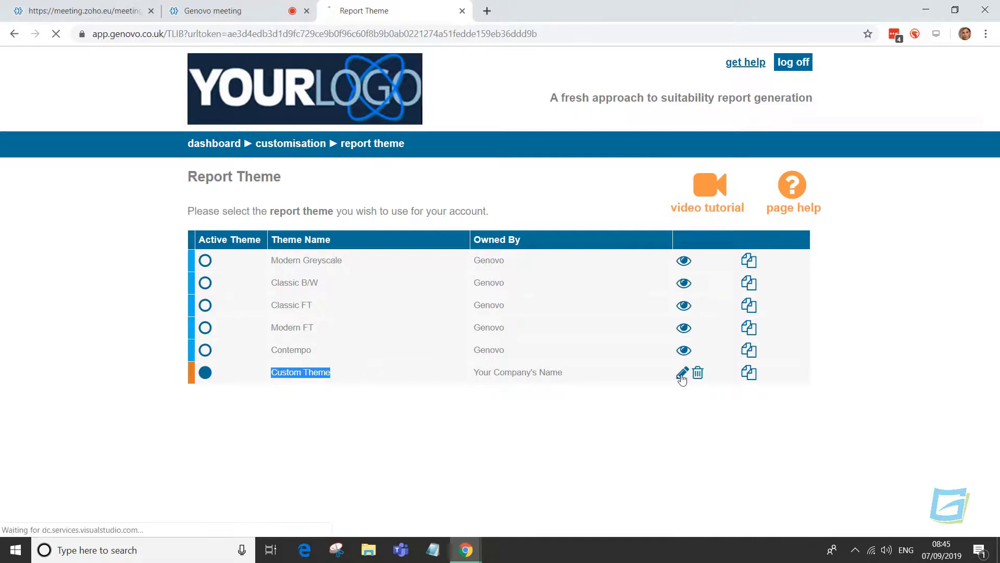
pyautogui.scroll(-4, 958, 304)
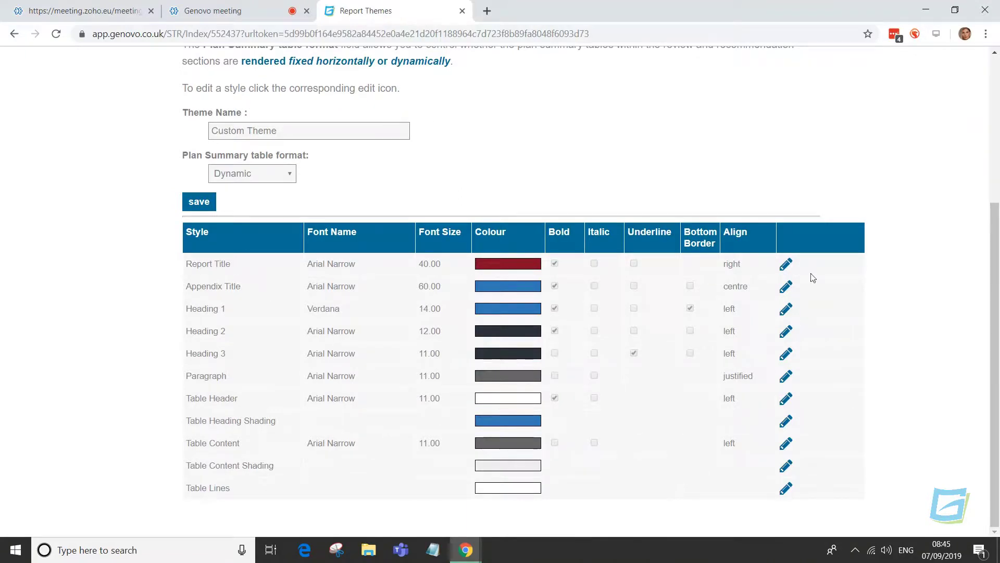
# - Open the Custom Theme's Report Title style for editing and view the available fonts
pyautogui.click(787, 265)
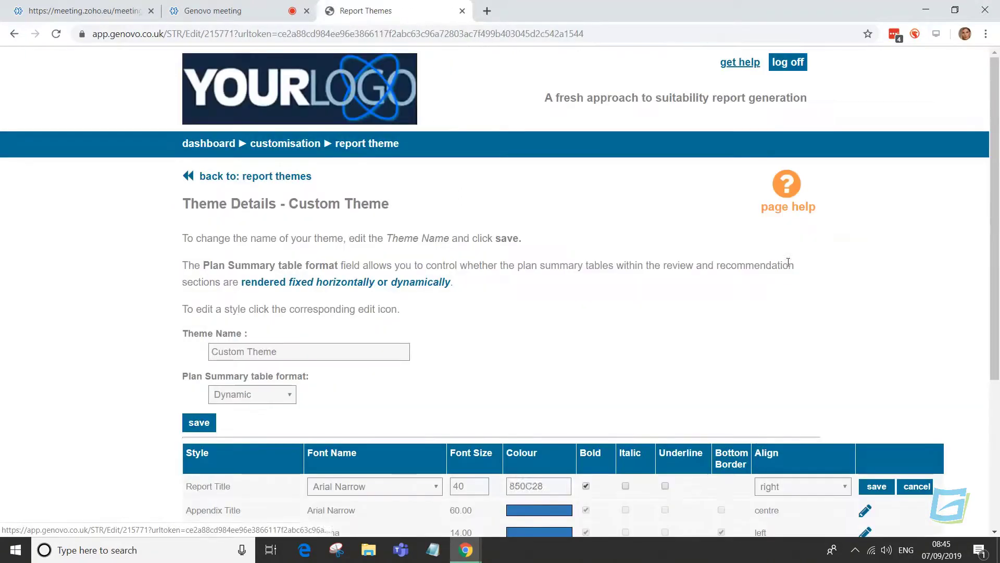
pyautogui.scroll(-4, 583, 270)
pyautogui.click(401, 263)
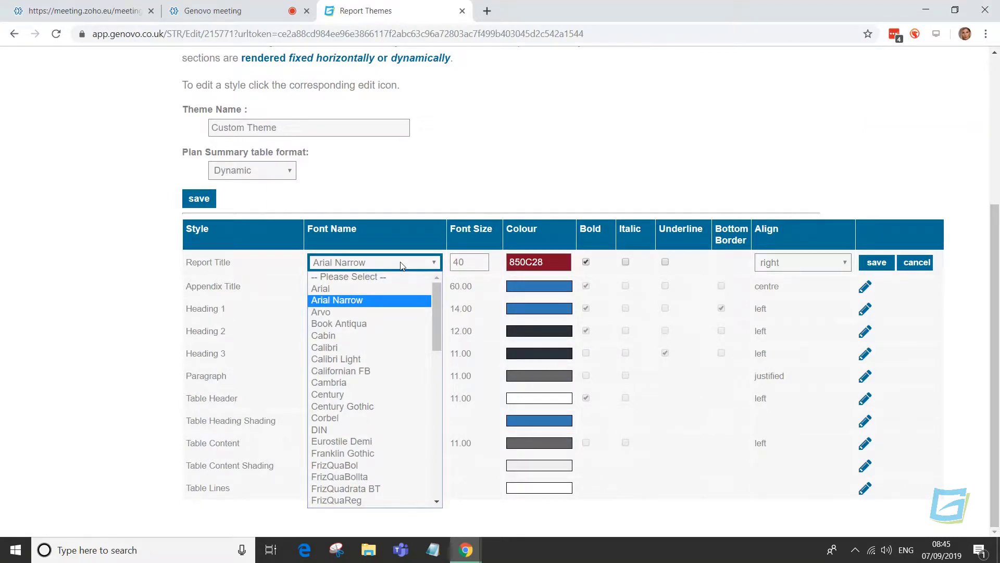
pyautogui.click(446, 198)
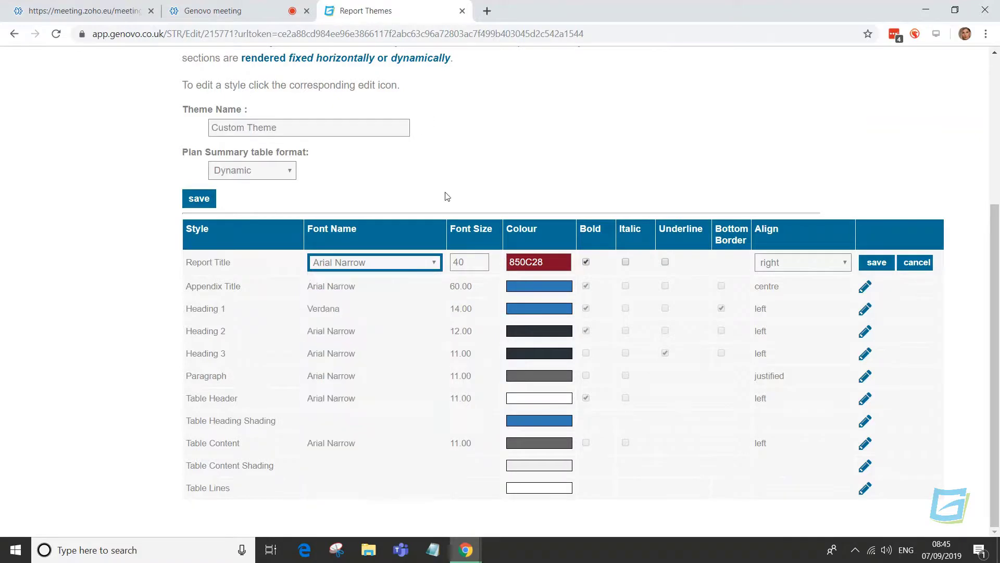
# - Return to the customisation area and look over the attitude to risk profile sets available for the account
pyautogui.scroll(2, 444, 197)
pyautogui.click(285, 50)
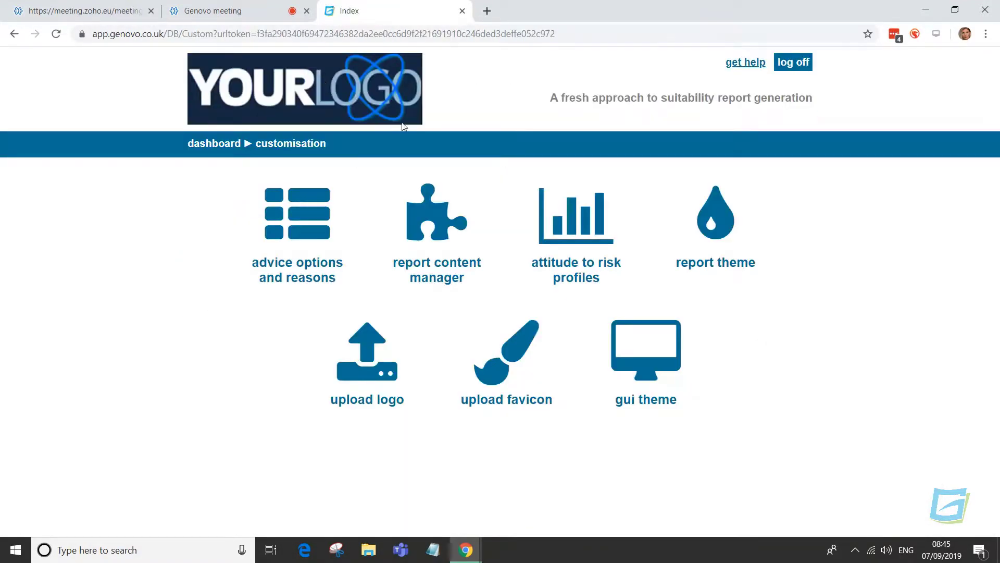
pyautogui.click(592, 250)
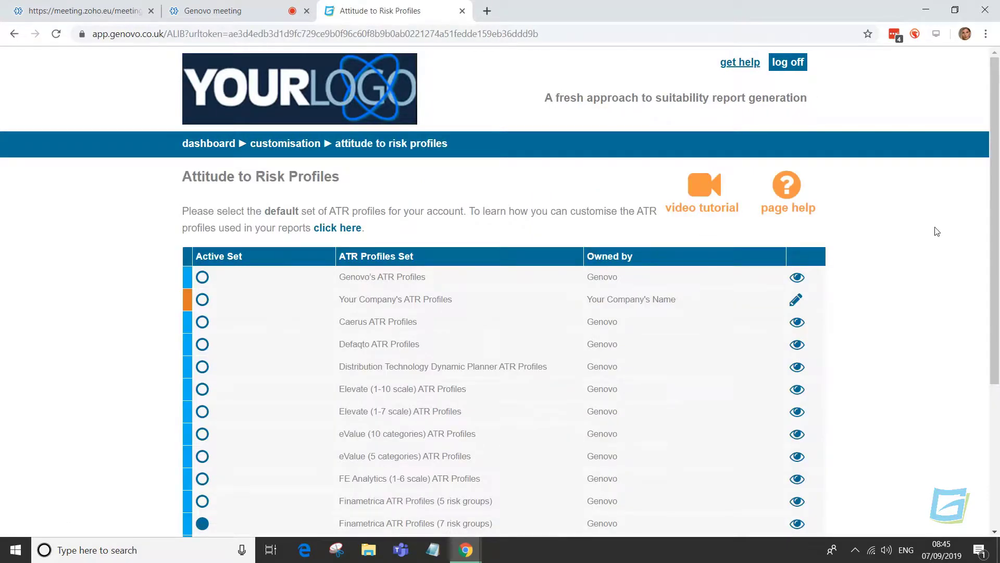
pyautogui.scroll(-1, 905, 231)
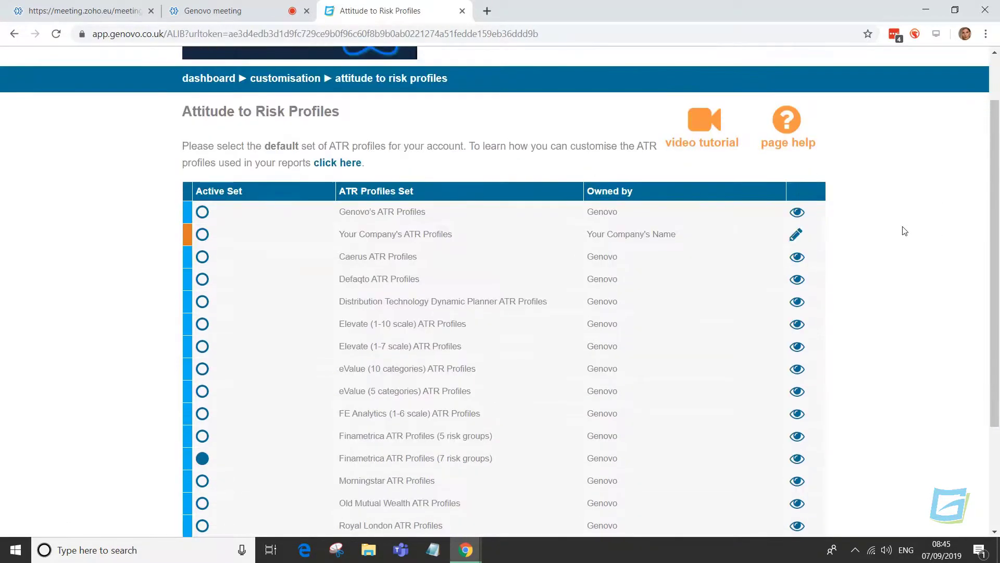
pyautogui.scroll(-2, 905, 231)
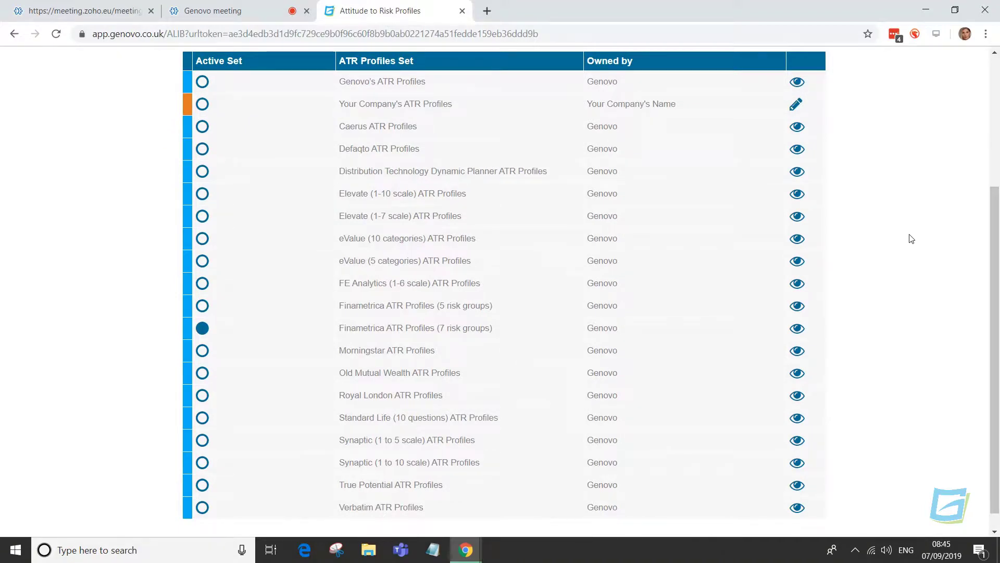
pyautogui.scroll(3, 909, 239)
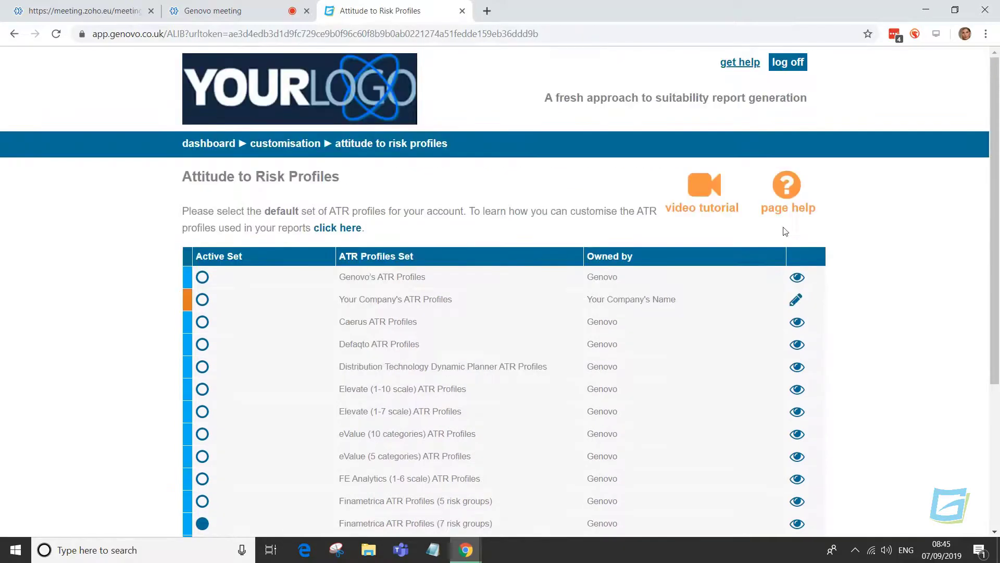
# - Go back to the dashboard, open the write / view report area and start adding a private client
pyautogui.click(292, 151)
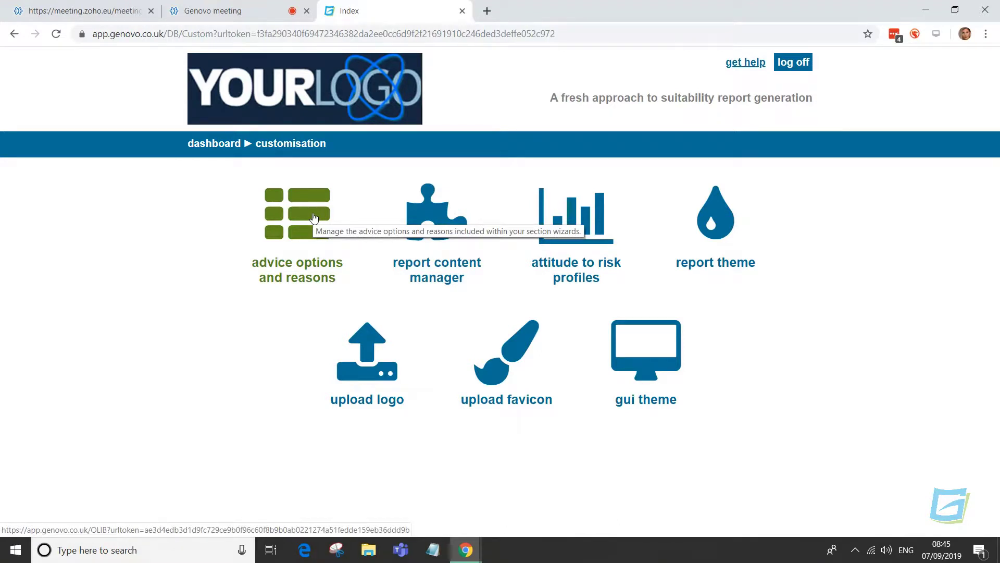
pyautogui.click(218, 143)
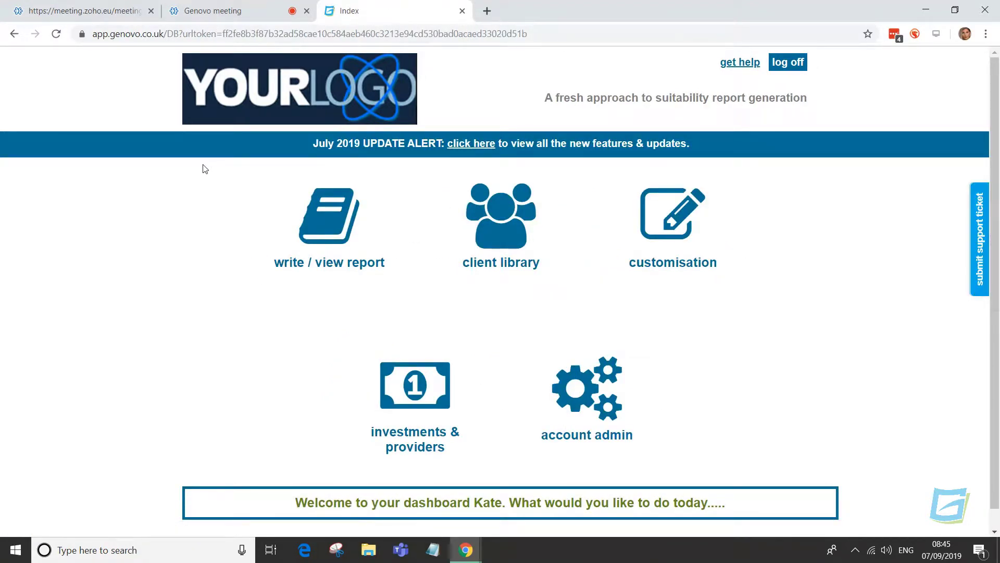
pyautogui.click(331, 232)
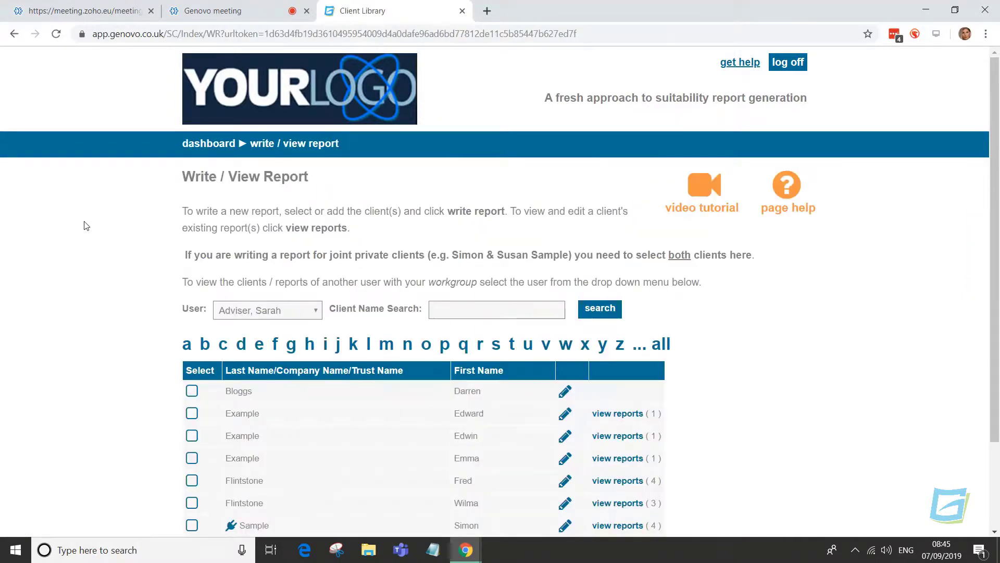
pyautogui.scroll(-2, 88, 226)
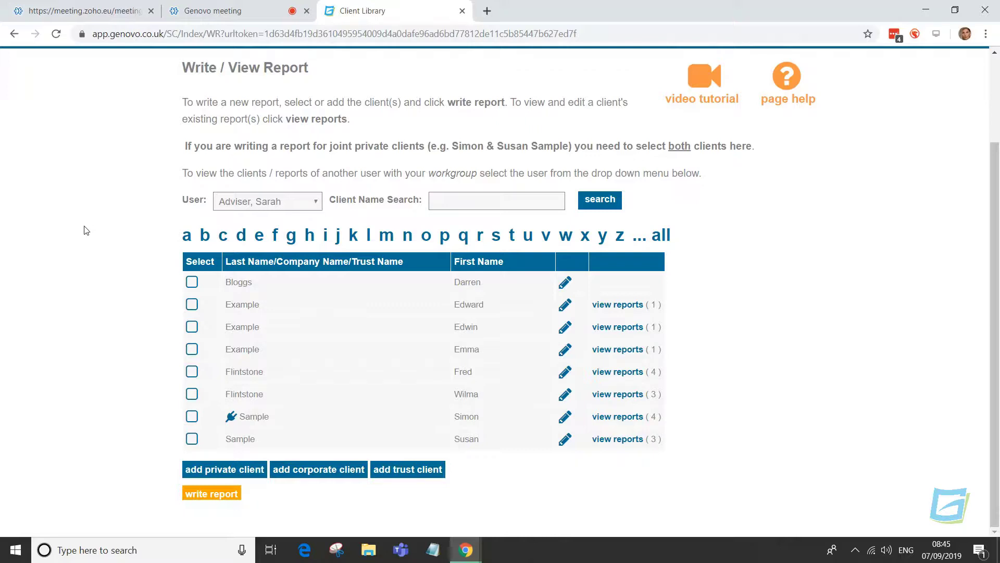
pyautogui.click(248, 470)
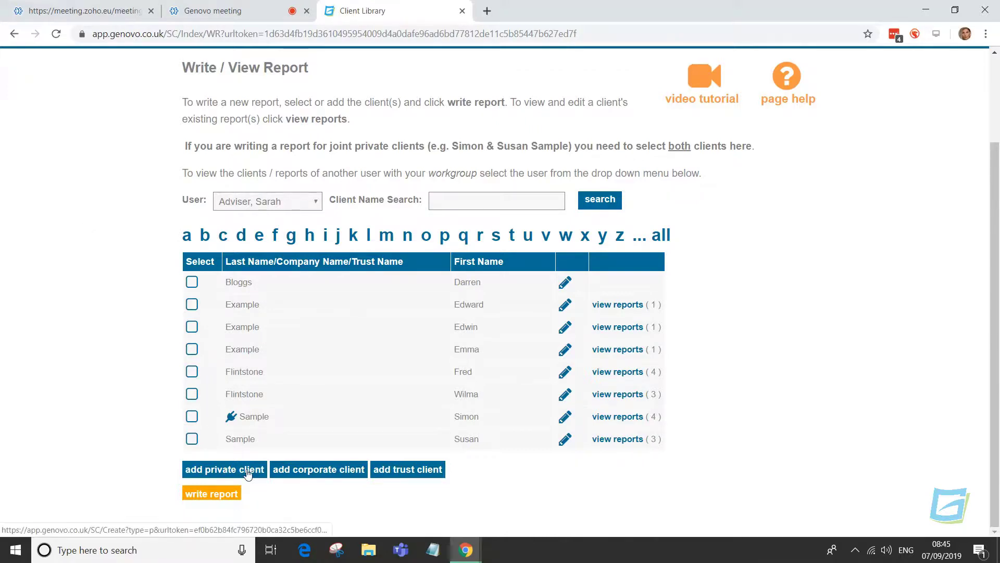
pyautogui.scroll(-3, 514, 408)
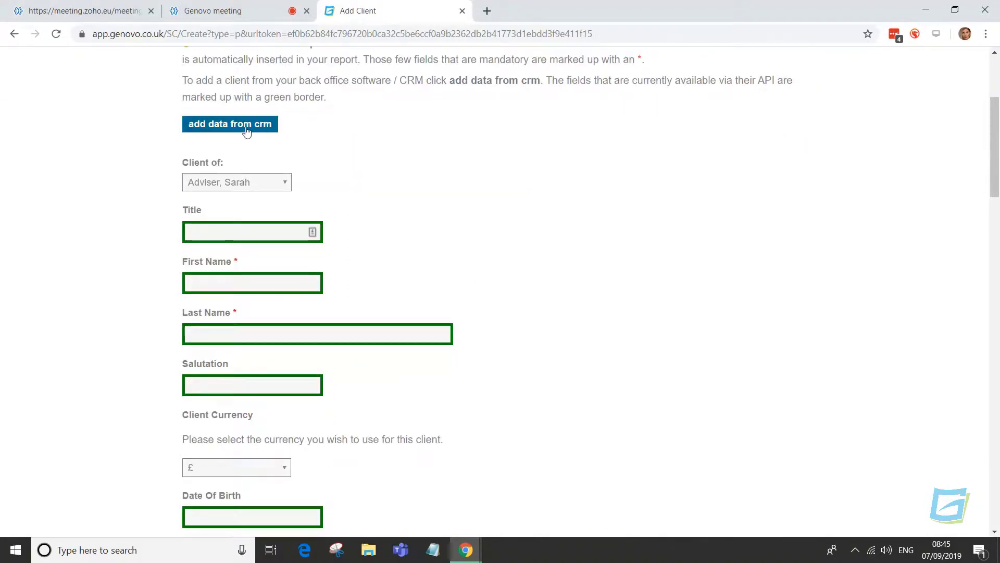
# - Search the CRM private clients by the client's surname and add the matching client's data to the form
pyautogui.click(247, 131)
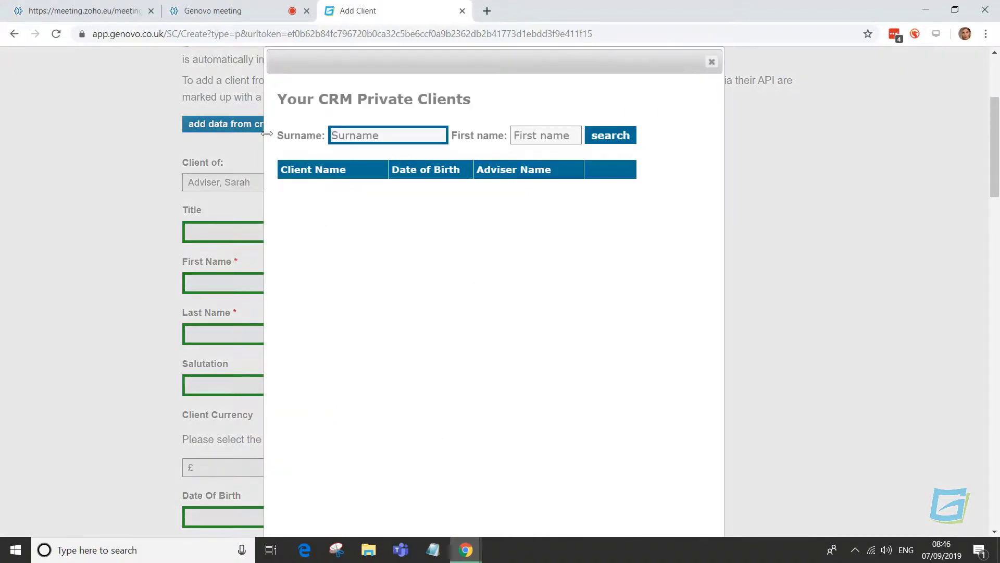
pyautogui.write('loggs')
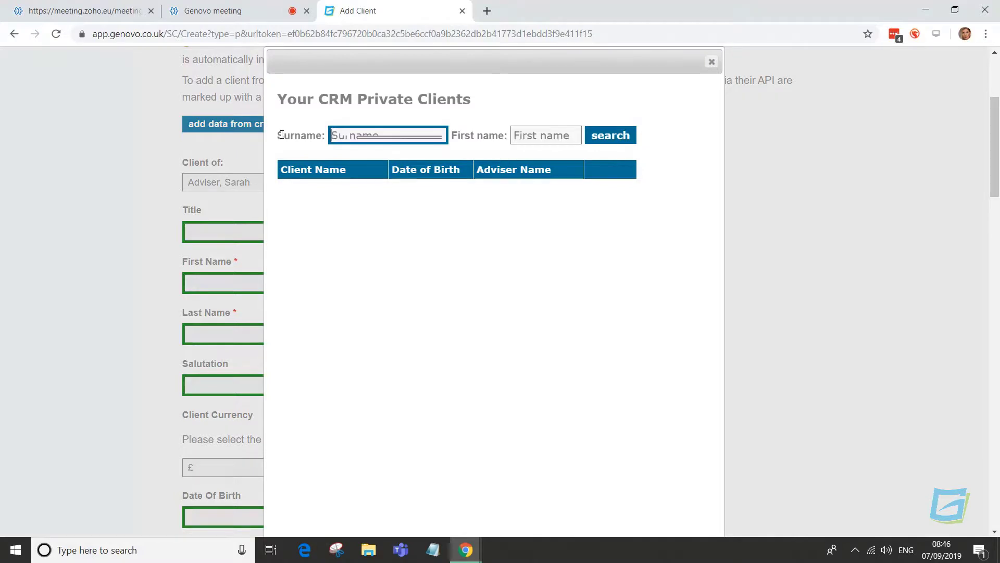
pyautogui.click(599, 136)
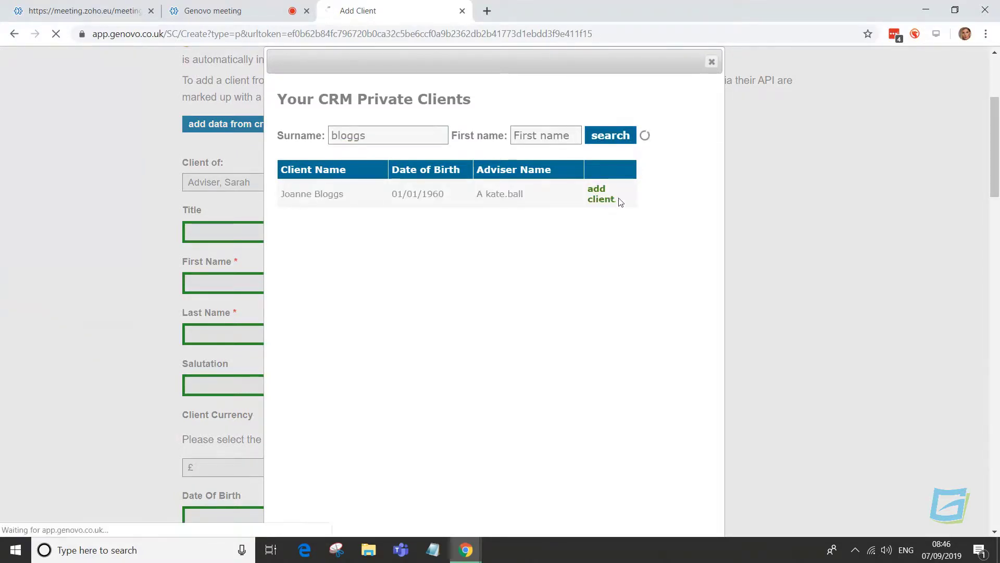
pyautogui.click(613, 198)
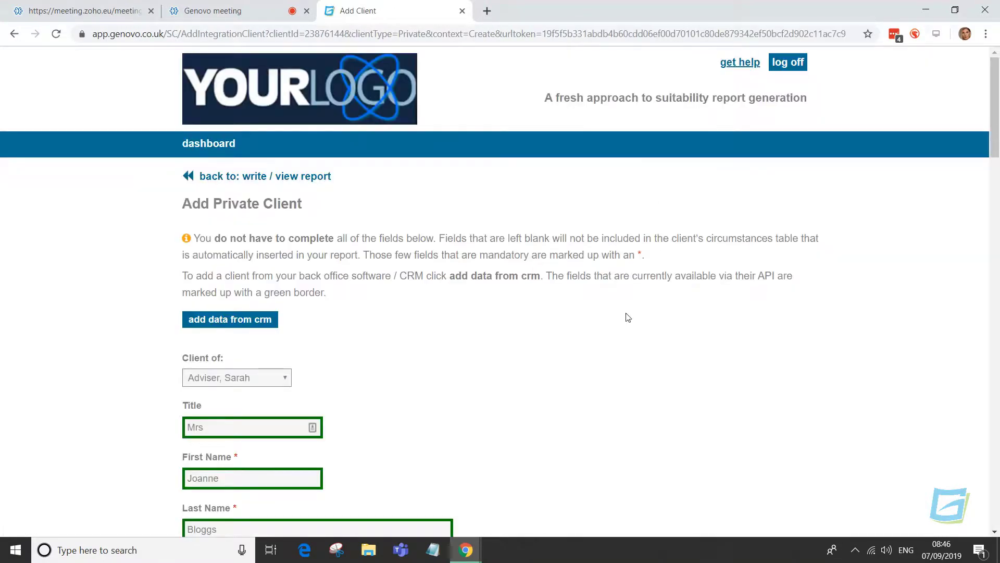
# - Review the imported private client's details through to the correspondence address and save the client
pyautogui.scroll(-3, 627, 349)
pyautogui.scroll(-4, 627, 349)
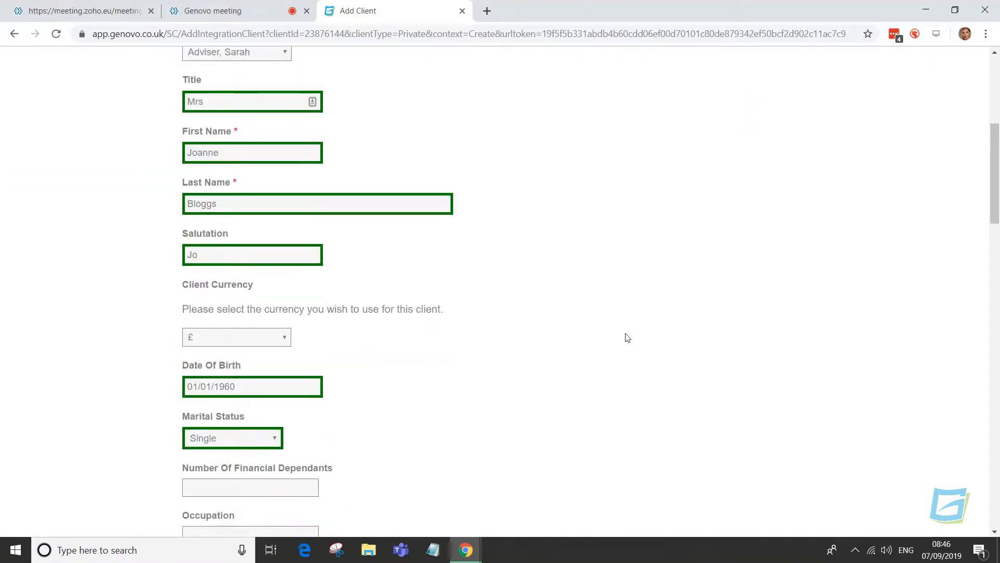
pyautogui.scroll(-3, 627, 337)
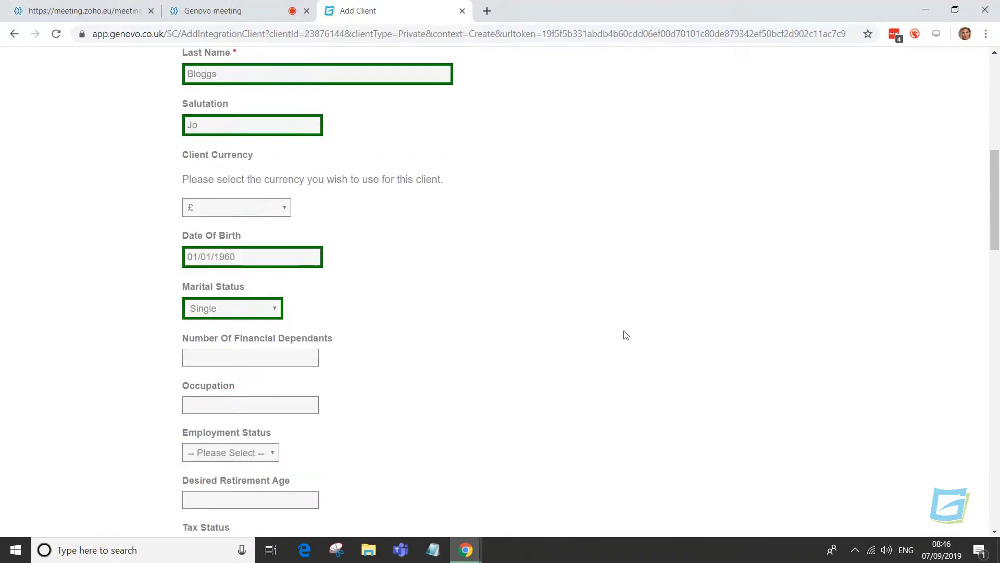
pyautogui.scroll(-3, 626, 335)
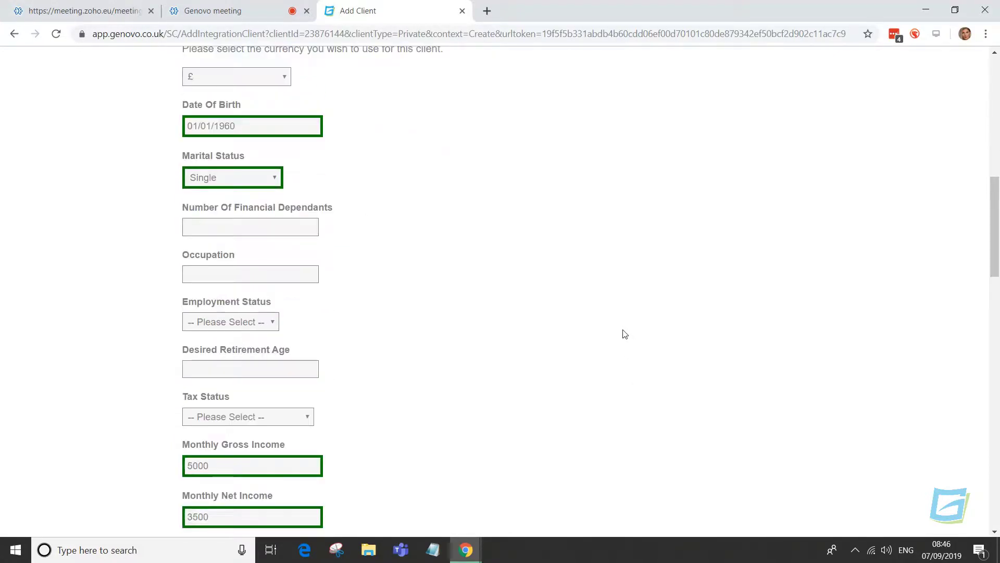
pyautogui.scroll(-3, 624, 333)
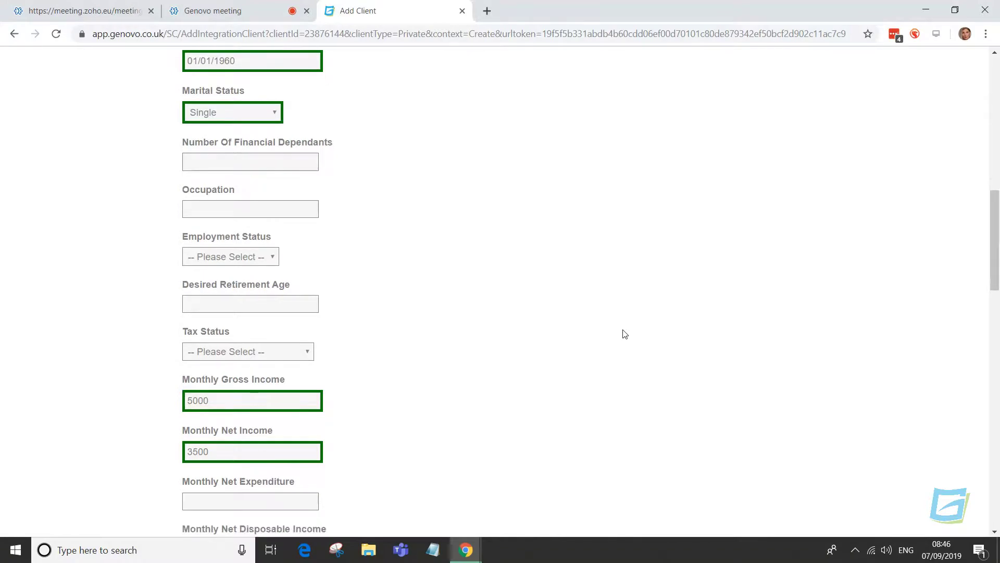
pyautogui.scroll(-5, 624, 334)
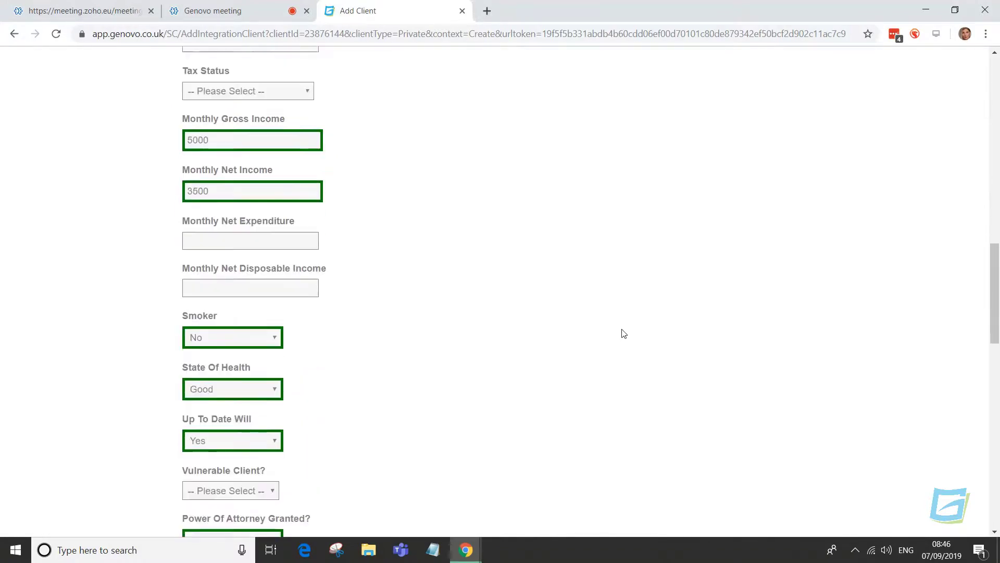
pyautogui.scroll(-4, 623, 333)
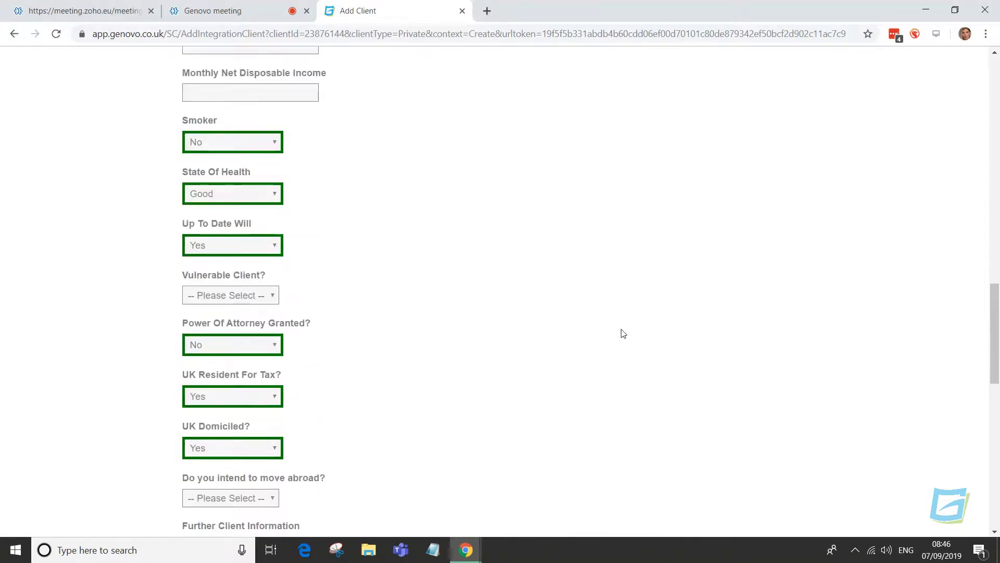
pyautogui.scroll(-5, 623, 333)
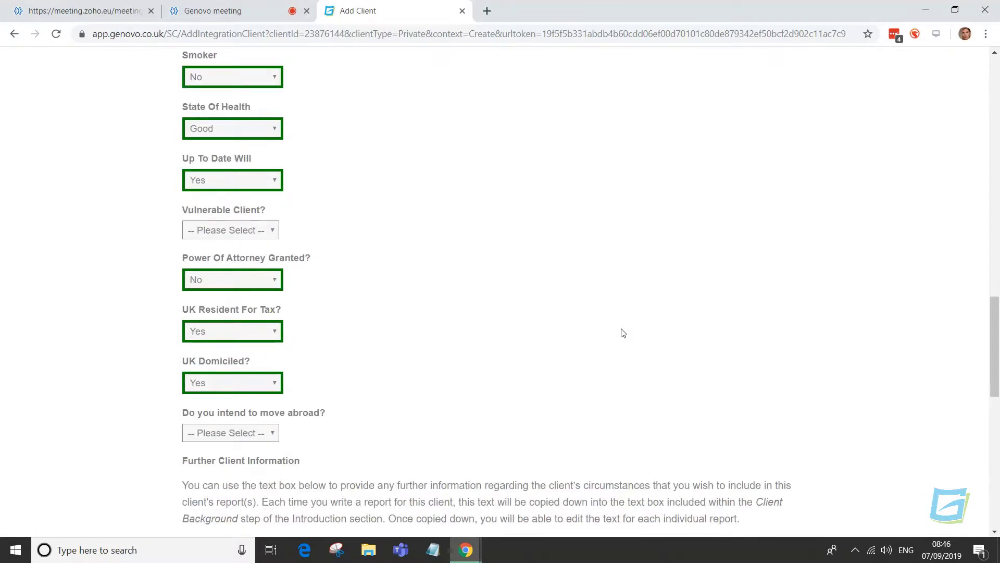
pyautogui.scroll(-6, 624, 333)
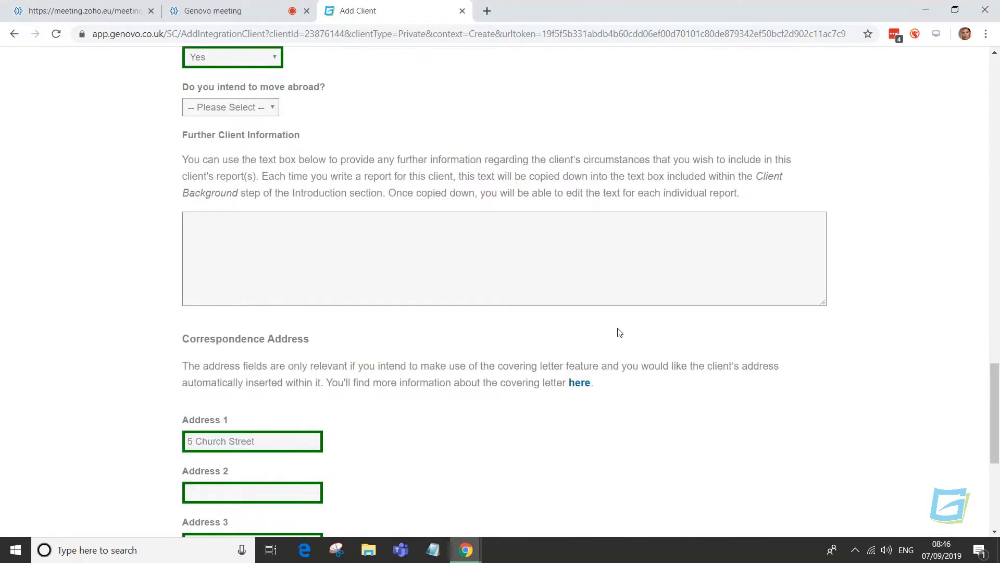
pyautogui.scroll(-2, 618, 334)
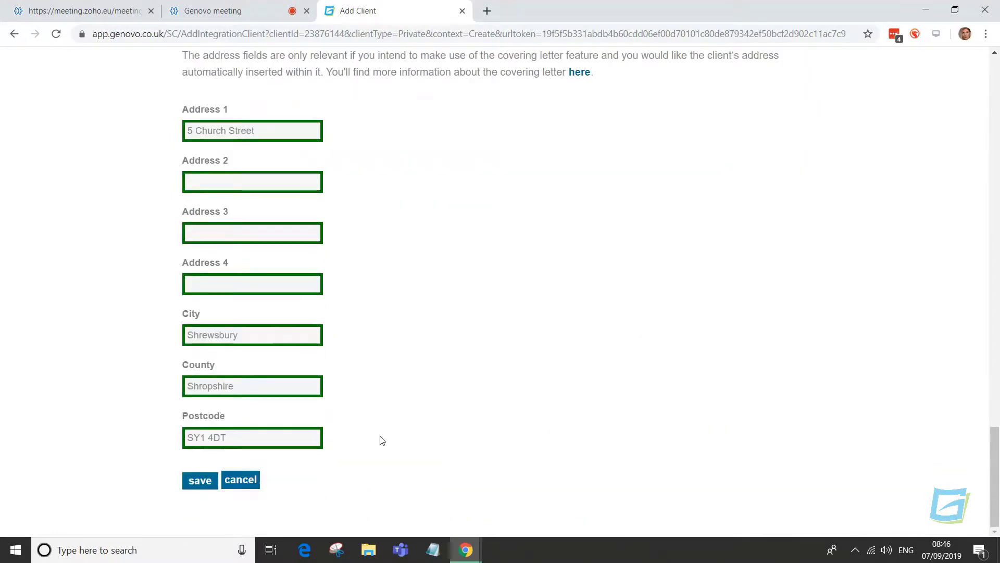
pyautogui.click(200, 481)
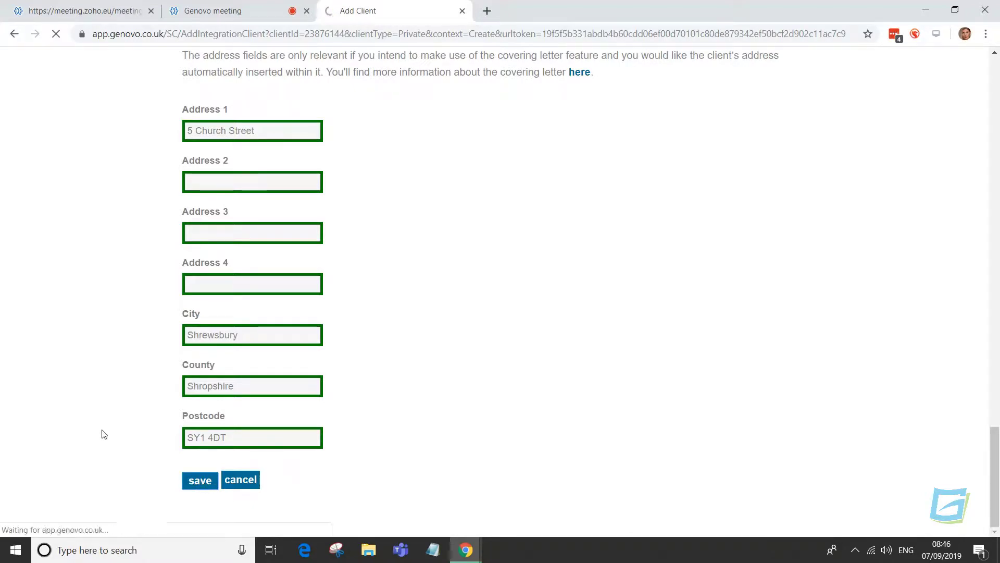
# - Open the newly imported CRM client's record to view its refresh data from CRM option, and return to the client list
pyautogui.scroll(-3, 89, 408)
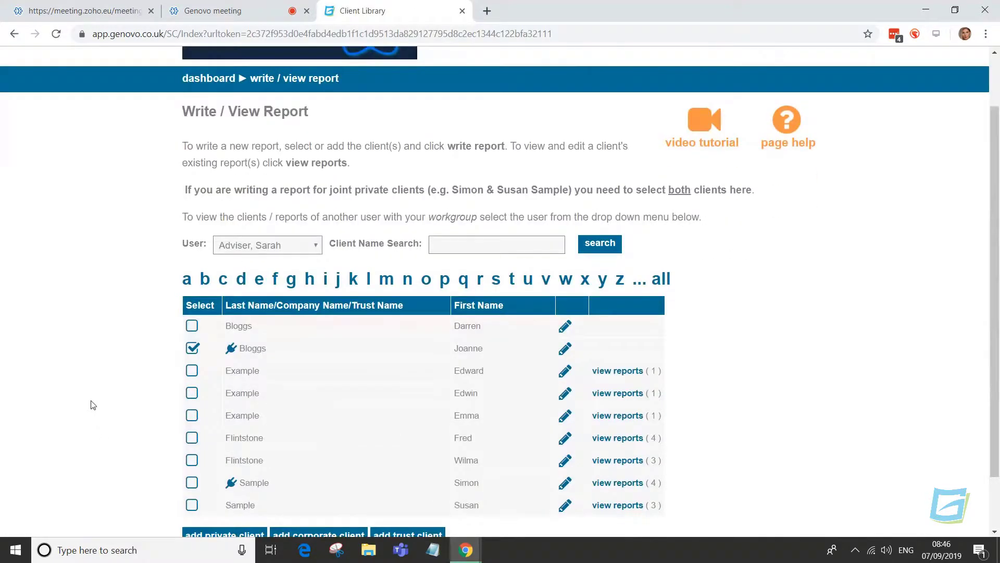
pyautogui.moveTo(231, 290)
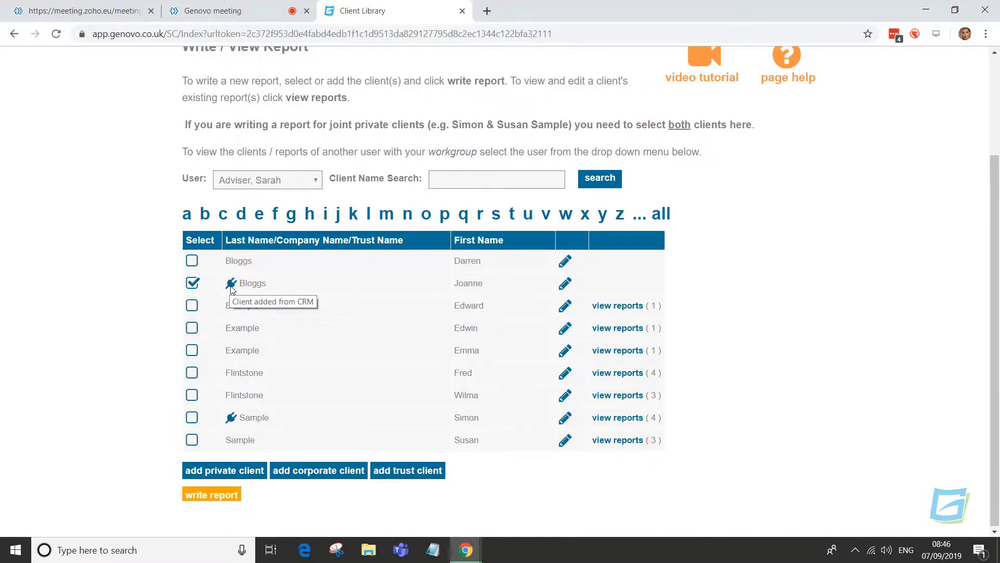
pyautogui.click(566, 288)
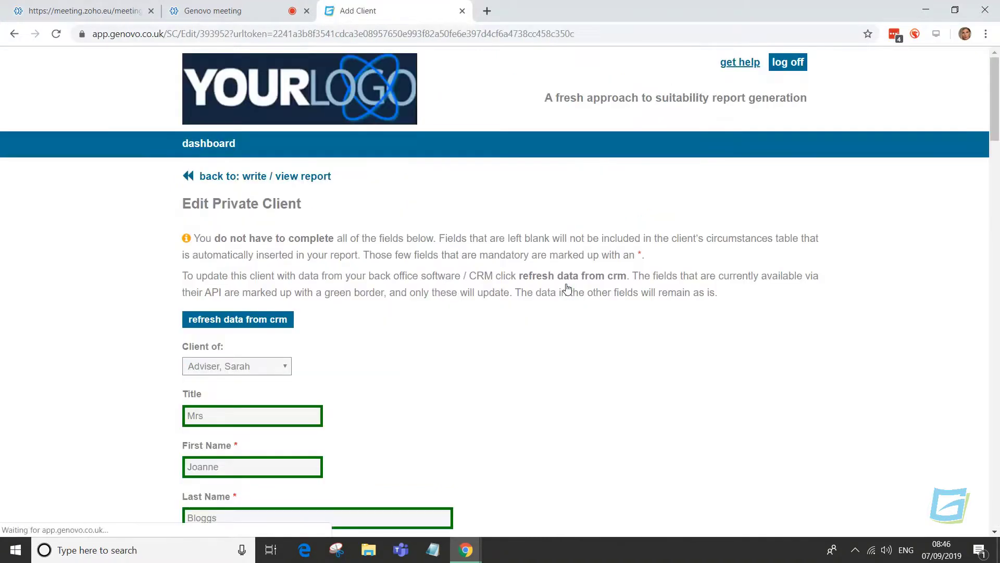
pyautogui.scroll(-1, 473, 302)
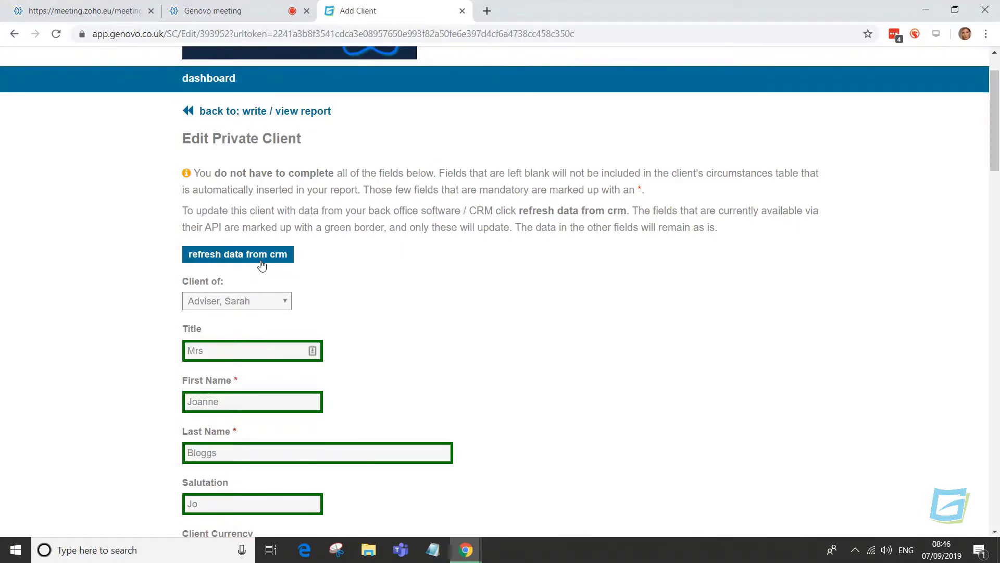
pyautogui.click(251, 113)
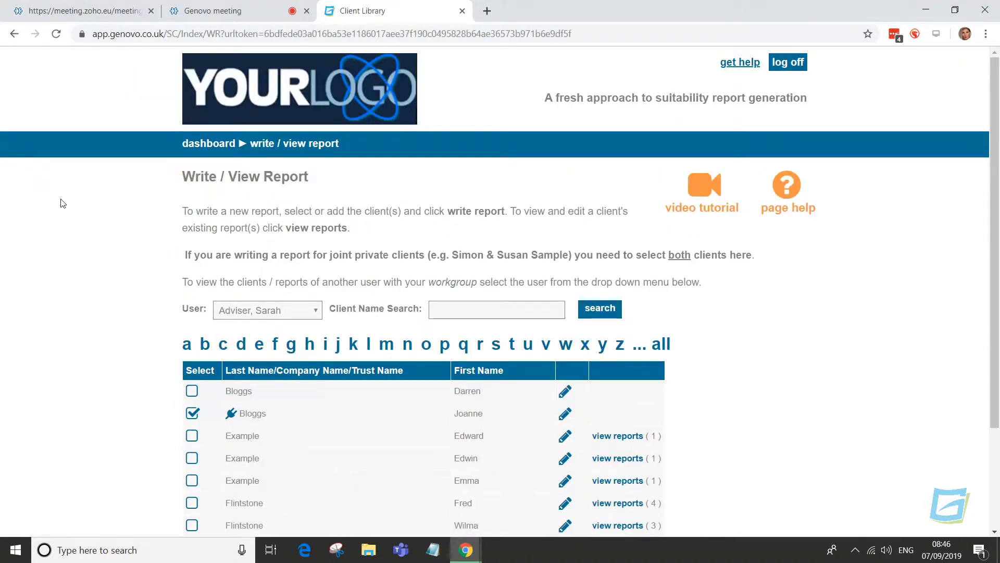
# - Replace the imported client in the selection with the two joint sample clients and start writing a report
pyautogui.scroll(-3, 67, 205)
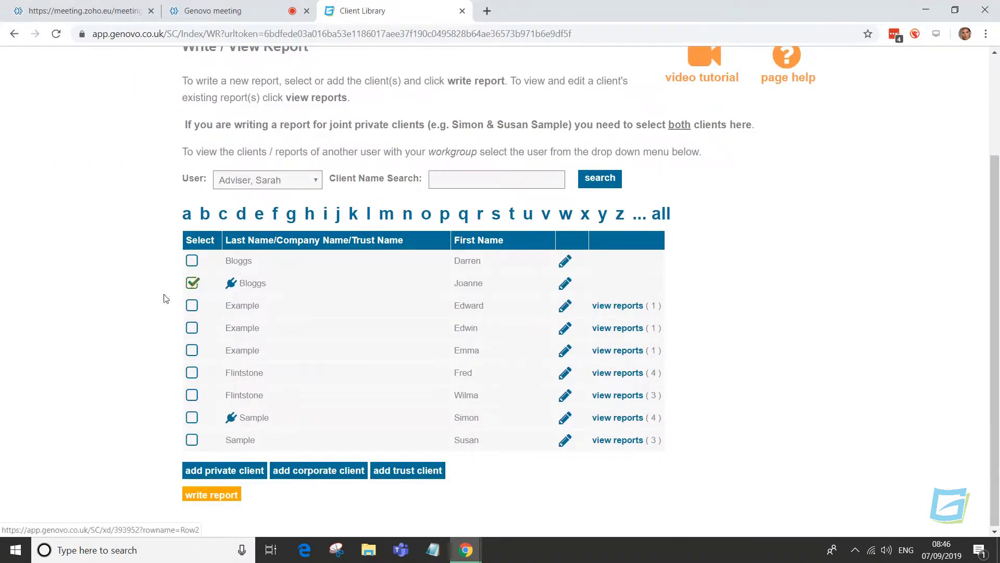
pyautogui.click(192, 417)
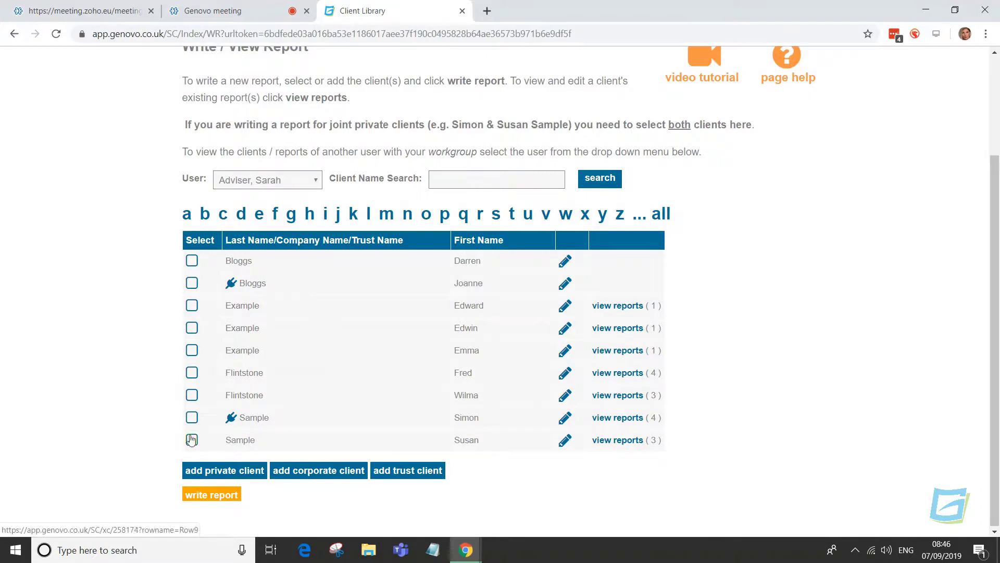
pyautogui.click(191, 440)
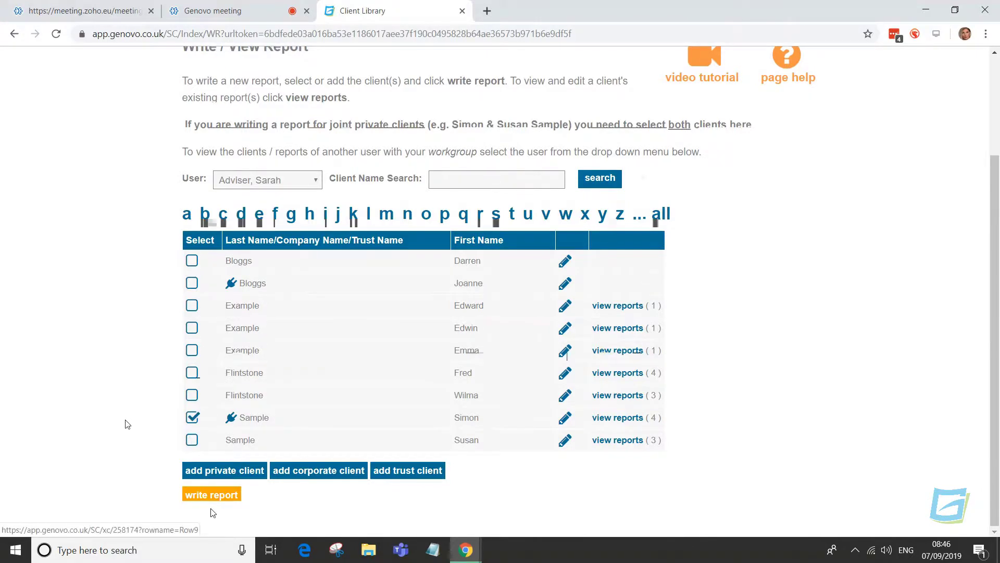
pyautogui.click(213, 495)
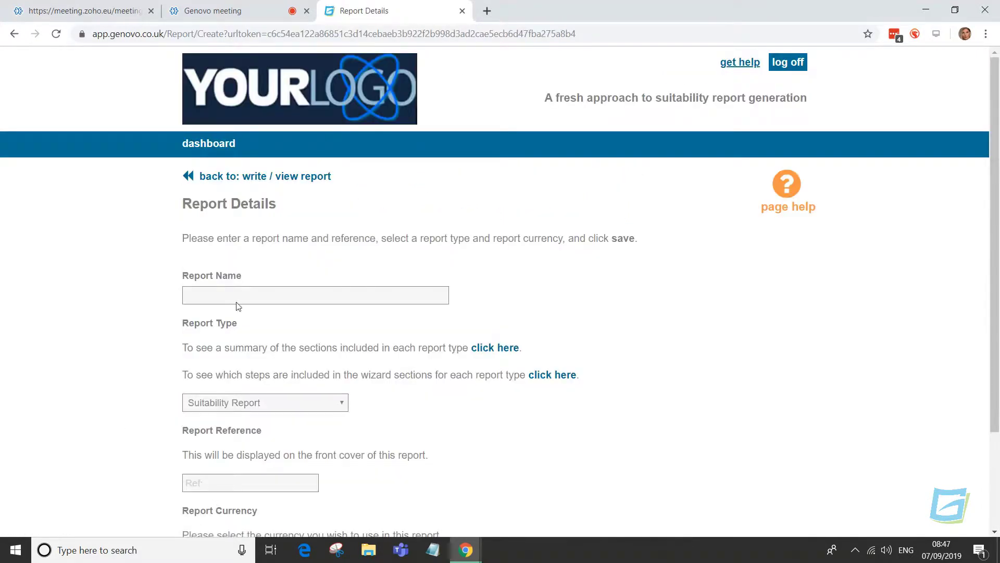
# - Save the report details with name Example, type Suitability Report, reference GEN/1234 and currency £
pyautogui.click(237, 298)
pyautogui.write('Example')
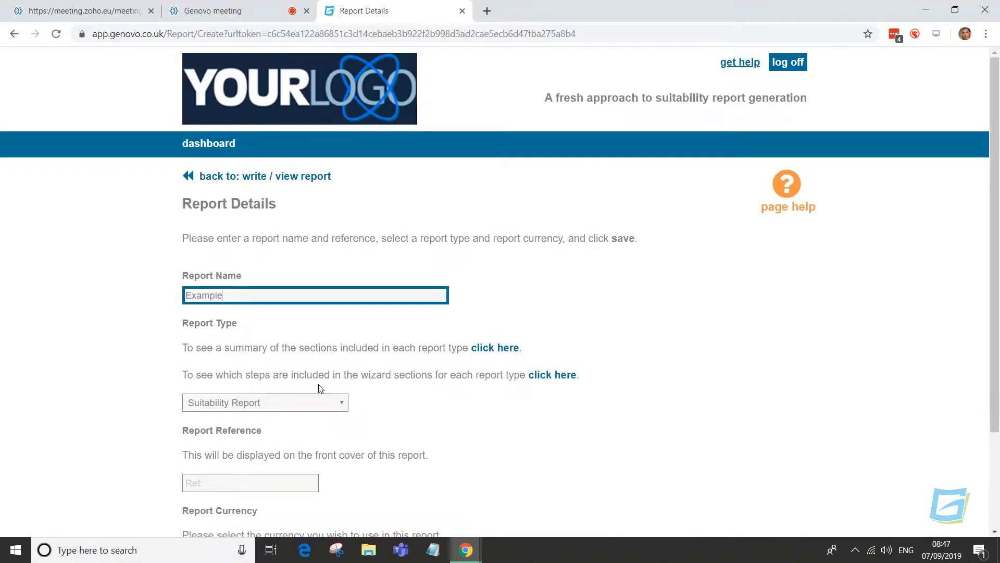
pyautogui.click(323, 406)
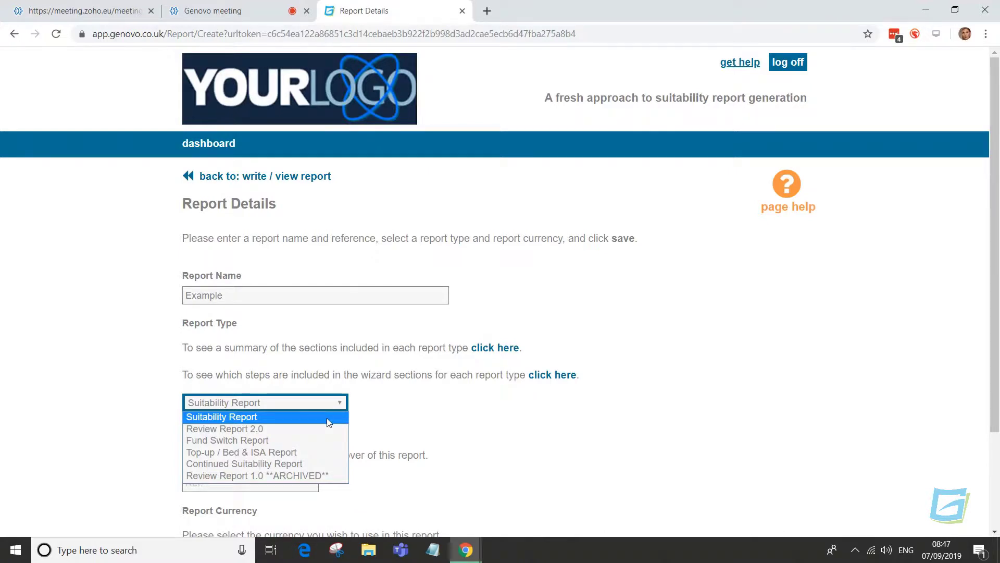
pyautogui.click(371, 427)
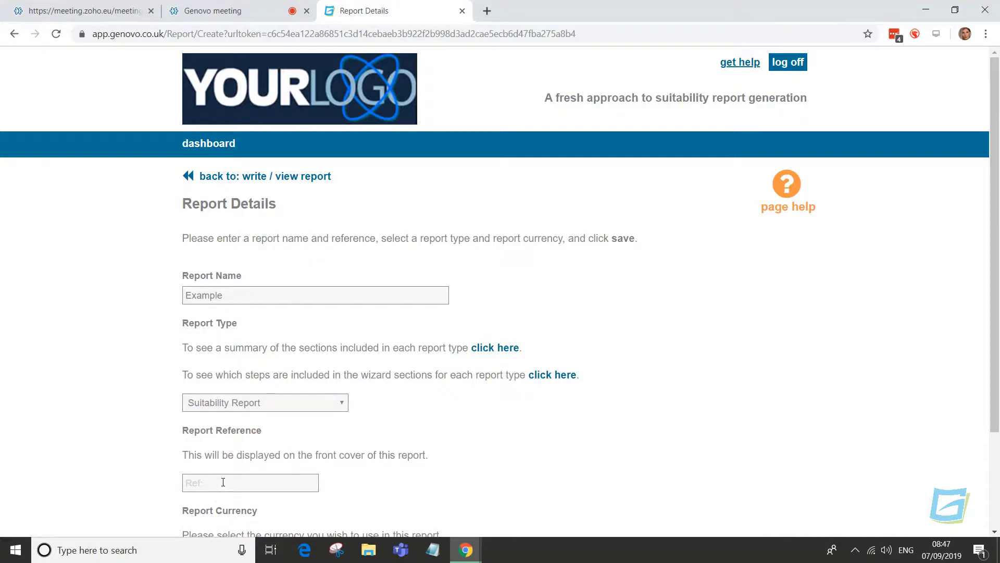
pyautogui.scroll(-3, 223, 482)
pyautogui.click(219, 359)
pyautogui.write('GEN/1234')
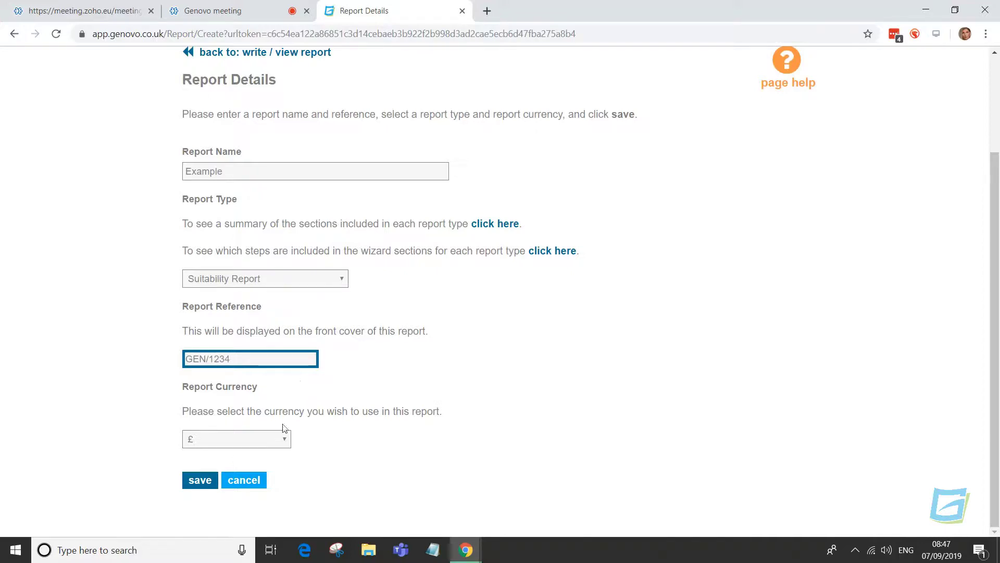
pyautogui.click(283, 440)
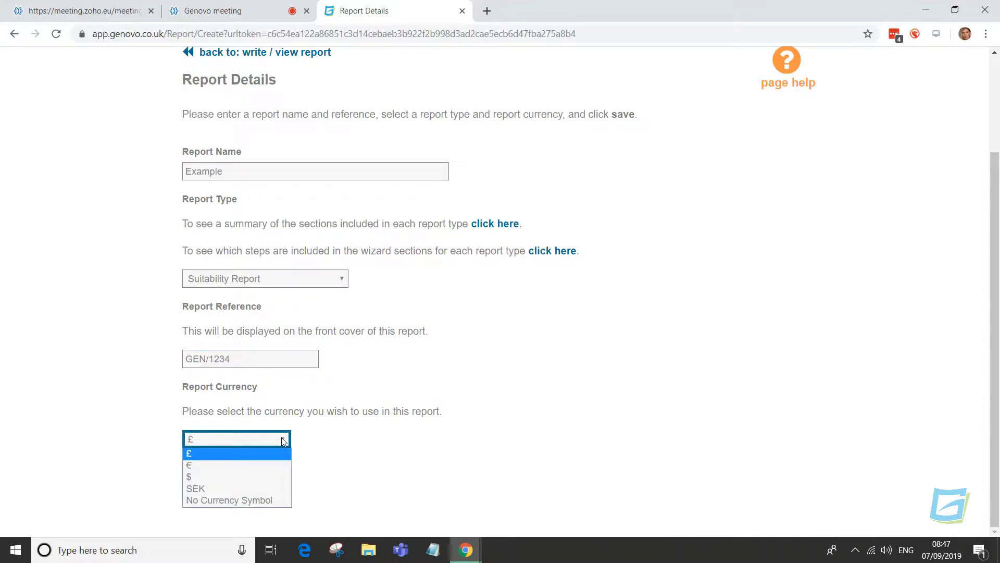
pyautogui.click(271, 453)
pyautogui.click(196, 484)
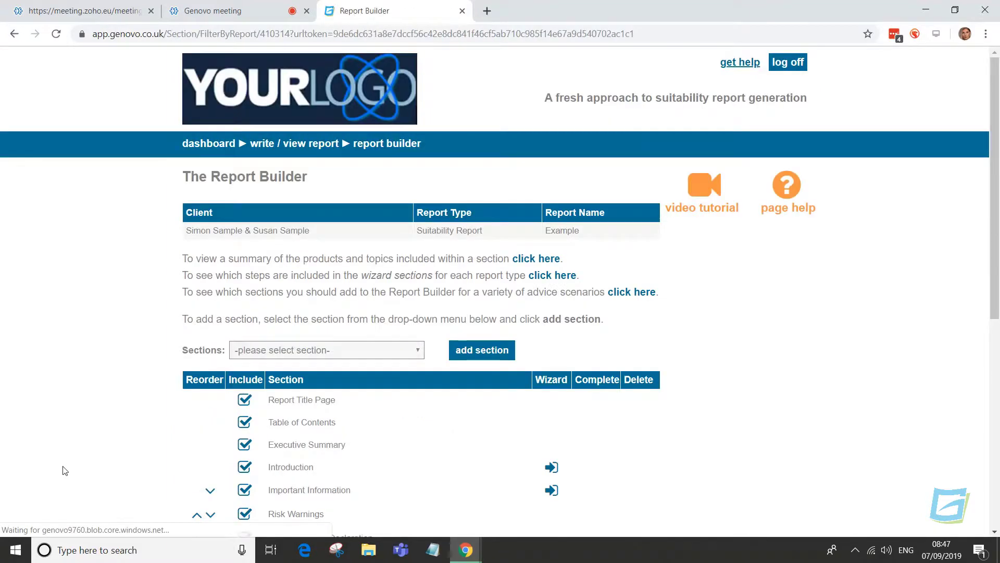
# - Add the Mortgage Recommendation and New Protection Recommendation sections to the report
pyautogui.scroll(-2, 63, 375)
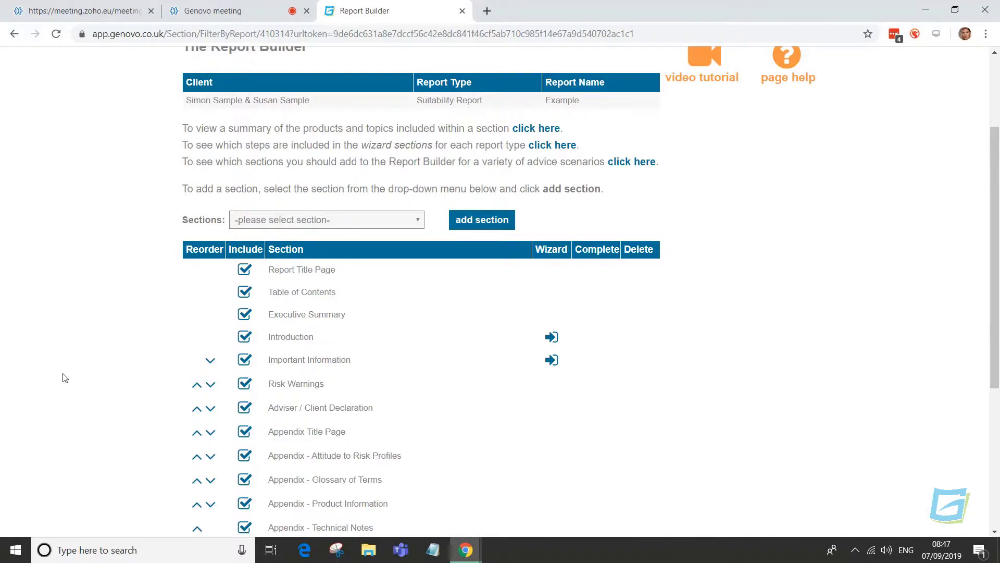
pyautogui.scroll(-1, 65, 378)
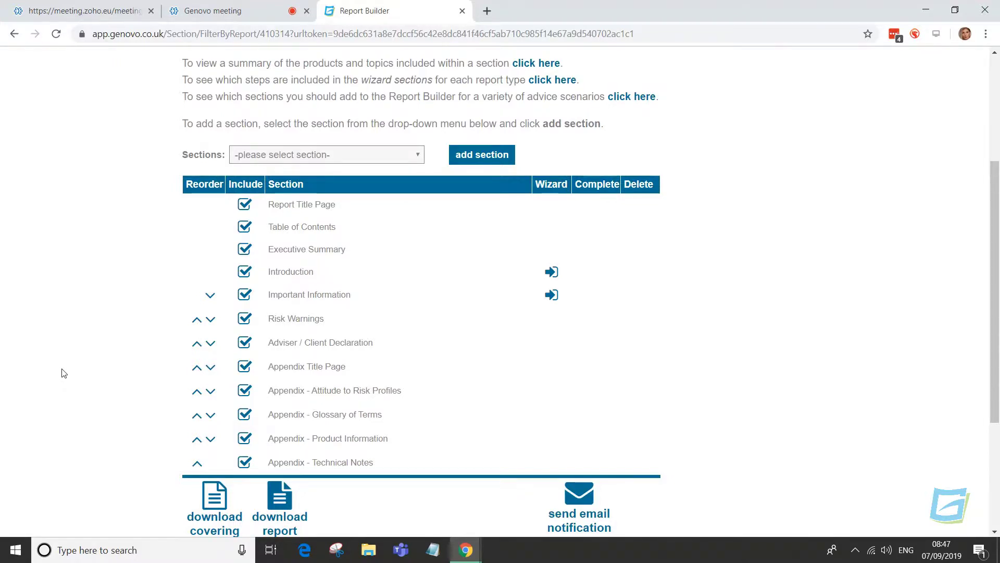
pyautogui.click(350, 159)
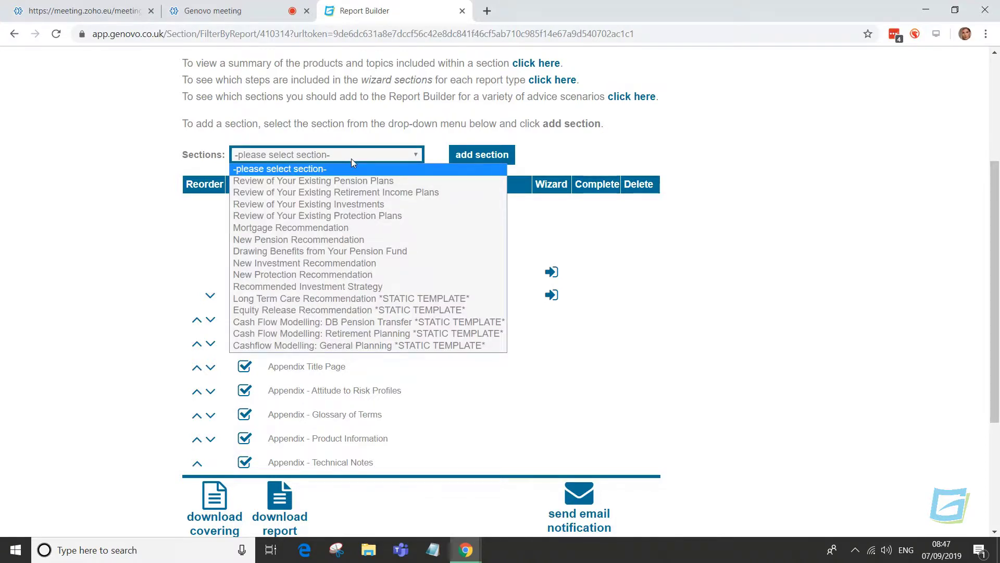
pyautogui.click(409, 227)
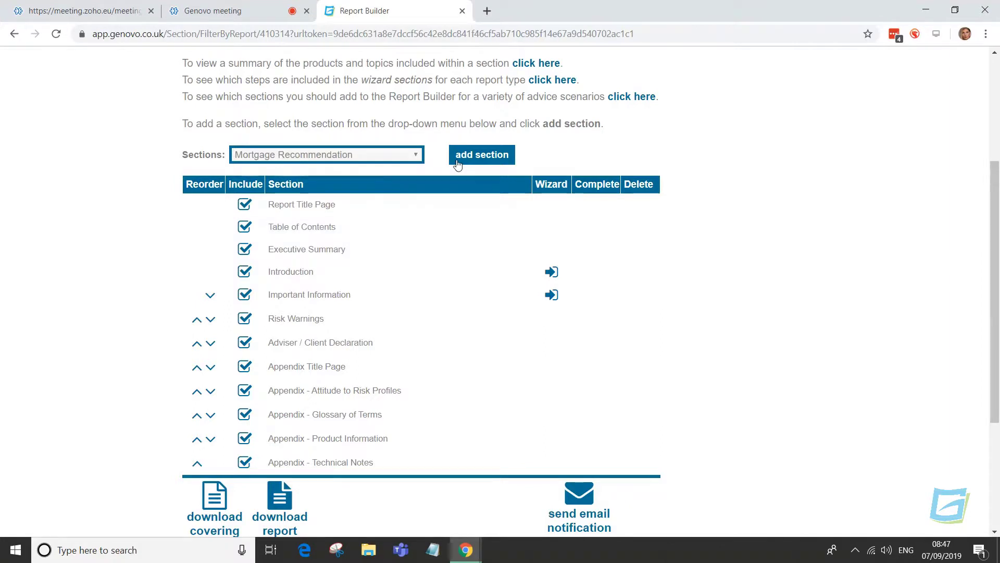
pyautogui.click(457, 165)
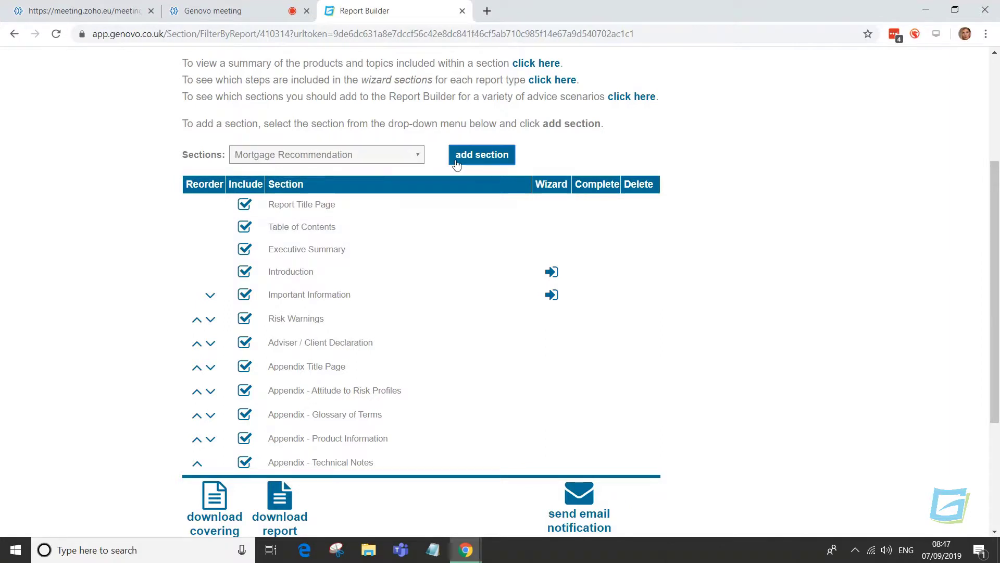
pyautogui.click(412, 161)
pyautogui.click(344, 263)
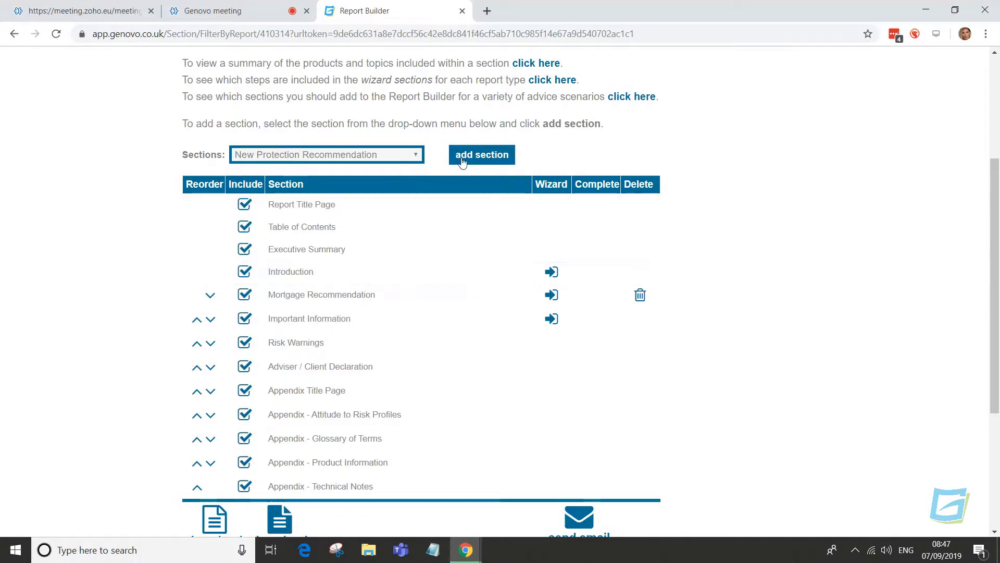
pyautogui.click(474, 156)
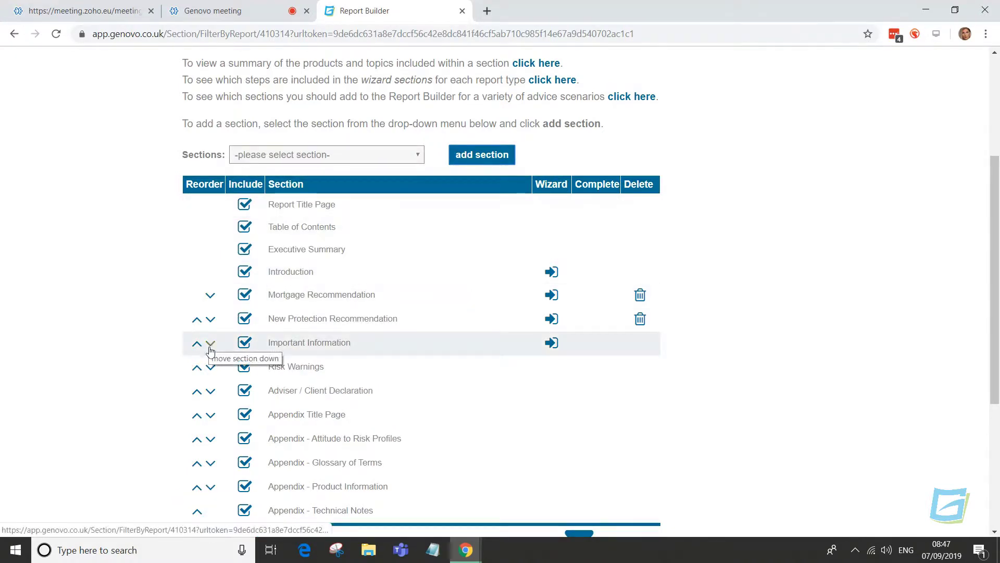
# - Move the Adviser / Client Declaration section down two places and exclude it from the report
pyautogui.click(210, 392)
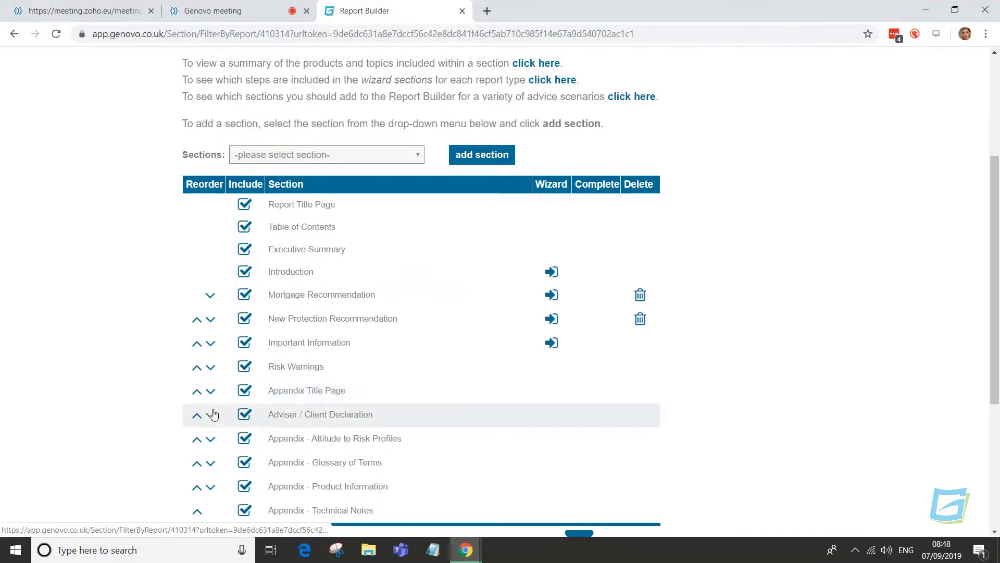
pyautogui.click(211, 415)
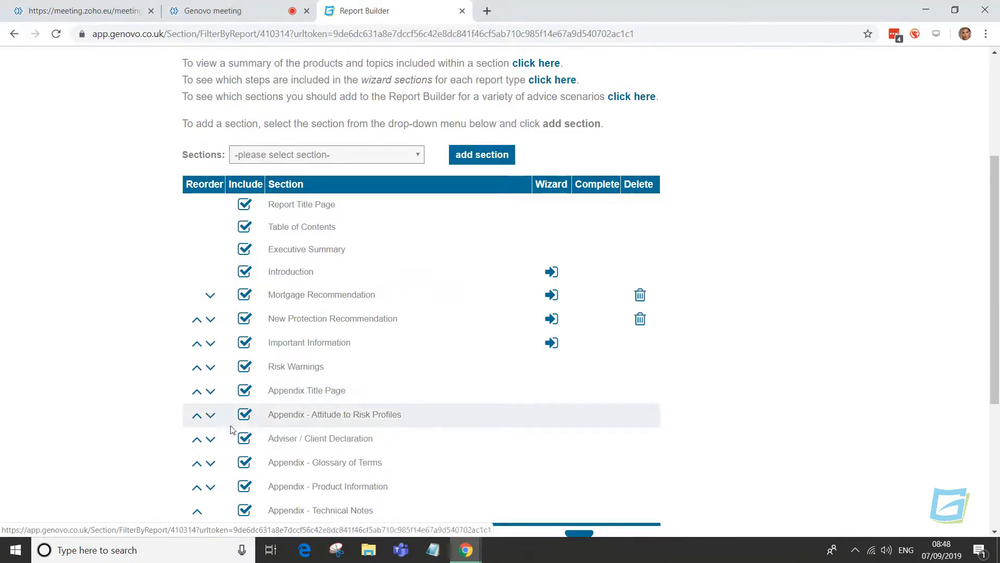
pyautogui.click(245, 439)
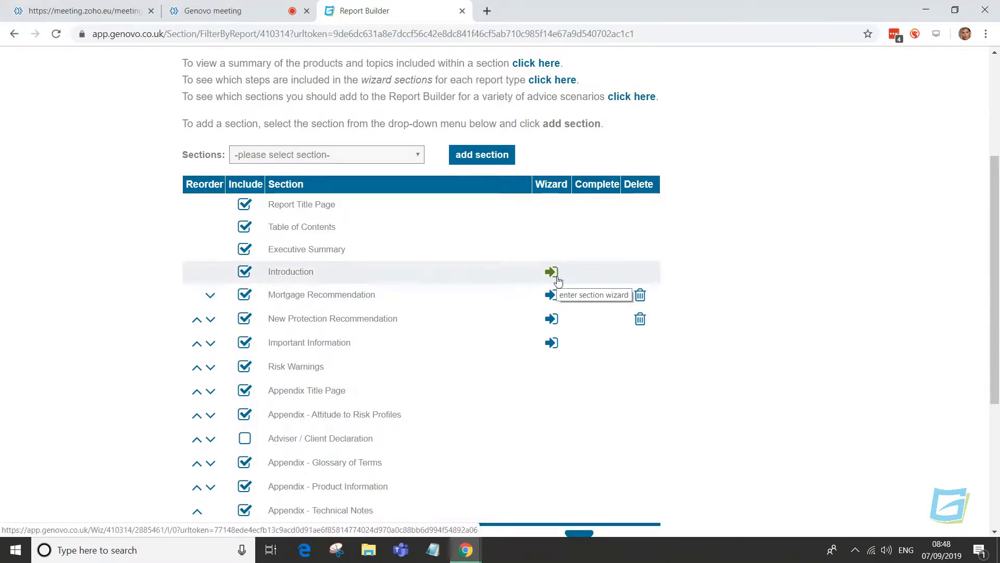
# - Return to the client list and open the CRM-linked sample client's existing Mortgage & Protection report in the report builder
pyautogui.scroll(-1, 557, 354)
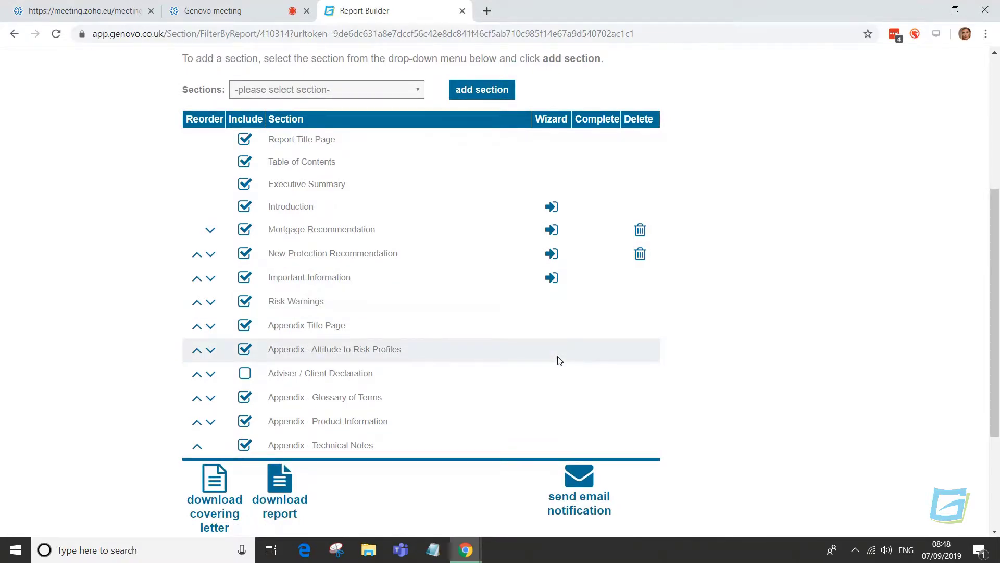
pyautogui.scroll(3, 558, 357)
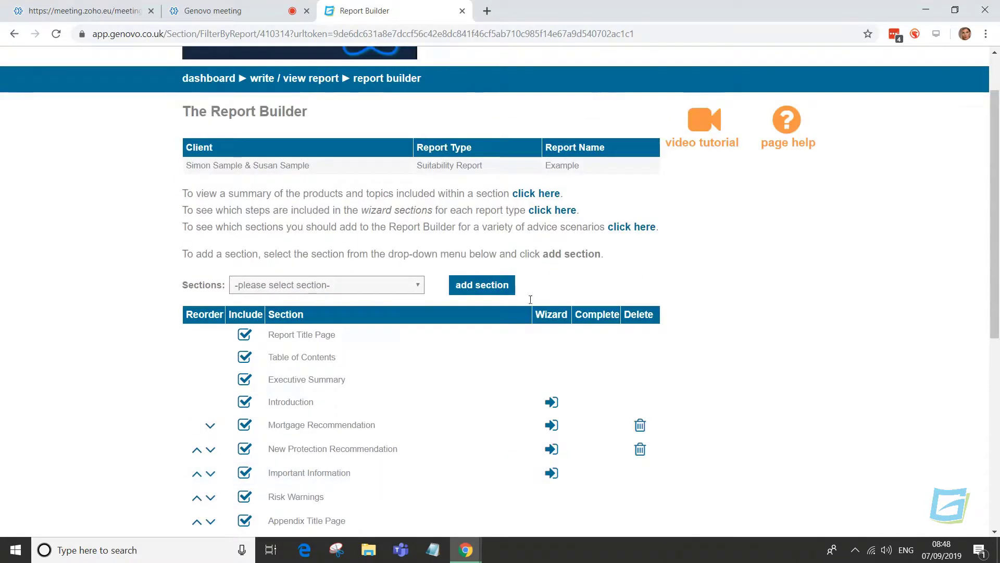
pyautogui.click(313, 78)
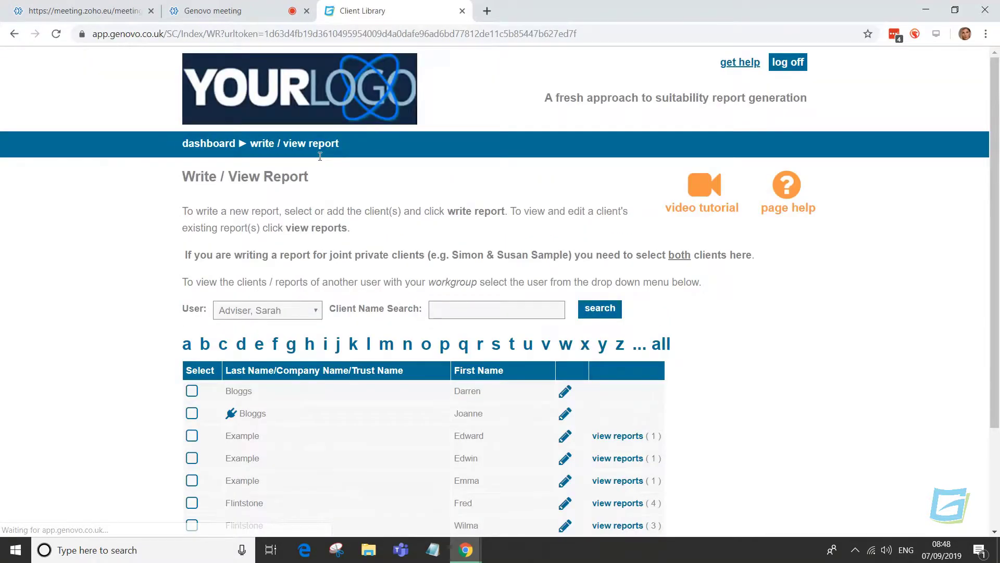
pyautogui.scroll(-2, 339, 313)
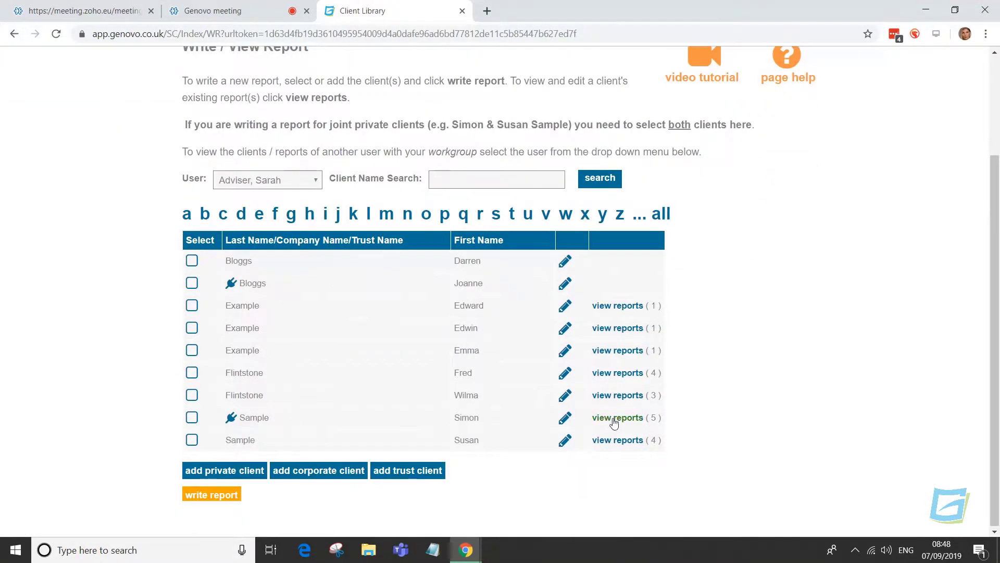
pyautogui.click(614, 419)
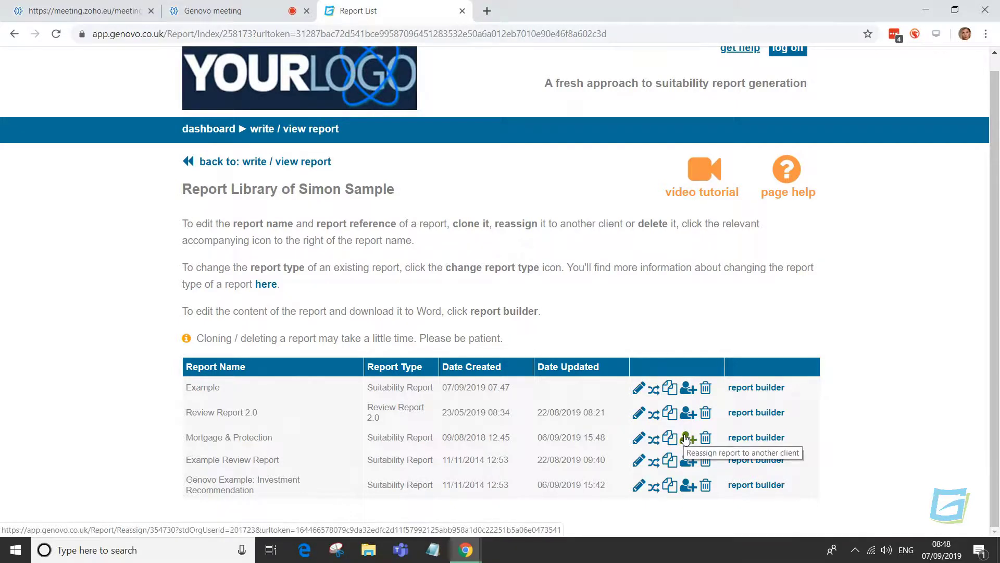
pyautogui.click(764, 441)
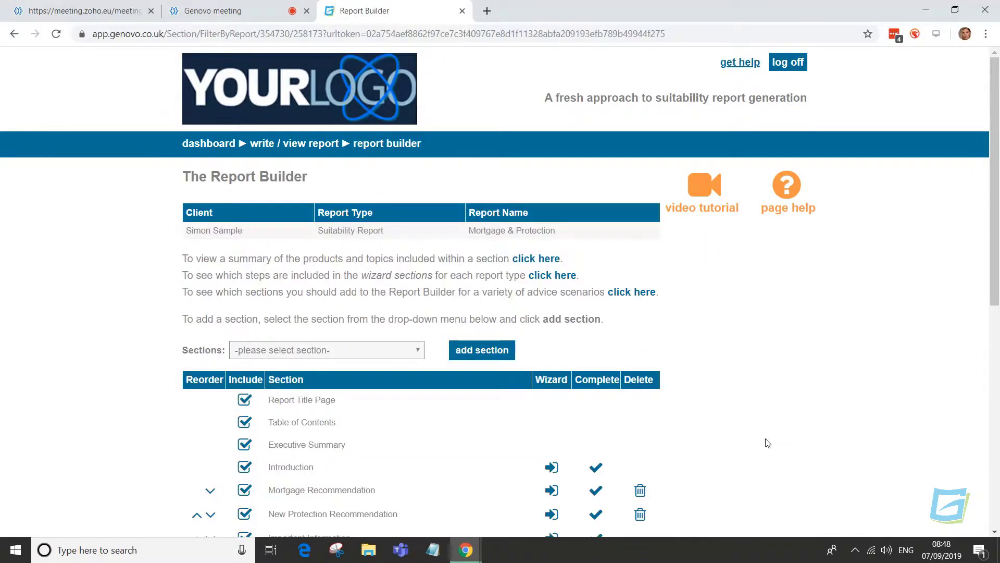
# - Enter the Introduction section's wizard, review the Client Circumstances step and continue to Client Objectives
pyautogui.scroll(-3, 844, 391)
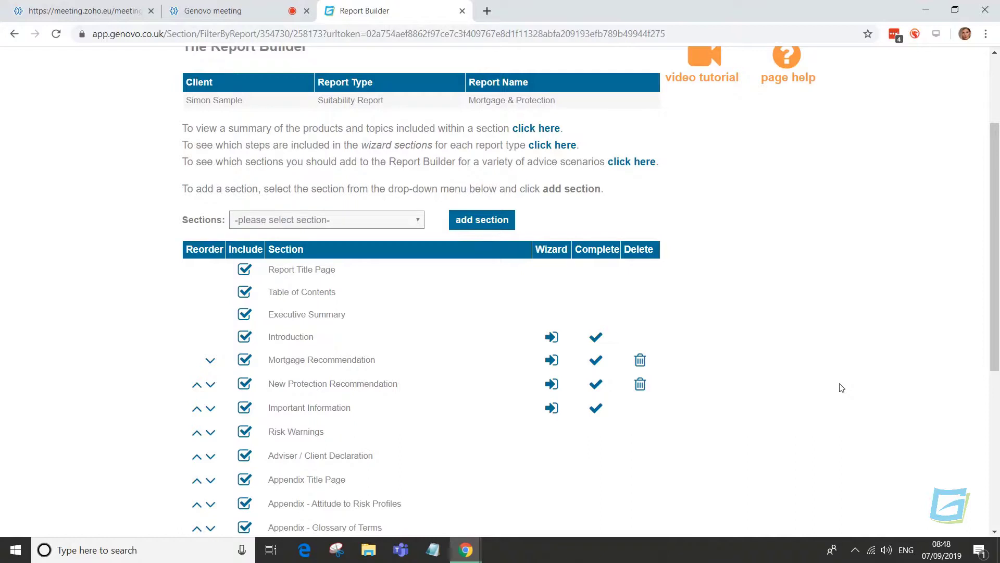
pyautogui.scroll(-1, 660, 290)
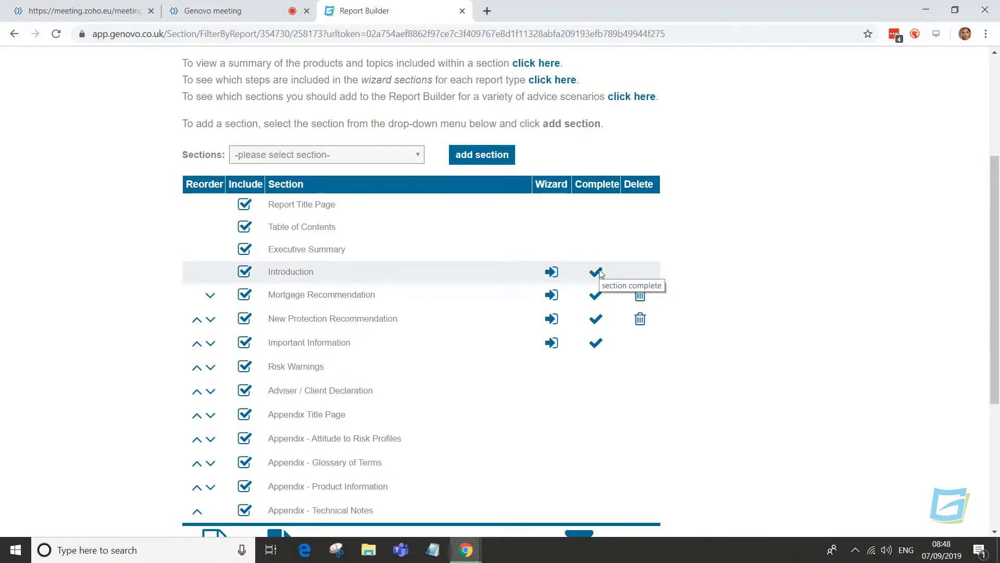
pyautogui.click(554, 272)
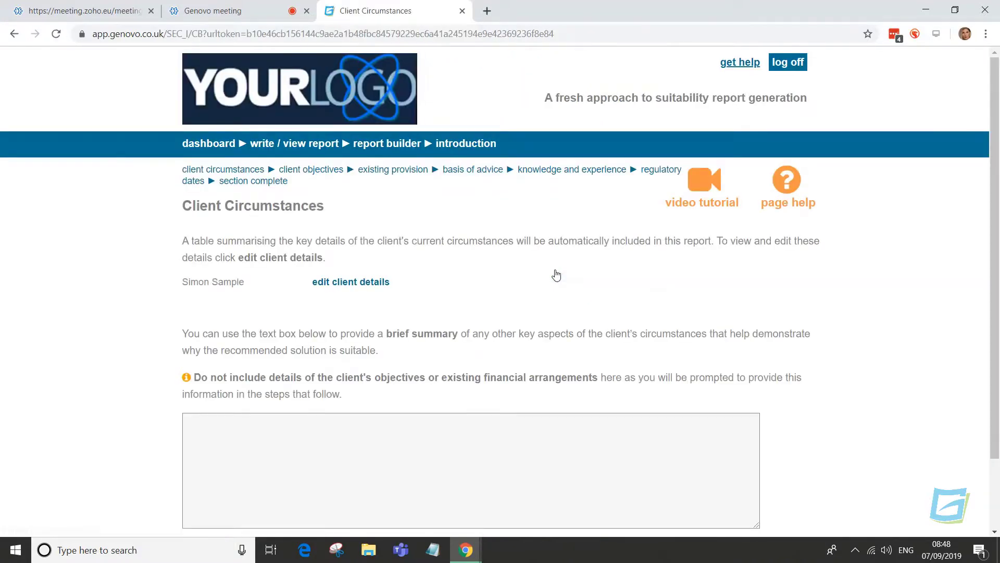
pyautogui.scroll(-1, 556, 275)
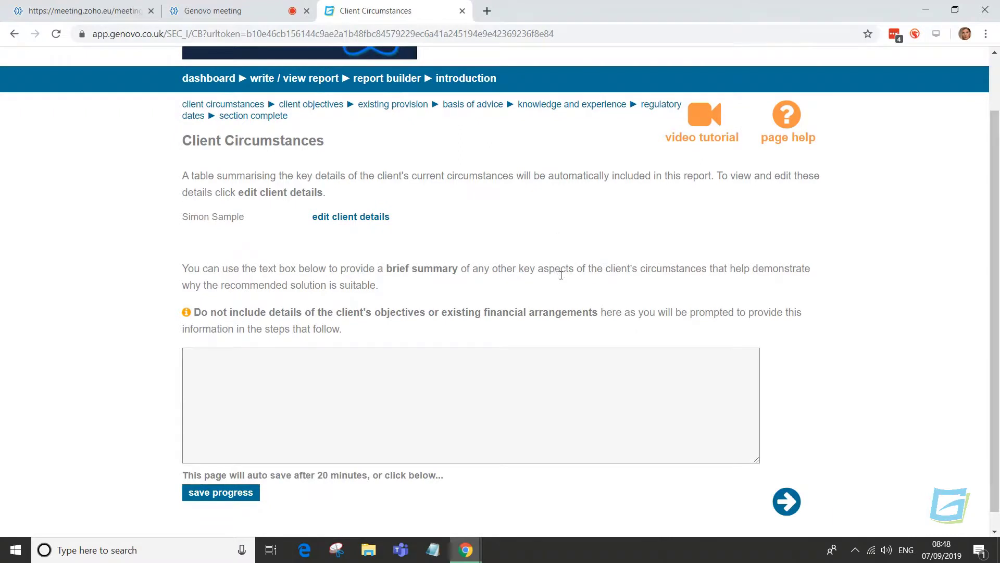
pyautogui.scroll(-1, 877, 325)
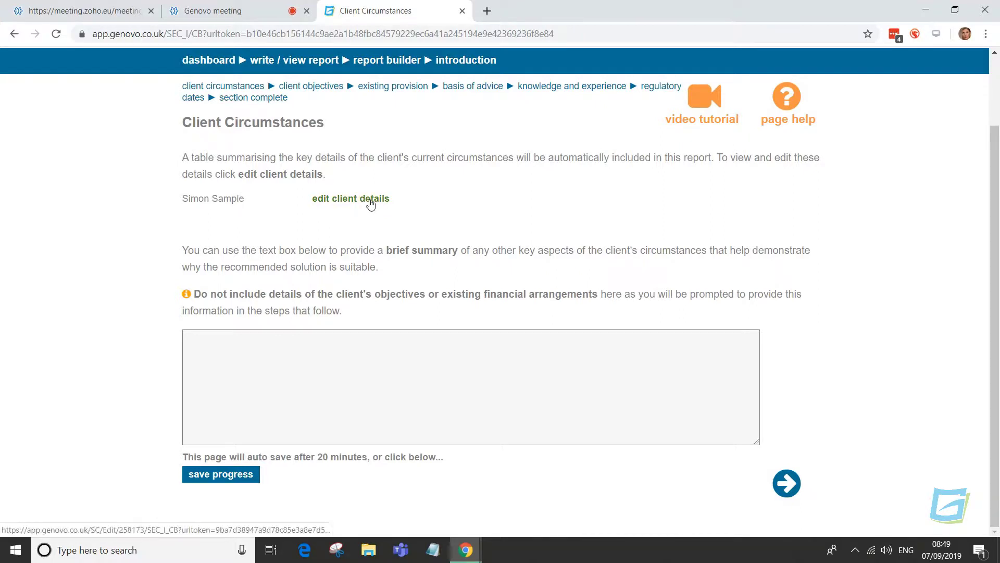
pyautogui.click(404, 360)
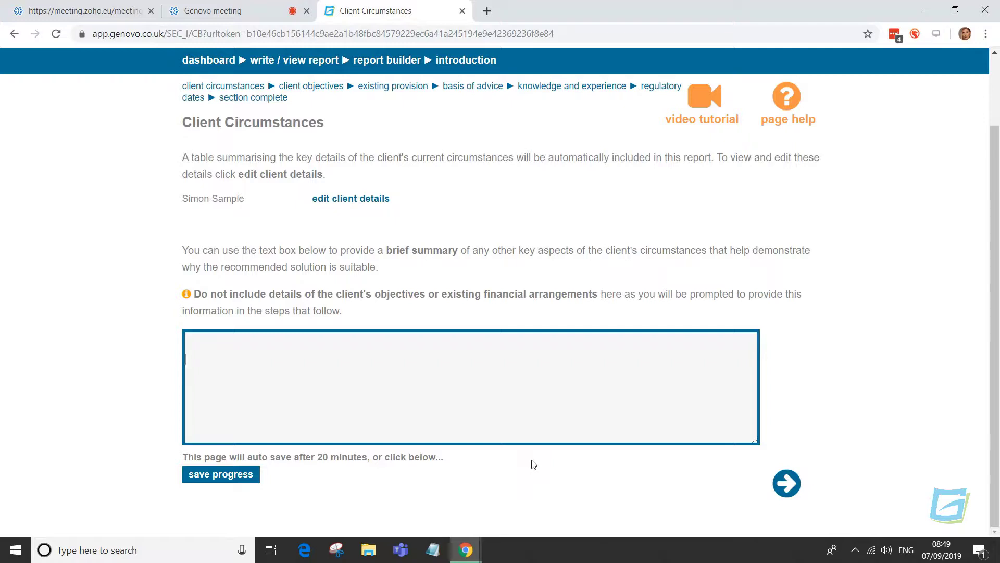
pyautogui.click(789, 485)
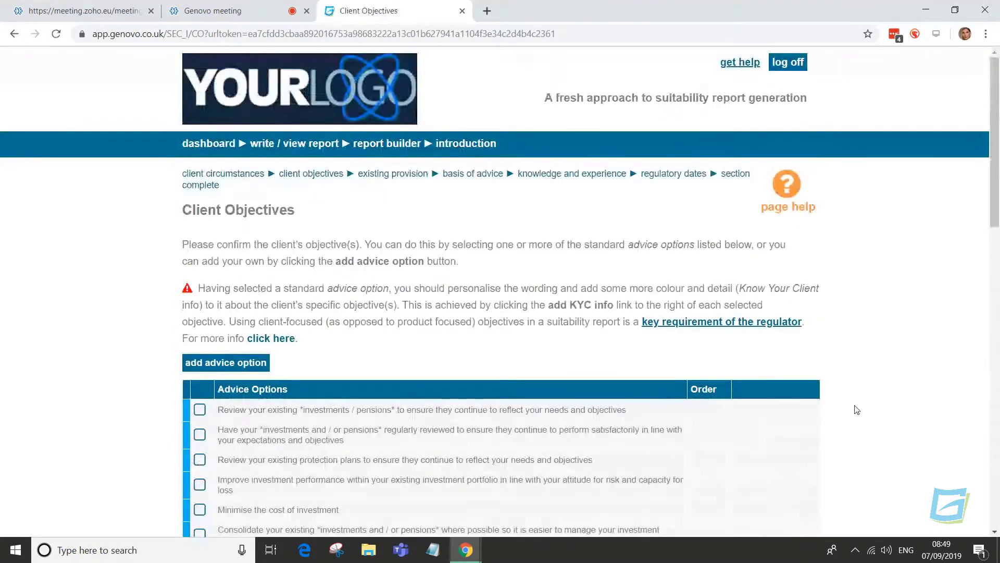
# - Review the client objectives' advice options and open the KYC info of the selected Mortgage advice option
pyautogui.scroll(-3, 855, 408)
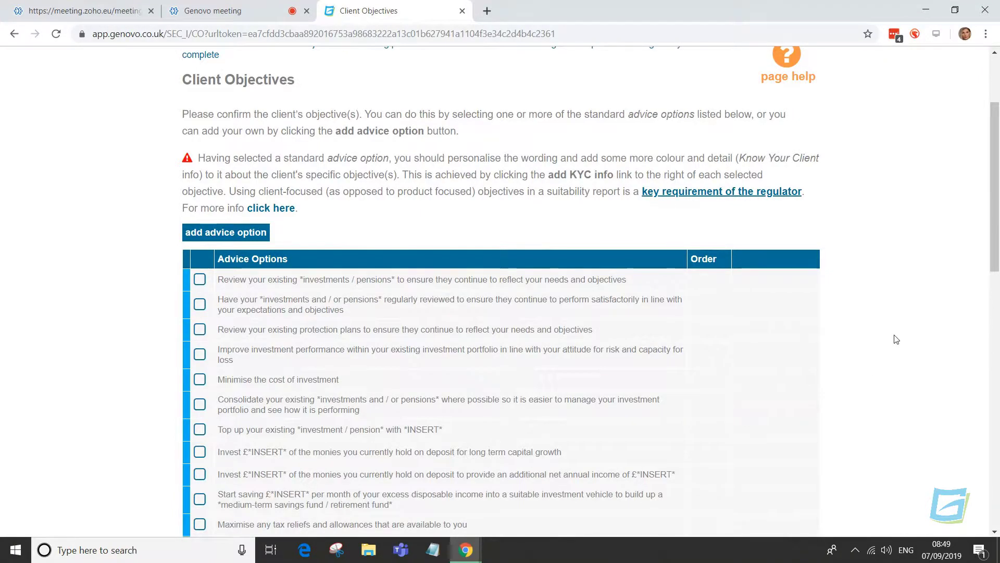
pyautogui.scroll(-2, 896, 340)
pyautogui.scroll(-1, 896, 339)
pyautogui.scroll(-2, 896, 339)
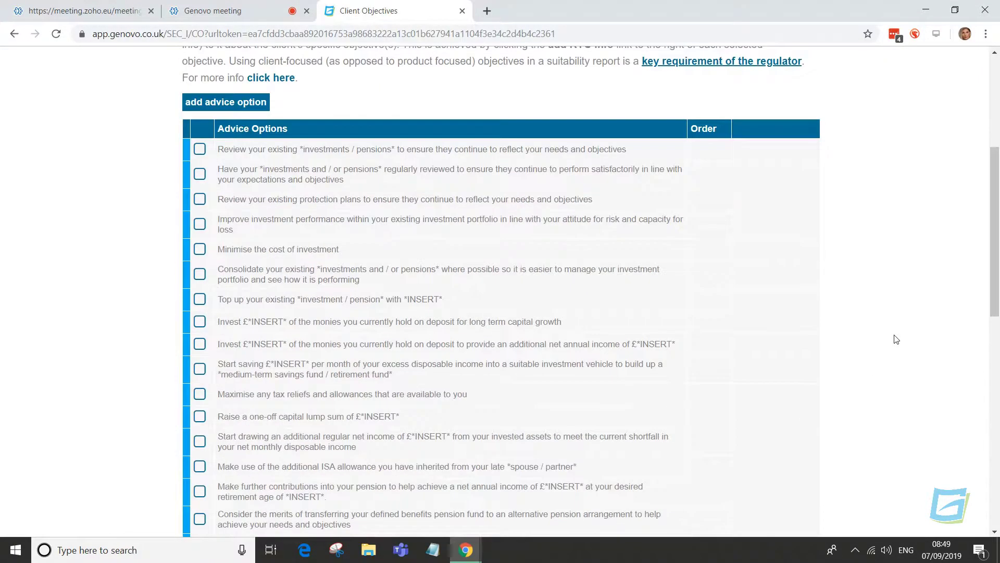
pyautogui.scroll(-2, 896, 339)
pyautogui.scroll(-4, 896, 339)
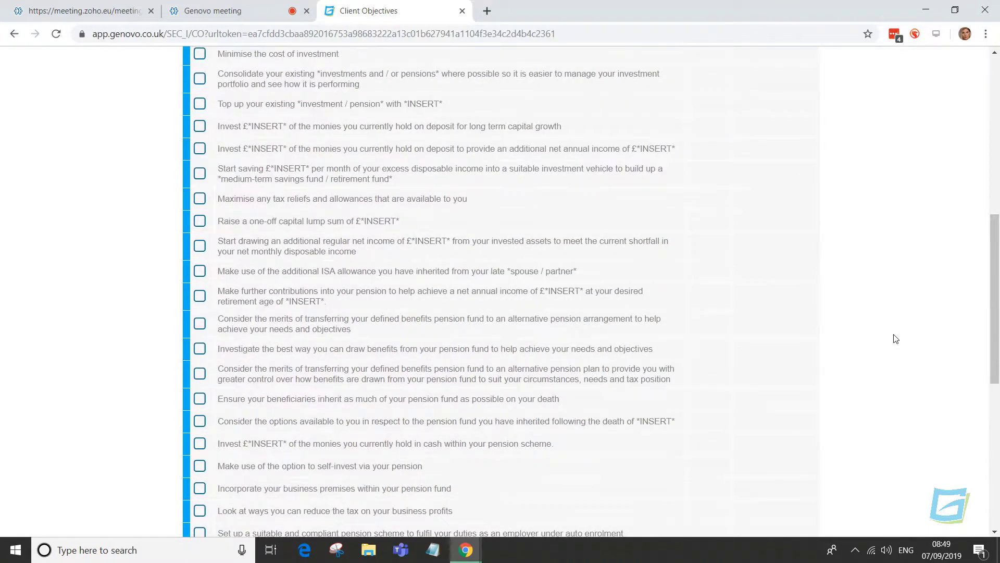
pyautogui.scroll(-4, 896, 339)
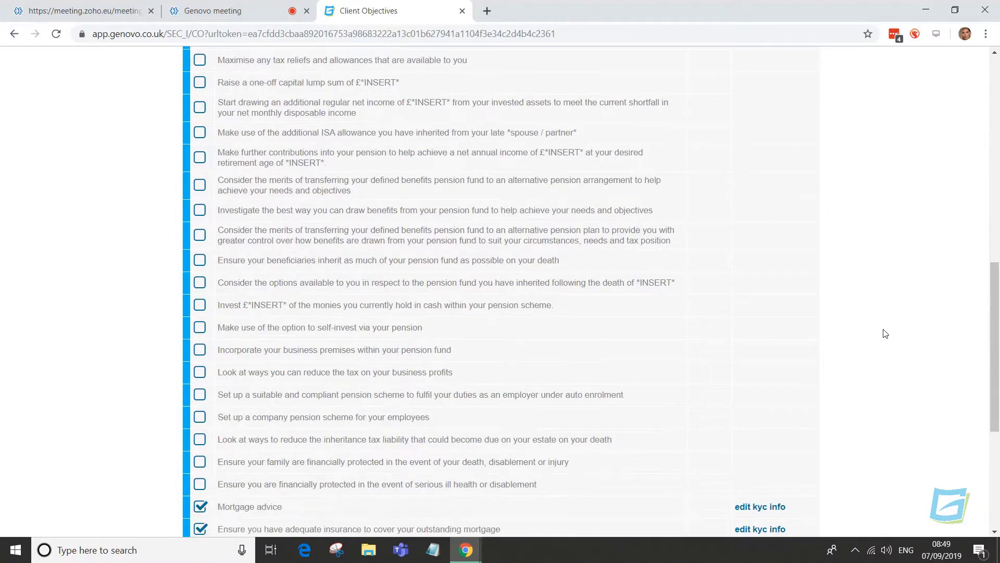
pyautogui.scroll(-6, 885, 334)
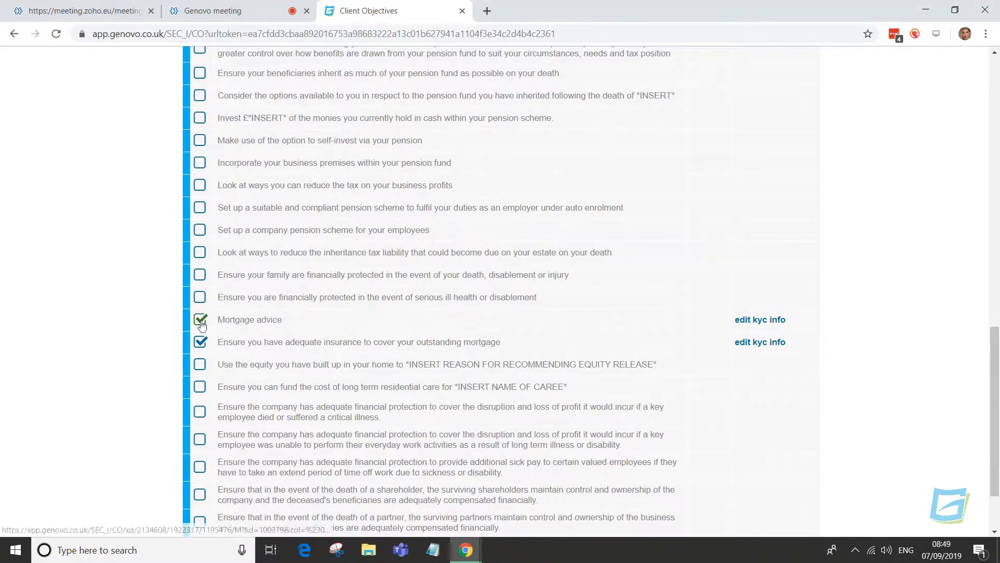
pyautogui.click(754, 322)
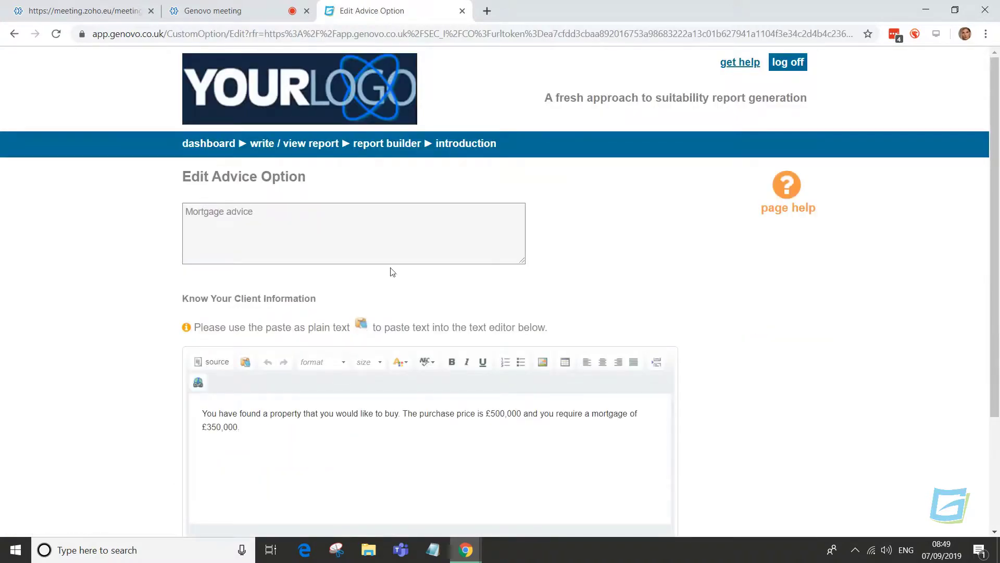
# - Set the report display order of the Mortgage advice option to 1 and save it
pyautogui.click(278, 235)
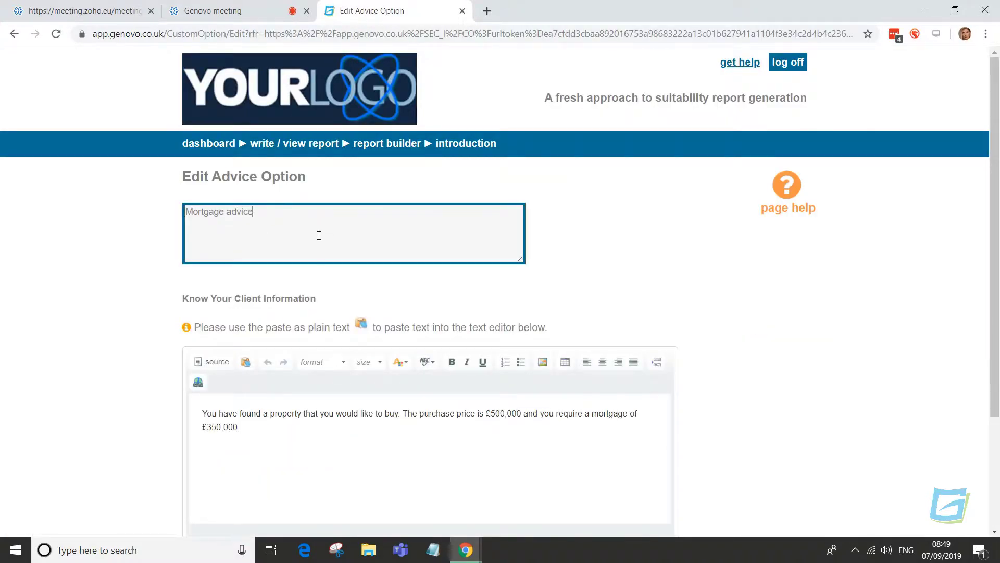
pyautogui.scroll(-3, 319, 234)
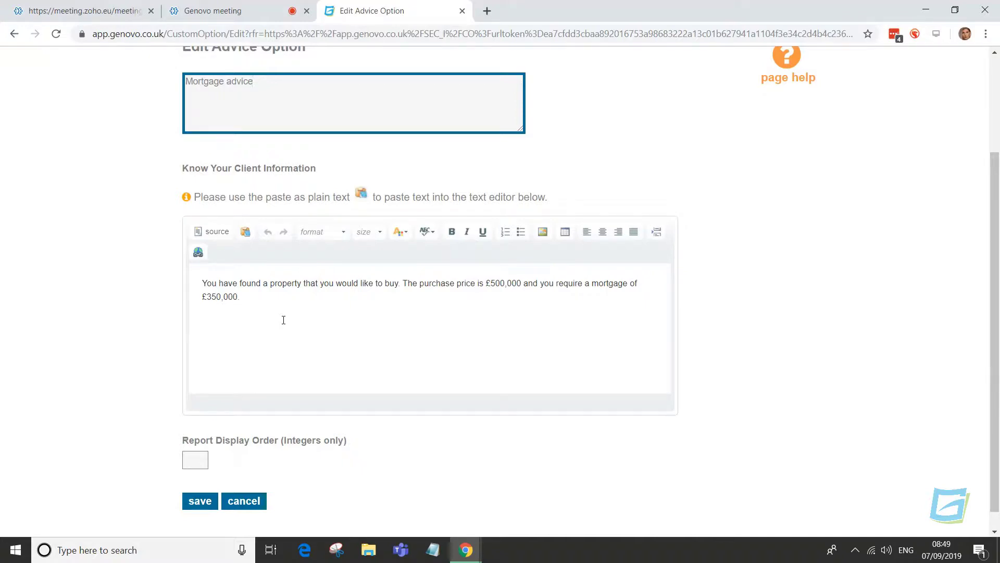
pyautogui.click(196, 461)
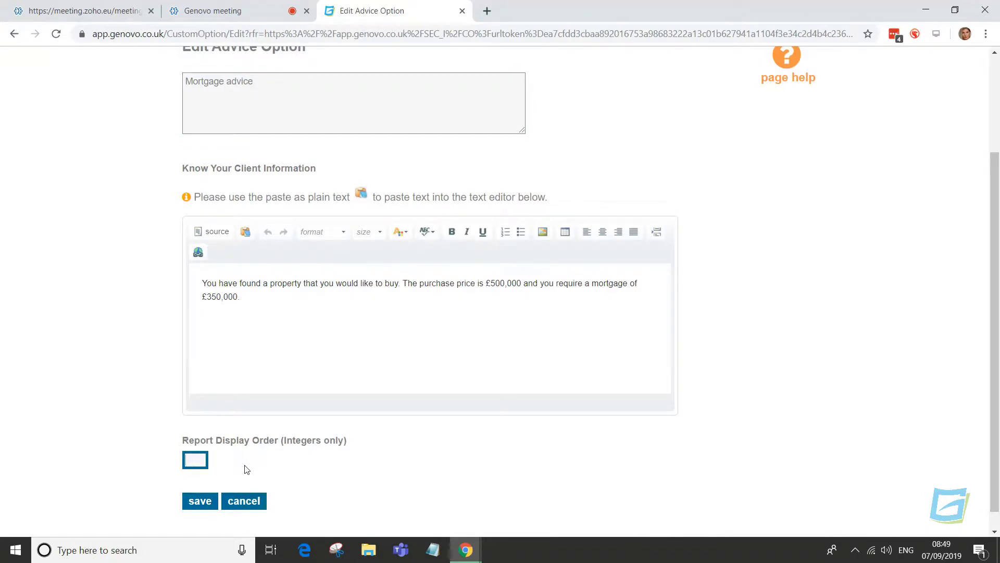
pyautogui.click(201, 503)
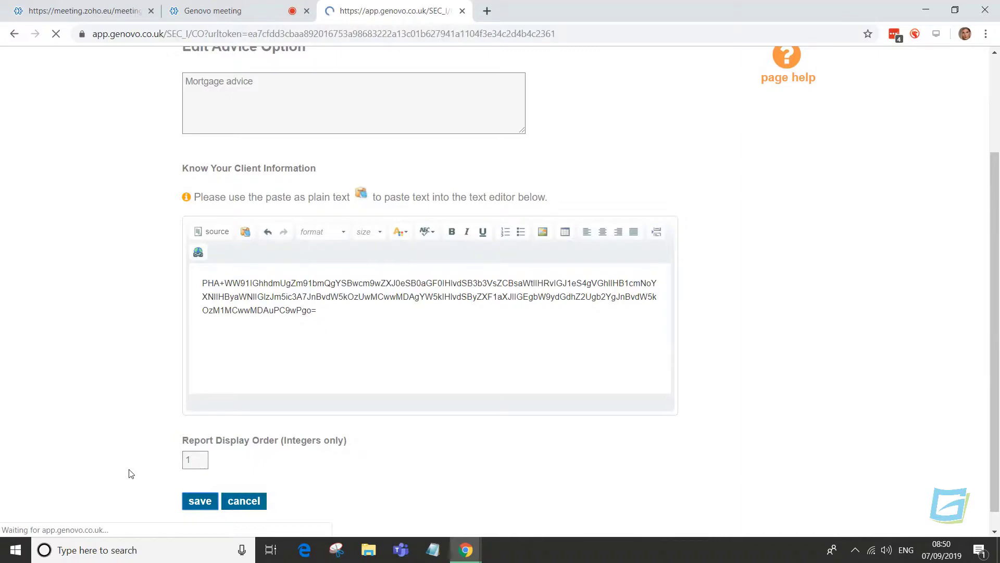
# - Add a custom advice option reading "Example", include it in the Advice Options & Reasons Library, and save it
pyautogui.scroll(-1, 114, 456)
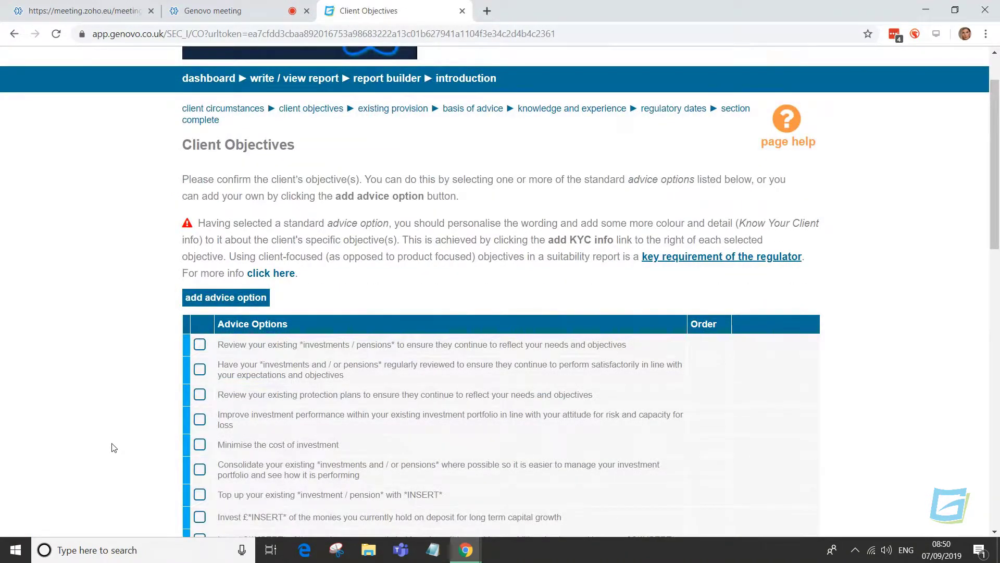
pyautogui.scroll(-1, 114, 448)
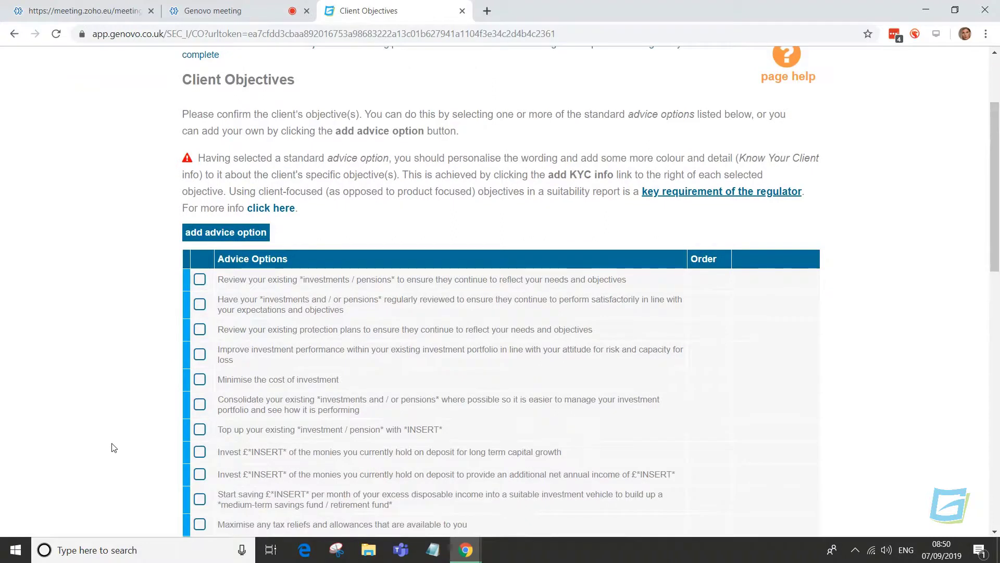
pyautogui.click(225, 234)
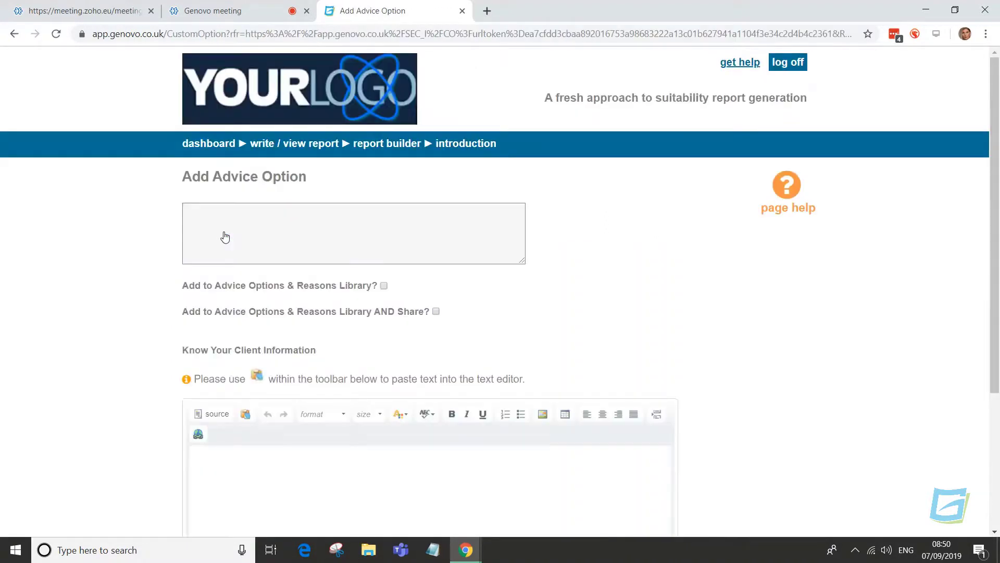
pyautogui.click(235, 228)
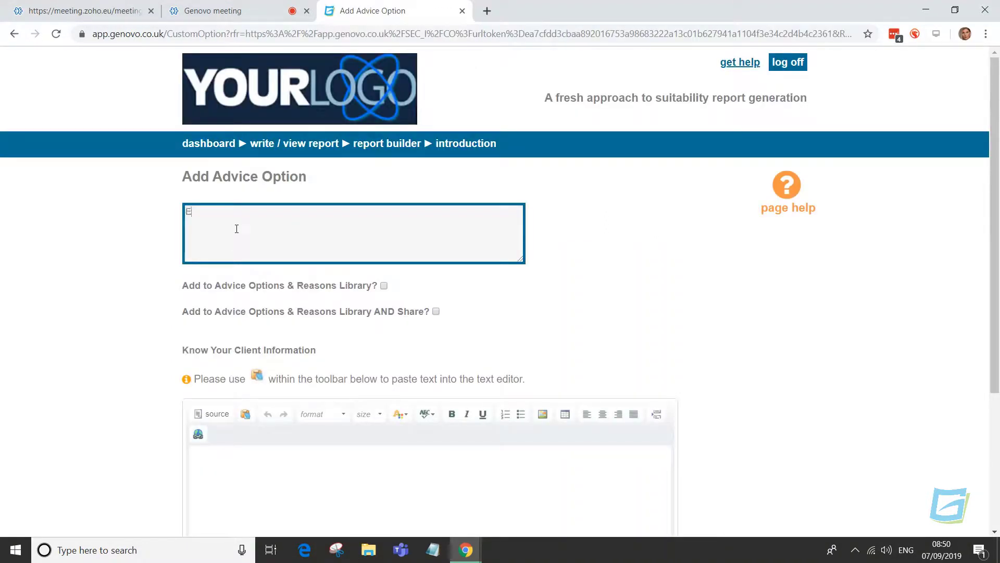
pyautogui.write('Example')
pyautogui.hotkey('ctrl', 'a')
pyautogui.click(113, 232)
pyautogui.click(384, 286)
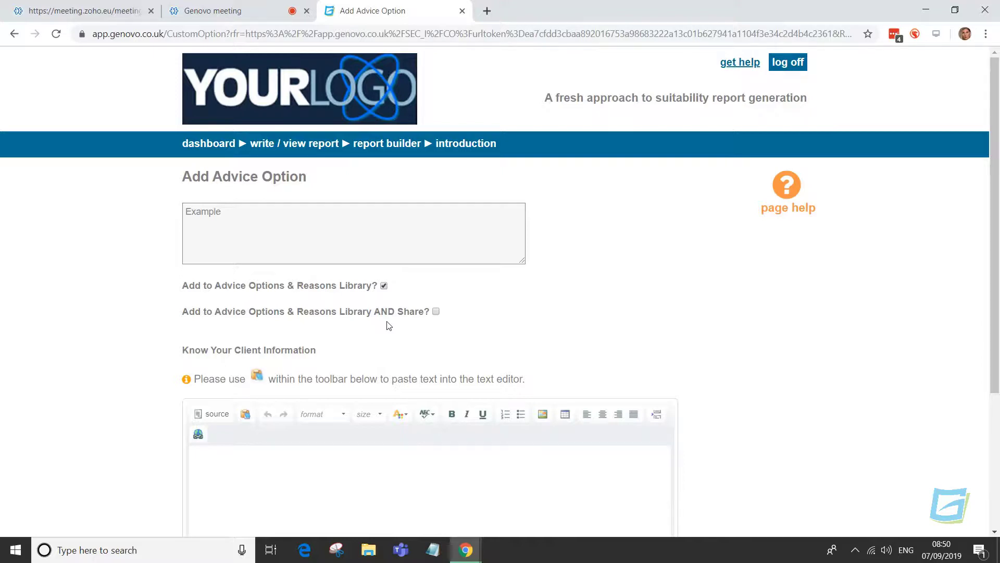
pyautogui.scroll(-3, 387, 325)
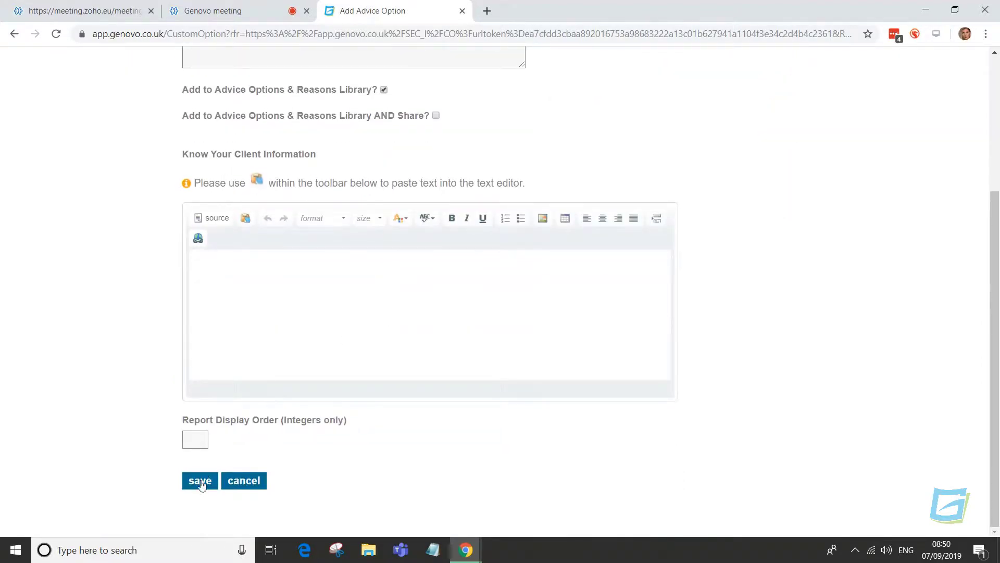
pyautogui.click(201, 482)
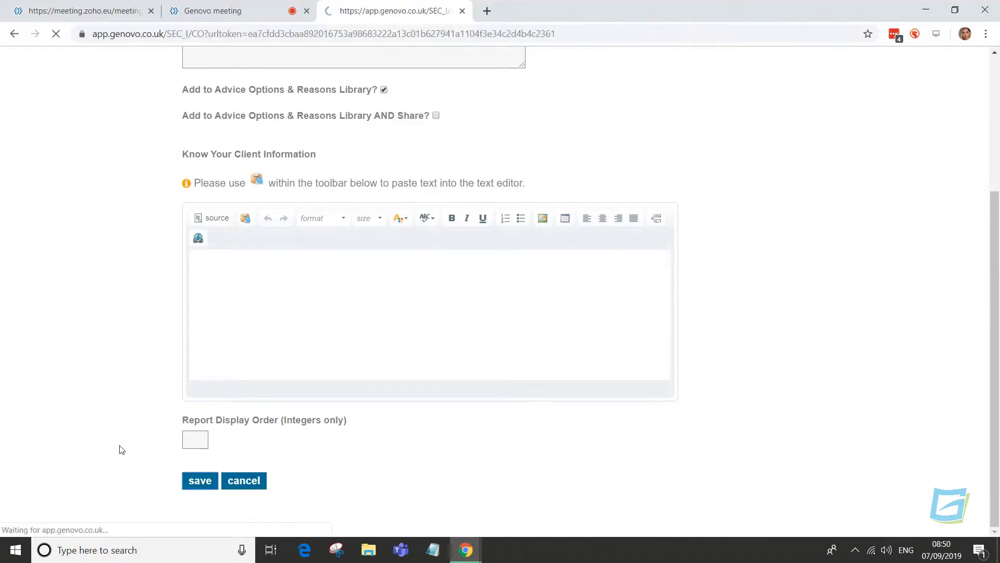
# - Check the Example option at the end of the advice options list and continue to the existing provision step
pyautogui.scroll(-10, 94, 431)
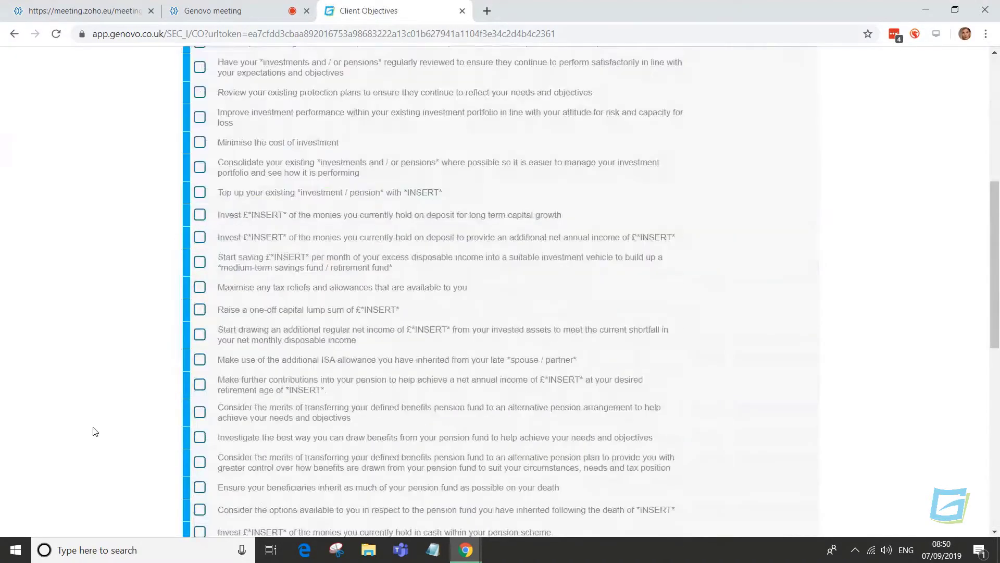
pyautogui.scroll(-7, 95, 432)
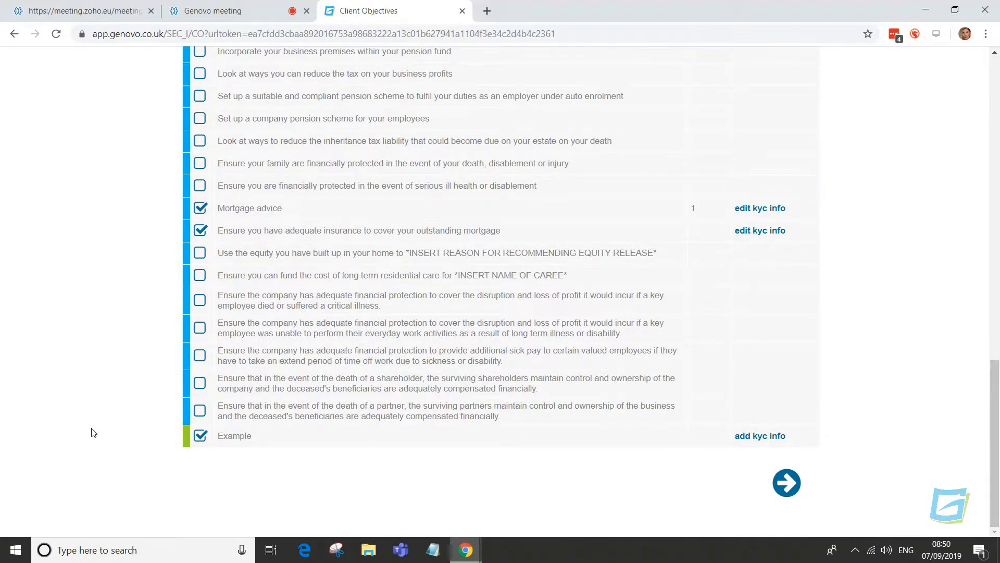
pyautogui.click(787, 483)
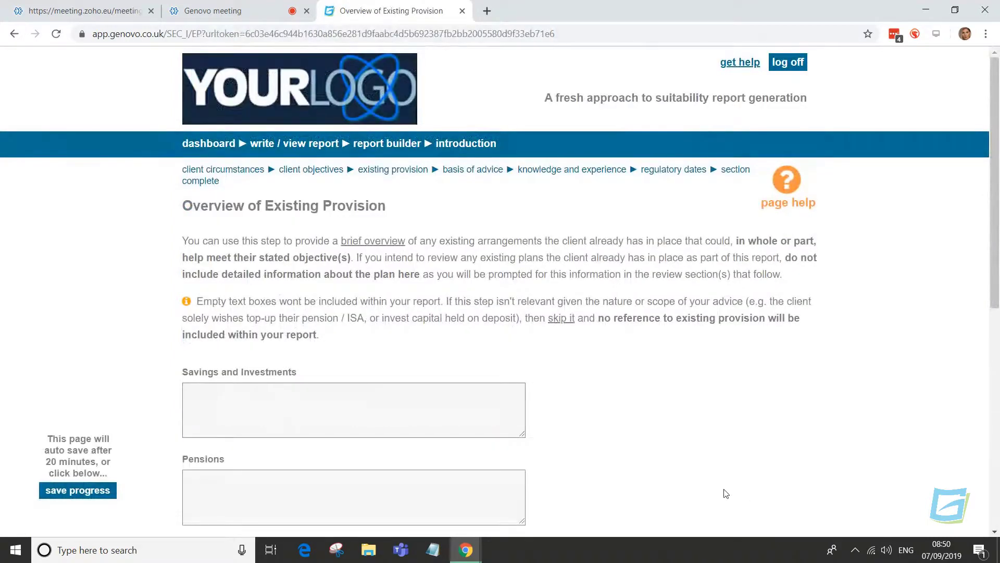
# - Review the Overview of Existing Provision guidance and its text boxes through Estate Planning, and continue to Basis of Advice
pyautogui.moveTo(340, 240); pyautogui.dragTo(370, 274)
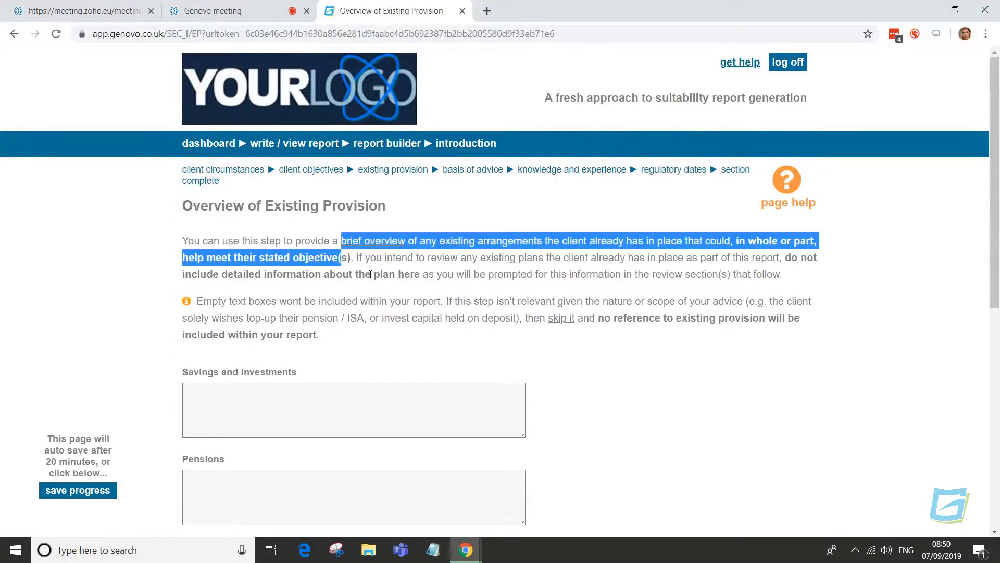
pyautogui.click(651, 436)
pyautogui.scroll(-3, 651, 436)
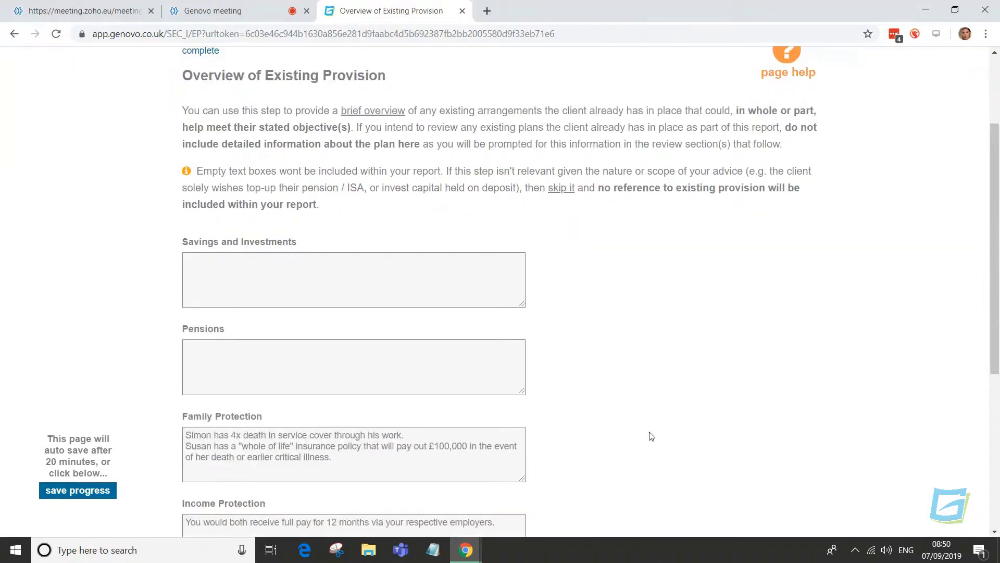
pyautogui.scroll(-3, 652, 436)
pyautogui.scroll(-1, 651, 431)
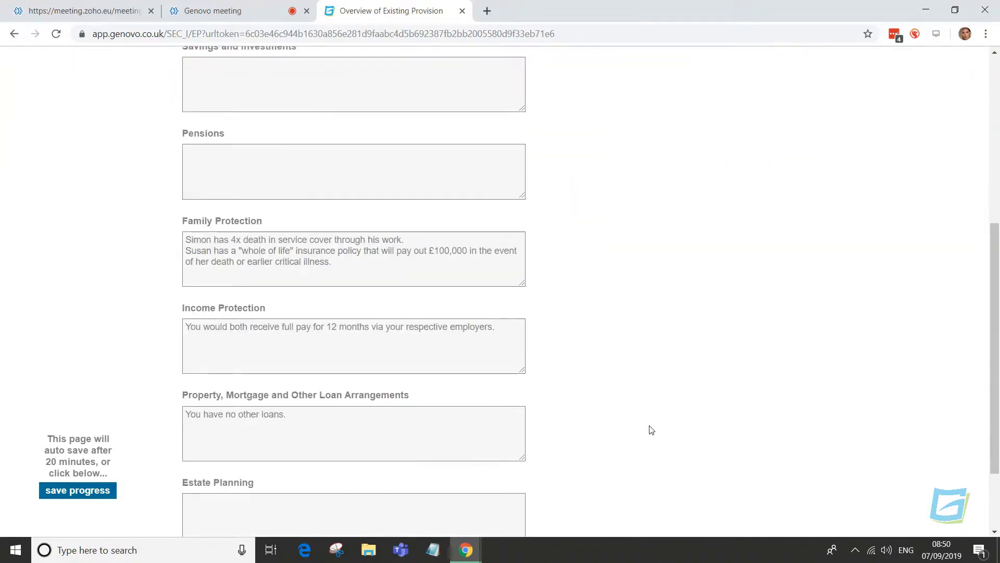
pyautogui.scroll(-1, 652, 421)
pyautogui.scroll(-1, 652, 419)
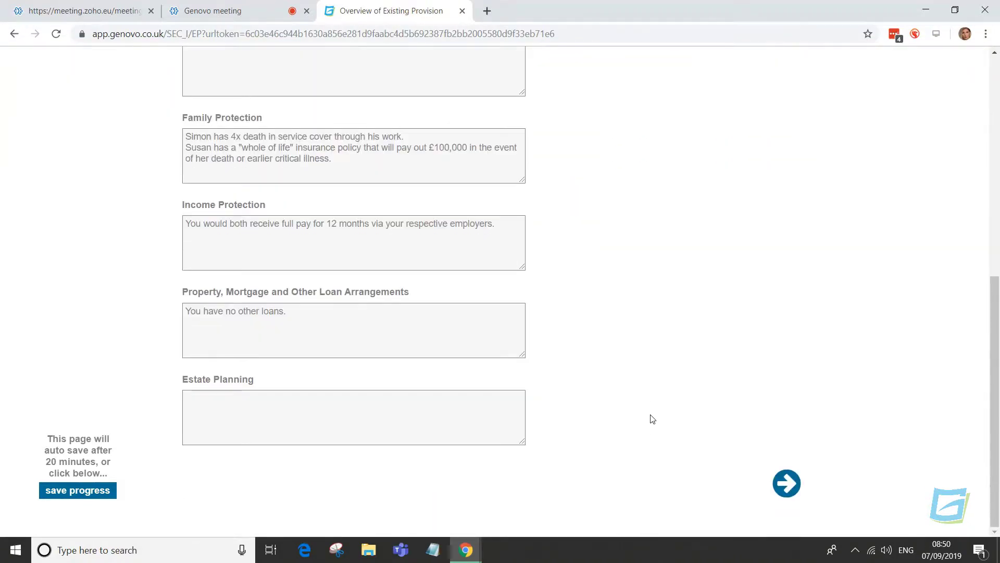
pyautogui.click(784, 481)
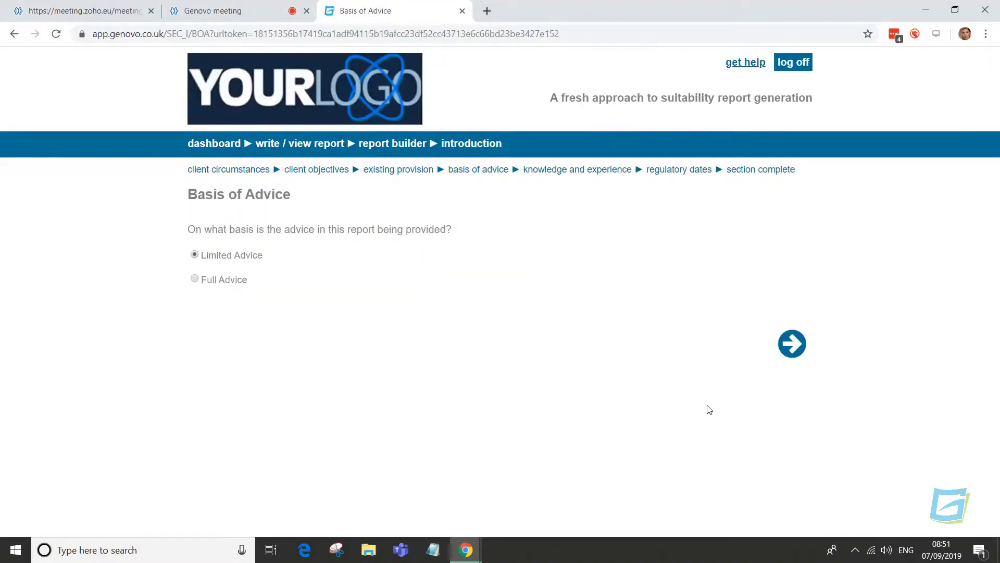
# - Keep the basis as Limited Advice and the knowledge and experience as reasonable, and continue to Regulatory Dates
pyautogui.click(791, 354)
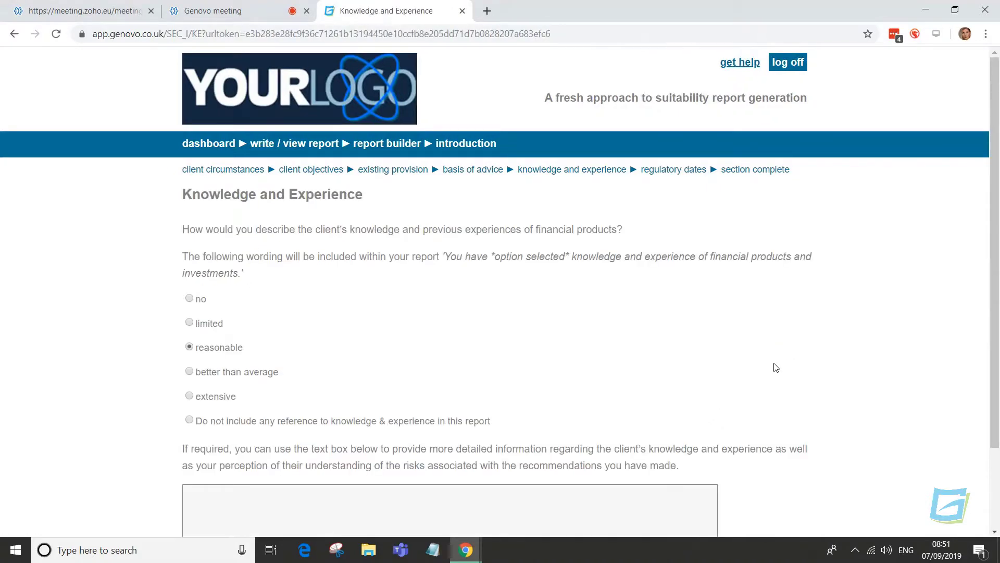
pyautogui.scroll(-2, 775, 368)
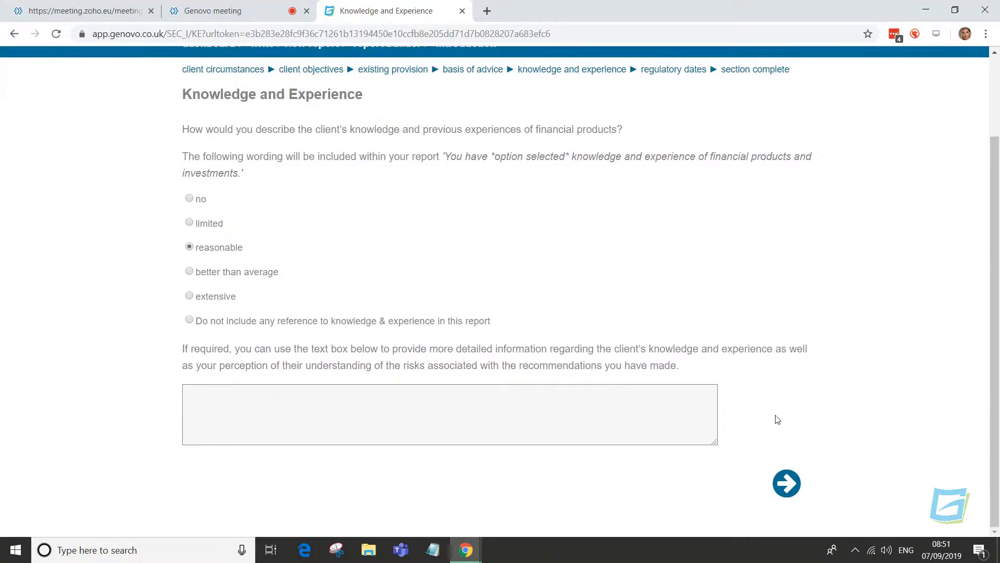
pyautogui.click(789, 484)
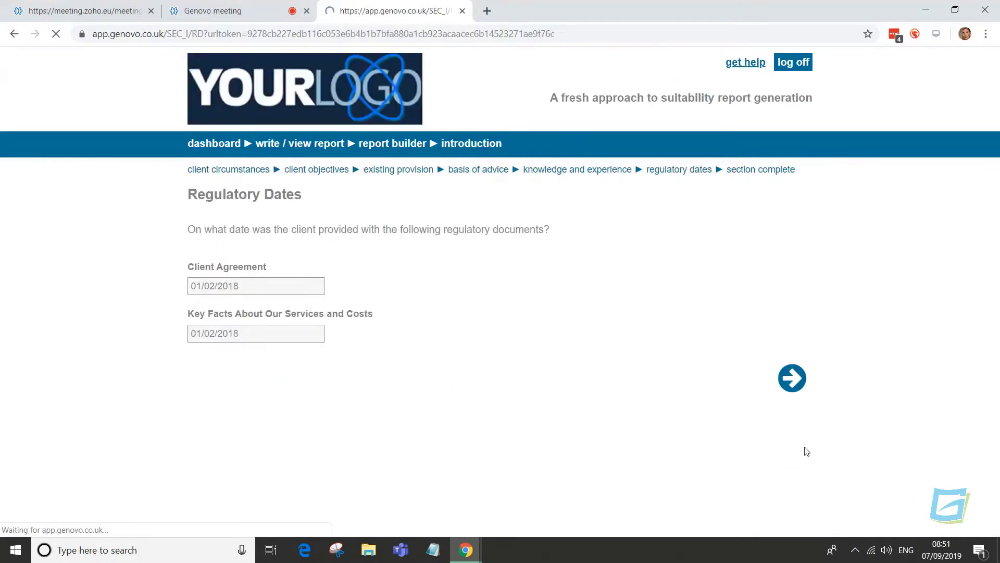
# - Check the date picker for Key Facts About Our Services and Costs, complete the Introduction section and return to the report builder
pyautogui.click(269, 338)
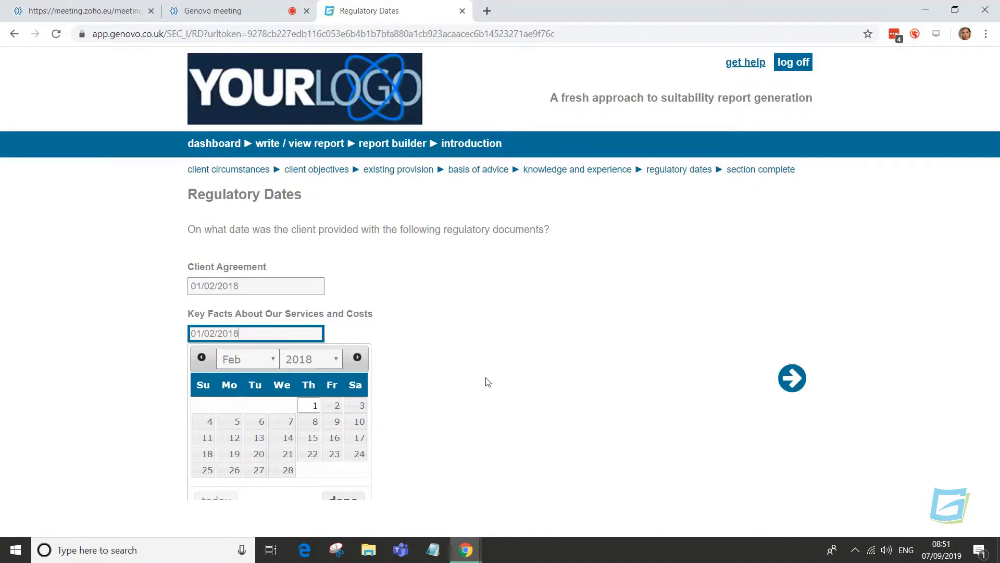
pyautogui.click(792, 378)
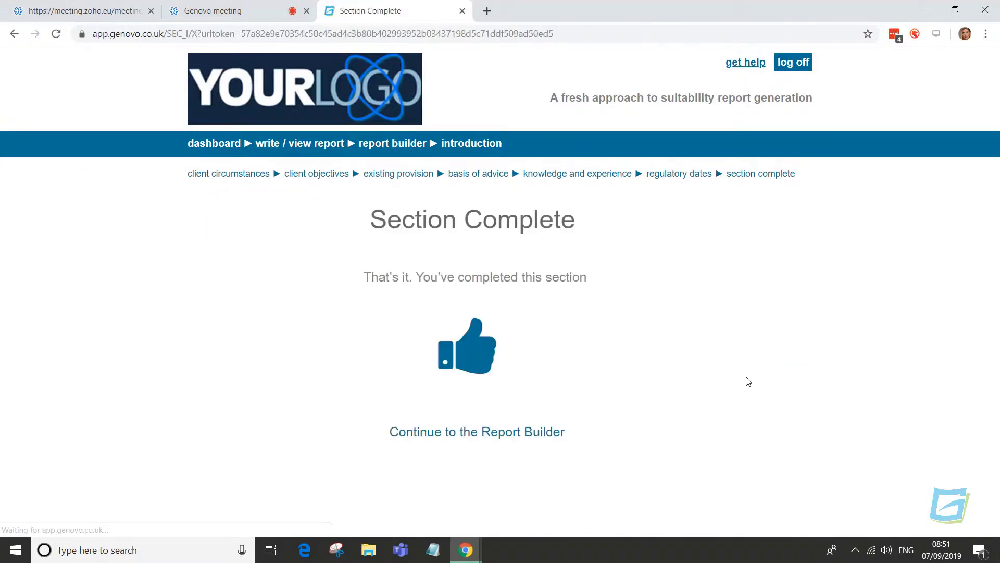
pyautogui.click(467, 341)
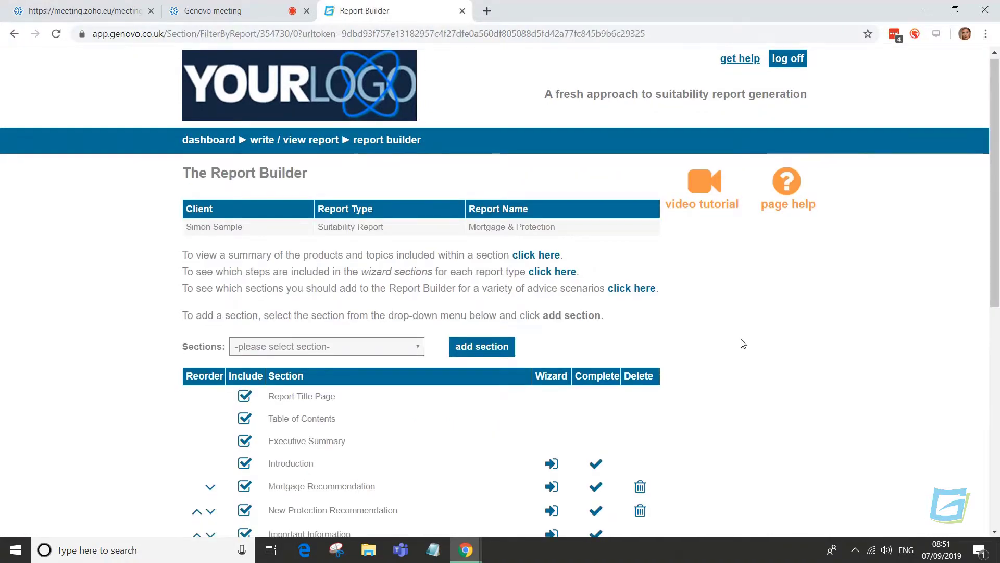
# - Enter the Mortgage Recommendation section's wizard and review the existing entry under New Mortgage Details
pyautogui.scroll(-1, 577, 428)
pyautogui.click(551, 426)
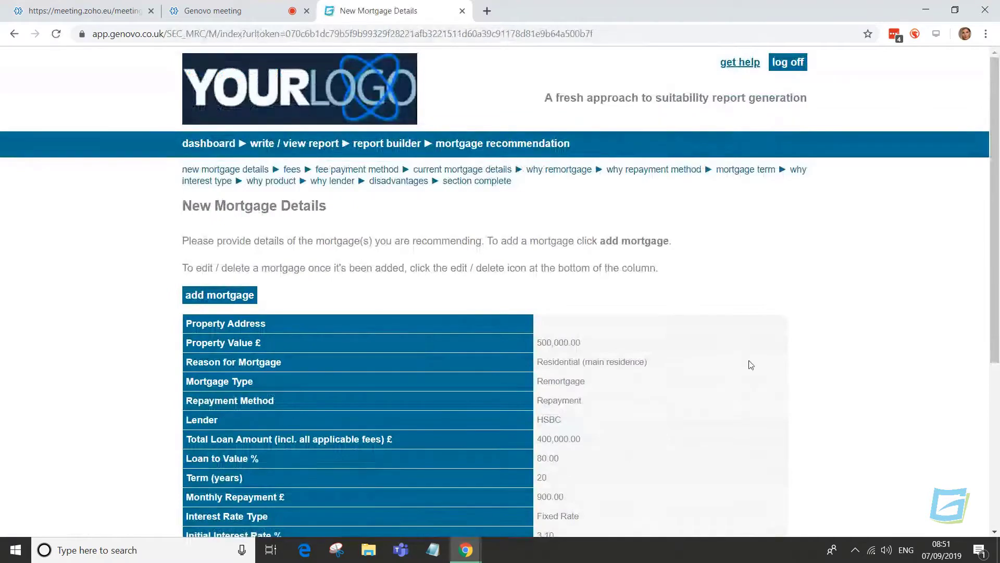
pyautogui.scroll(-1, 751, 364)
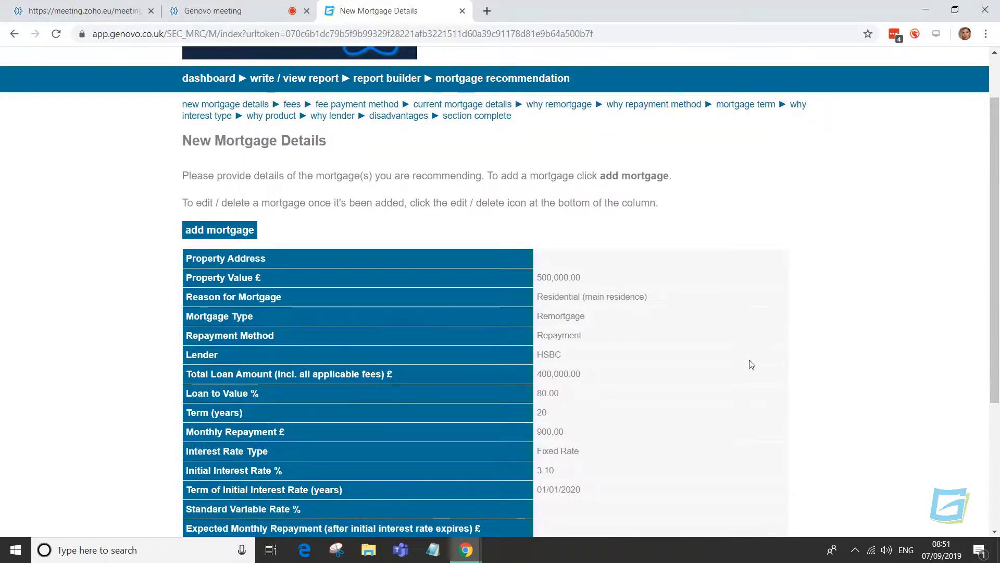
pyautogui.scroll(-1, 752, 365)
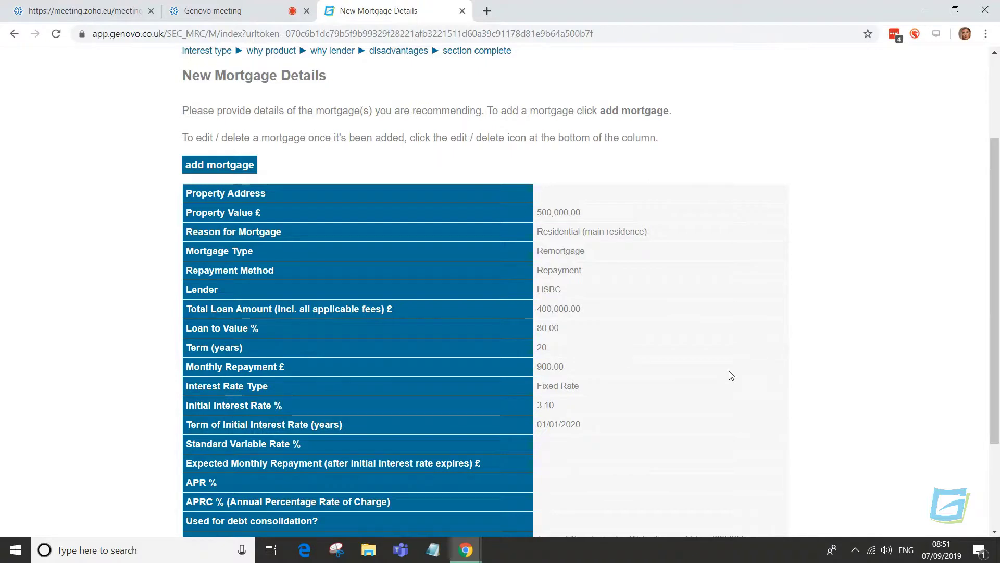
# - Start a new mortgage entry, fill it with the HSBC remortgage plan from the CRM, and review the imported fields
pyautogui.click(224, 166)
pyautogui.scroll(-1, 328, 186)
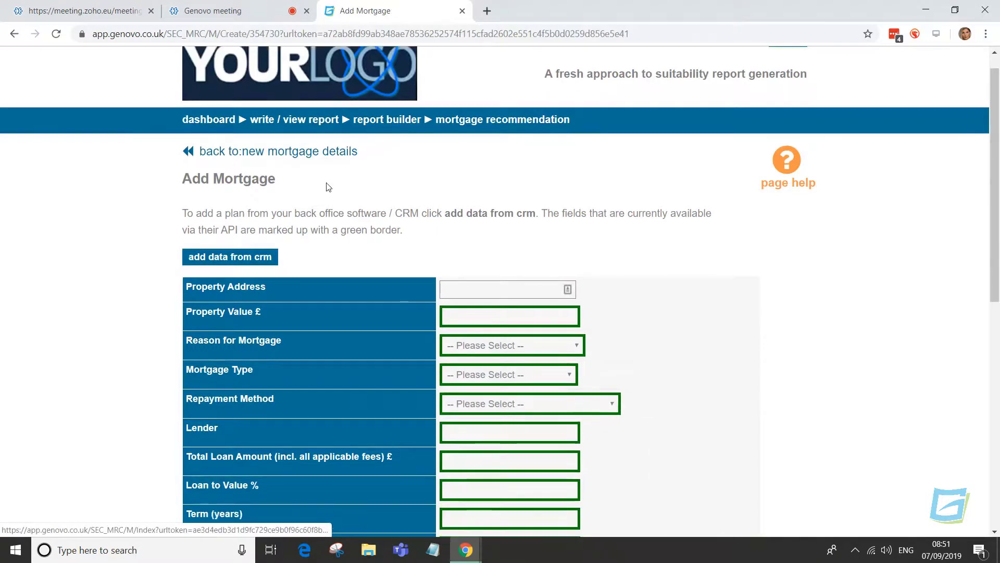
pyautogui.scroll(-2, 328, 187)
pyautogui.click(261, 154)
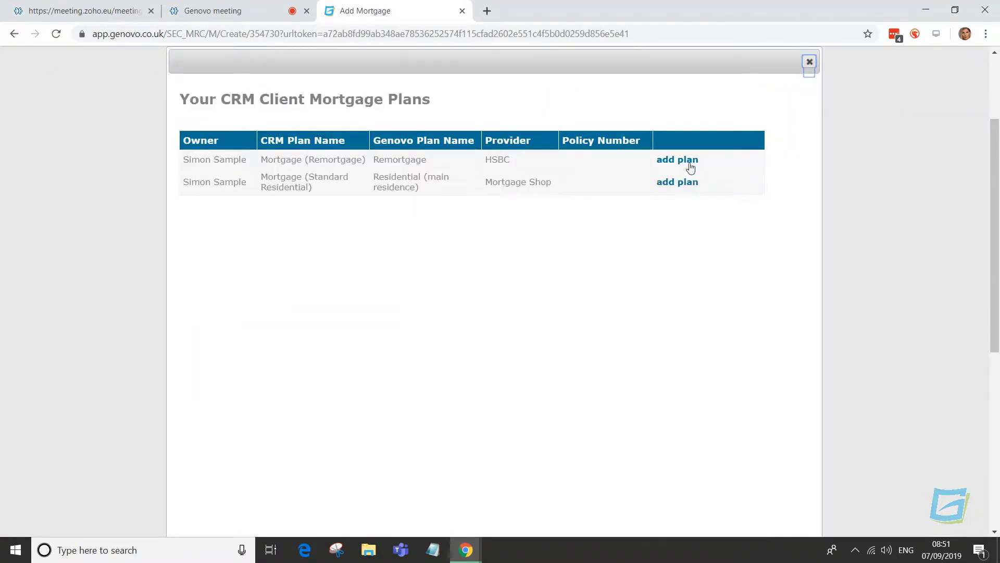
pyautogui.click(687, 160)
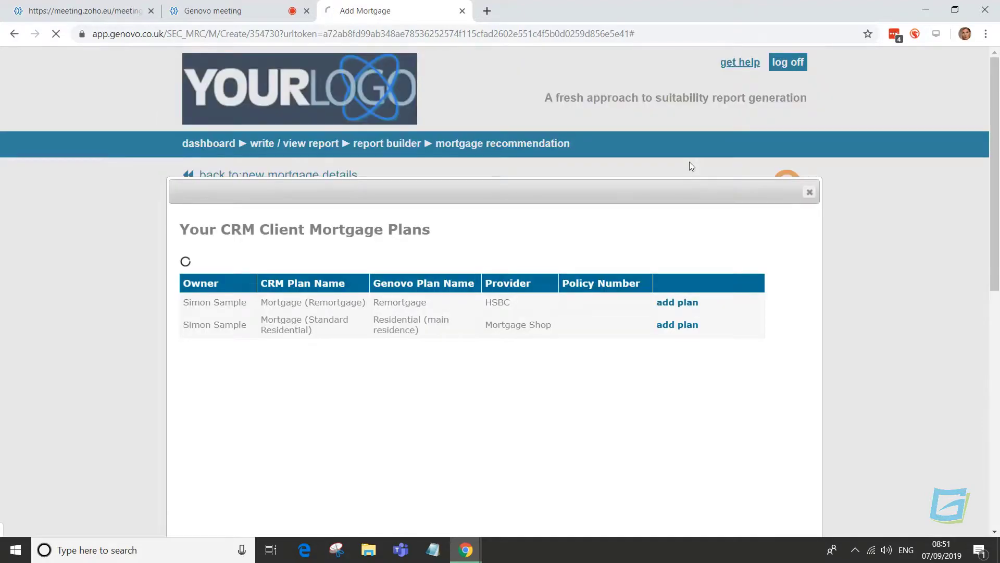
pyautogui.scroll(-3, 835, 288)
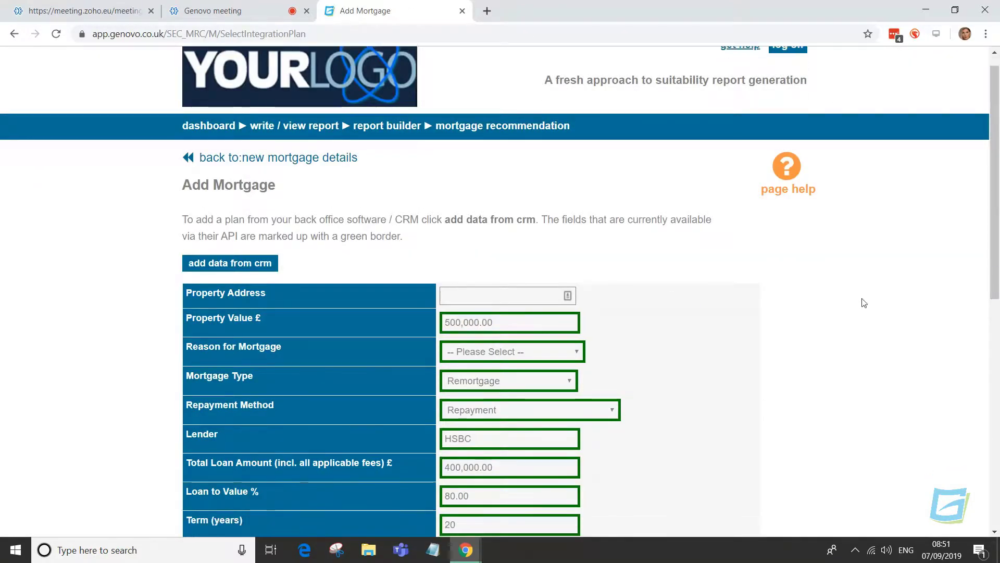
pyautogui.scroll(-1, 814, 295)
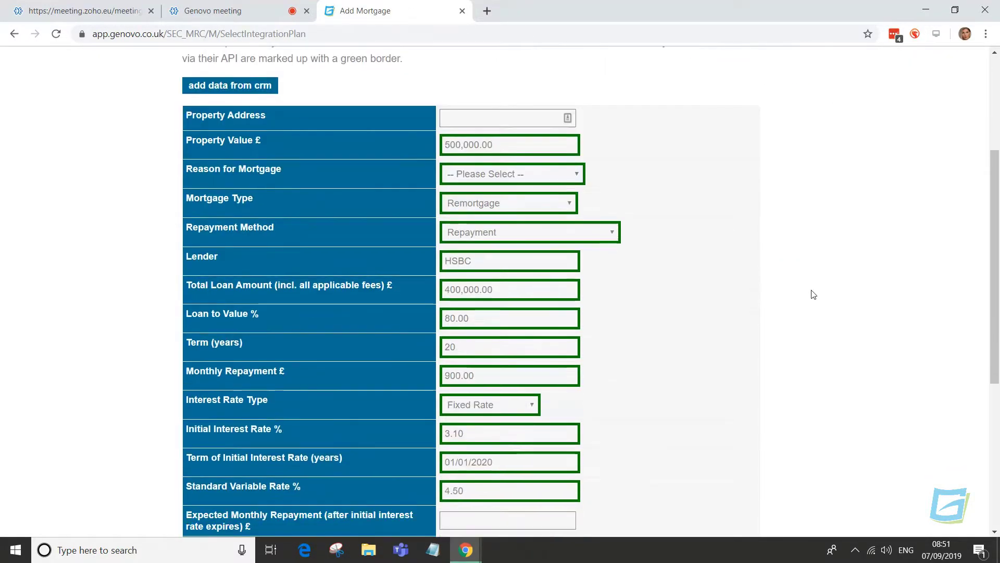
pyautogui.scroll(-1, 810, 294)
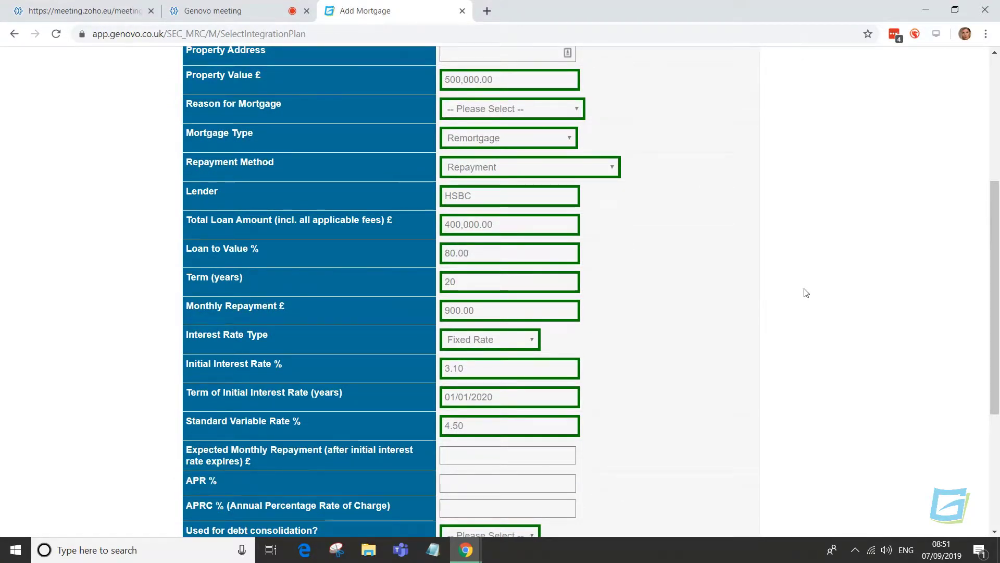
pyautogui.scroll(-1, 806, 294)
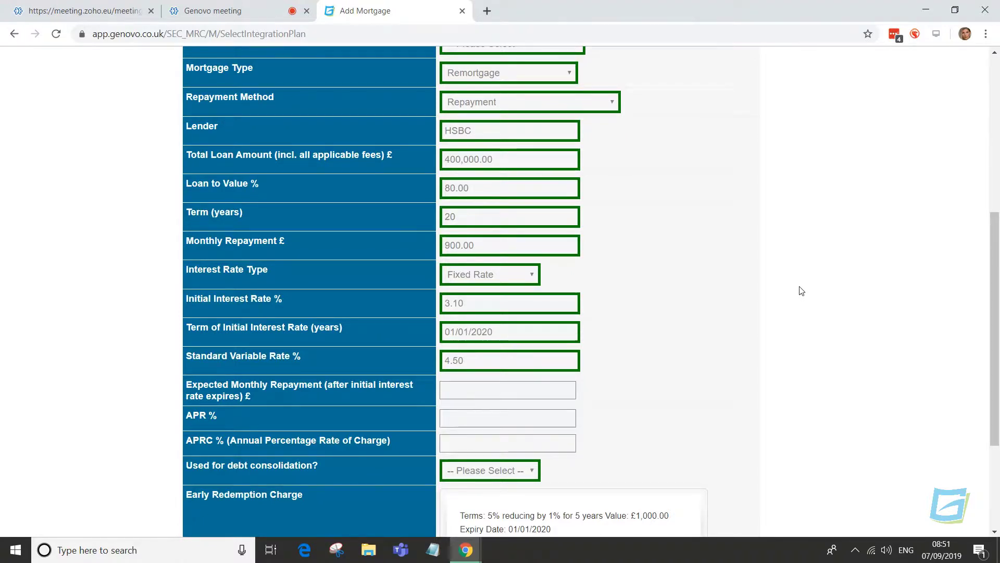
# - Set the reason for the new mortgage to Residential (main residence) and save the imported HSBC entry
pyautogui.scroll(2, 800, 291)
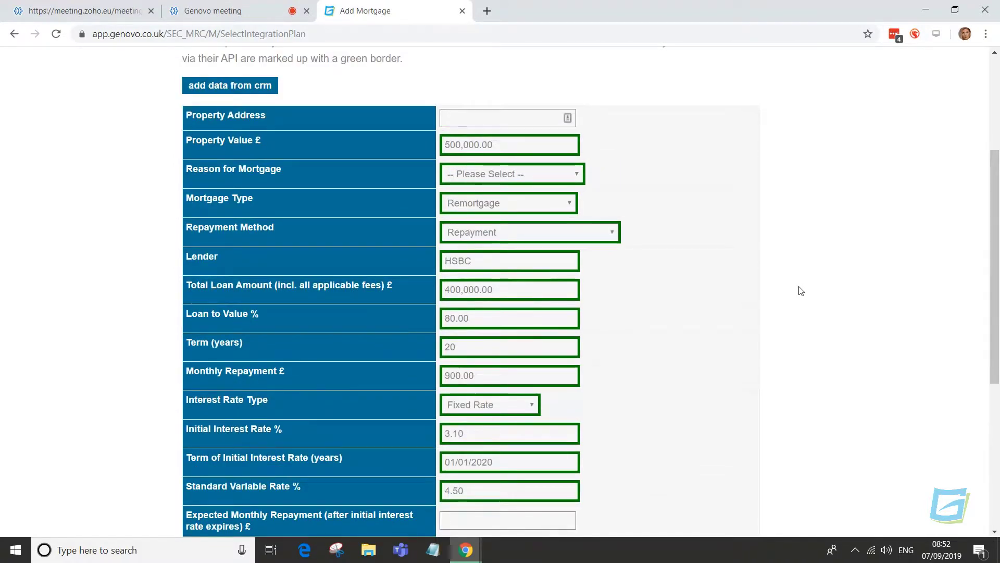
pyautogui.click(540, 174)
pyautogui.click(540, 199)
pyautogui.scroll(-2, 715, 250)
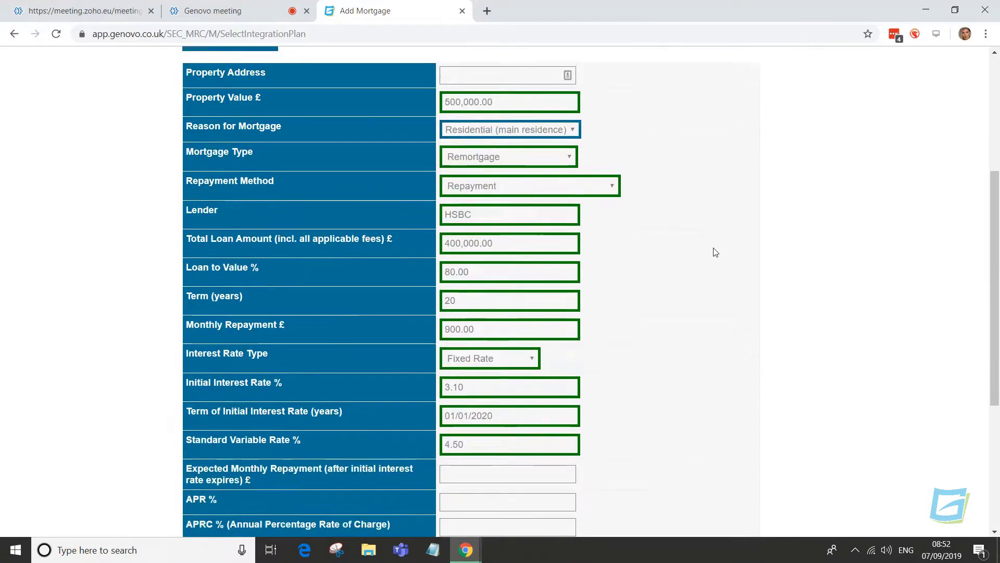
pyautogui.scroll(-3, 715, 252)
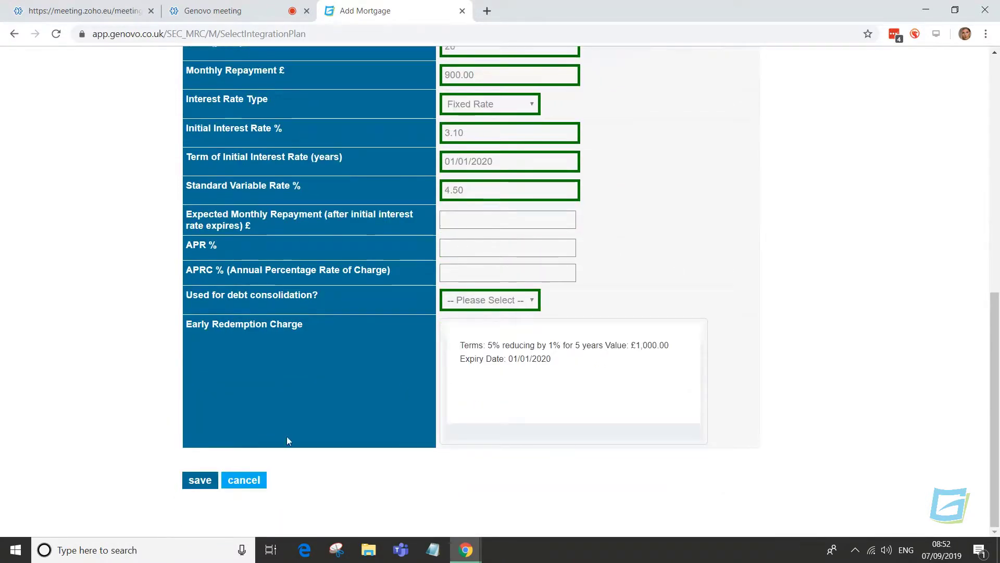
pyautogui.click(200, 479)
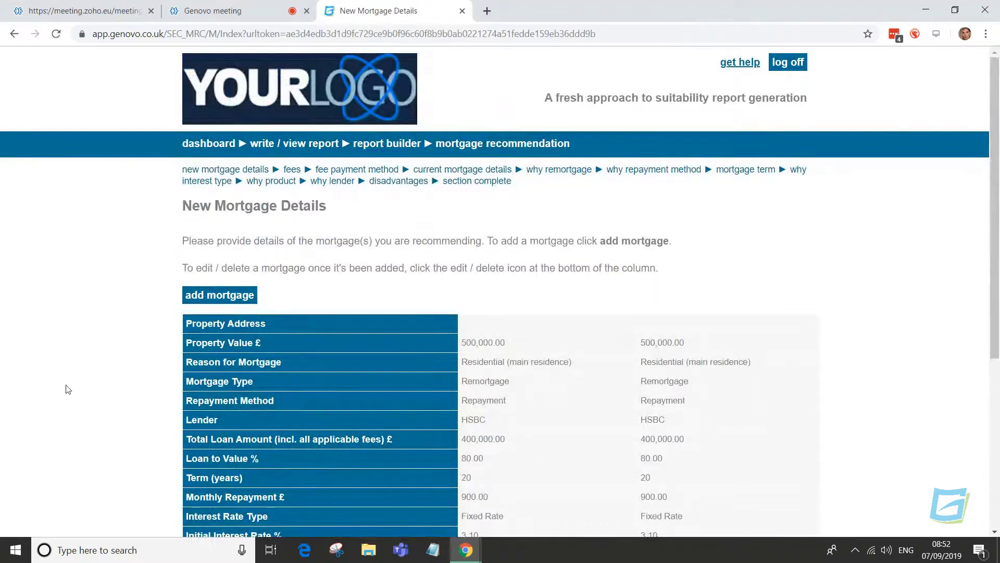
# - Compare the HSBC entries under New Mortgage Details and continue to Mortgage Fees
pyautogui.scroll(-1, 68, 387)
pyautogui.scroll(-3, 67, 387)
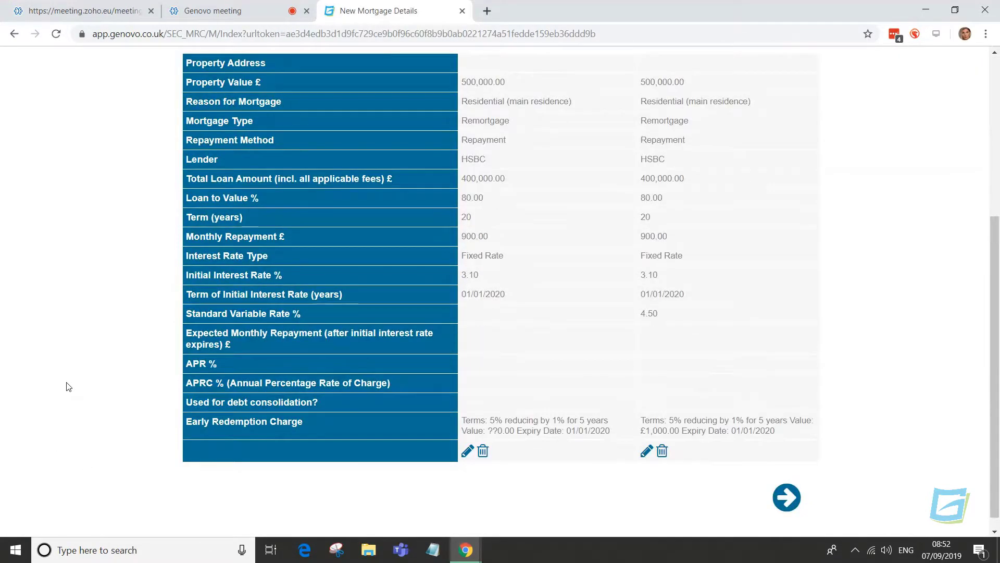
pyautogui.click(787, 497)
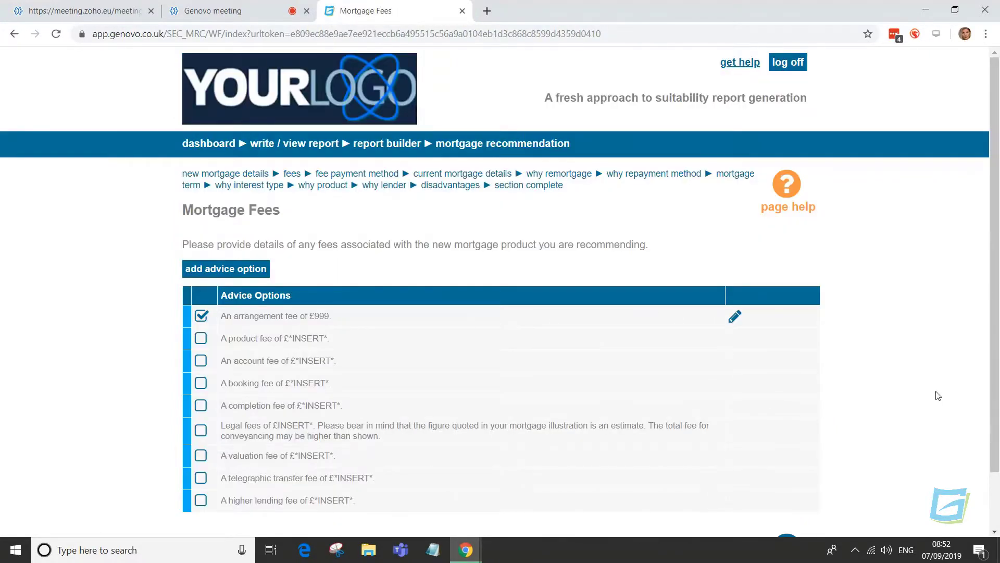
# - Select the completion fee advice option to show that it can be edited, and deselect it again
pyautogui.scroll(-2, 931, 393)
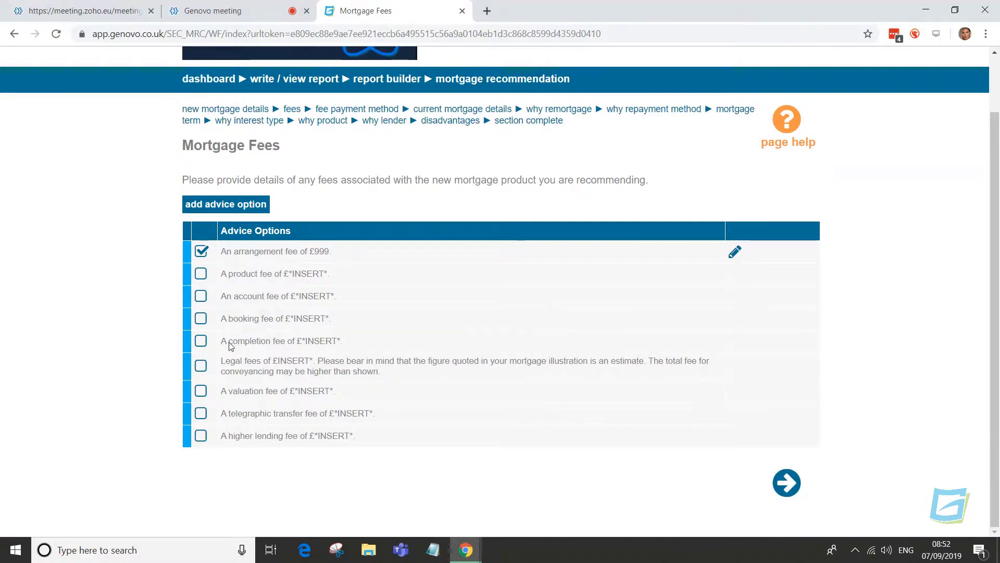
pyautogui.click(200, 341)
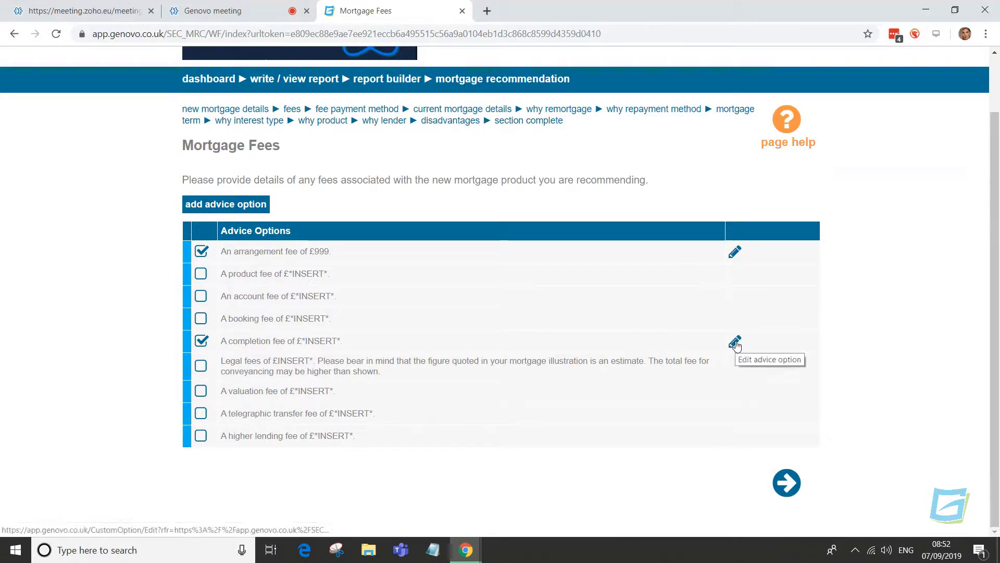
pyautogui.click(200, 345)
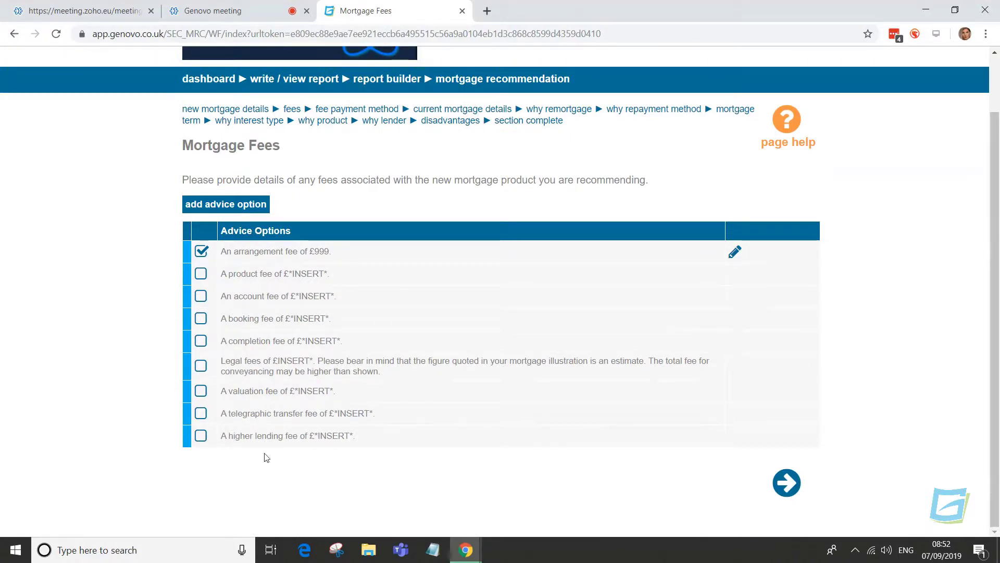
# - Continue from Mortgage Fees, keep the fees added to the loan, and review the existing entry under Current Mortgage Details
pyautogui.click(787, 487)
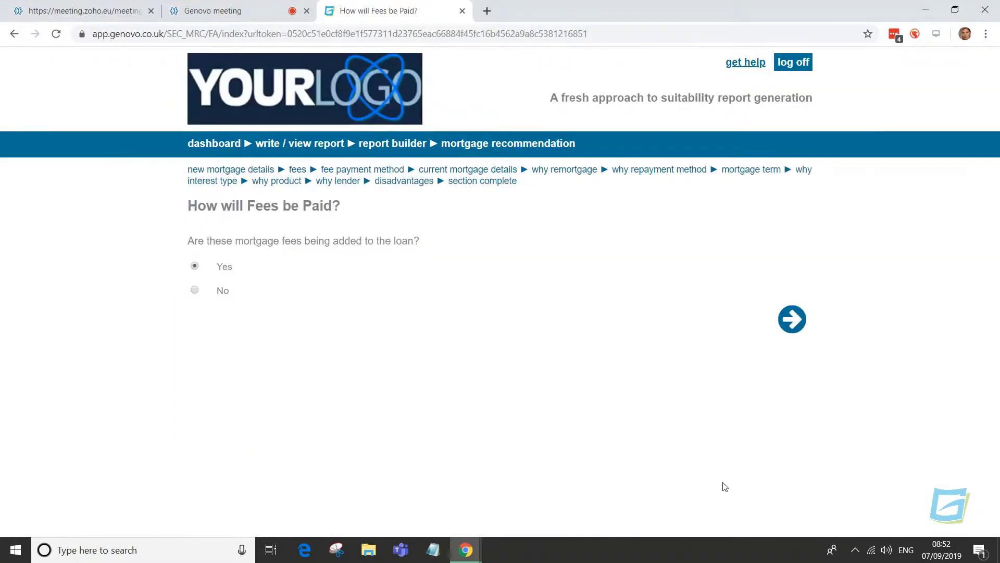
pyautogui.click(799, 321)
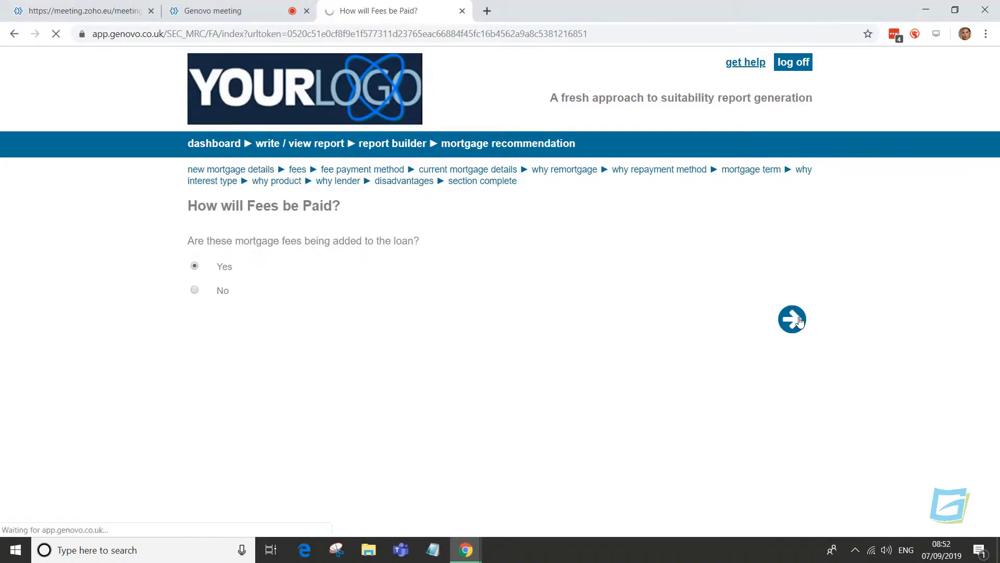
pyautogui.scroll(-1, 876, 351)
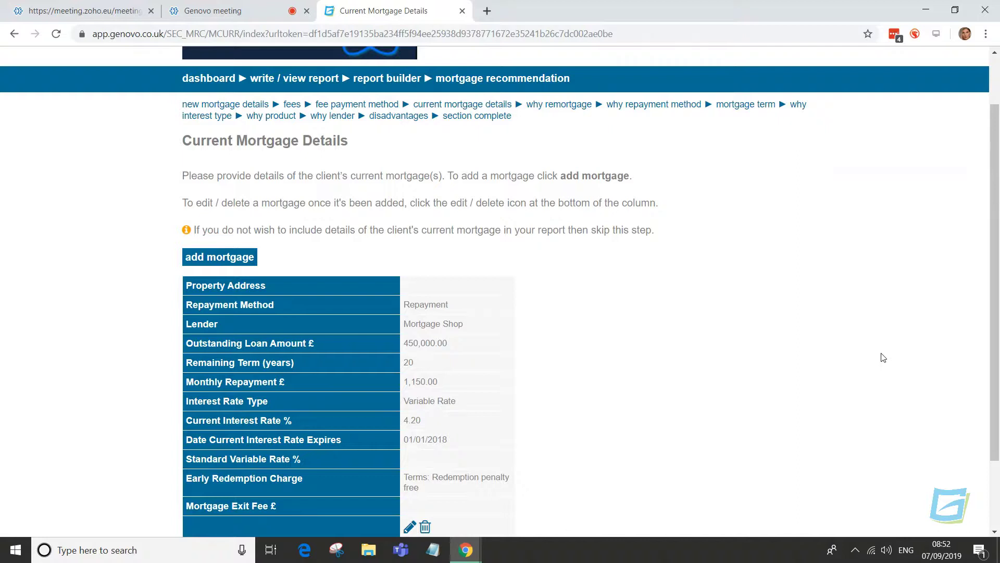
pyautogui.scroll(-2, 882, 358)
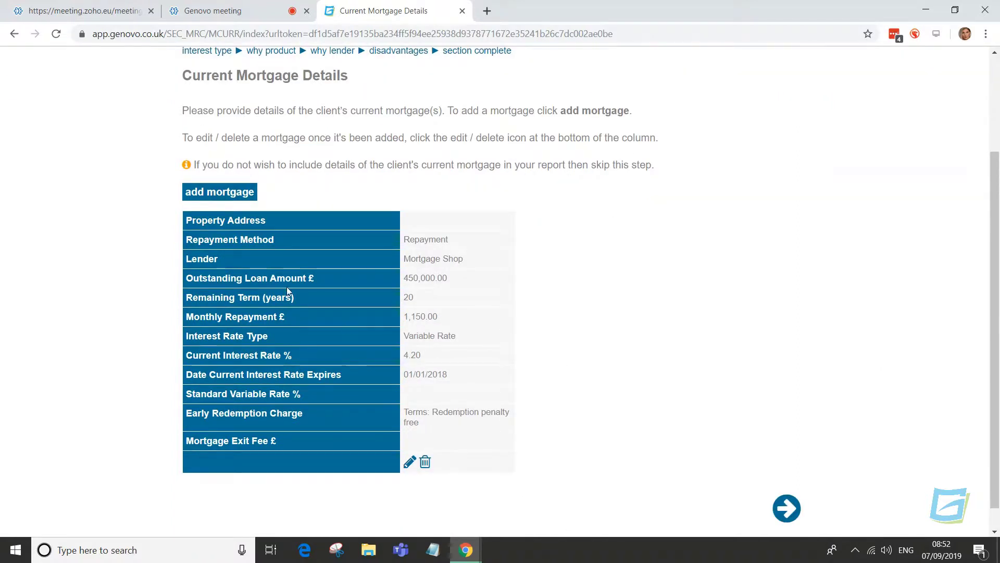
# - Start a new current mortgage entry and fill it with the Mortgage Shop residential plan from the CRM
pyautogui.click(234, 194)
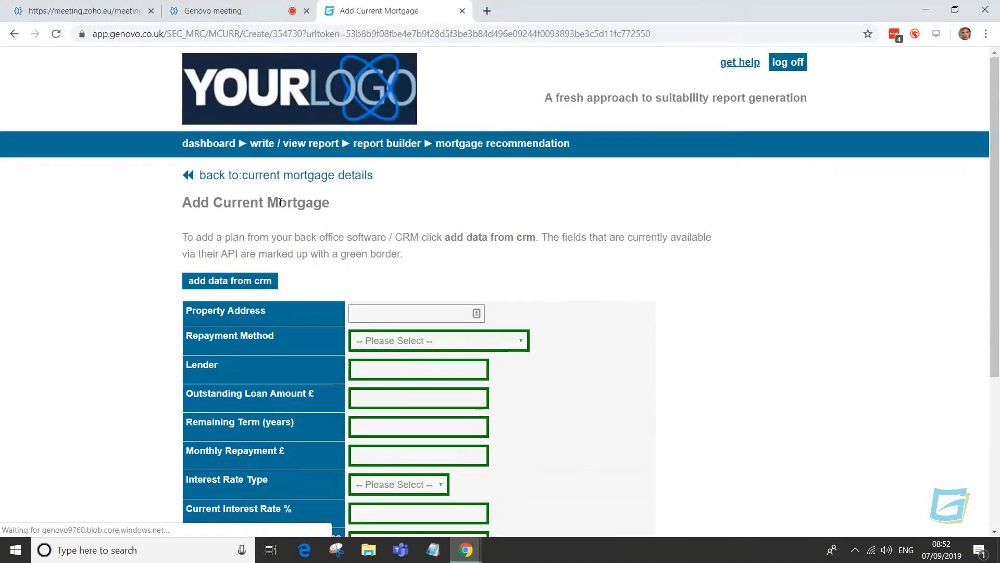
pyautogui.scroll(-1, 280, 202)
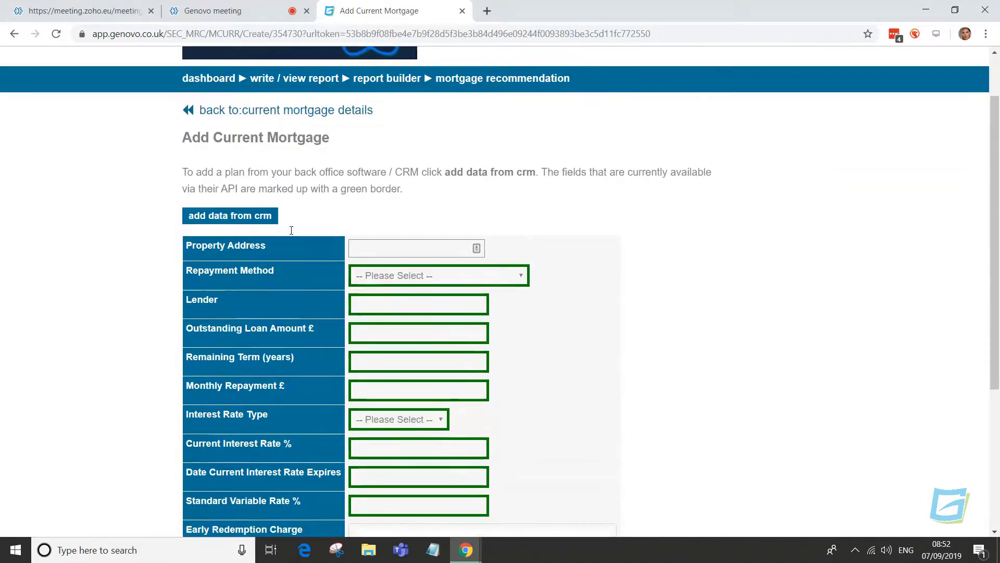
pyautogui.click(259, 221)
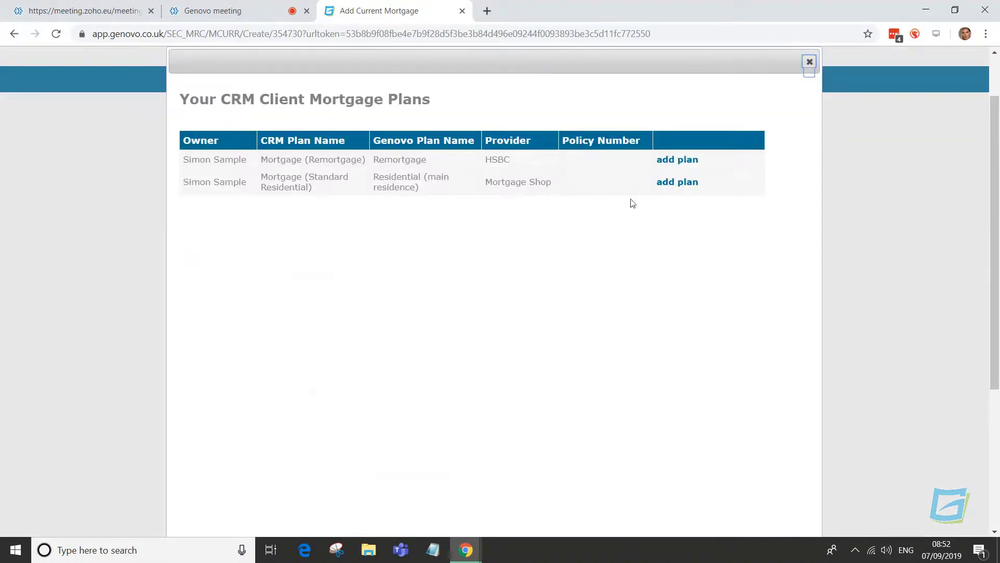
pyautogui.click(667, 184)
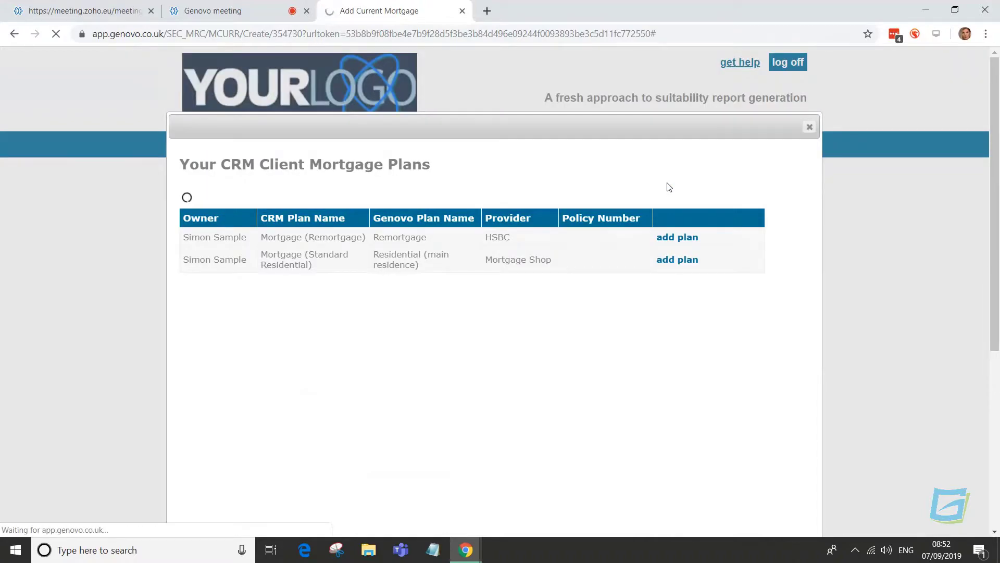
# - Review the imported Mortgage Shop fields, save the current mortgage and continue to Why Remortgage
pyautogui.scroll(-1, 757, 315)
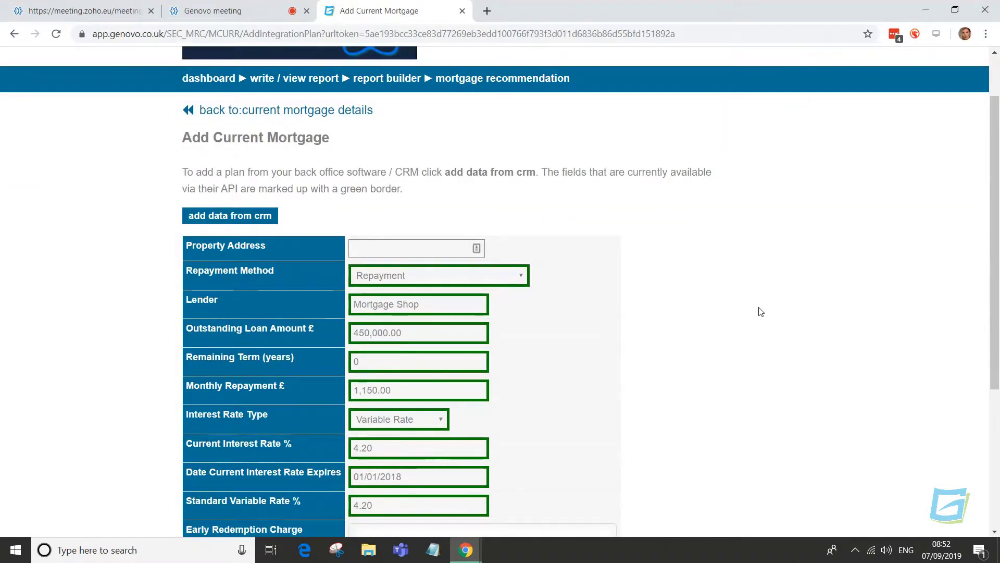
pyautogui.scroll(-1, 760, 310)
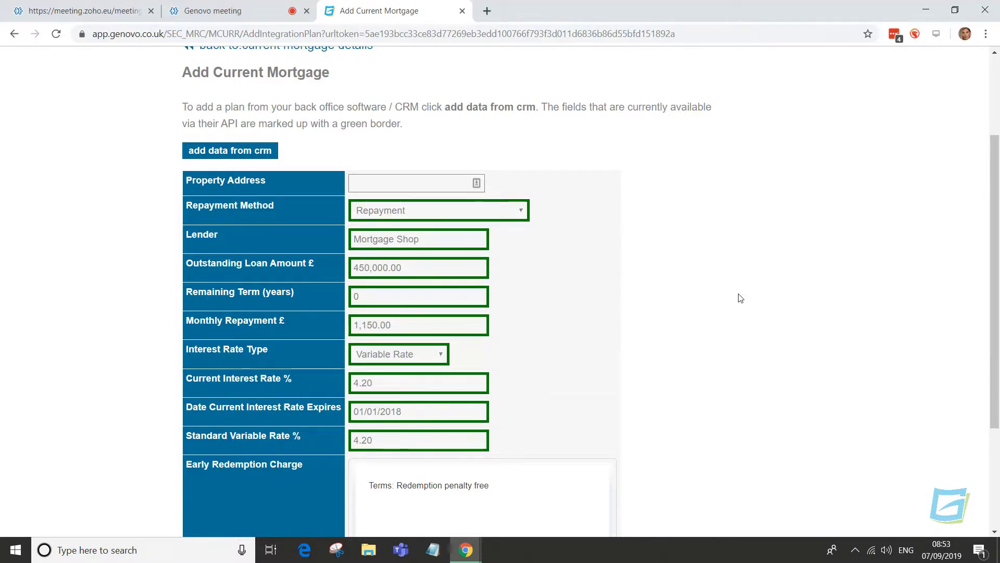
pyautogui.scroll(-1, 740, 298)
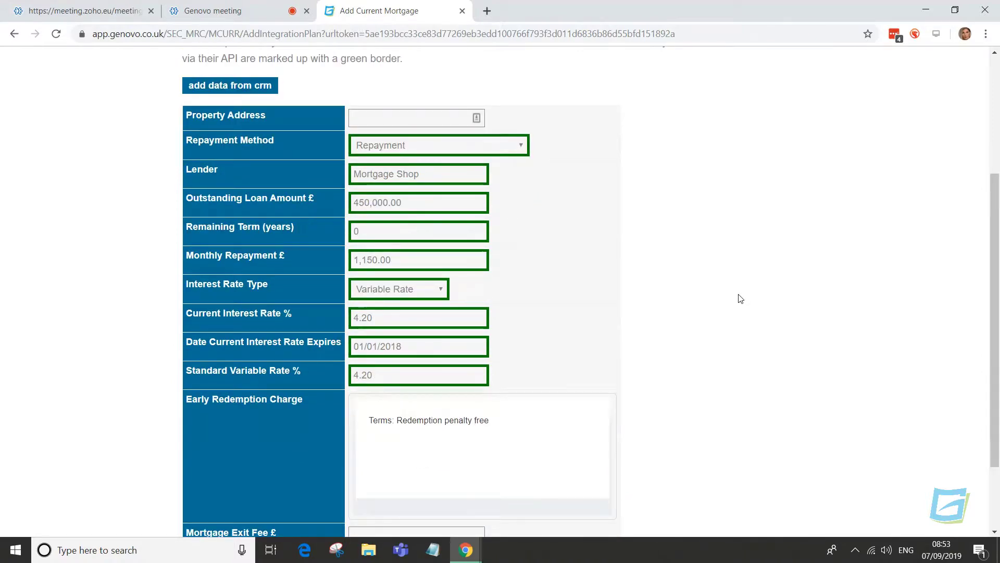
pyautogui.scroll(-2, 741, 298)
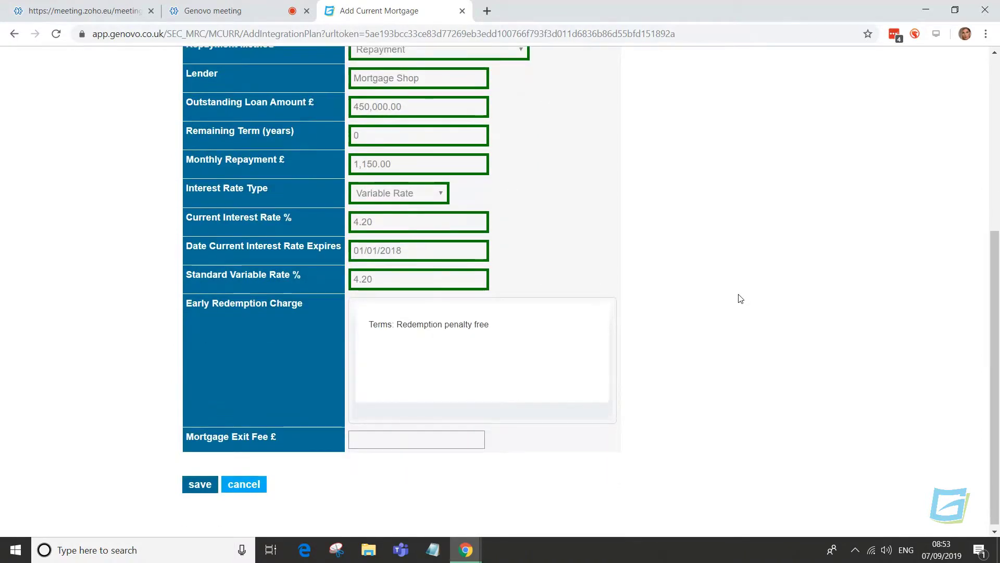
pyautogui.click(198, 480)
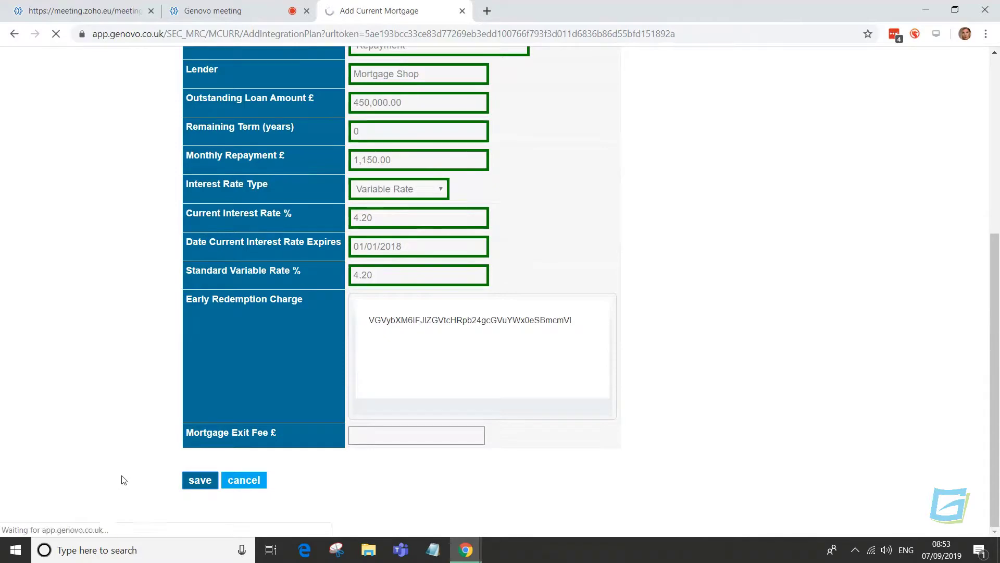
pyautogui.scroll(-3, 111, 436)
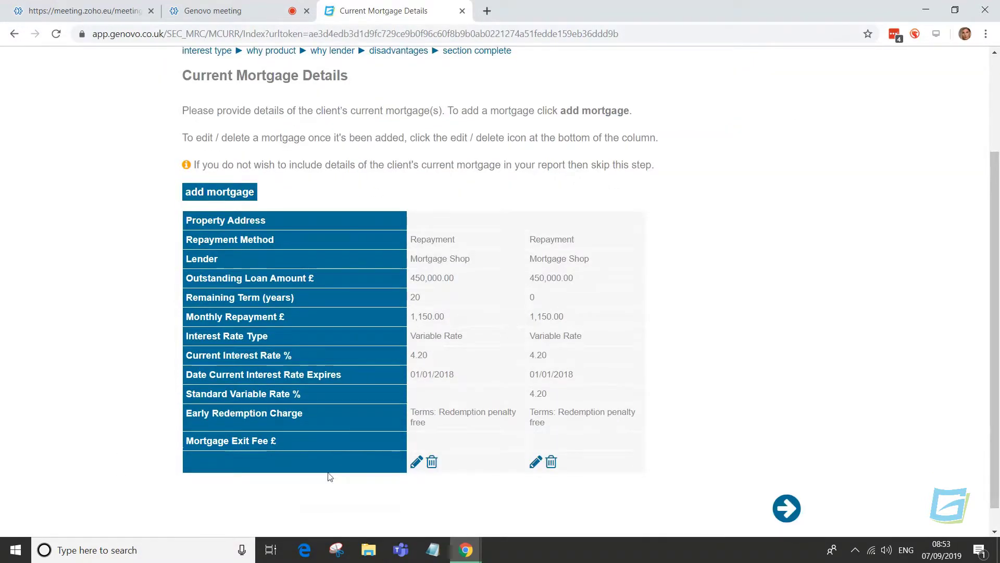
pyautogui.click(793, 513)
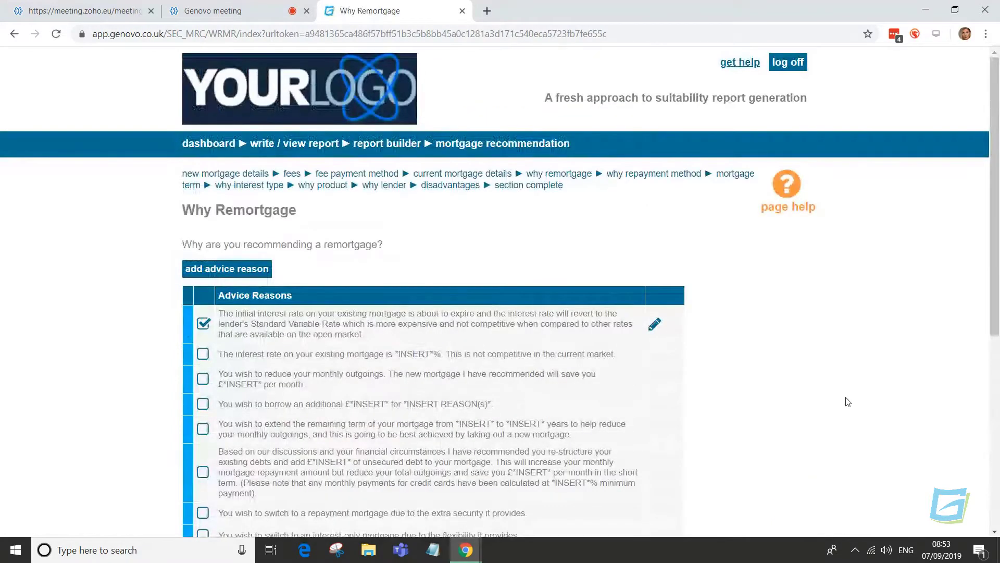
# - Look through the remortgage advice reasons, keep the expiring initial interest rate reason, and continue to Why Repayment Method
pyautogui.scroll(-2, 846, 398)
pyautogui.scroll(-1, 846, 398)
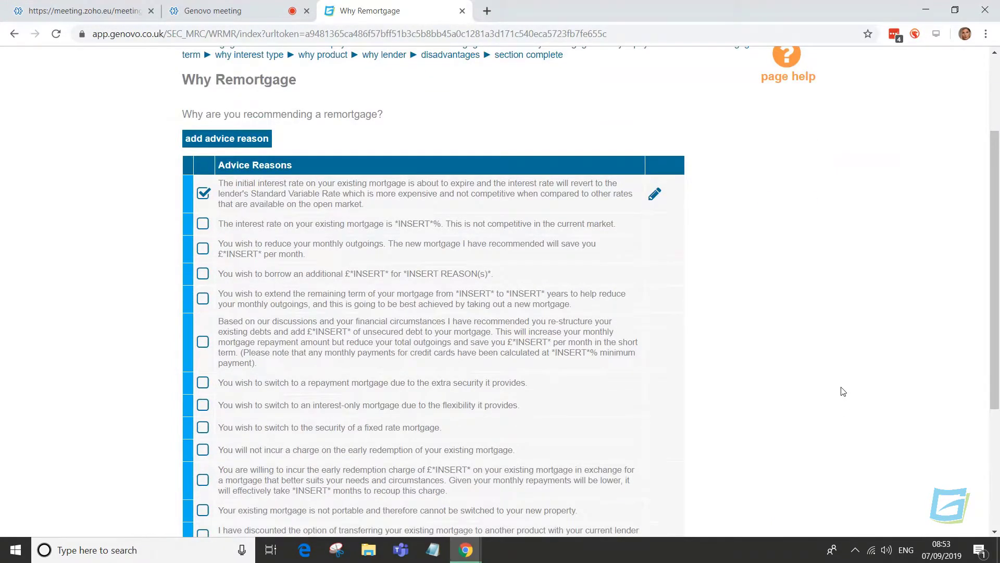
pyautogui.scroll(-3, 839, 384)
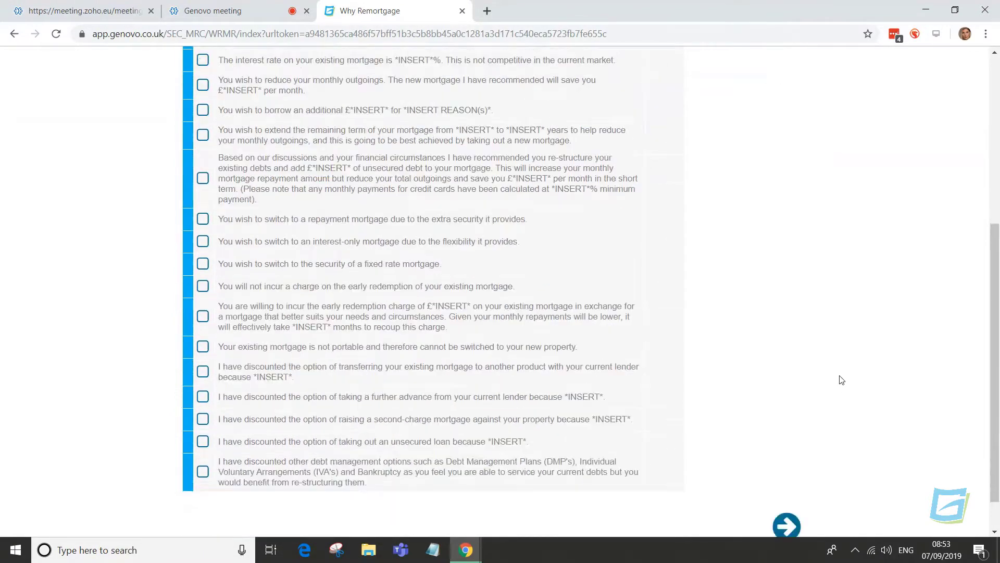
pyautogui.click(787, 495)
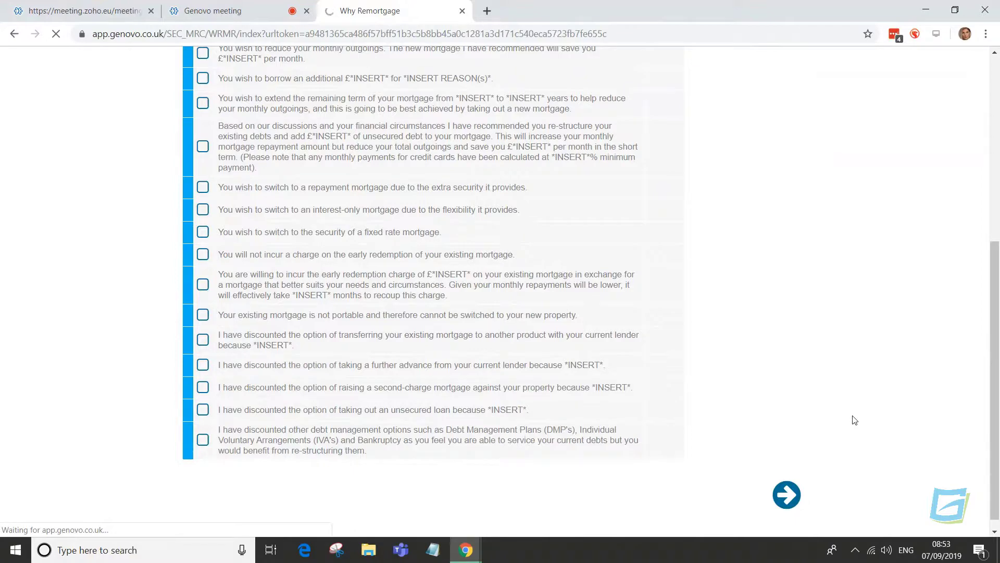
# - Keep the selected reasons for repayment method, mortgage term and interest rate type, and continue to Why Mortgage Product
pyautogui.scroll(-2, 850, 409)
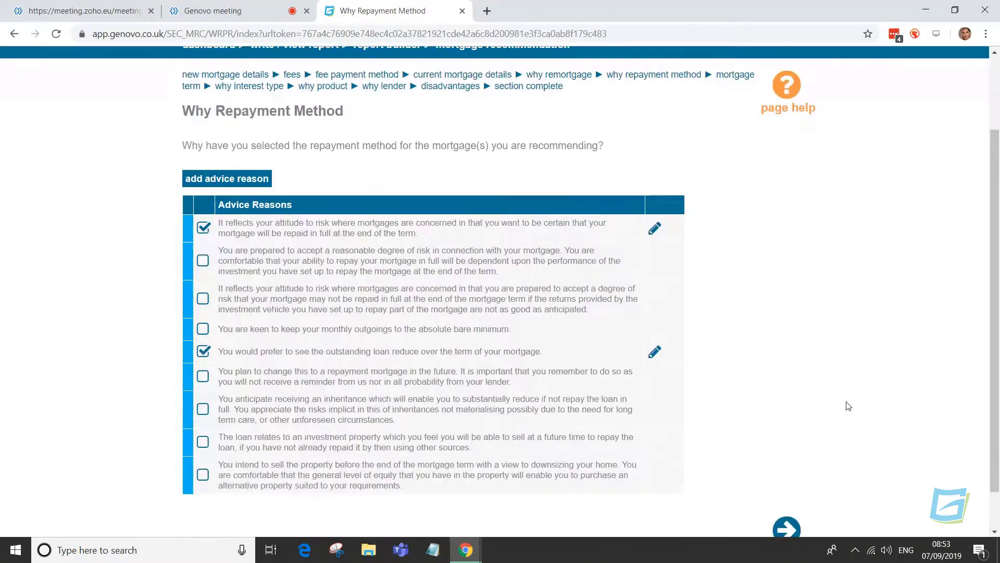
pyautogui.click(790, 502)
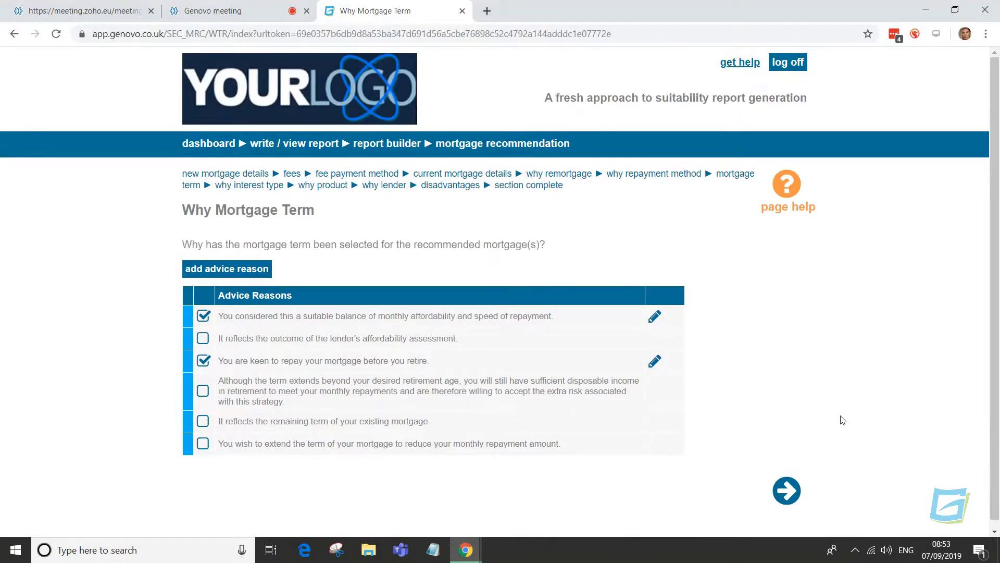
pyautogui.click(790, 491)
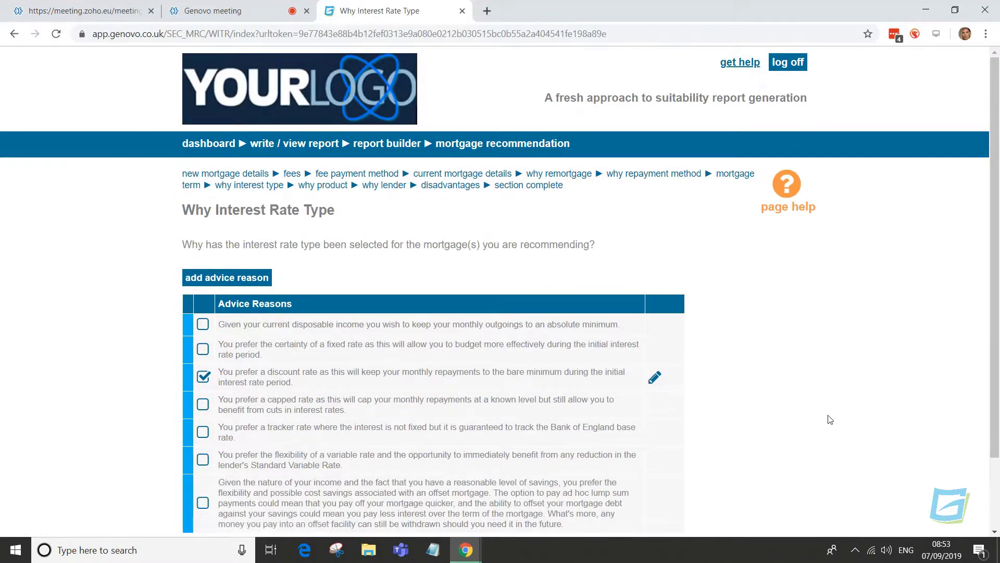
pyautogui.scroll(-2, 830, 419)
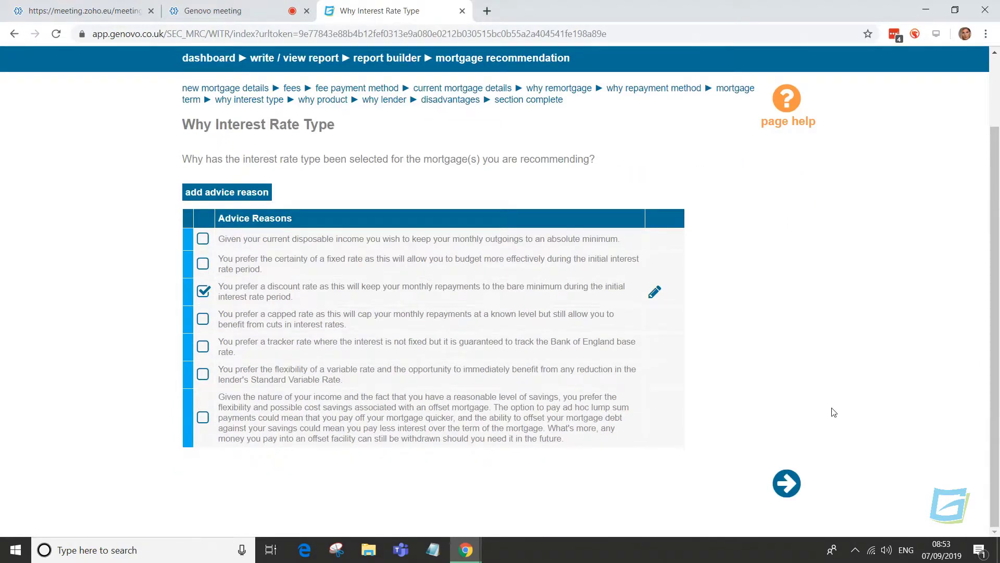
pyautogui.click(782, 485)
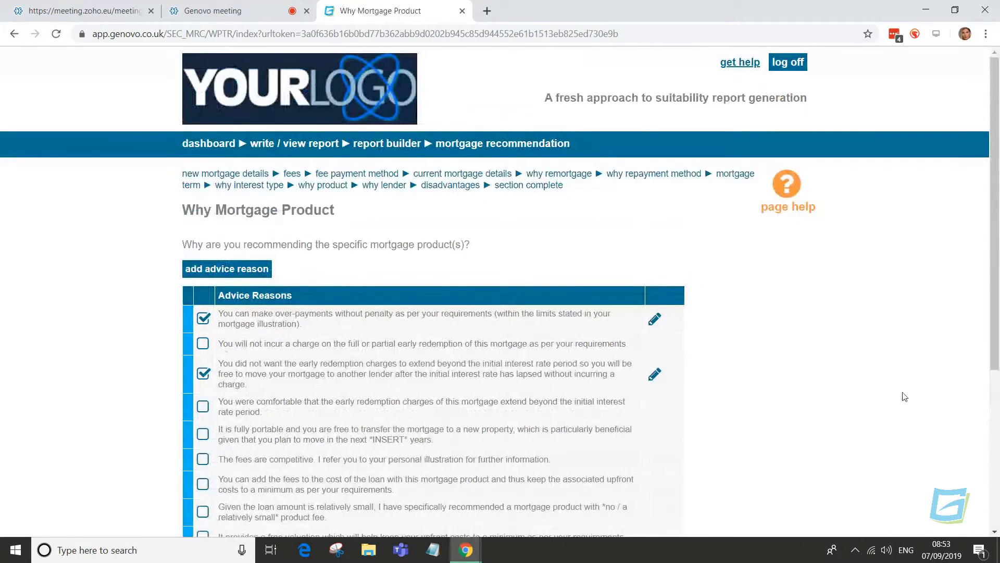
# - Keep the selected mortgage product reasons, continue to Why Lender and look through its advice reasons
pyautogui.scroll(-4, 906, 399)
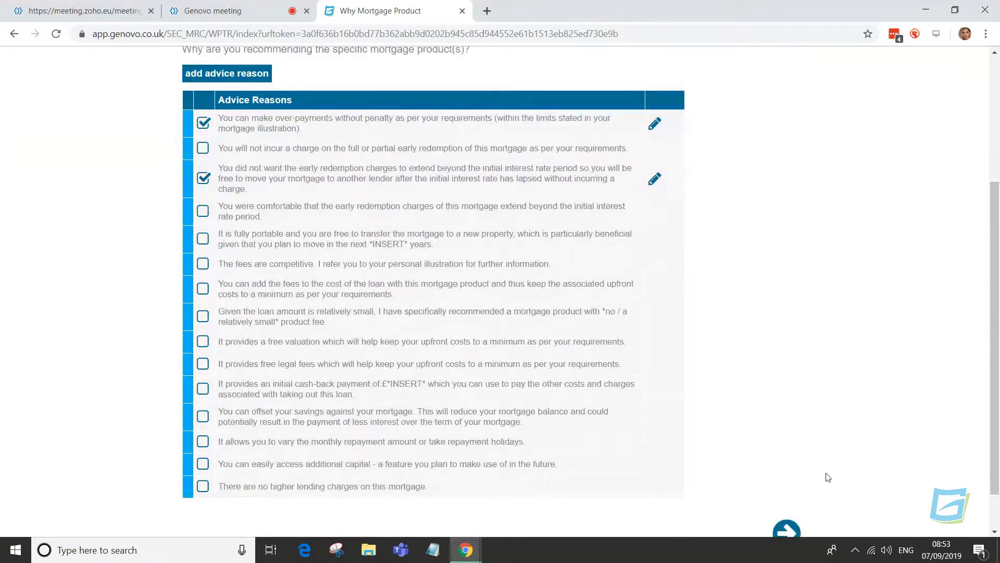
pyautogui.scroll(-1, 833, 448)
pyautogui.click(792, 485)
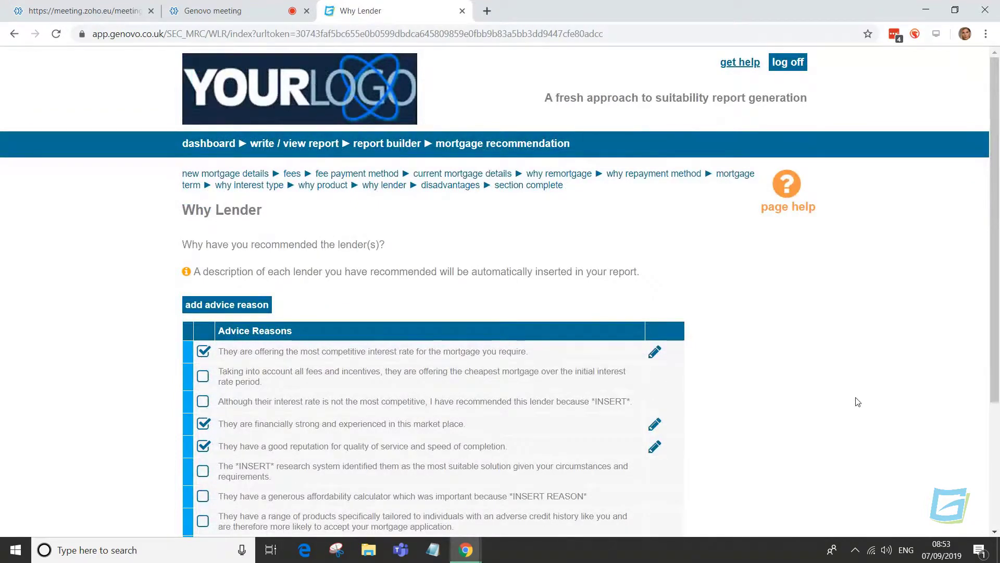
pyautogui.scroll(-1, 859, 402)
pyautogui.scroll(-2, 860, 402)
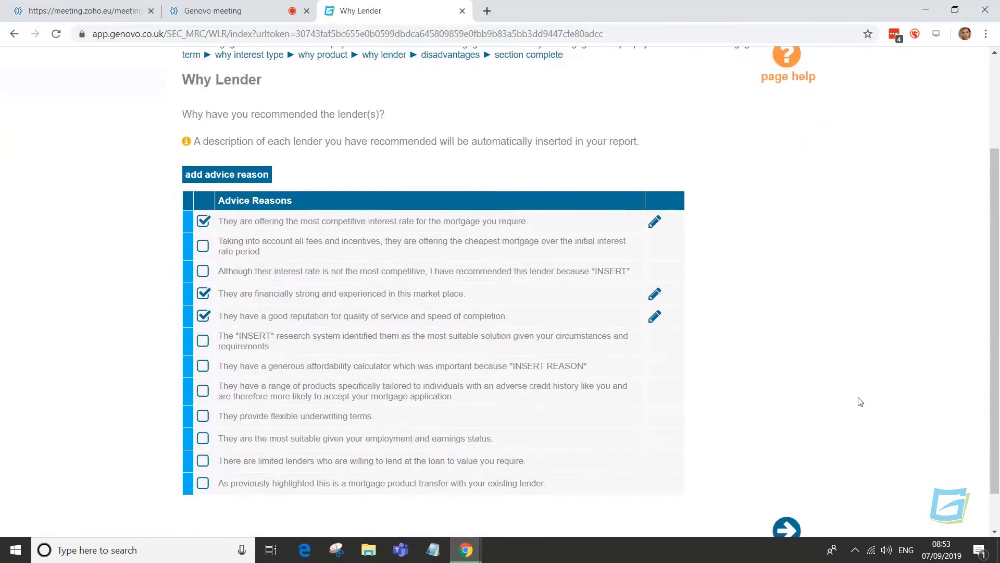
# - Keep the selected lender reasons, look through the key disadvantages of the new mortgage, keep those selected and complete the mortgage recommendation section
pyautogui.click(787, 482)
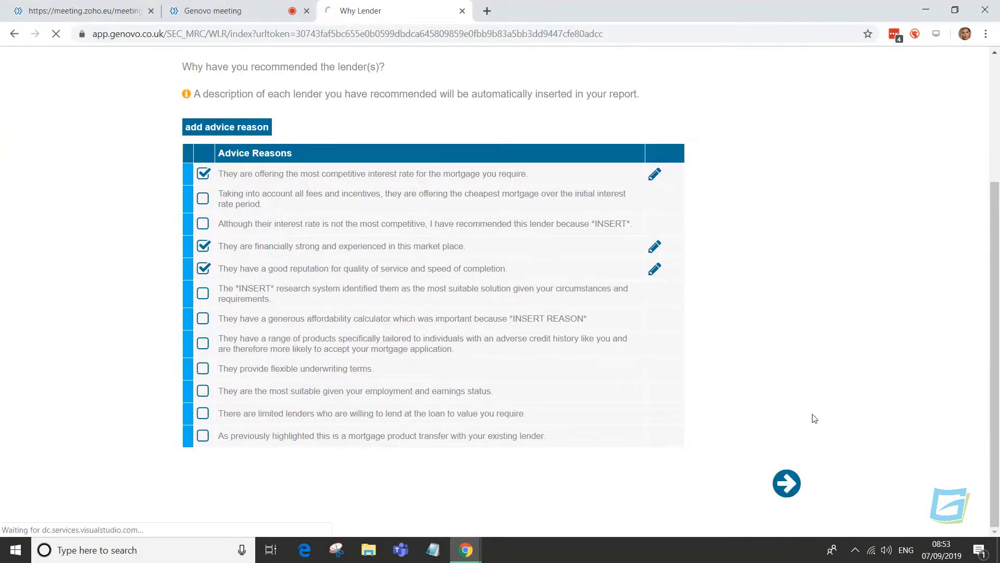
pyautogui.scroll(-1, 865, 408)
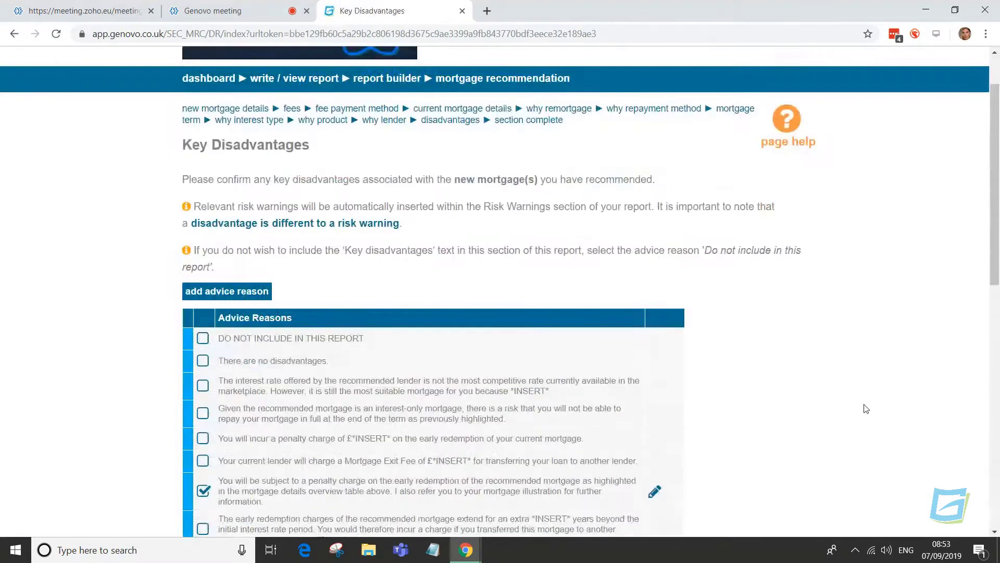
pyautogui.scroll(-2, 866, 405)
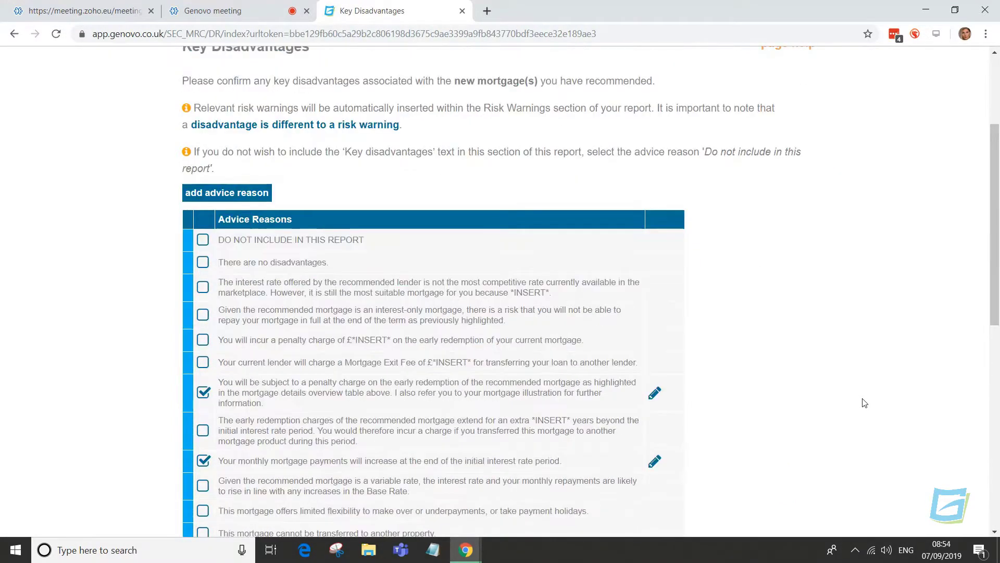
pyautogui.scroll(-4, 865, 402)
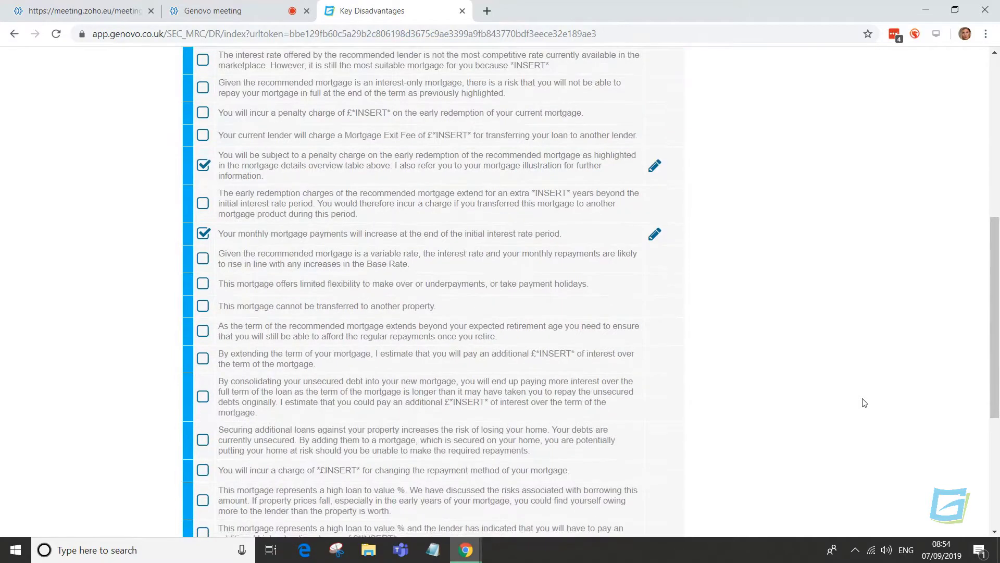
pyautogui.scroll(-3, 865, 403)
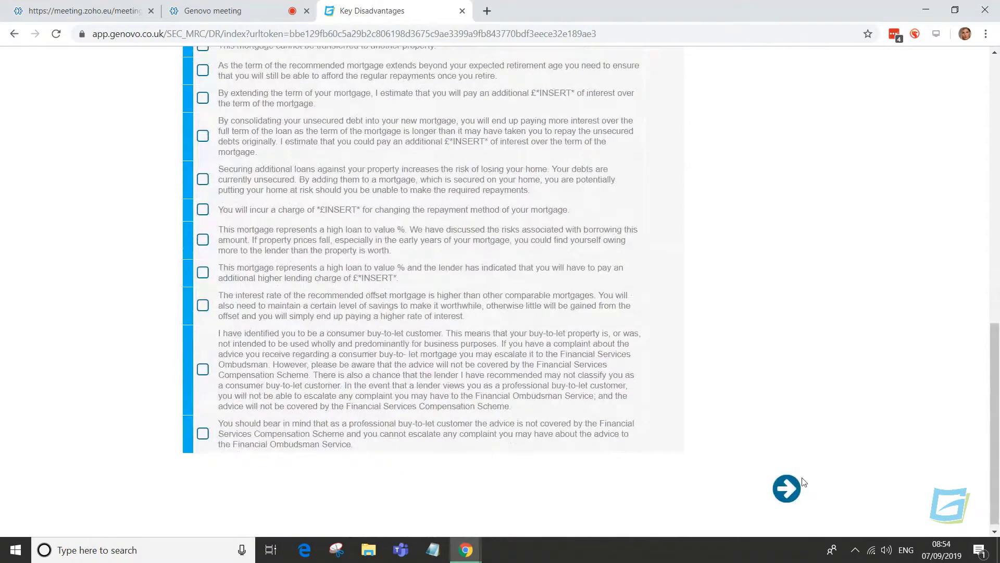
pyautogui.click(792, 485)
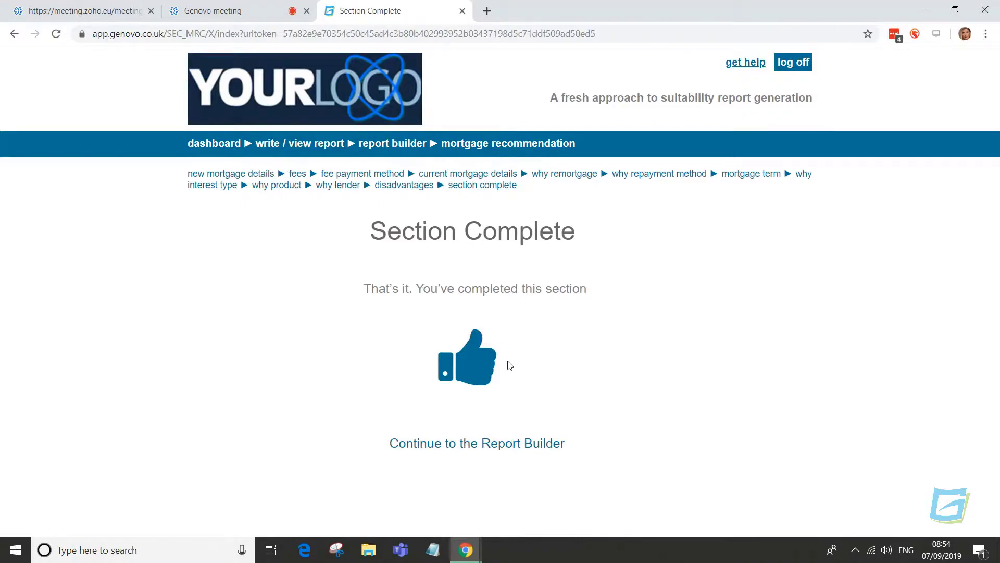
# - Return from the completed mortgage section to the Report Builder and open the New Protection Recommendation wizard
pyautogui.click(473, 361)
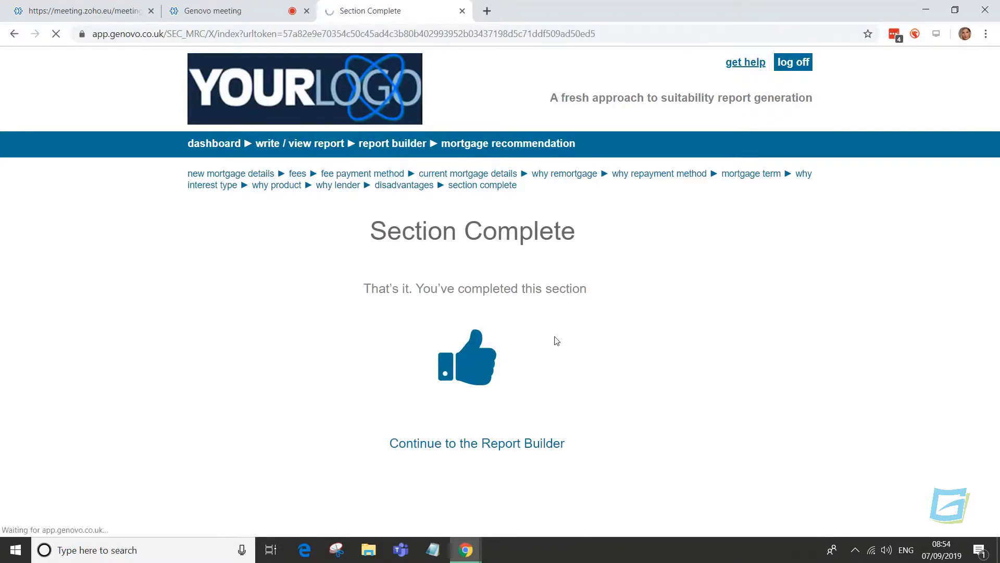
pyautogui.scroll(-3, 690, 365)
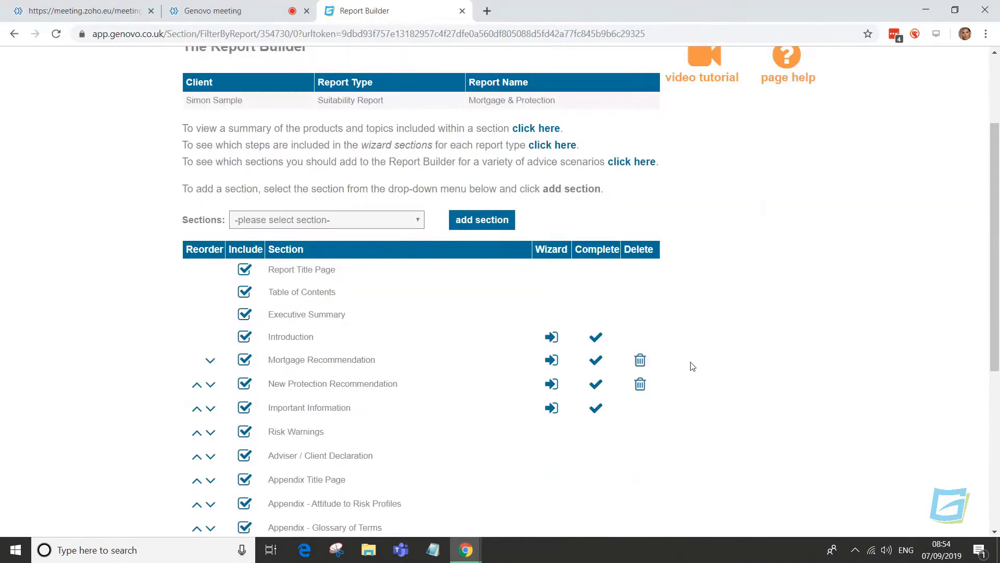
pyautogui.click(553, 386)
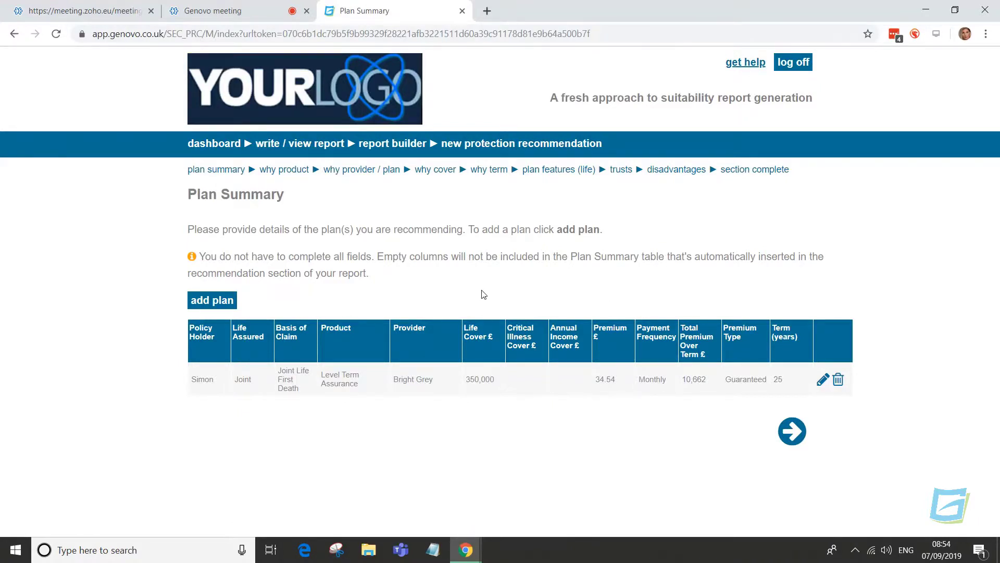
# - Examine the Add Plan form's fields and provider choices, and leave the form without saving a plan
pyautogui.click(227, 301)
pyautogui.scroll(-1, 388, 282)
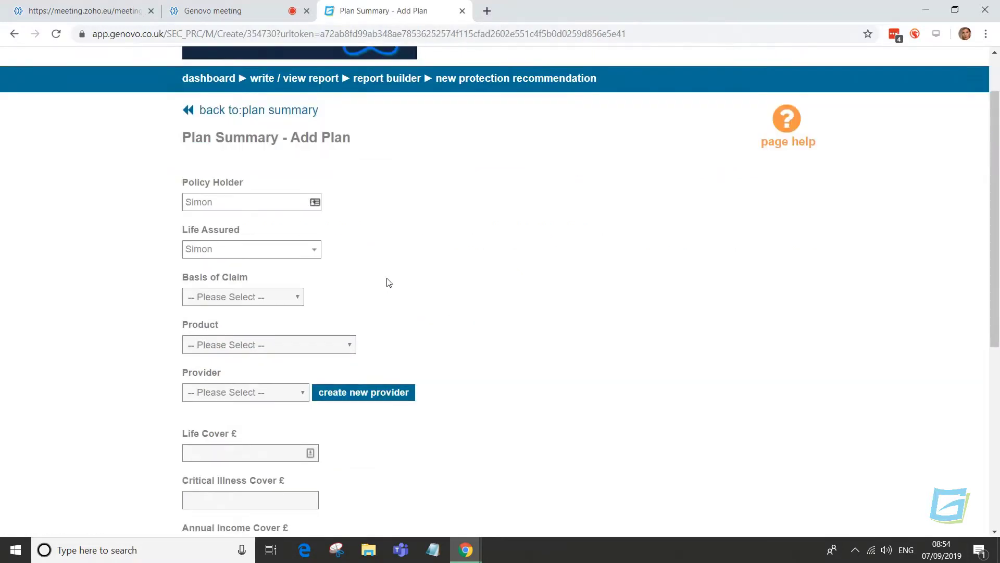
pyautogui.scroll(-1, 388, 281)
pyautogui.scroll(-1, 393, 240)
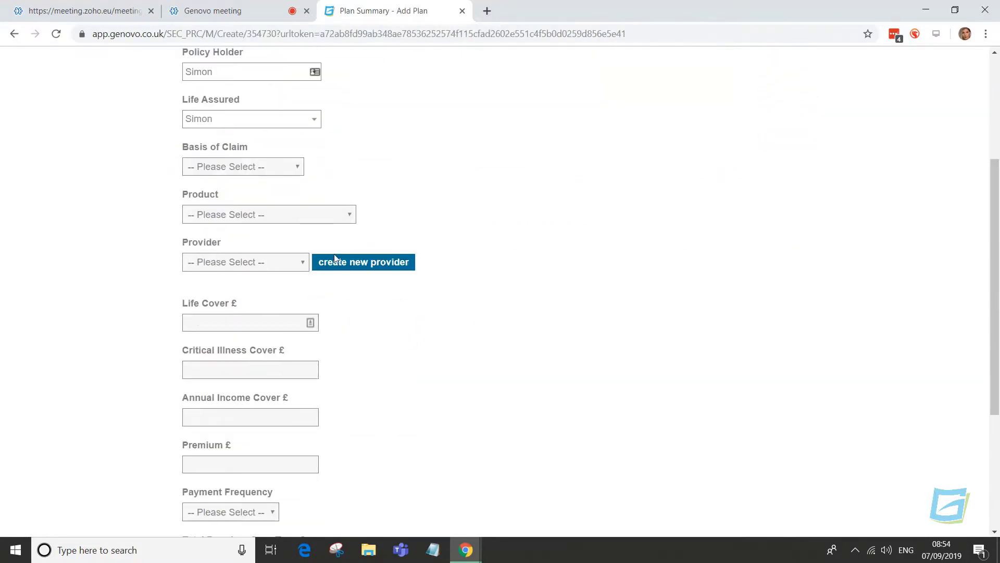
pyautogui.click(300, 267)
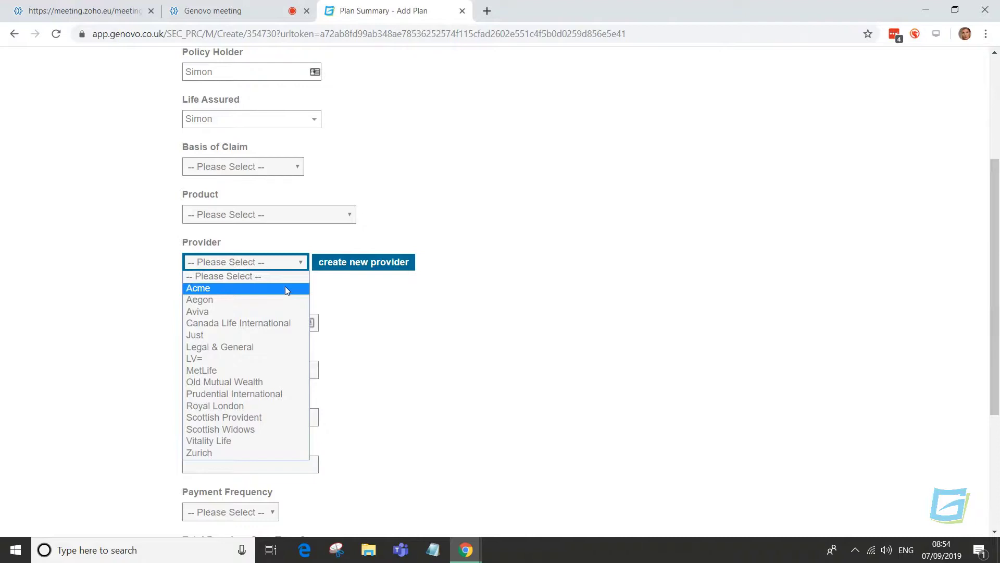
pyautogui.click(358, 291)
pyautogui.scroll(-1, 358, 292)
pyautogui.scroll(-3, 358, 293)
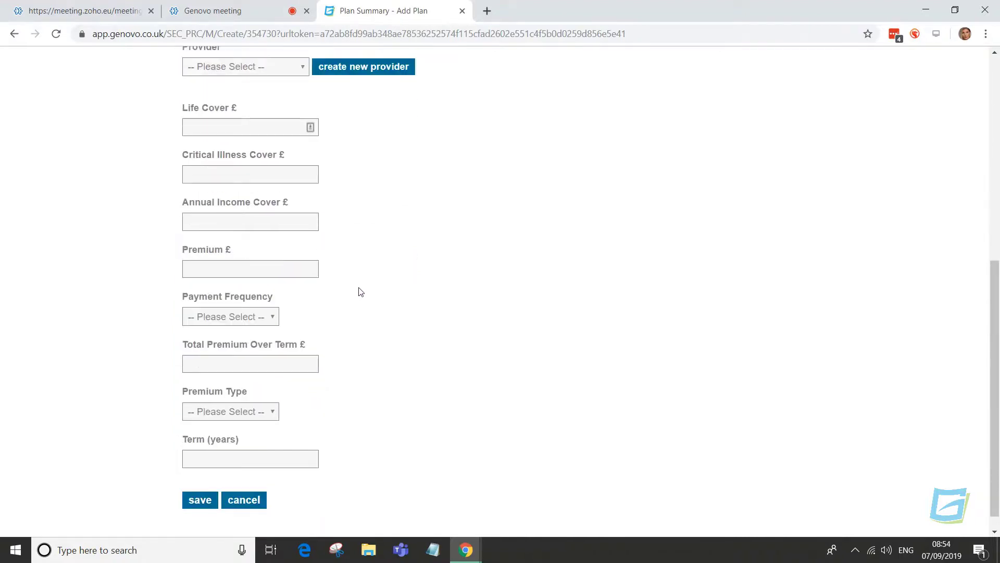
pyautogui.click(260, 486)
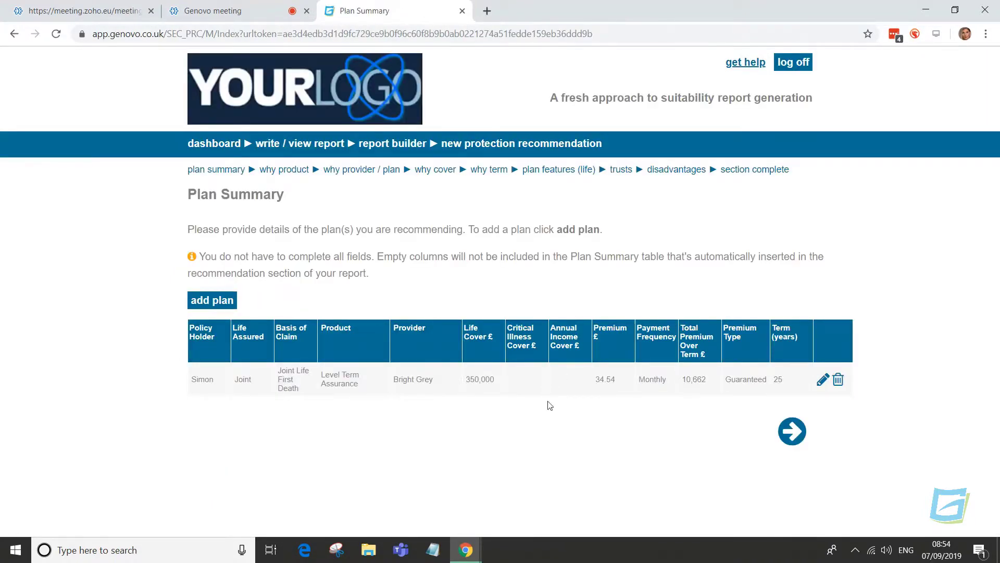
# - Review the Why Product Type advice reasons for Level Term Assurance, briefly including and then excluding mortgage repayment on critical illness
pyautogui.click(797, 437)
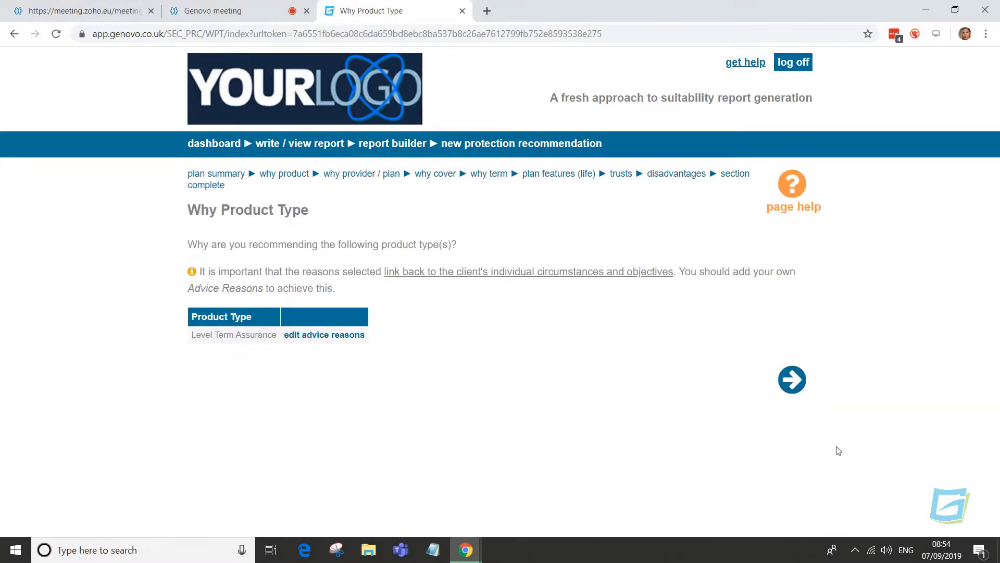
pyautogui.click(320, 336)
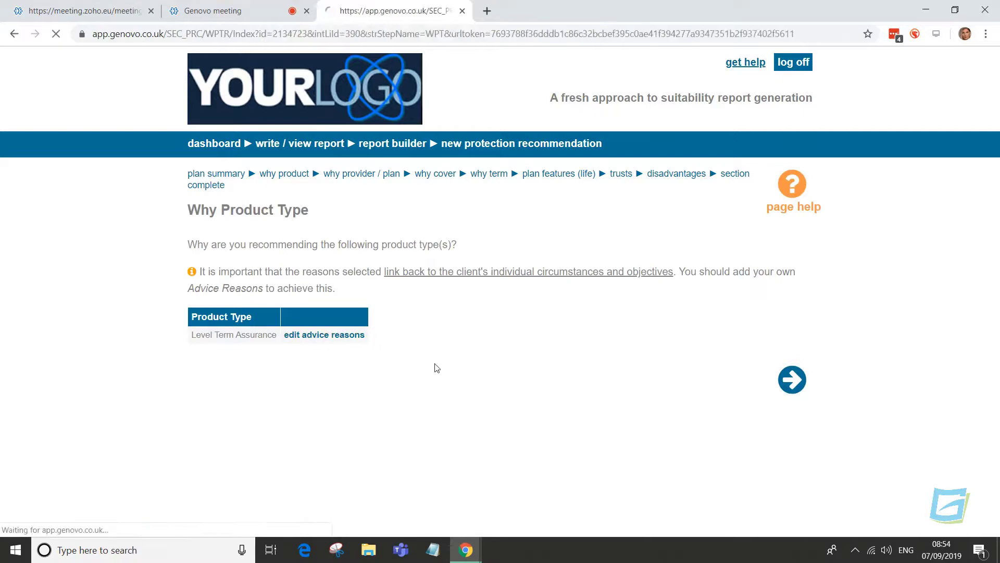
pyautogui.scroll(-1, 777, 354)
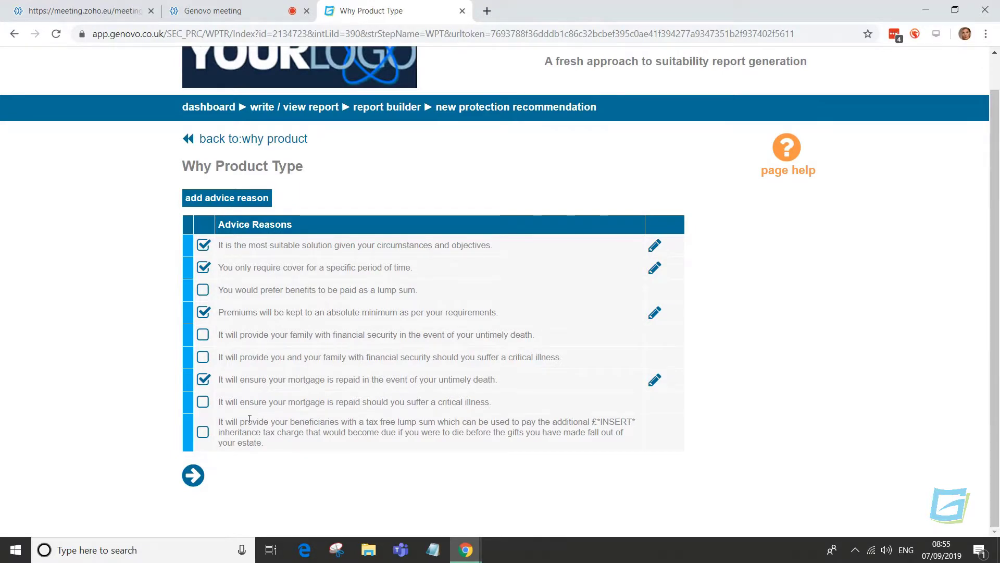
pyautogui.click(202, 401)
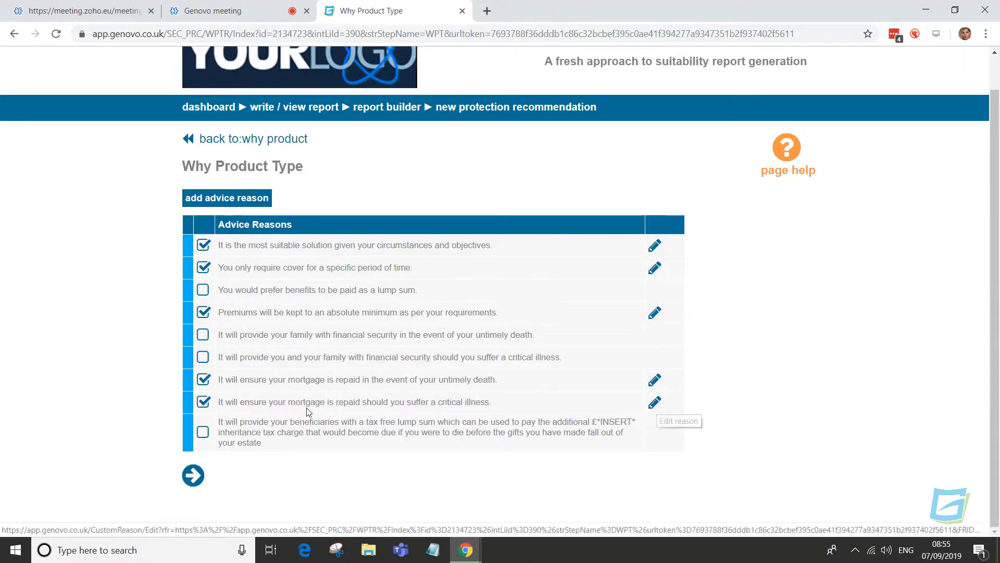
pyautogui.click(203, 402)
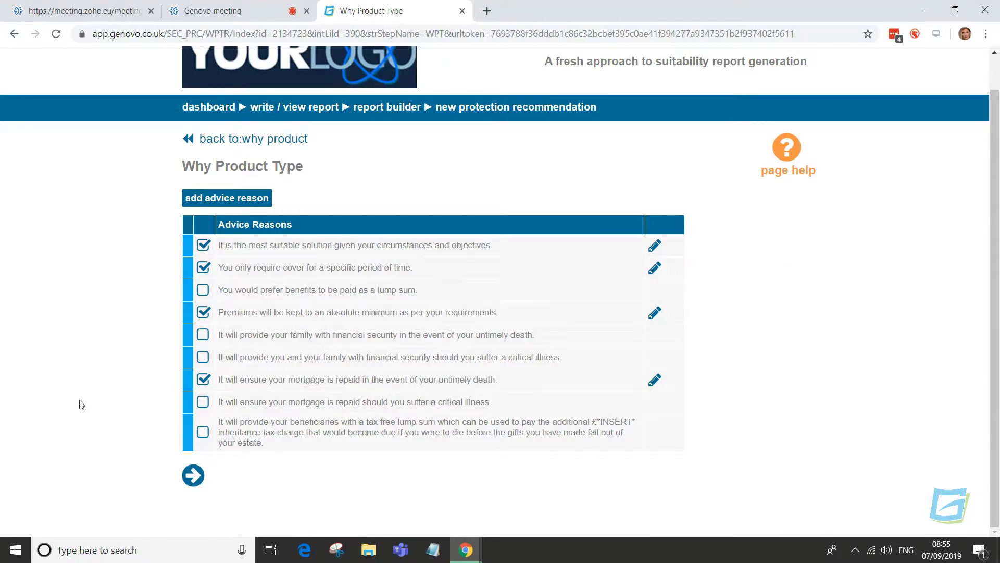
pyautogui.click(198, 478)
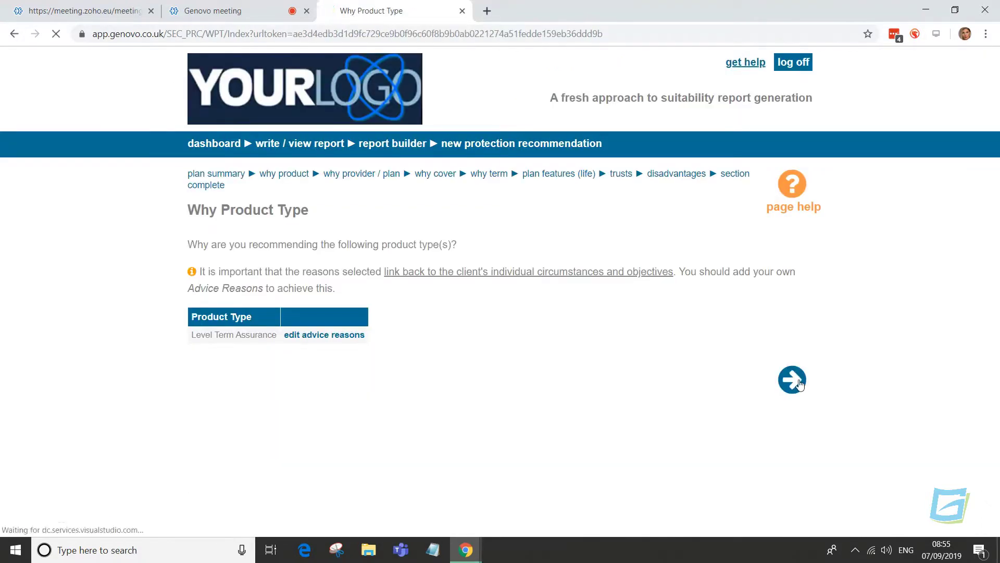
# - Advance to the Why Provider / Plan stage and review its advice reasons
pyautogui.click(800, 384)
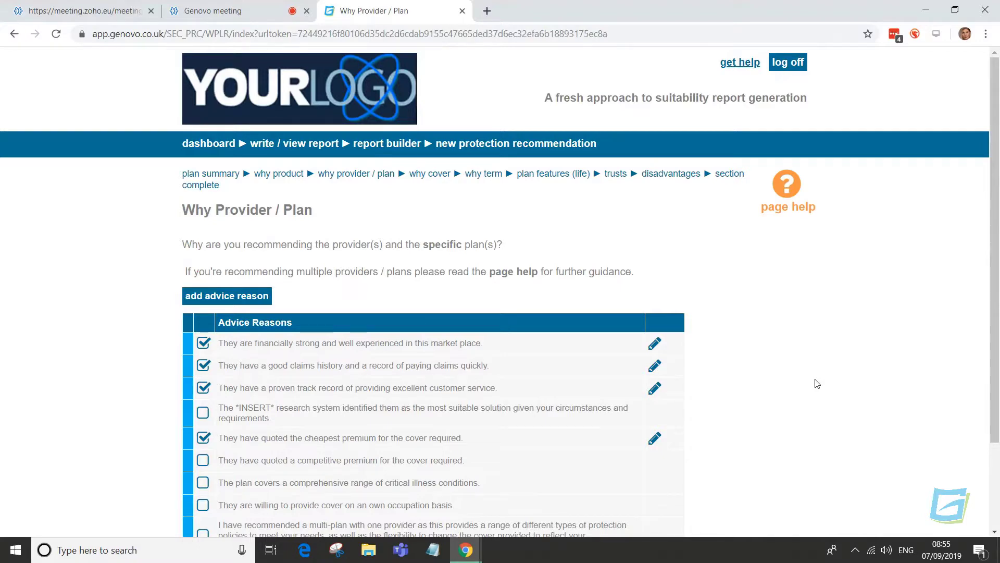
pyautogui.scroll(-2, 848, 376)
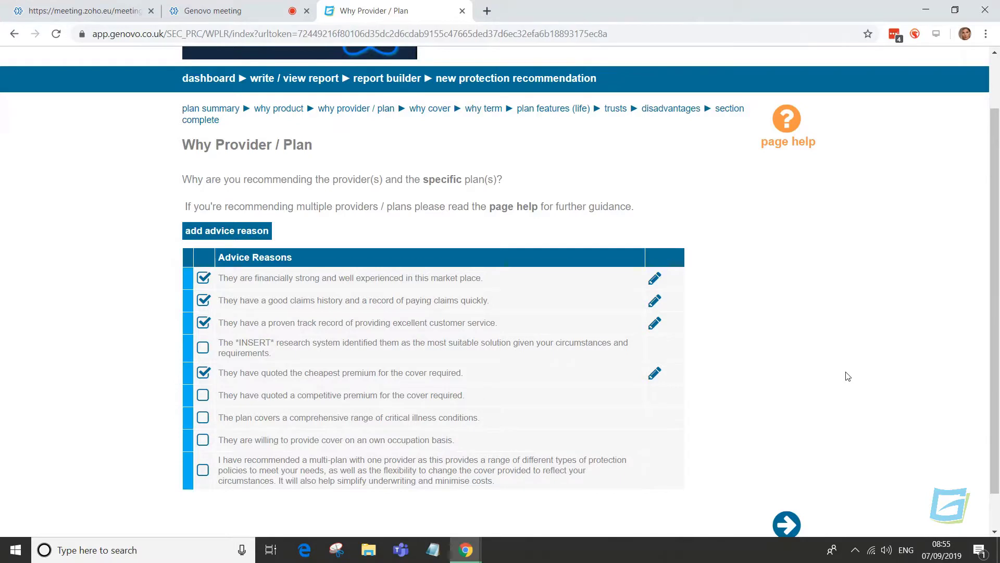
pyautogui.scroll(-1, 849, 376)
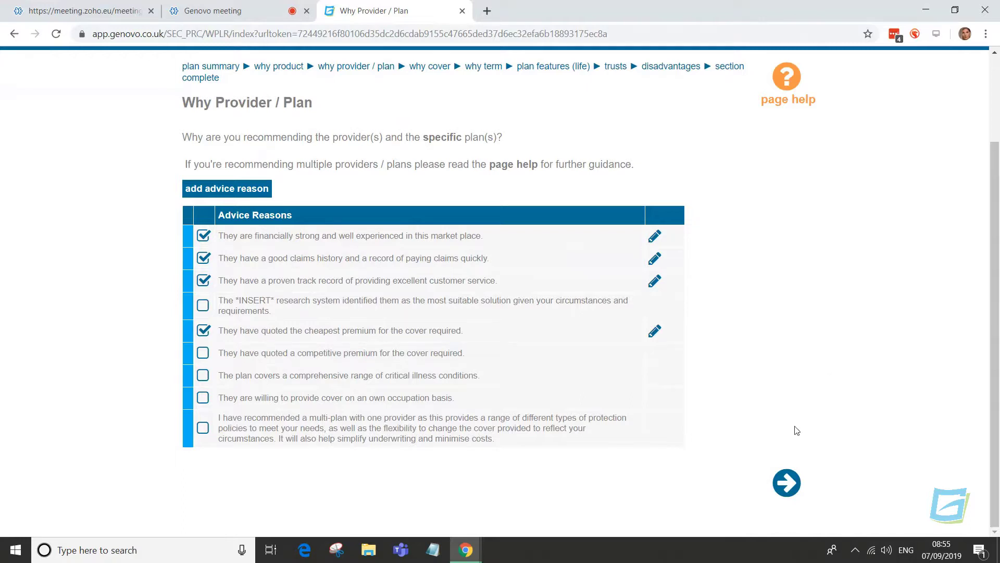
# - Advance to Why Cover Level and review the advice reasons for the joint Level Term Assurance plan, keeping the existing selection
pyautogui.click(782, 490)
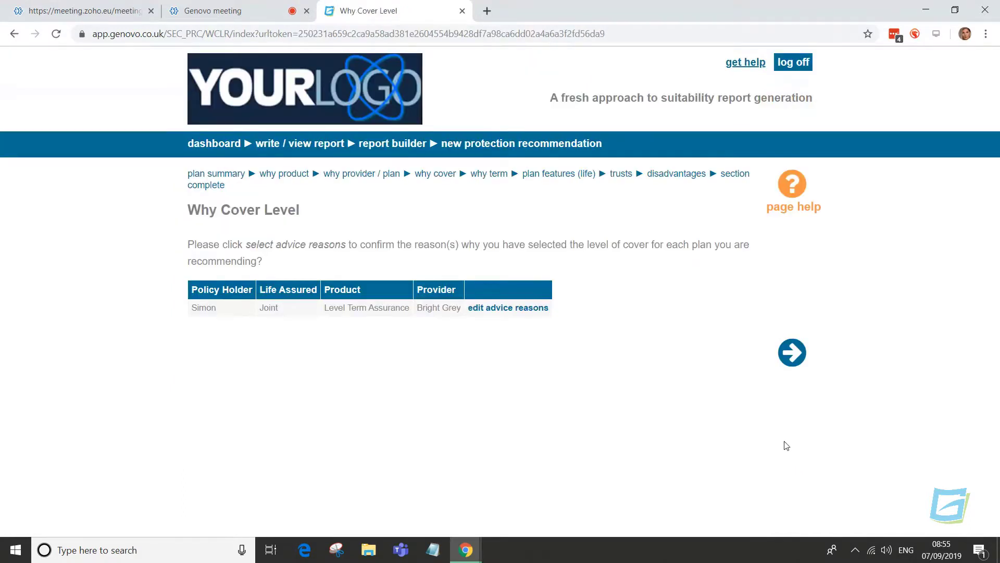
pyautogui.click(517, 310)
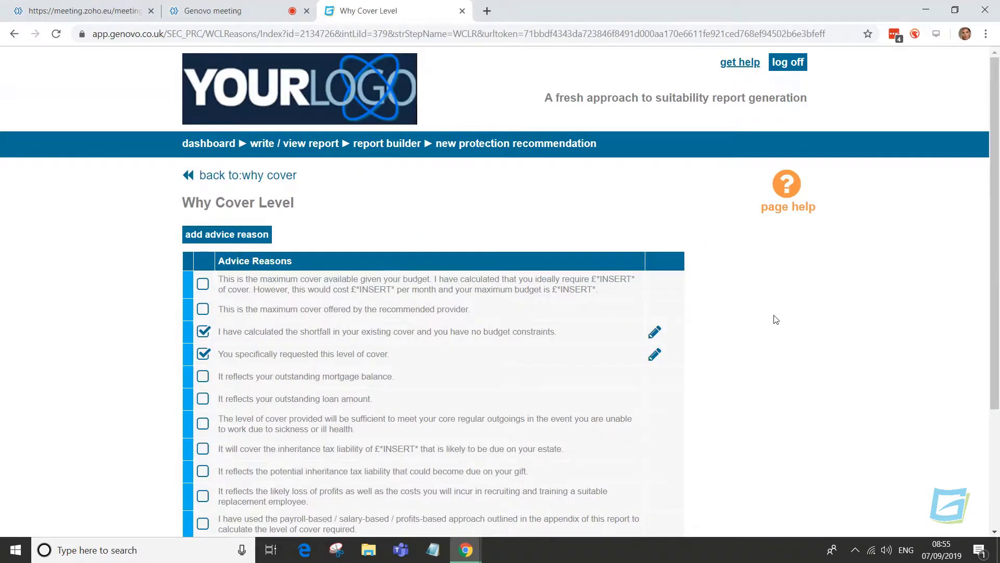
pyautogui.scroll(-1, 774, 318)
pyautogui.scroll(-1, 774, 319)
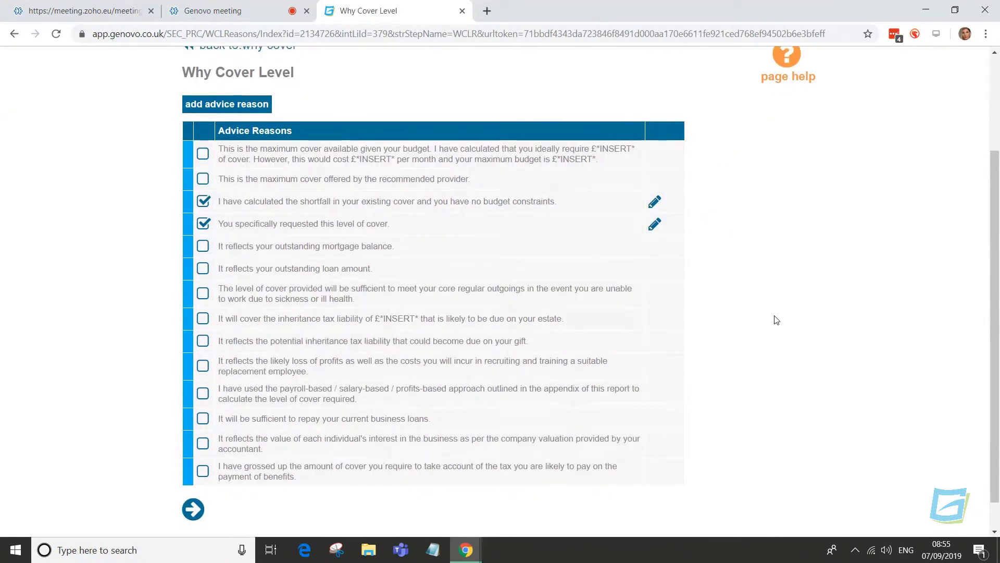
pyautogui.click(193, 509)
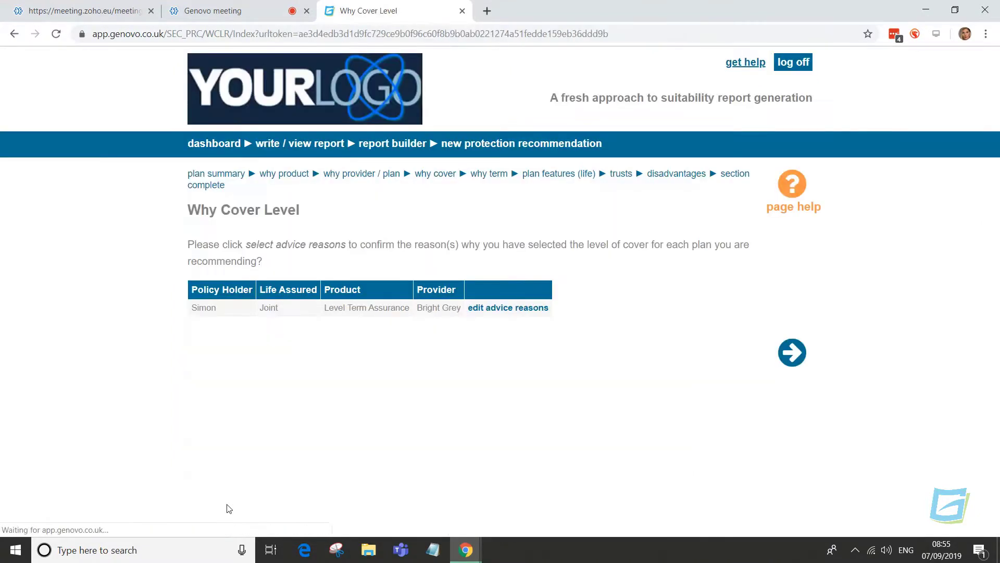
# - Advance to Why Term and review the joint plan's advice reasons, keeping the existing selection
pyautogui.click(790, 358)
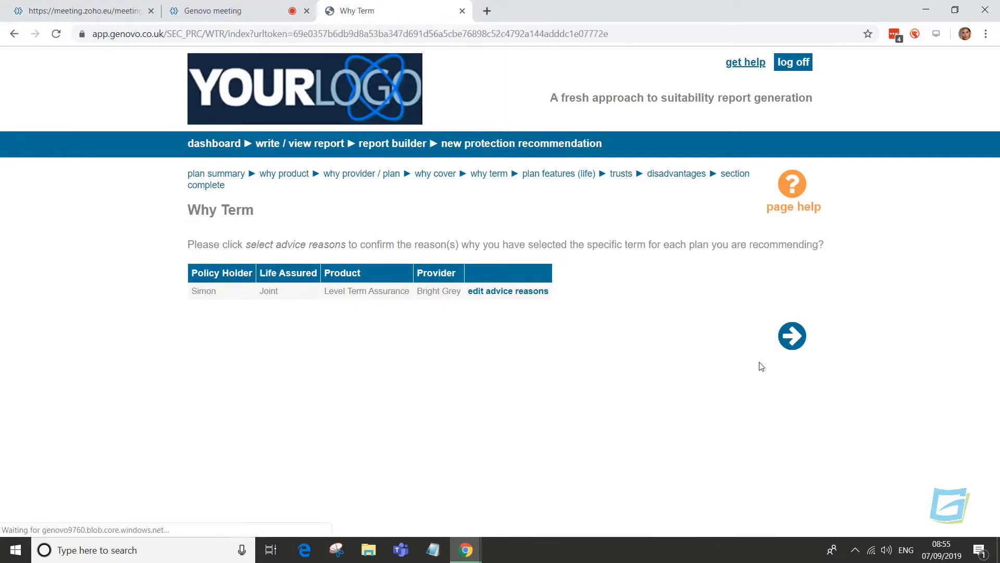
pyautogui.click(483, 291)
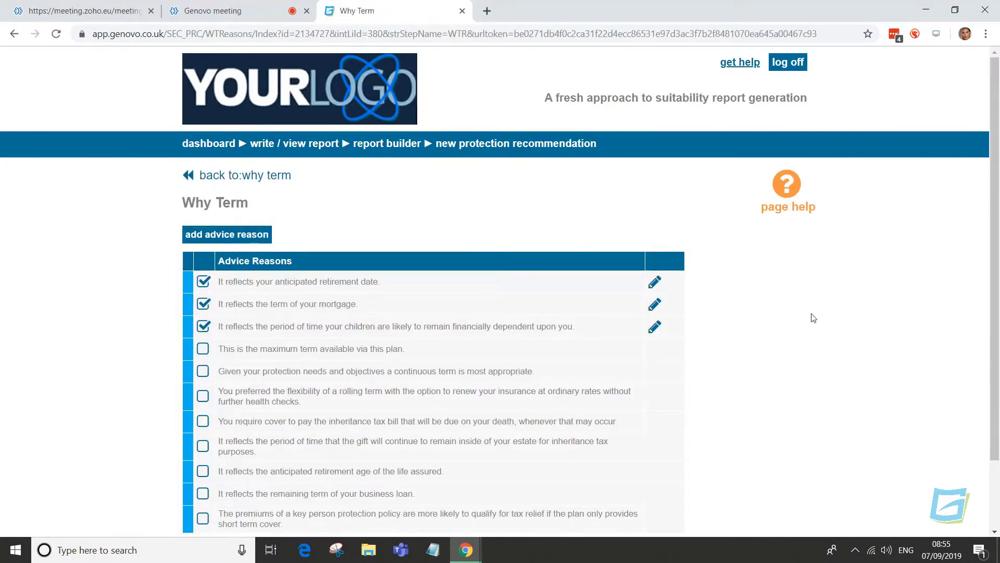
pyautogui.scroll(-1, 811, 315)
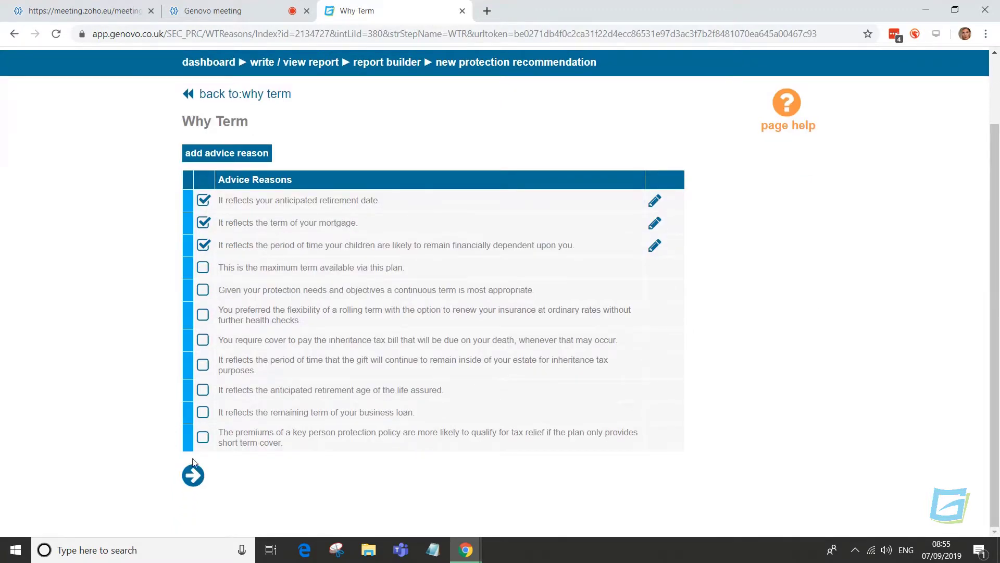
pyautogui.click(192, 474)
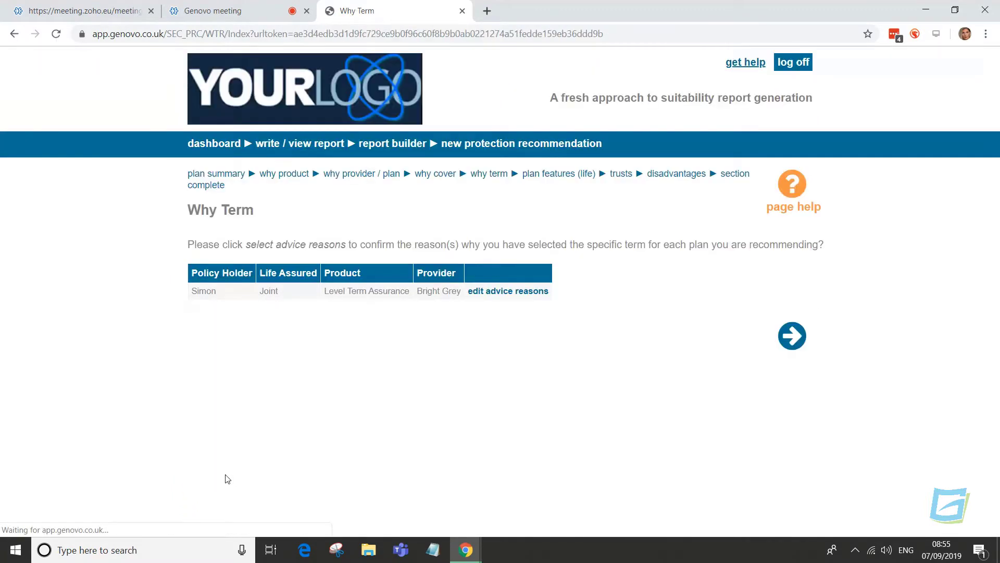
# - Advance to the life plan features, examine the joint plan's feature settings and Terminal Illness Cover options, and cancel the edit
pyautogui.click(790, 345)
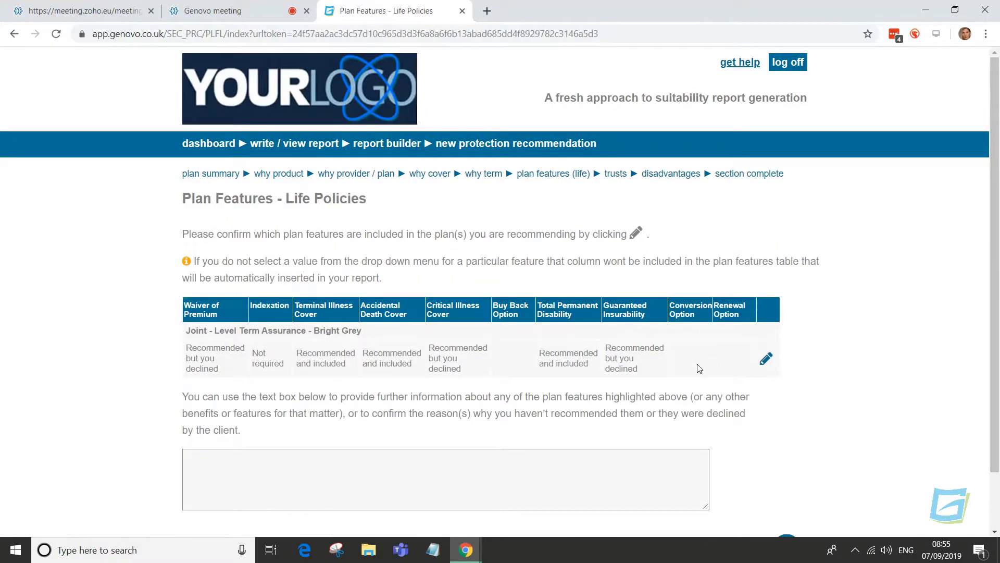
pyautogui.scroll(-1, 868, 368)
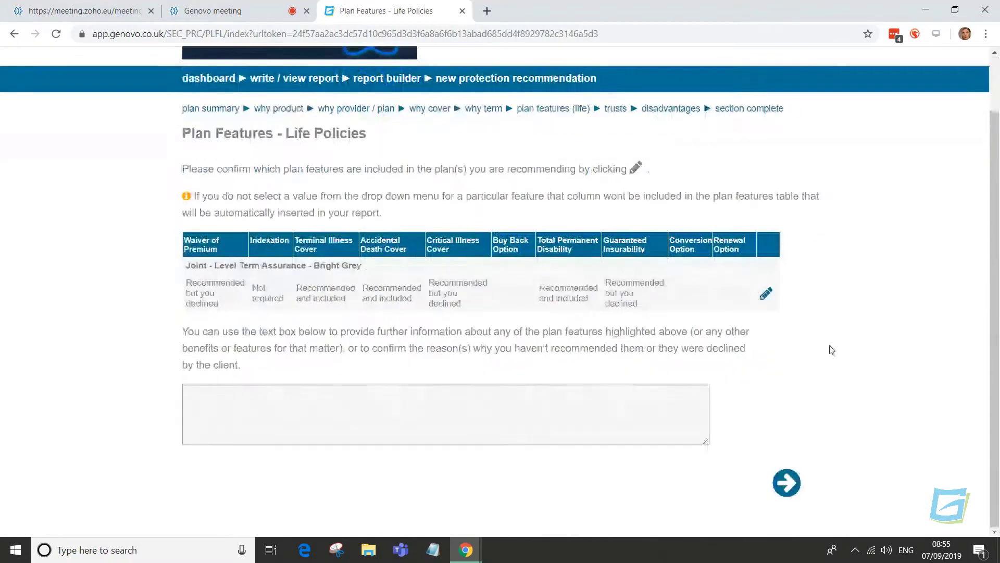
pyautogui.click(765, 295)
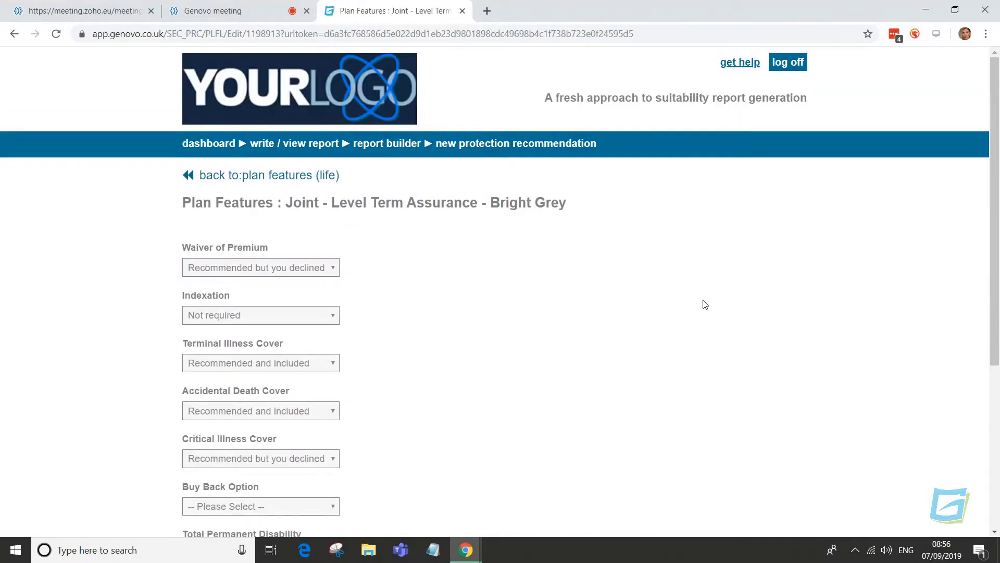
pyautogui.scroll(-3, 659, 294)
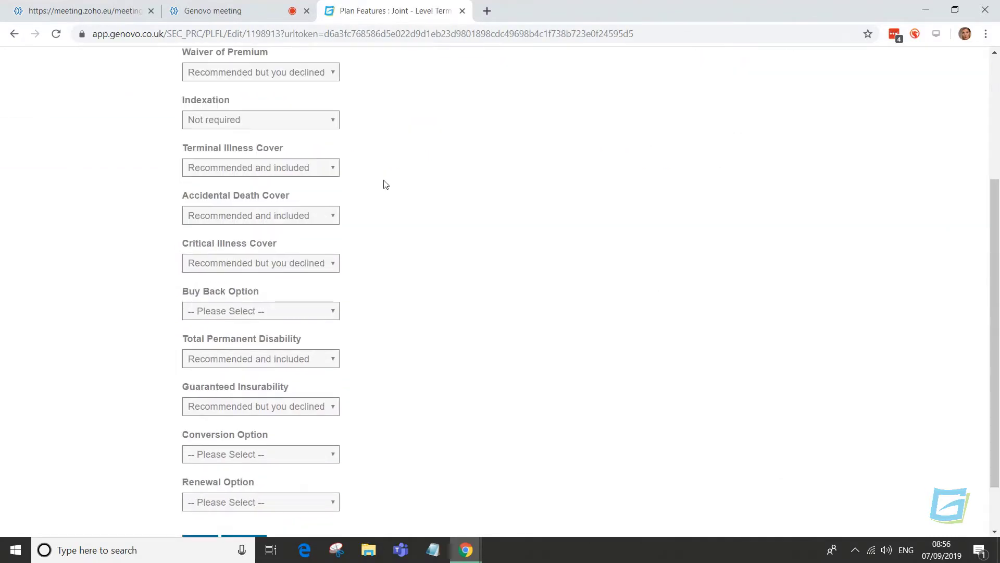
pyautogui.click(330, 169)
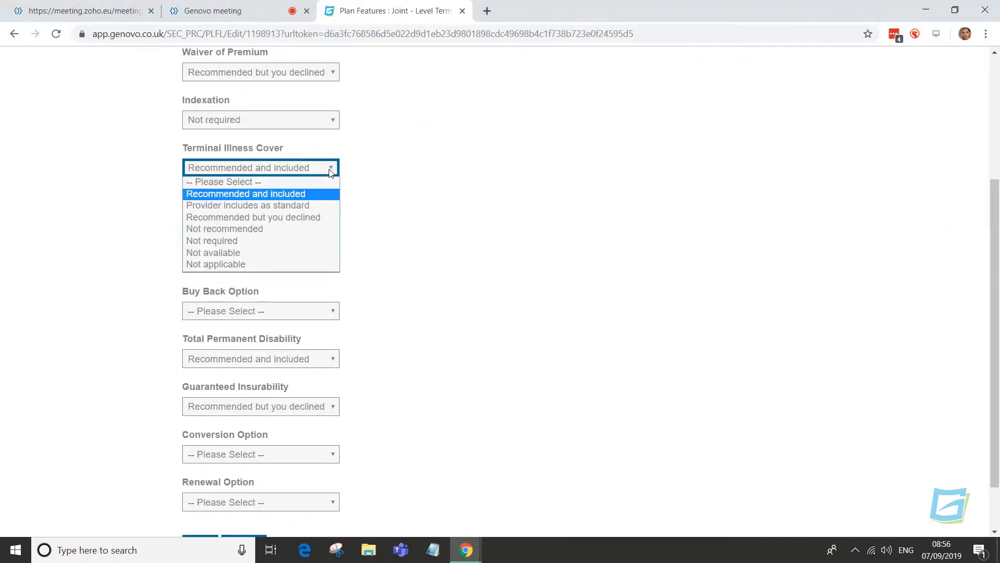
pyautogui.click(348, 205)
pyautogui.scroll(-2, 393, 241)
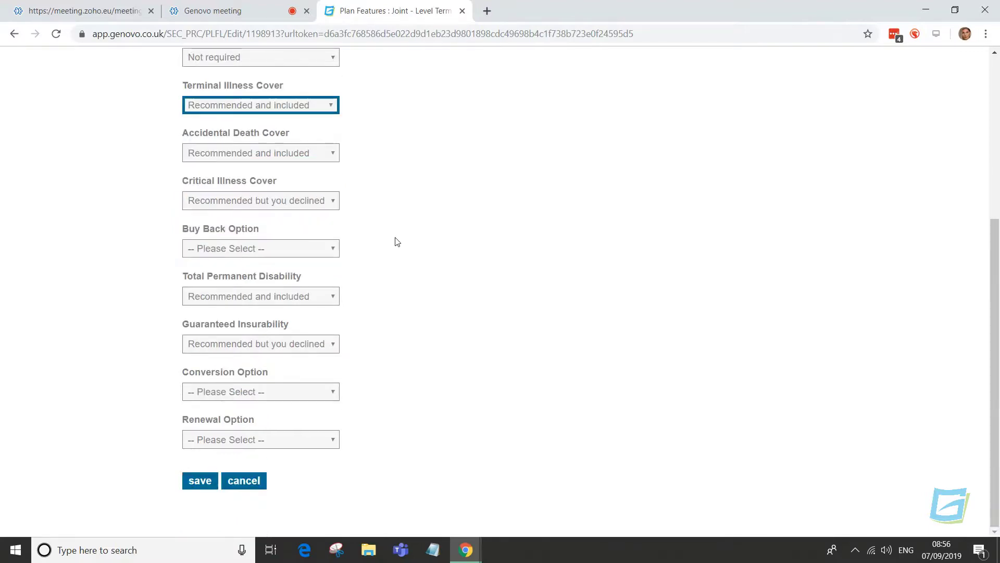
pyautogui.click(242, 482)
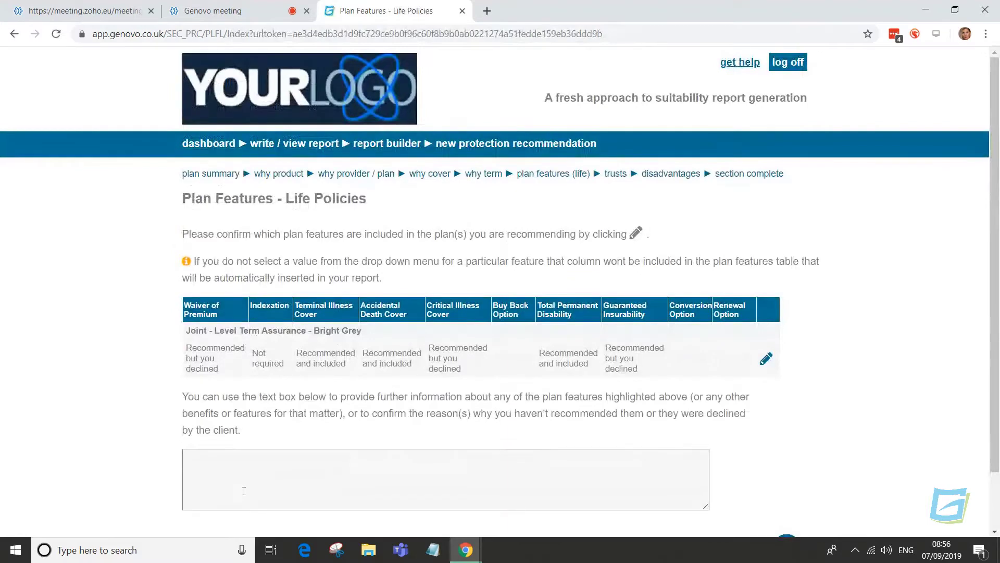
# - Advance to Trust Recommendation and examine the trust options for the joint Level Term Assurance plan, keeping Split Trust Recommended
pyautogui.scroll(-2, 244, 491)
pyautogui.click(787, 482)
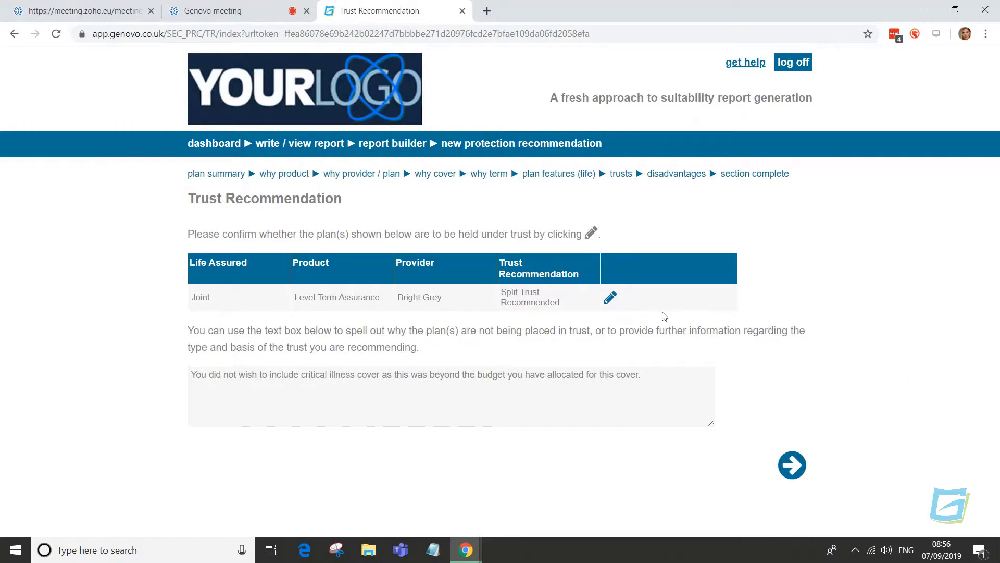
pyautogui.click(611, 298)
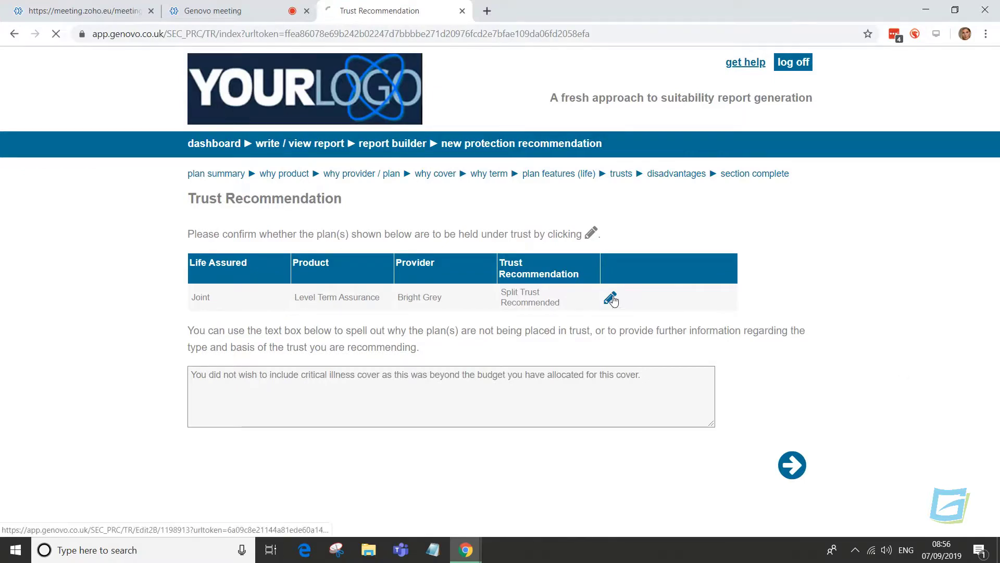
pyautogui.click(644, 288)
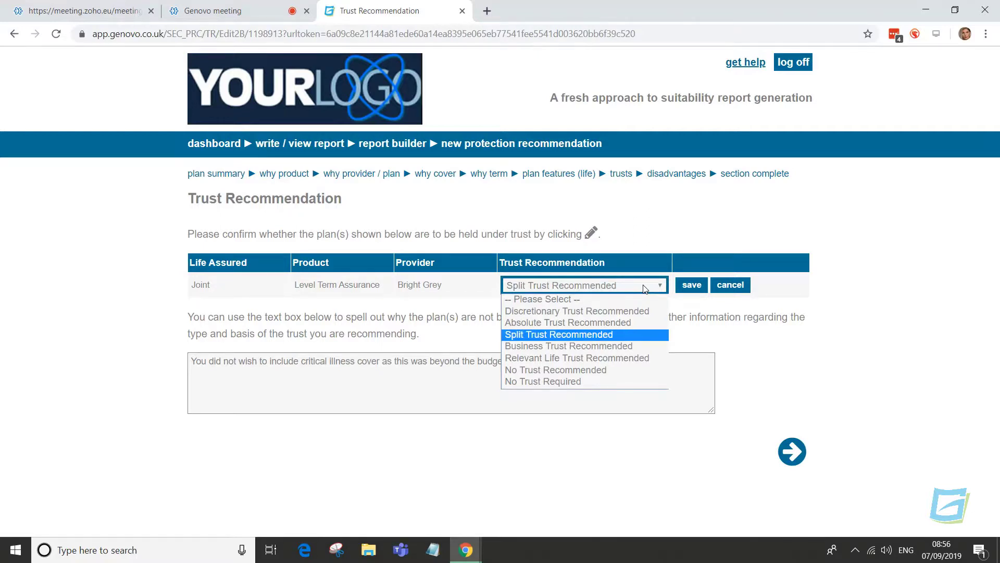
pyautogui.click(896, 290)
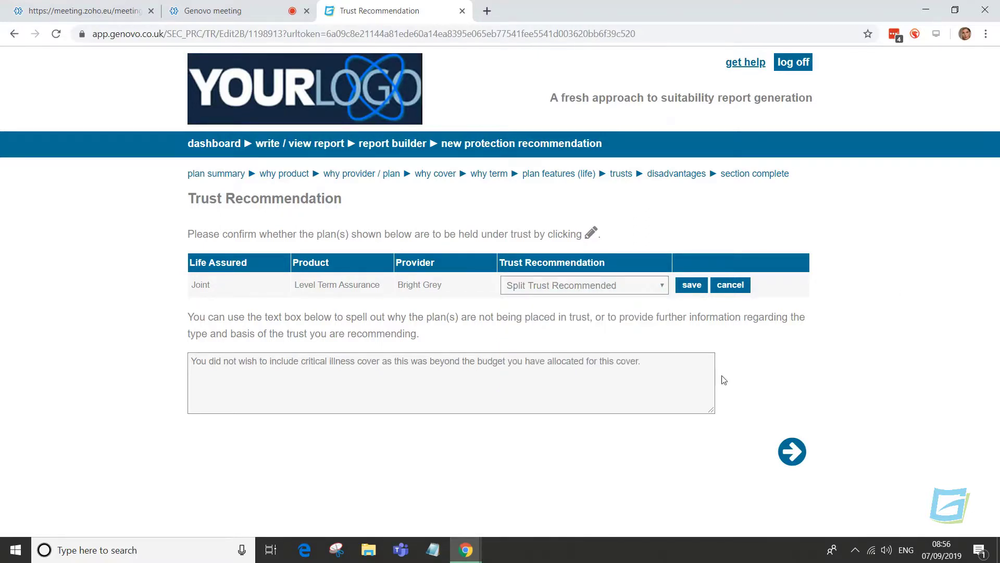
pyautogui.click(660, 374)
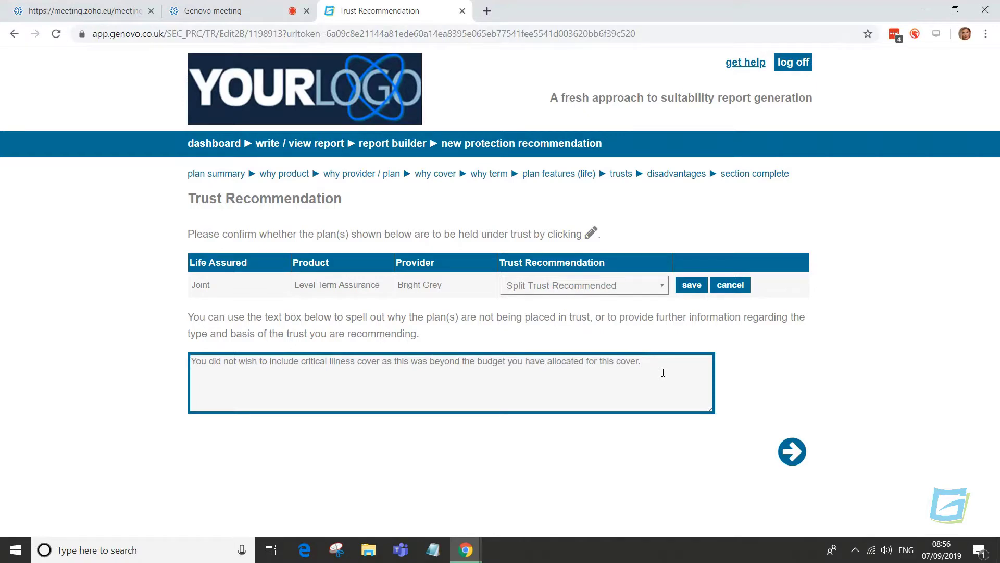
# - Advance to Key Disadvantages and review the full list of advice reasons, keeping the existing selection
pyautogui.click(792, 452)
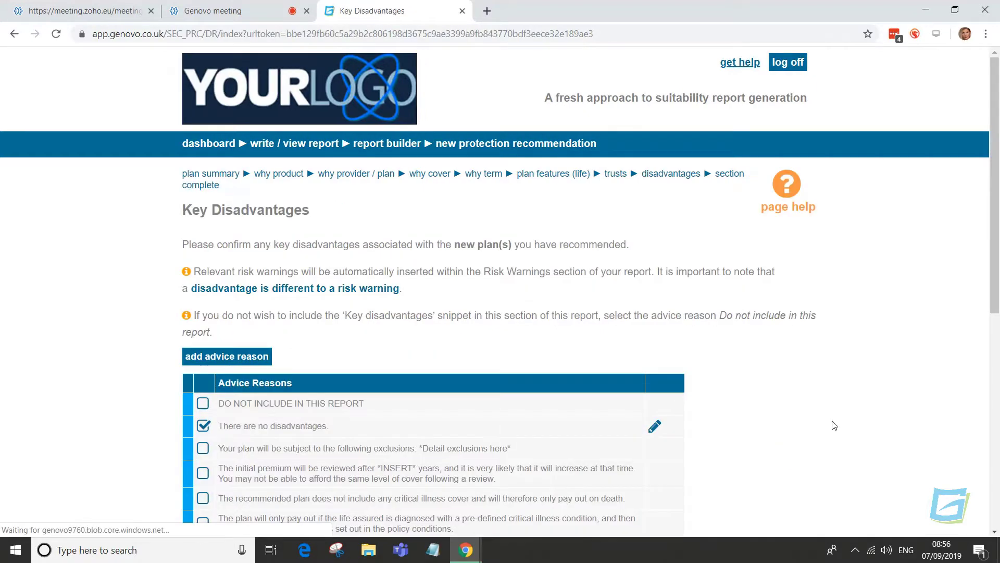
pyautogui.scroll(-1, 834, 422)
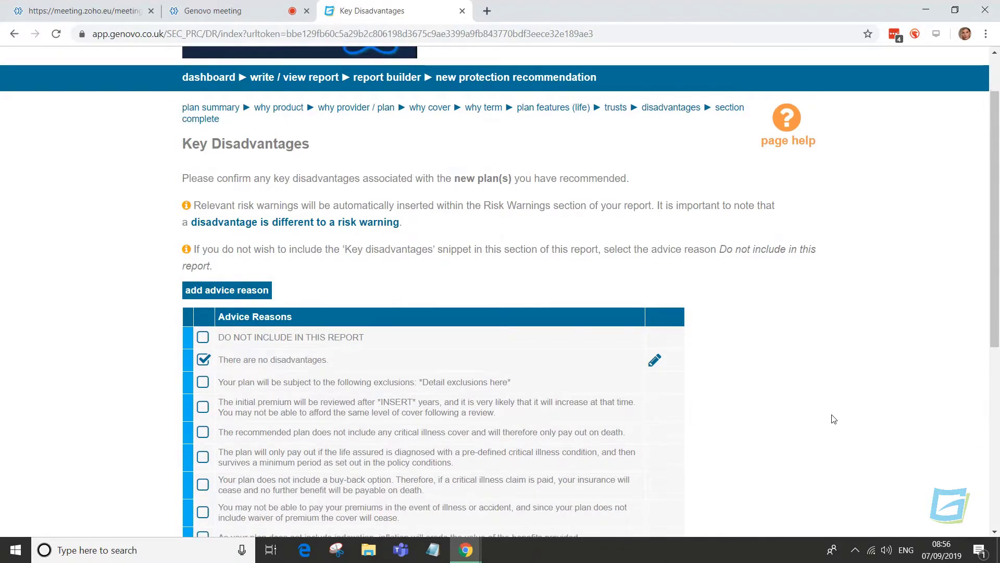
pyautogui.scroll(-1, 838, 419)
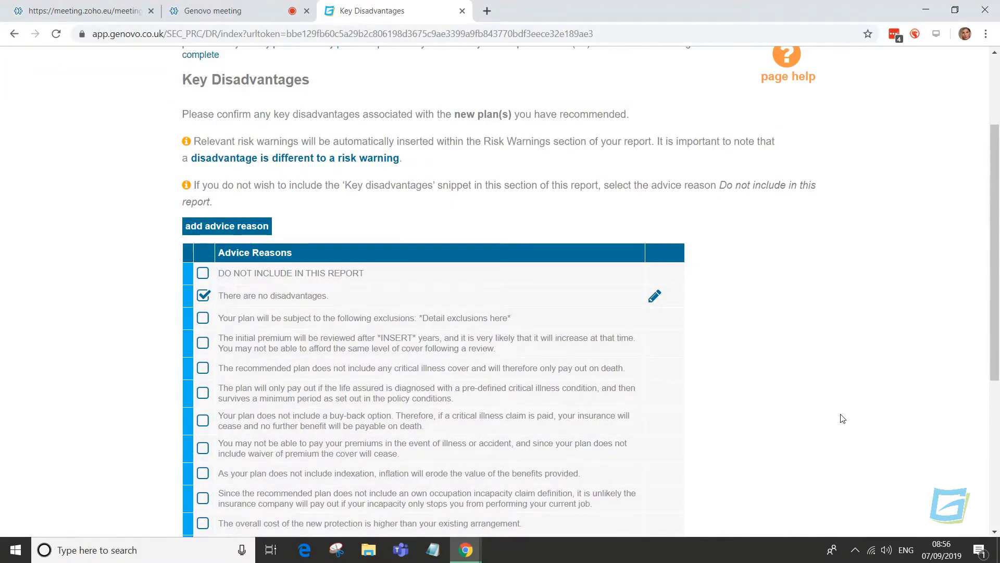
pyautogui.scroll(-1, 869, 448)
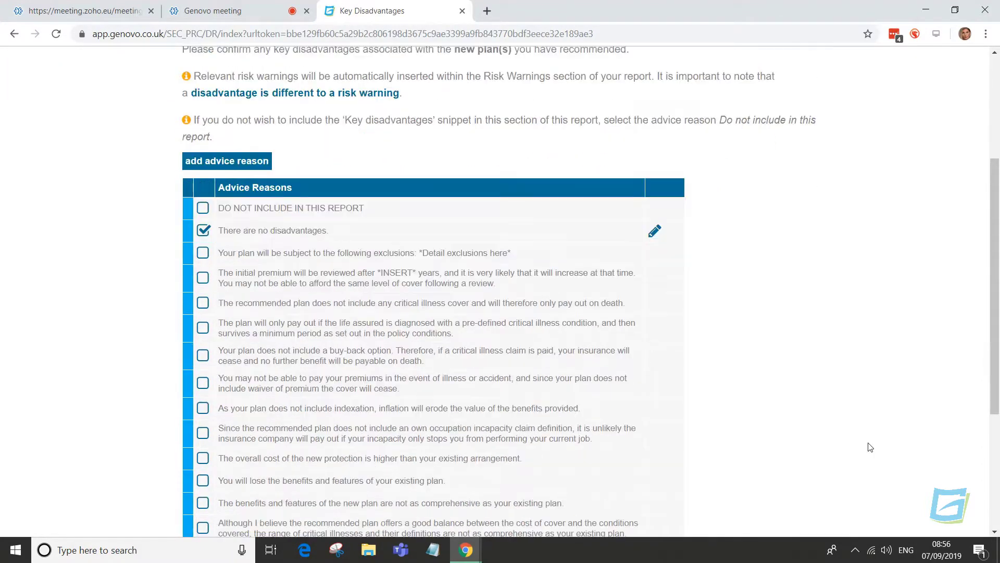
pyautogui.scroll(-1, 870, 448)
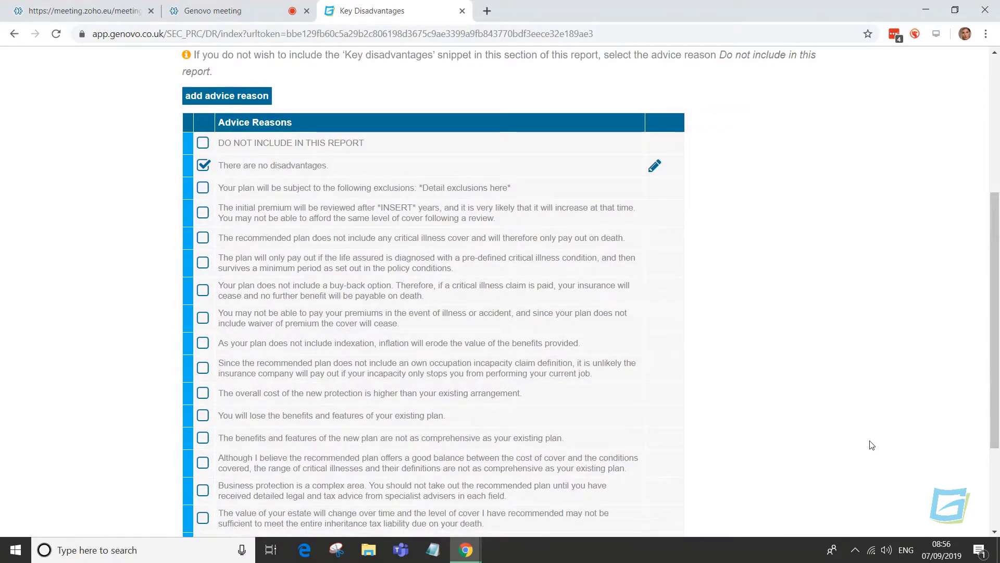
pyautogui.scroll(-1, 873, 444)
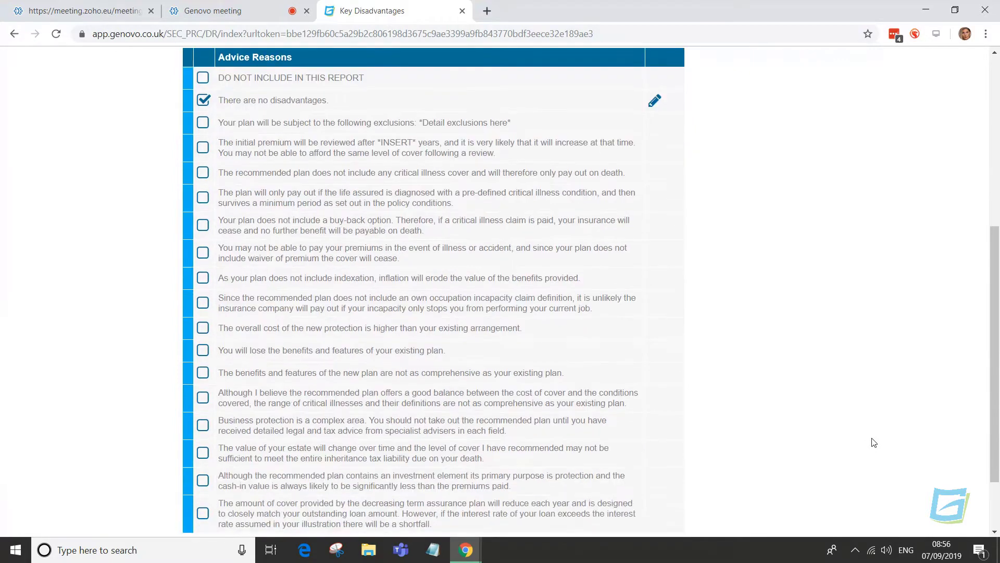
pyautogui.scroll(-1, 873, 441)
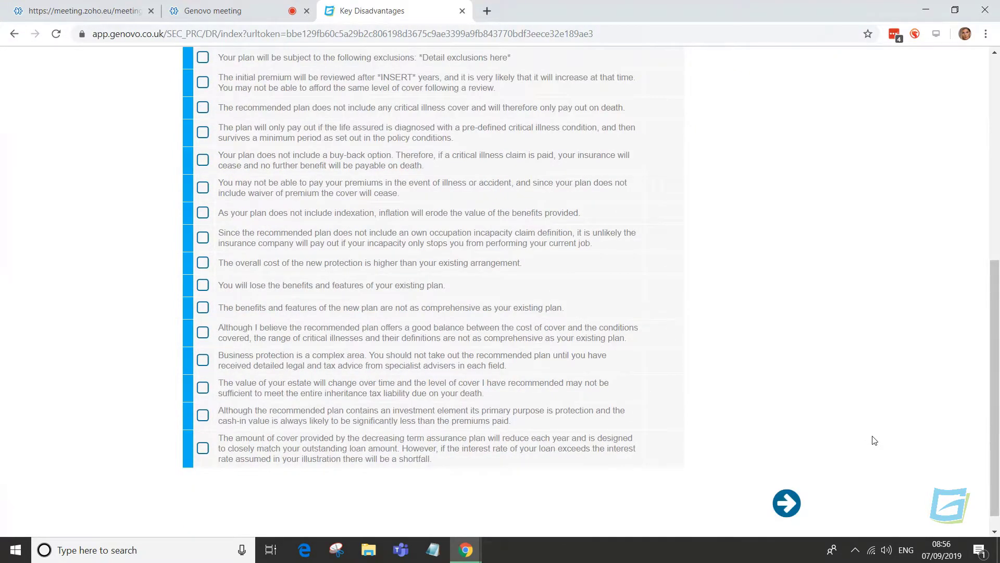
pyautogui.scroll(-1, 874, 440)
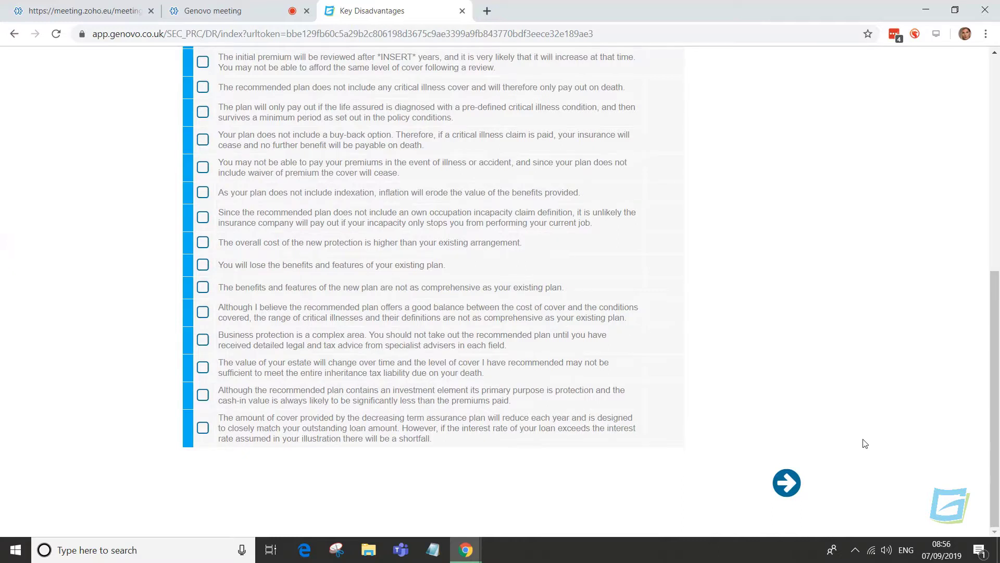
# - Complete the New Protection Recommendation section and return to the report's section list in the Report Builder
pyautogui.click(796, 490)
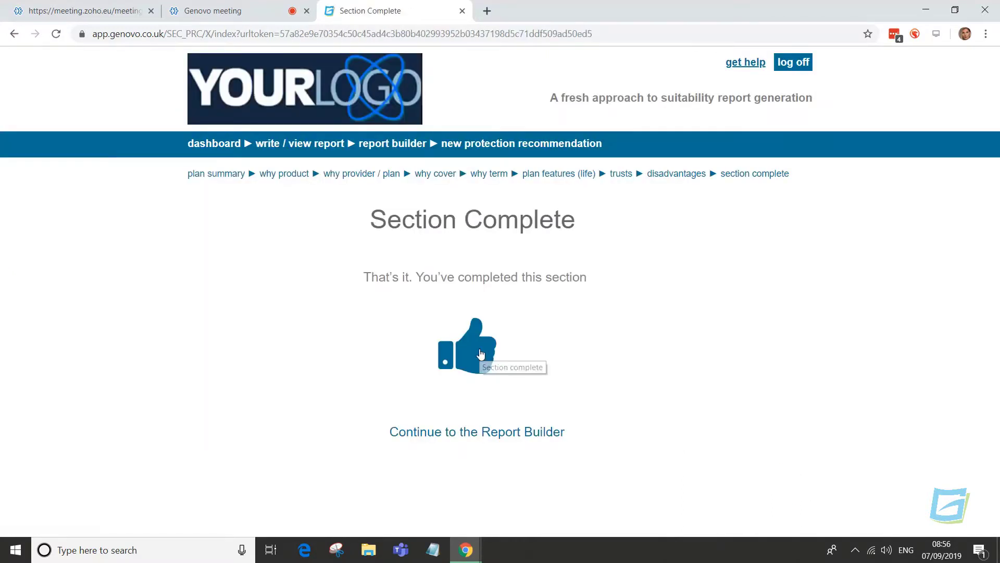
pyautogui.click(480, 354)
pyautogui.scroll(-5, 730, 361)
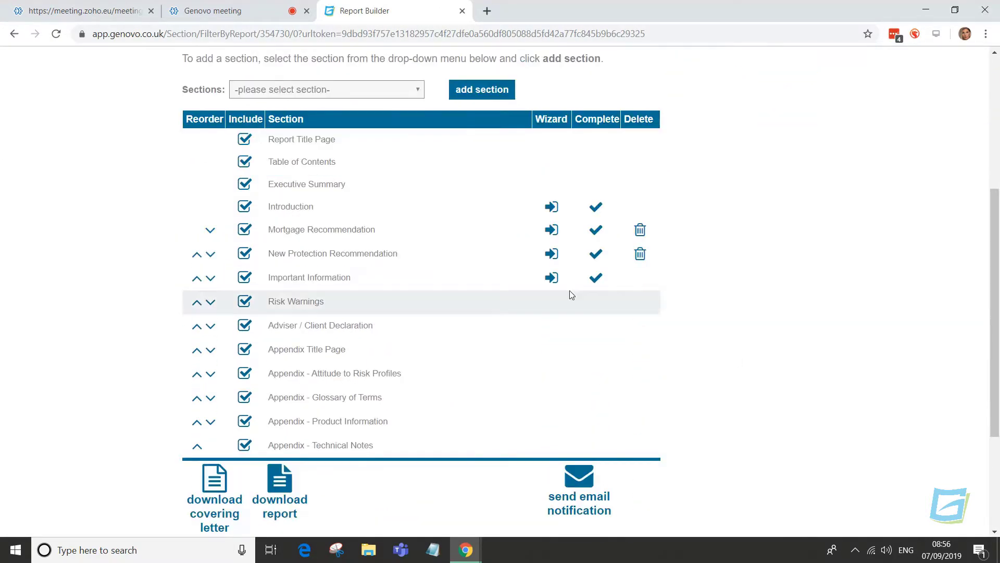
# - Open the Important Information wizard and review the adviser remuneration for the mortgage and protection advice
pyautogui.click(552, 277)
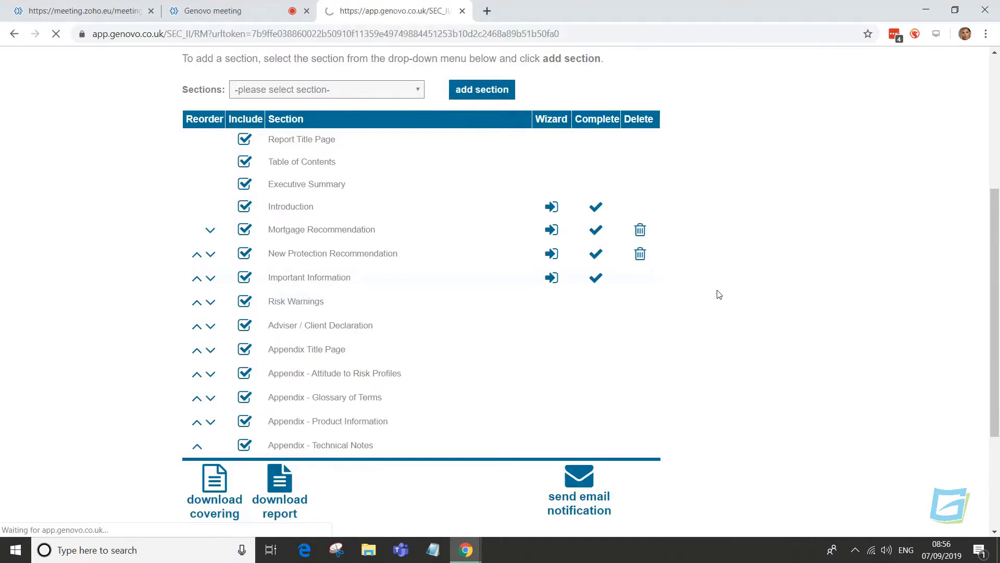
pyautogui.scroll(-1, 844, 277)
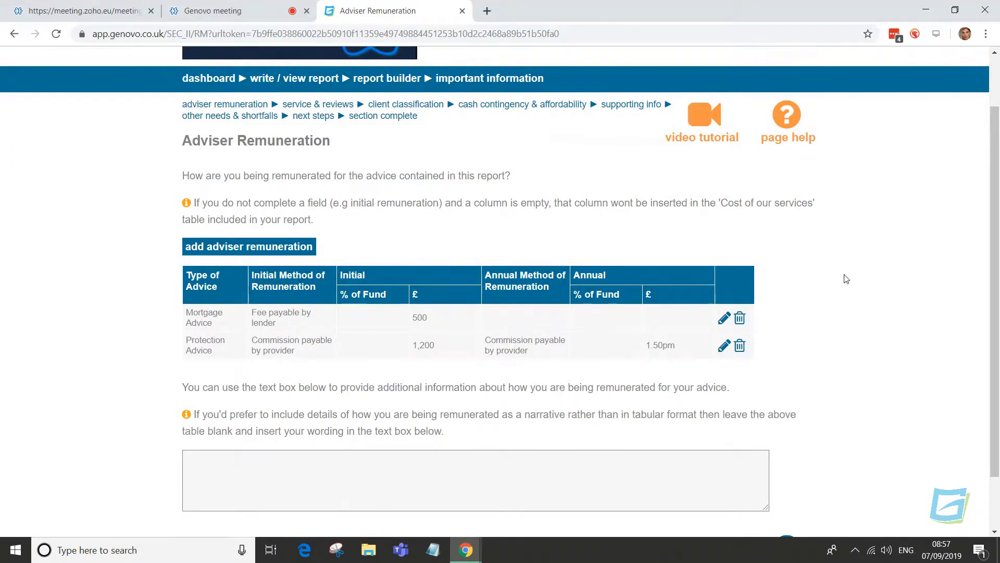
pyautogui.scroll(-1, 851, 280)
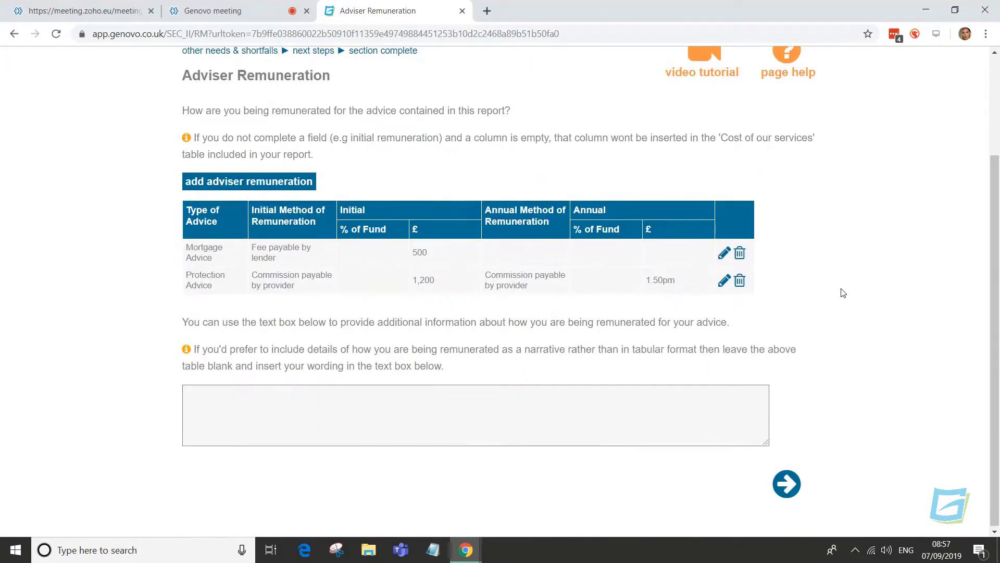
# - Advance through Service Proposition and Client Classification to Cash Contingency Fund & Affordability, reviewing the advice options and keeping the existing selections
pyautogui.click(793, 483)
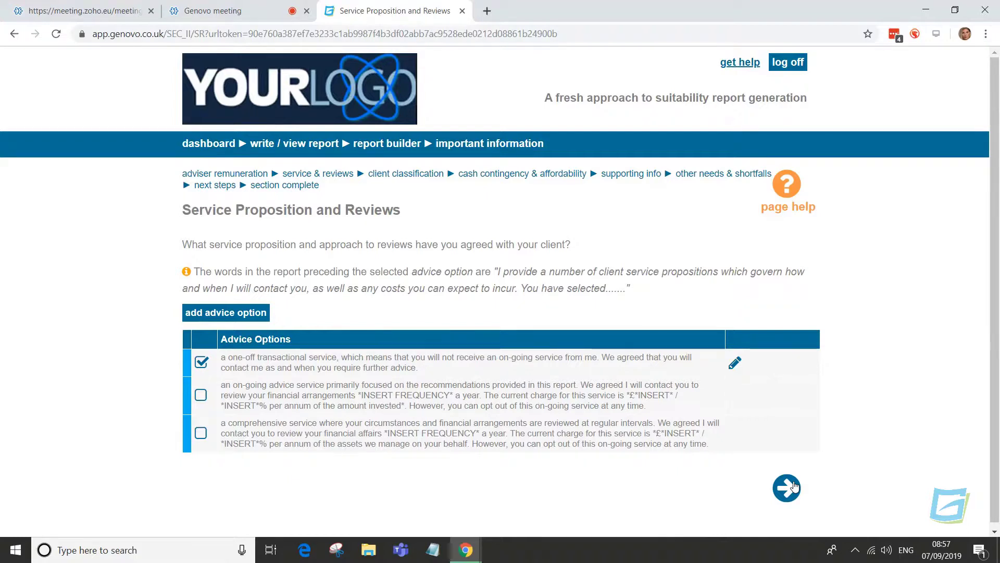
pyautogui.click(793, 486)
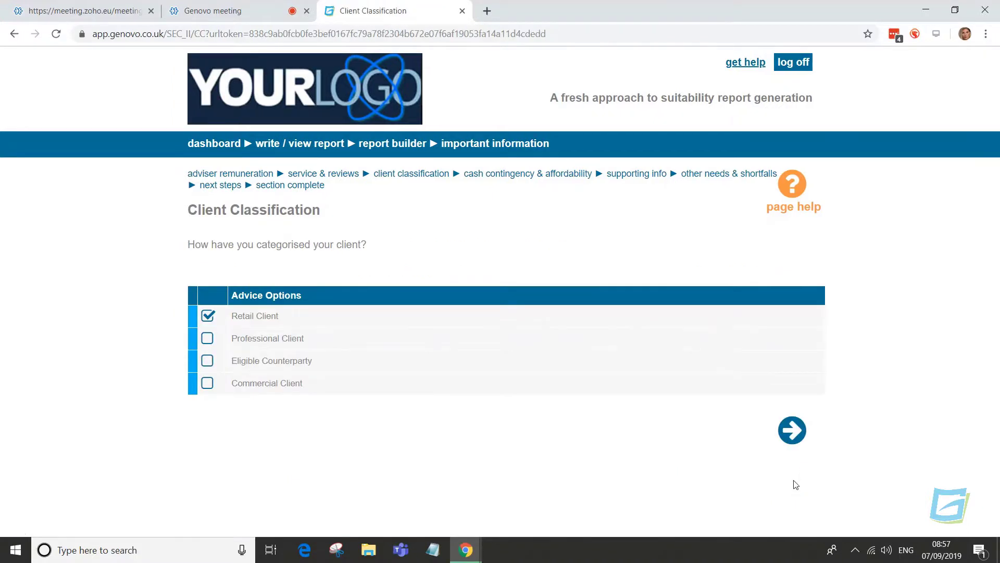
pyautogui.click(792, 431)
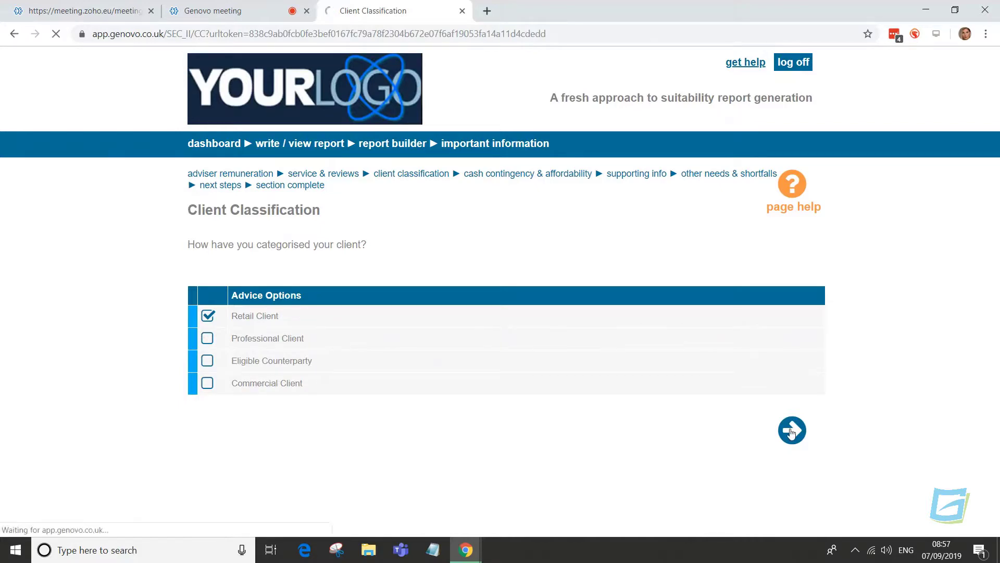
pyautogui.scroll(-2, 901, 376)
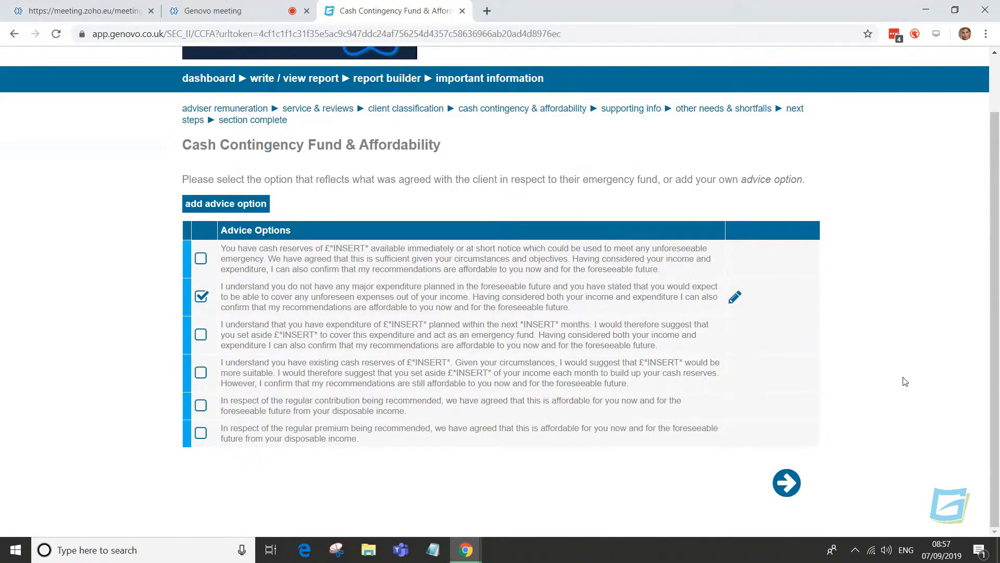
# - Advance to Supporting Information and review the list of documents given to the client, keeping the existing selections
pyautogui.click(785, 484)
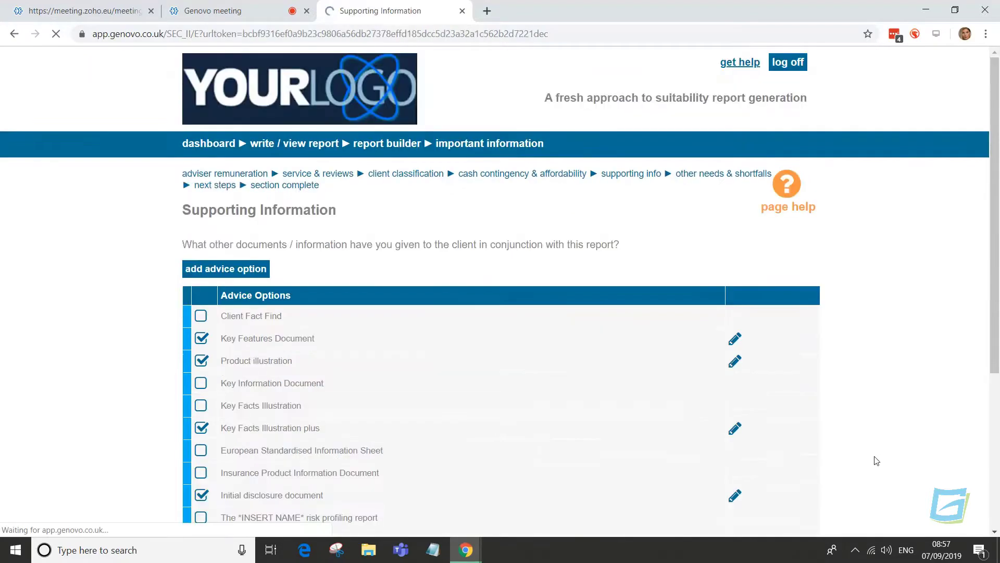
pyautogui.scroll(-2, 914, 434)
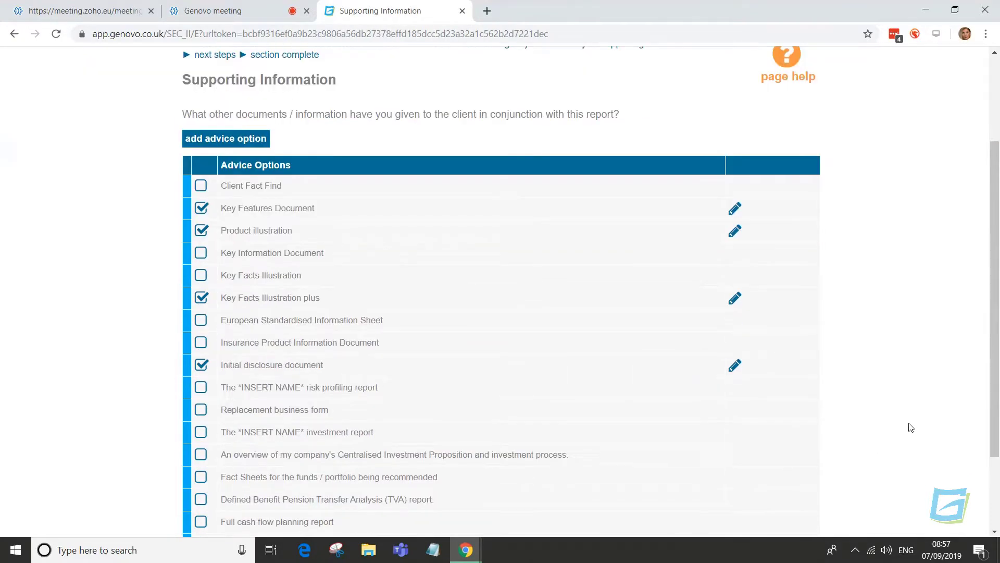
pyautogui.scroll(-1, 909, 423)
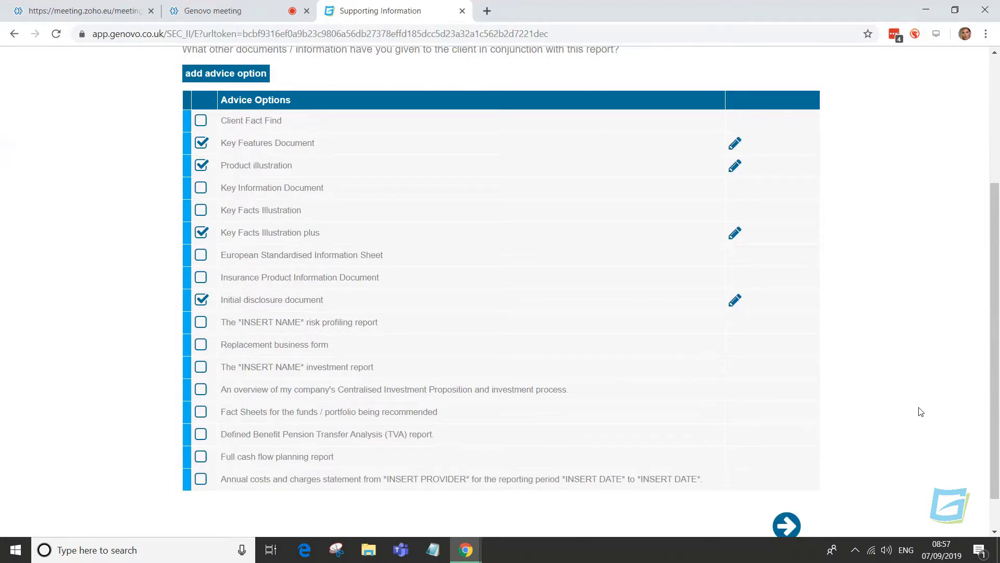
pyautogui.scroll(-1, 920, 412)
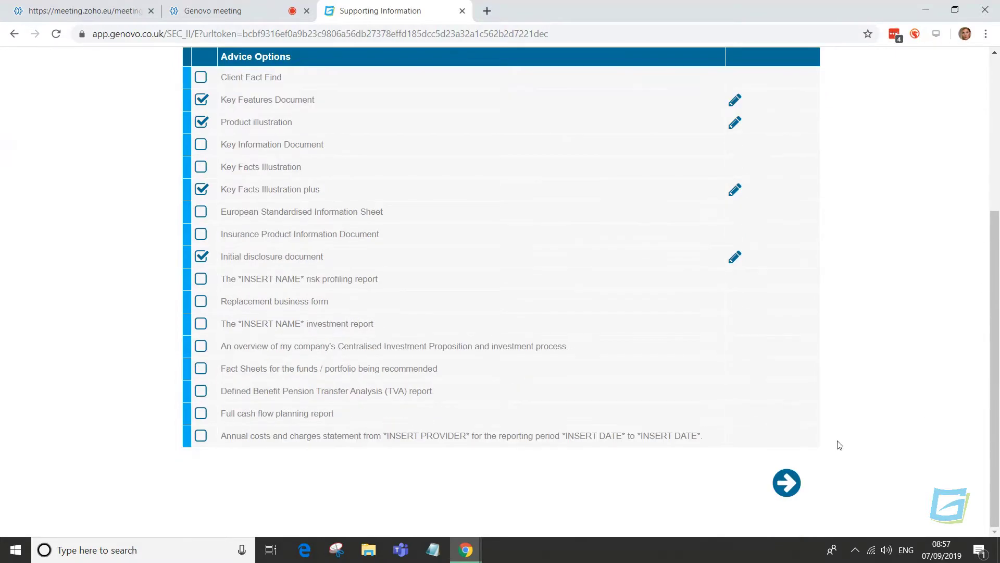
# - In Other Needs and Shortfalls, select Long term care planning with the advice reason "This is not a priority at the current time."
pyautogui.click(783, 489)
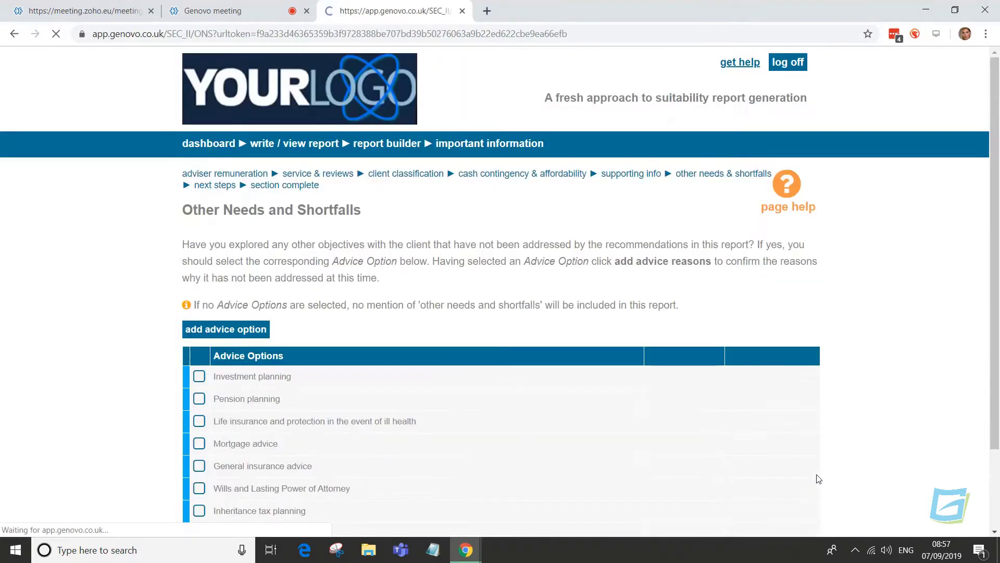
pyautogui.scroll(-1, 901, 434)
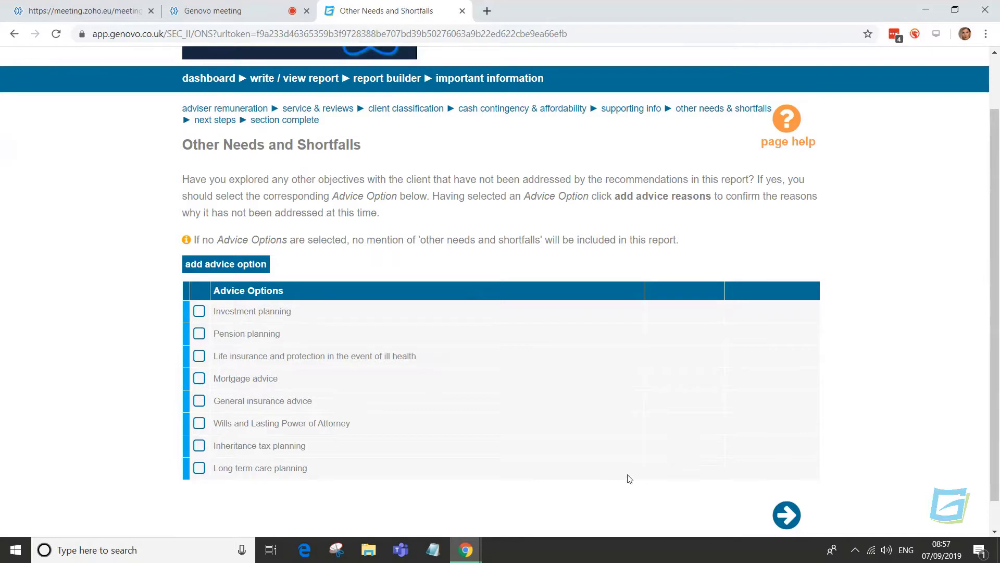
pyautogui.scroll(-1, 629, 478)
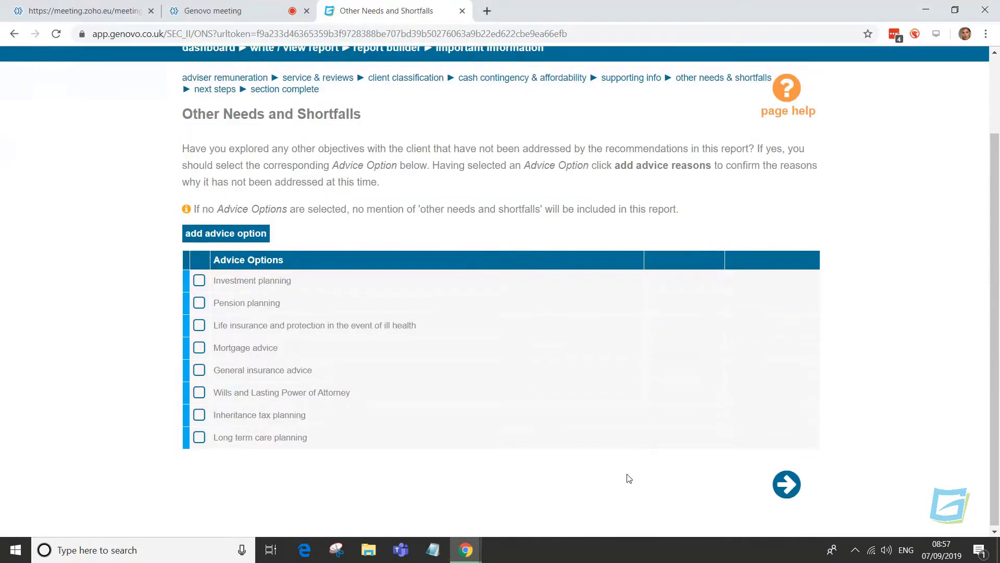
pyautogui.click(199, 436)
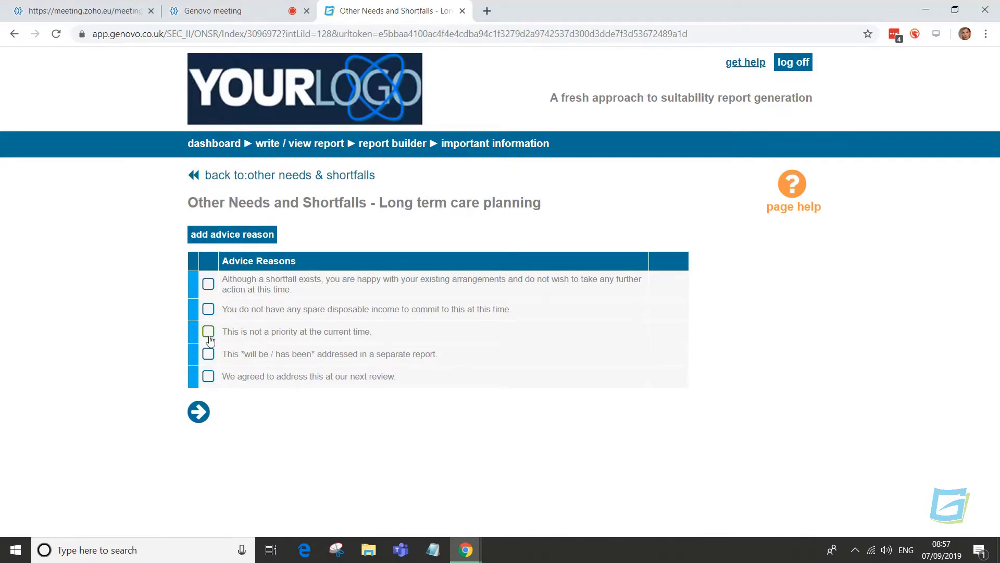
pyautogui.click(209, 333)
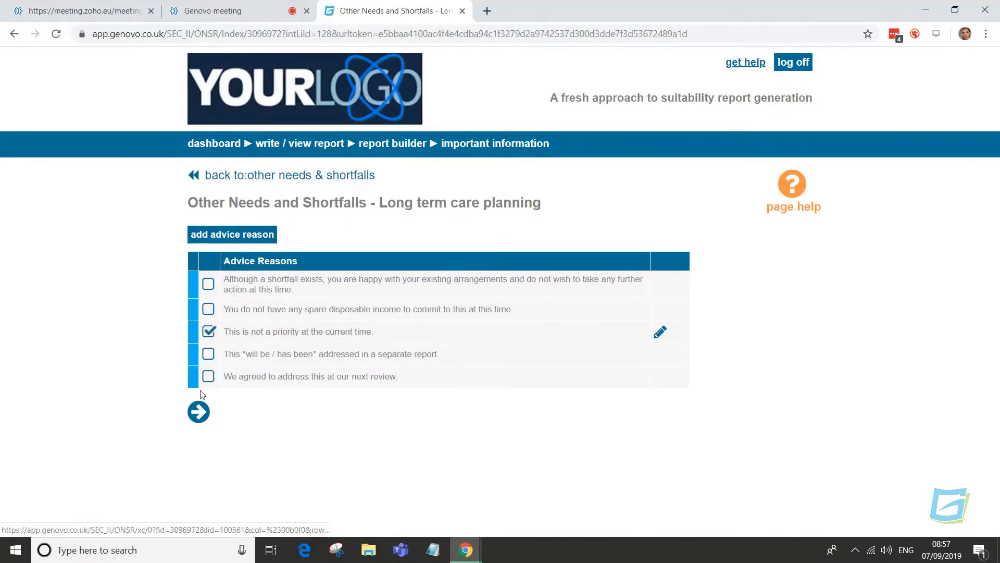
pyautogui.click(198, 412)
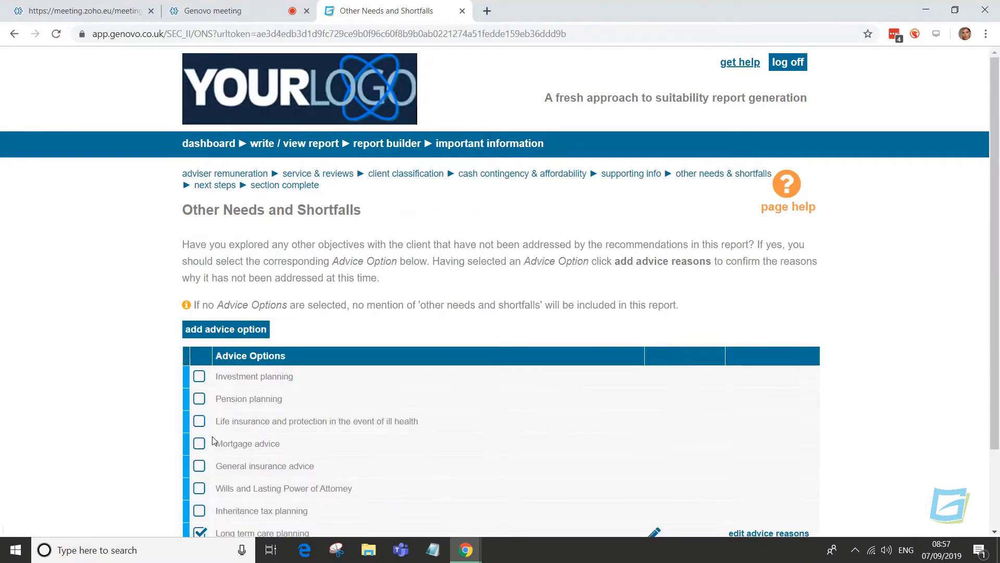
# - Advance to Next Steps and review the advice options describing what the client can expect to happen
pyautogui.scroll(-3, 218, 439)
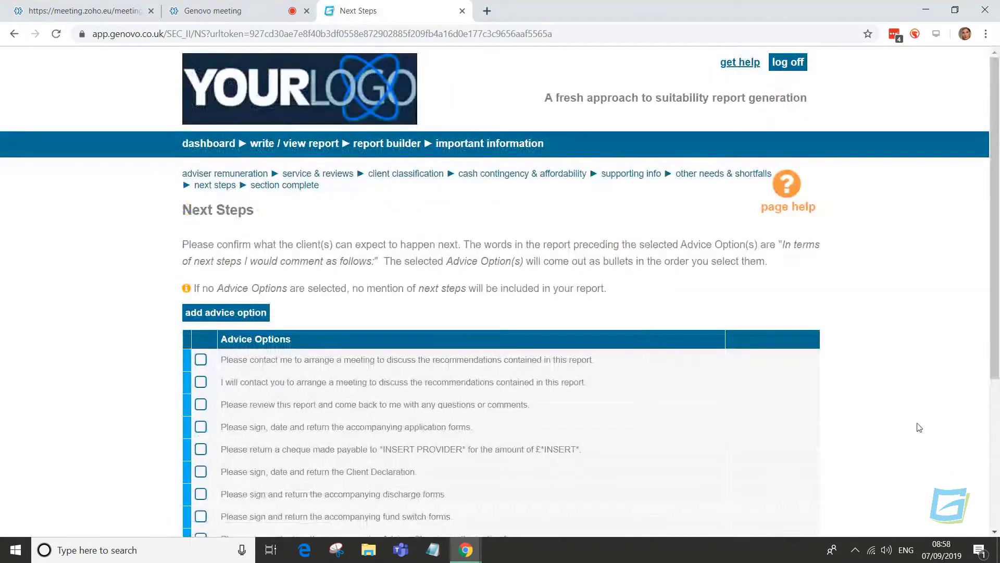
pyautogui.scroll(-1, 919, 427)
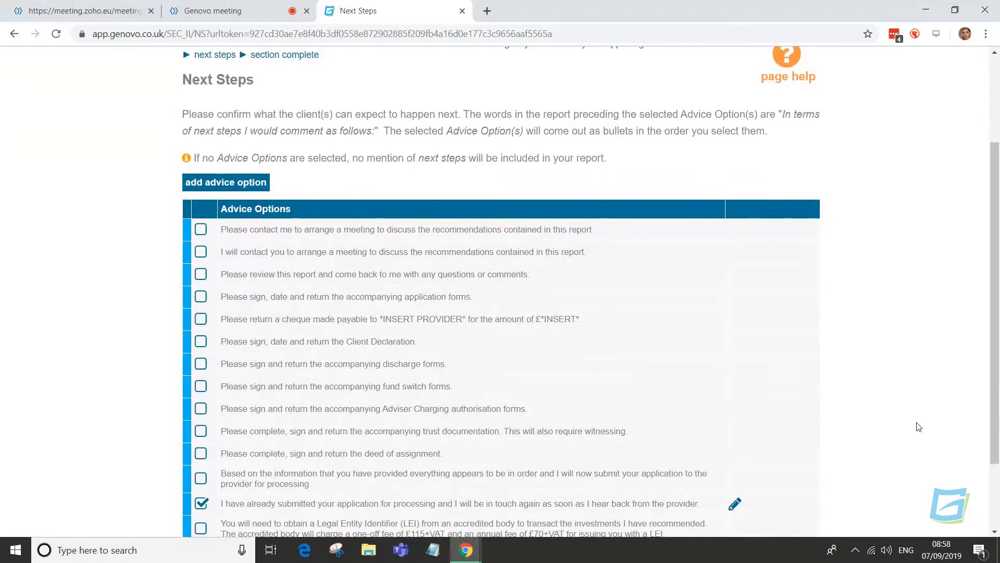
pyautogui.scroll(-1, 917, 427)
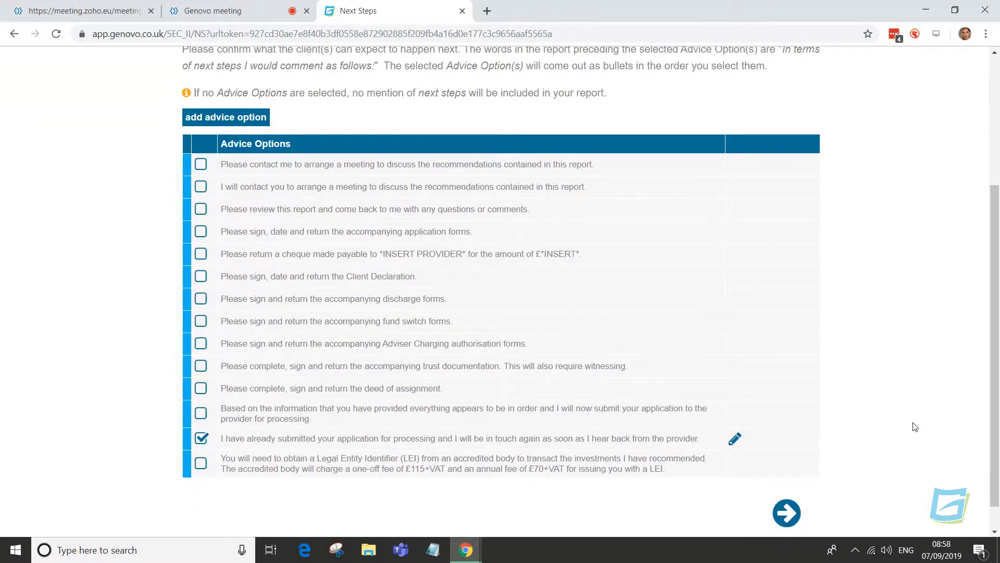
# - Finish the Important Information section from the Next Steps page and return to the Report Builder
pyautogui.click(787, 513)
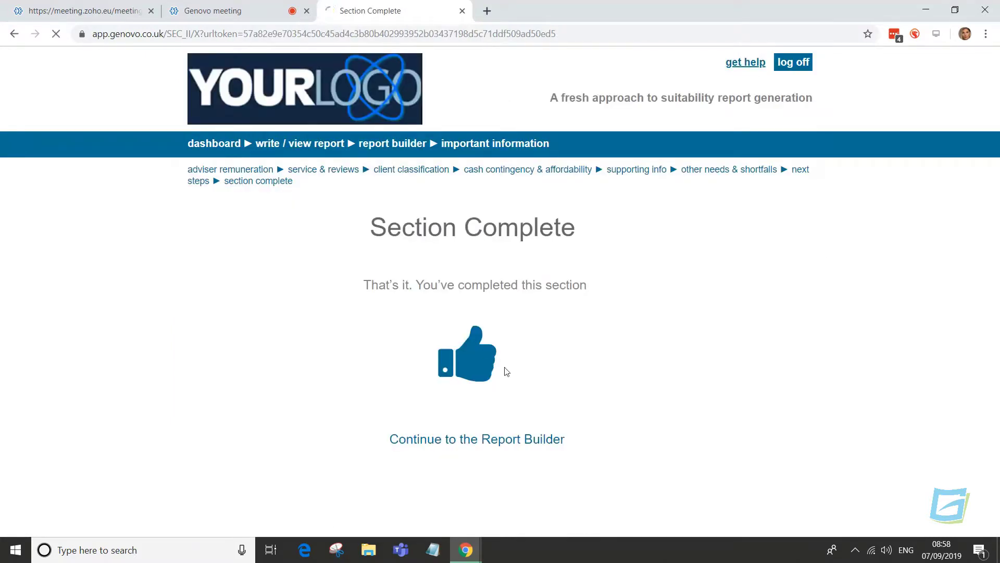
pyautogui.scroll(-3, 766, 375)
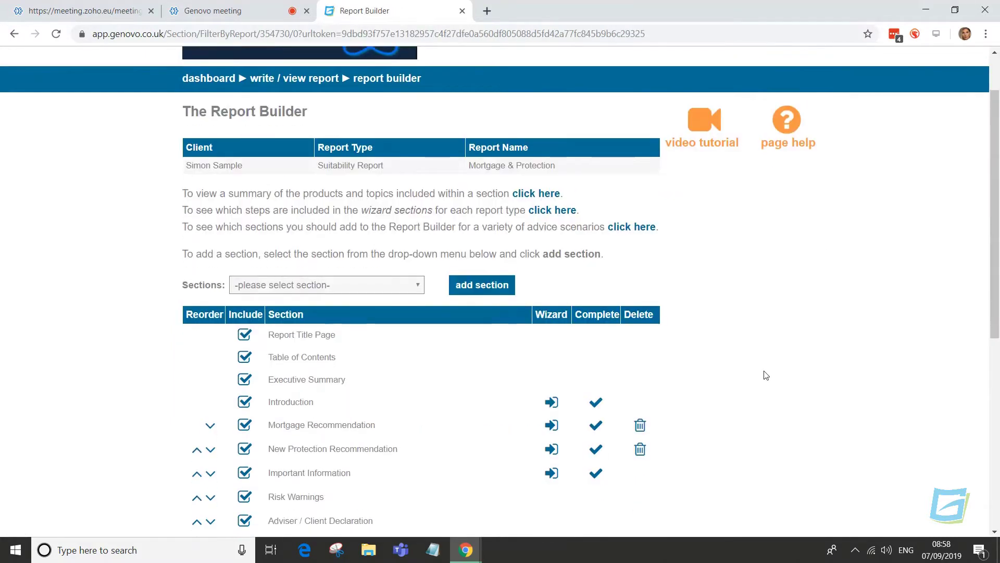
# - Download the completed Mortgage & Protection suitability report and enable editing of the document in Word
pyautogui.scroll(-2, 766, 375)
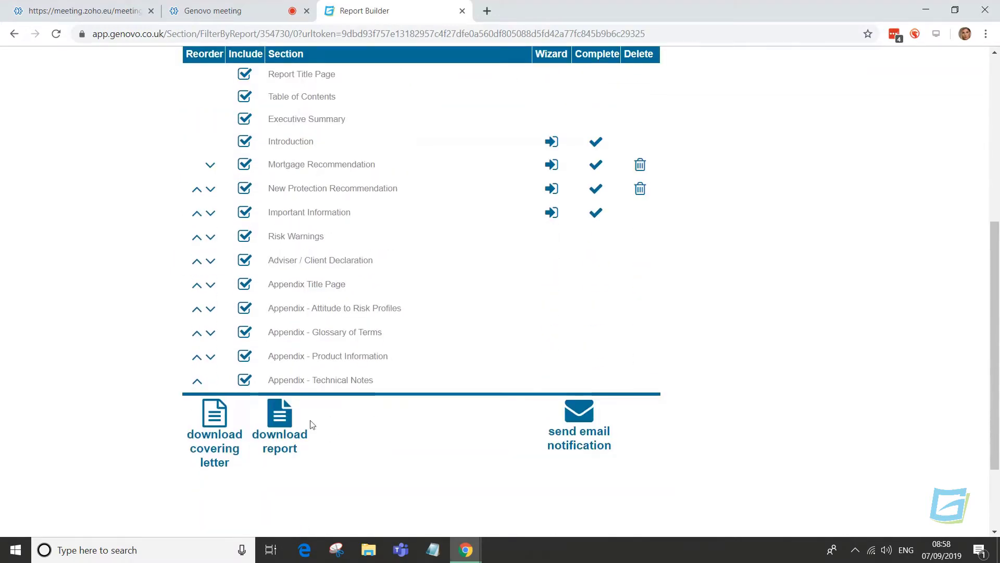
pyautogui.click(301, 430)
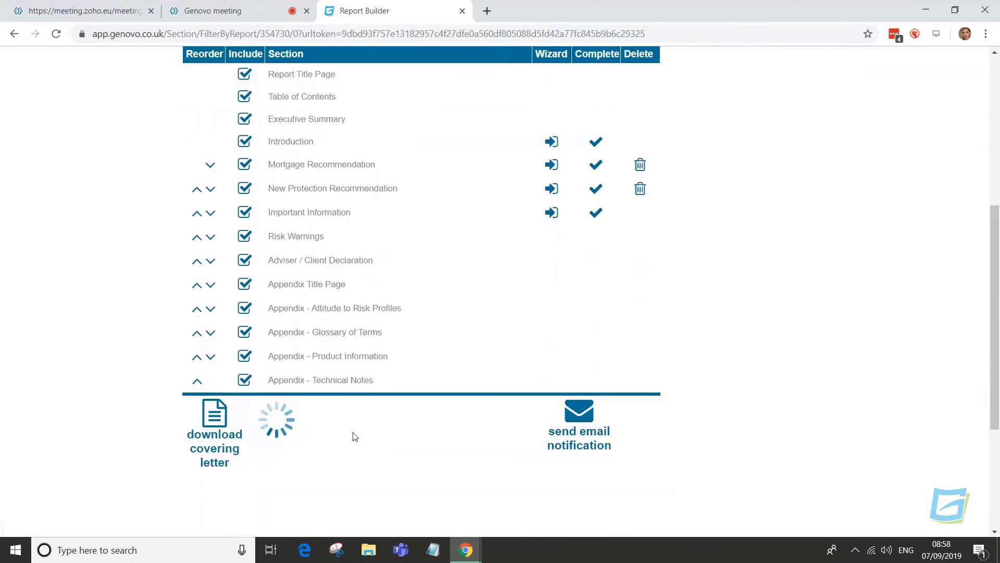
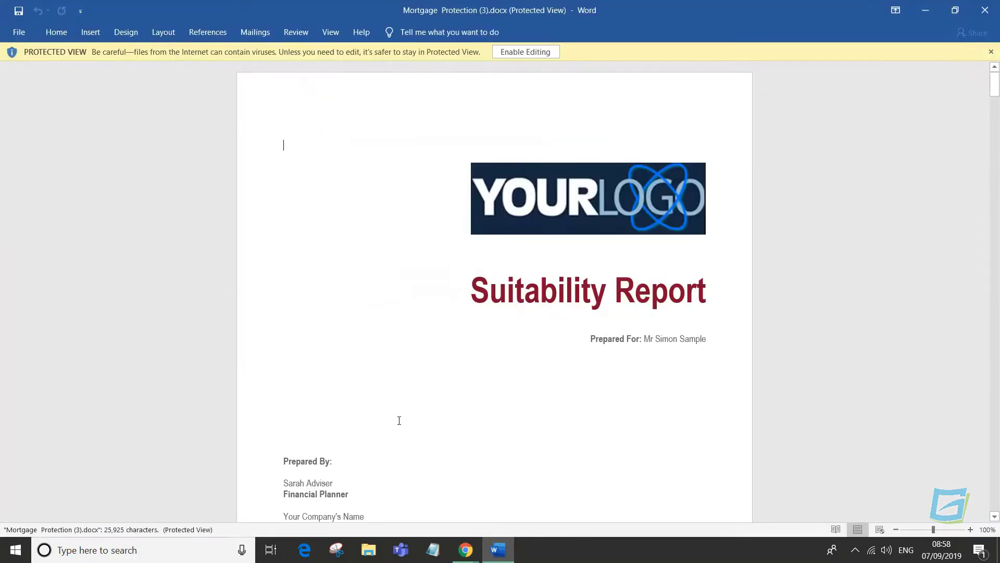
pyautogui.click(511, 55)
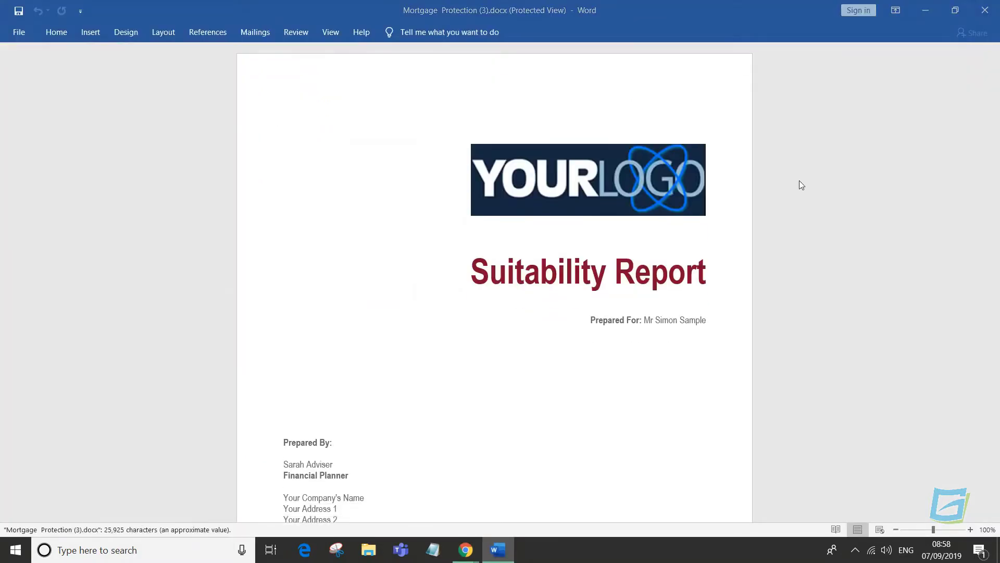
# - Review the suitability report's title page and Table of Contents
pyautogui.scroll(-2, 833, 222)
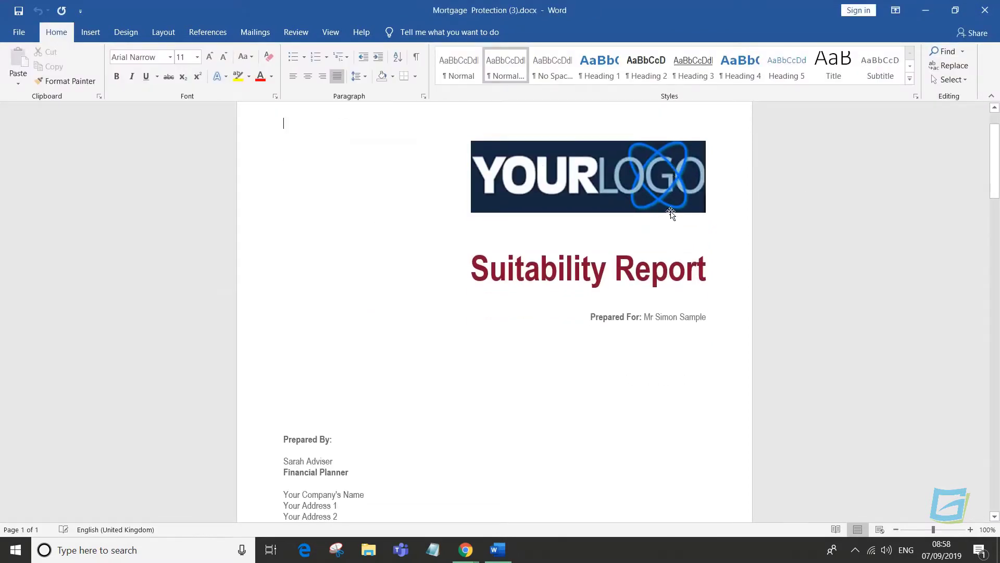
pyautogui.scroll(-2, 727, 246)
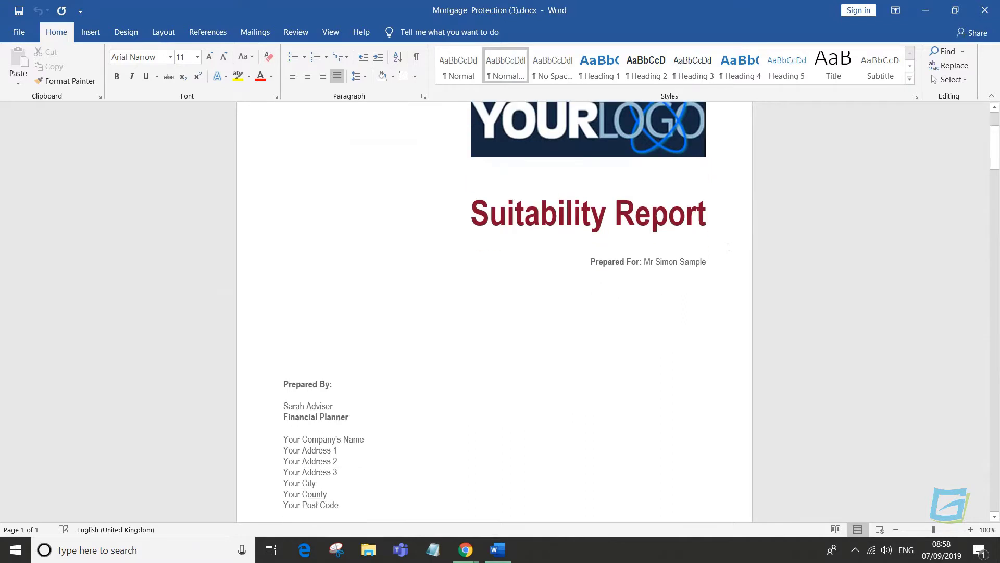
pyautogui.scroll(-5, 729, 247)
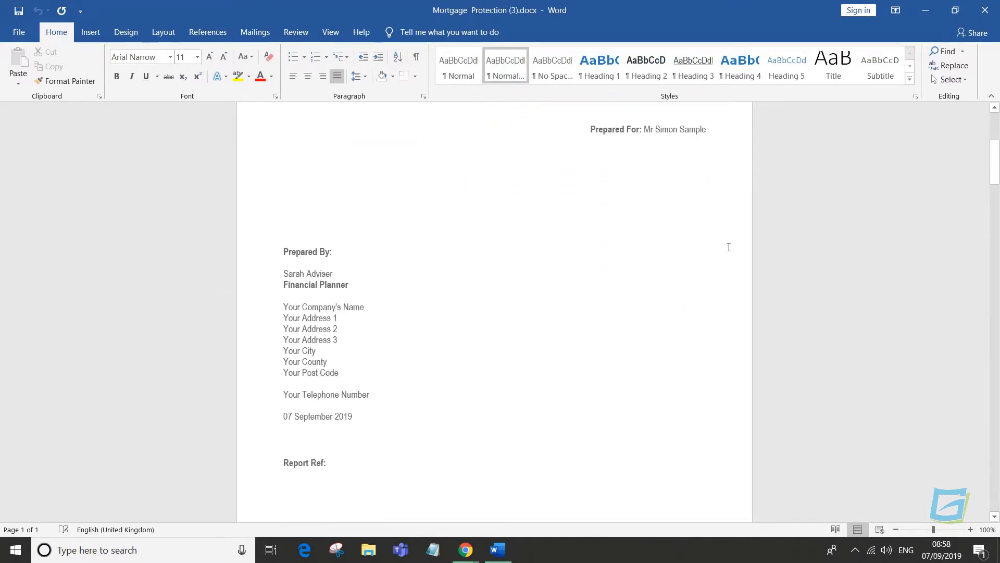
pyautogui.scroll(-1, 729, 247)
pyautogui.scroll(-7, 726, 243)
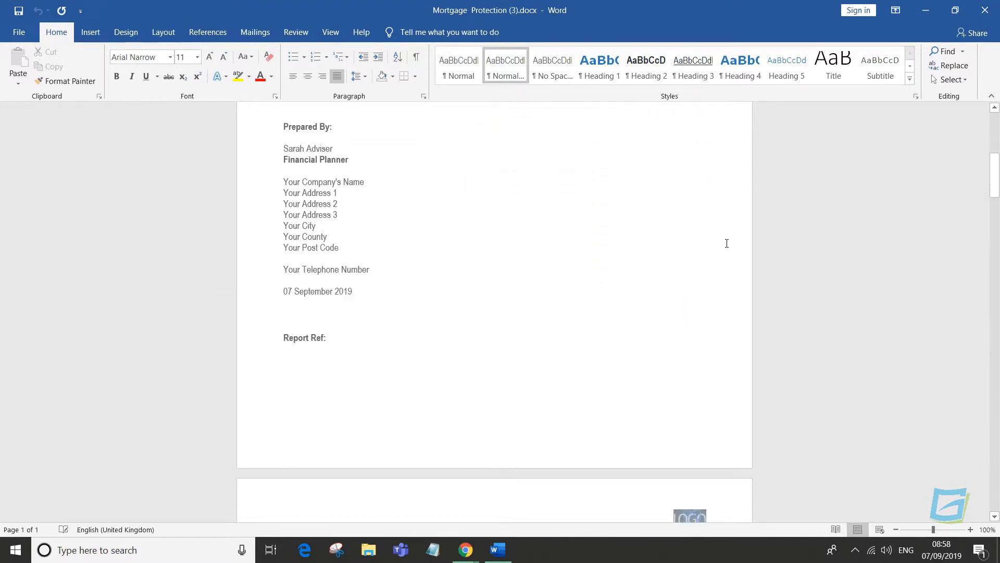
pyautogui.scroll(-6, 726, 244)
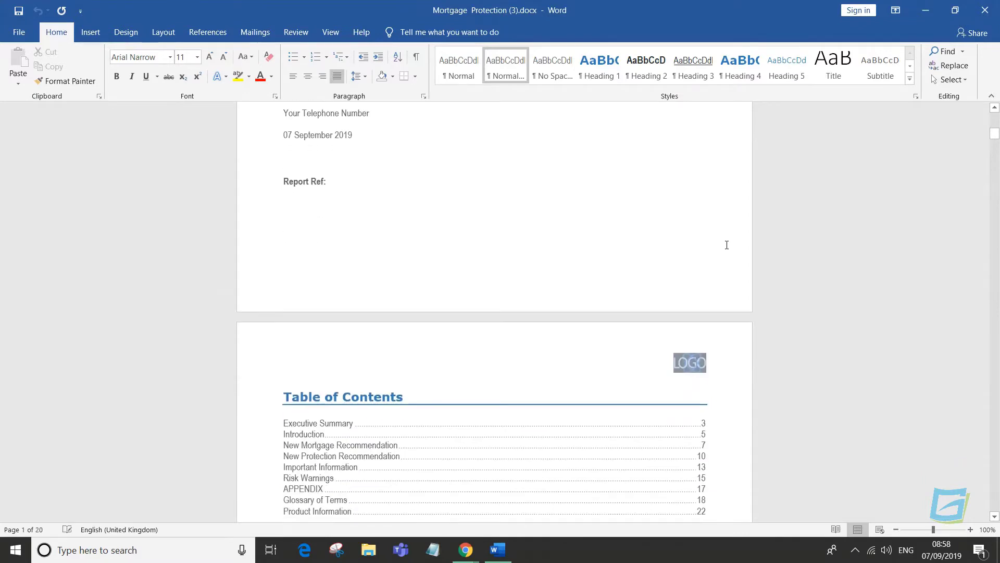
pyautogui.scroll(-5, 728, 249)
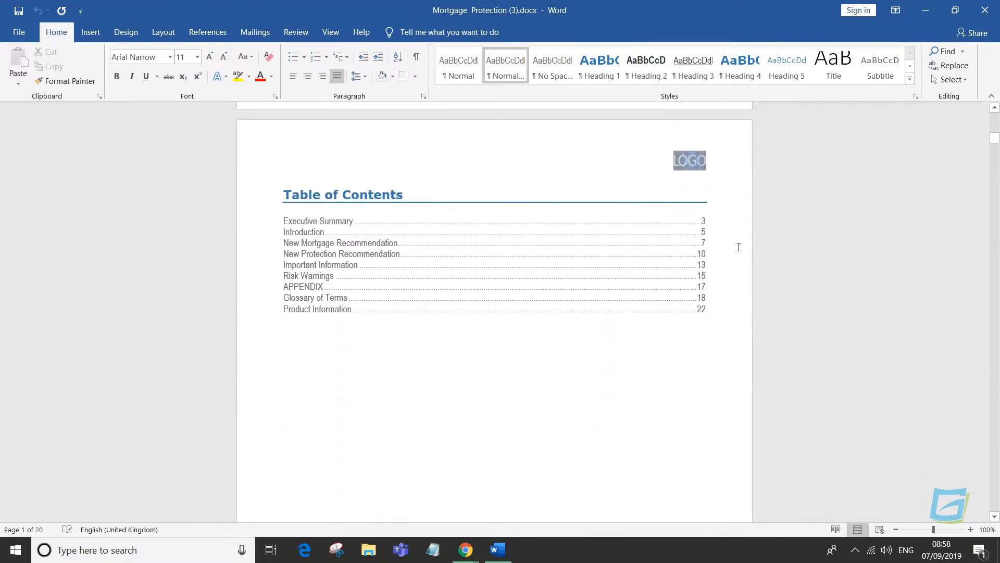
pyautogui.scroll(-5, 739, 247)
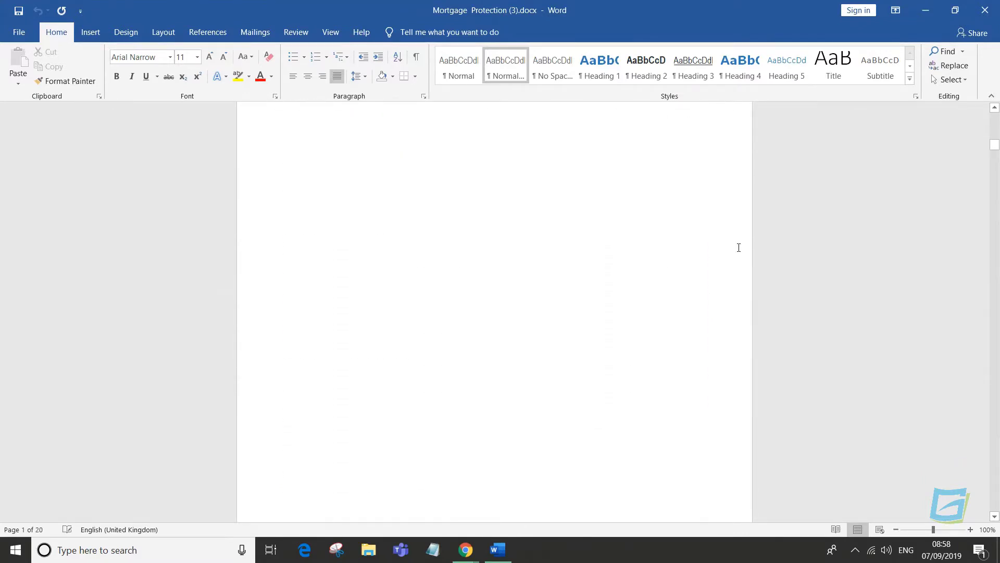
# - Review the Executive Summary, including the objectives and the mortgage and new protection recommendation tables
pyautogui.scroll(-10, 739, 247)
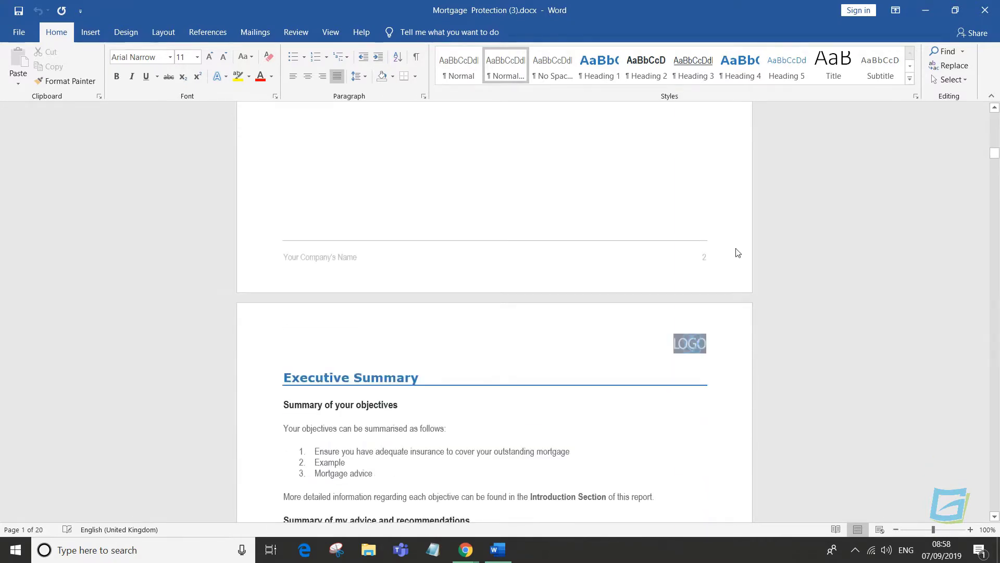
pyautogui.scroll(-8, 738, 253)
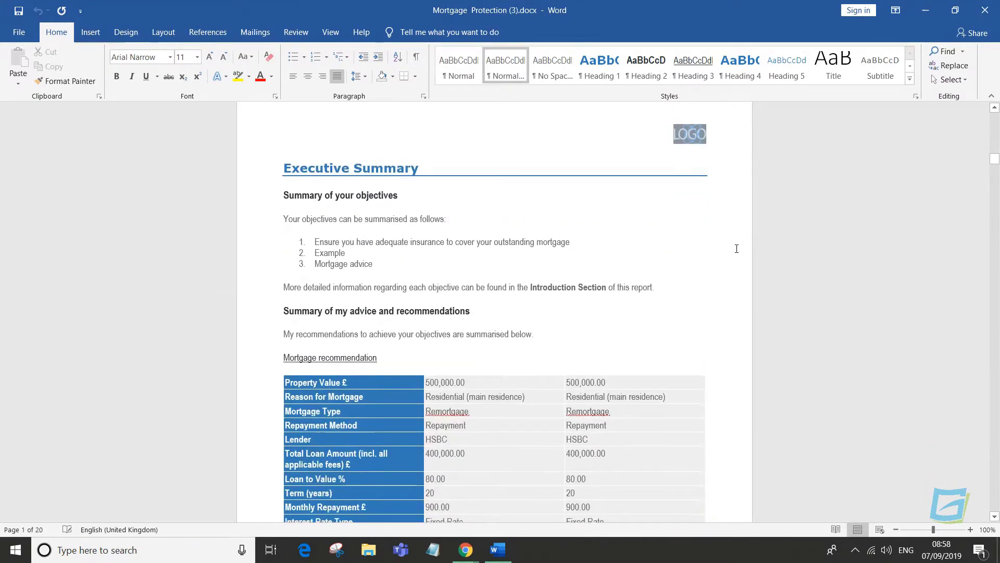
pyautogui.scroll(-9, 736, 249)
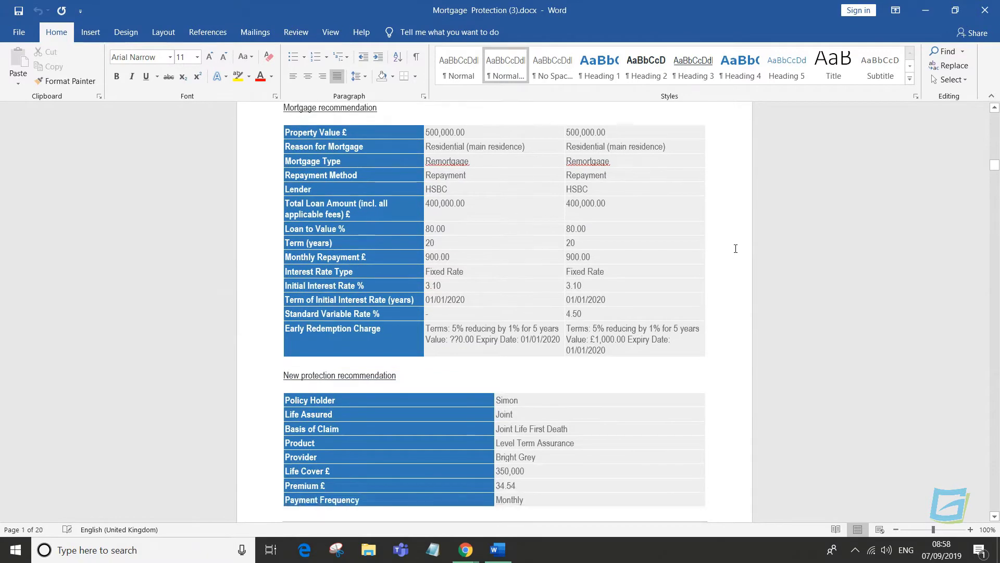
pyautogui.scroll(-9, 736, 248)
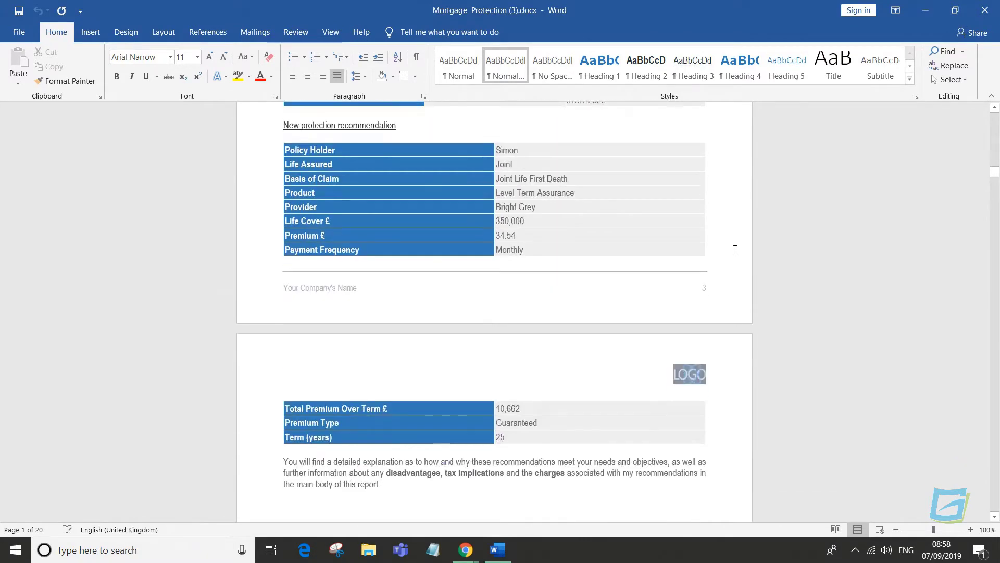
pyautogui.scroll(-9, 735, 251)
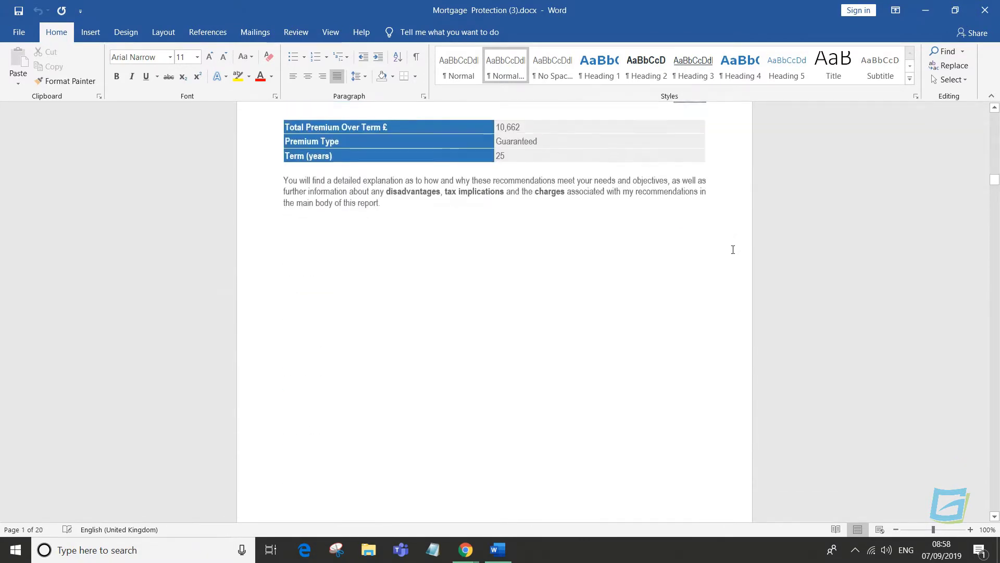
pyautogui.scroll(-9, 733, 250)
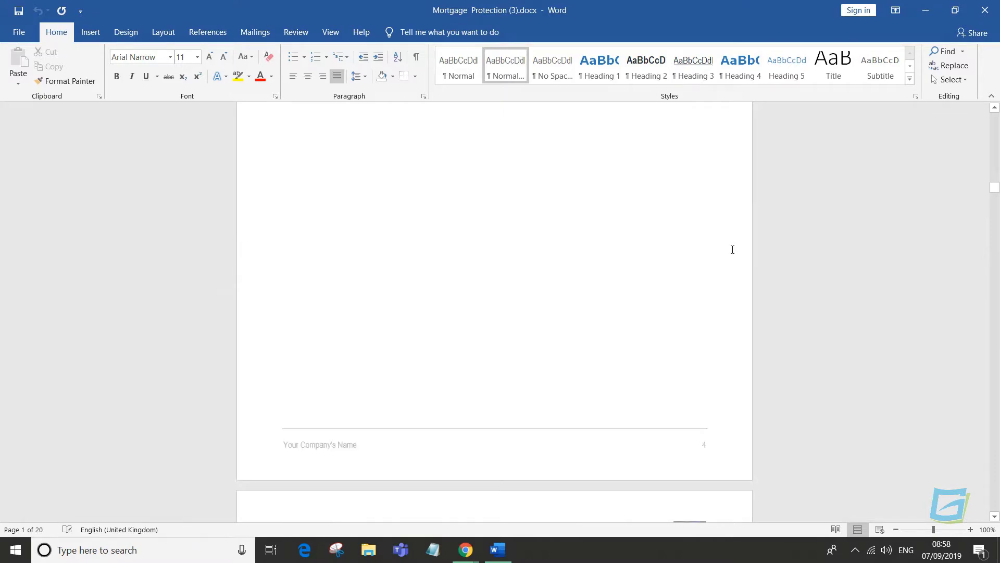
pyautogui.scroll(-9, 732, 250)
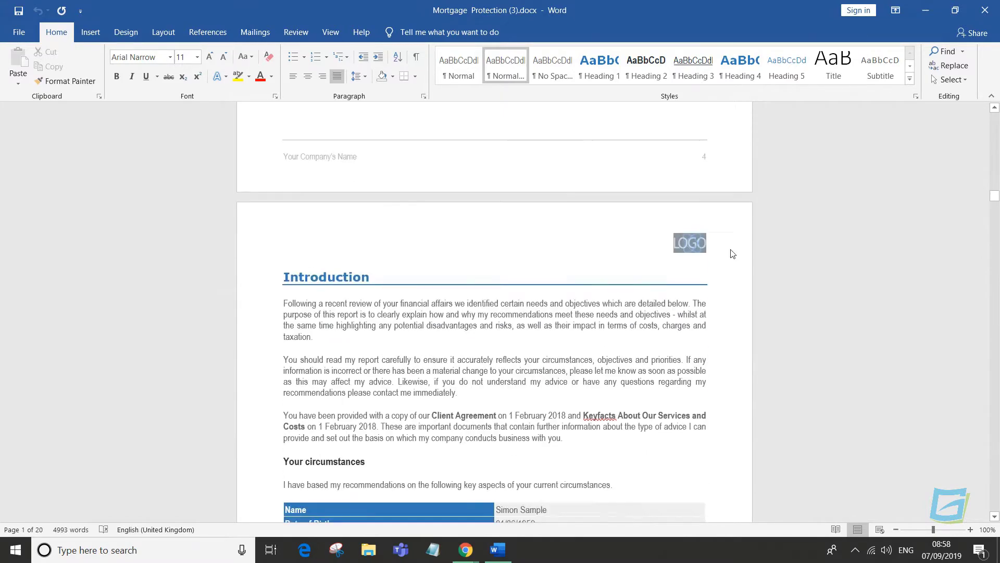
# - In the Introduction, remove the extra blank lines above the heading "Your needs and objectives and the scope of my advice"
pyautogui.scroll(-4, 731, 250)
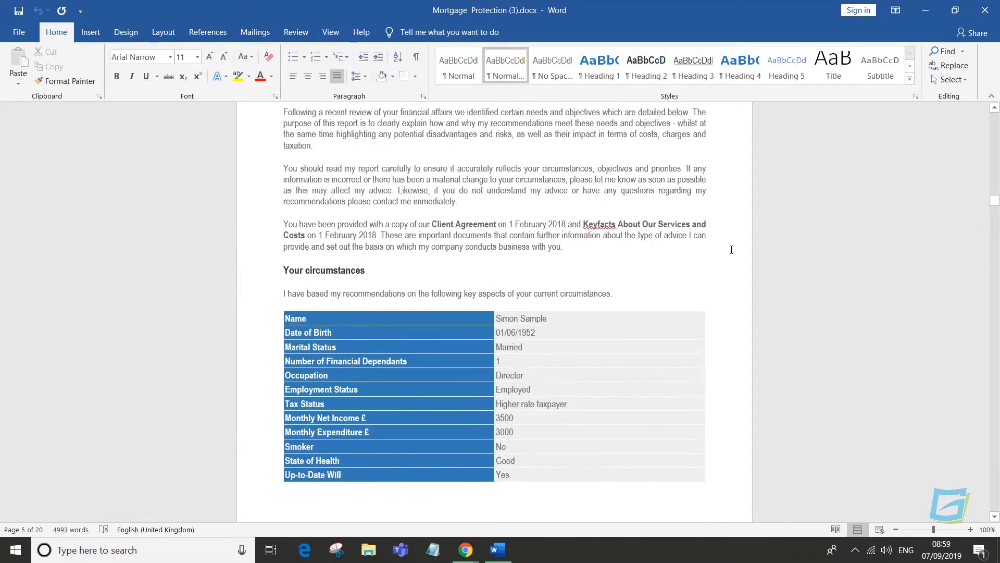
pyautogui.scroll(-2, 729, 247)
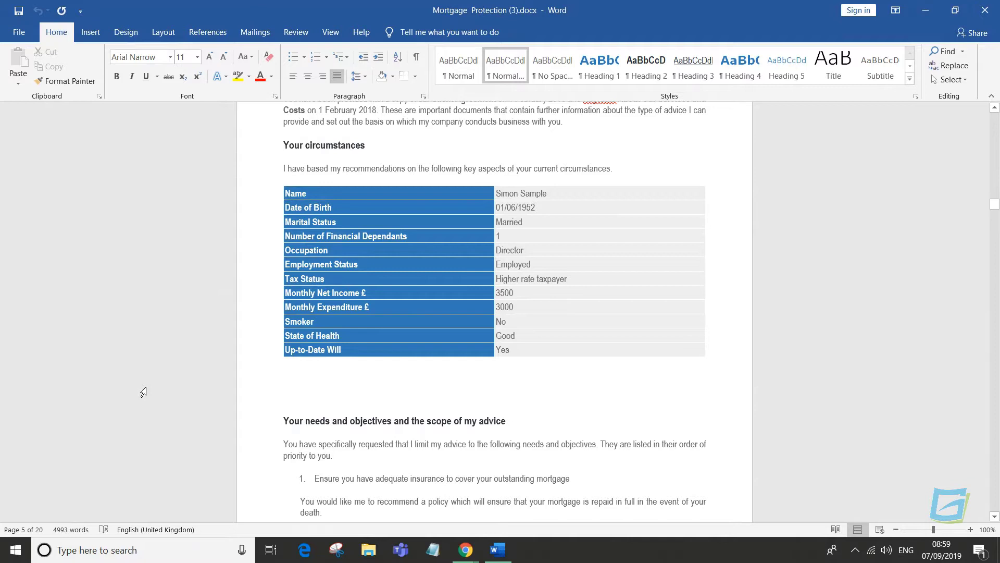
pyautogui.click(284, 420)
pyautogui.press('BackSpace')
pyautogui.press('BackSpace')
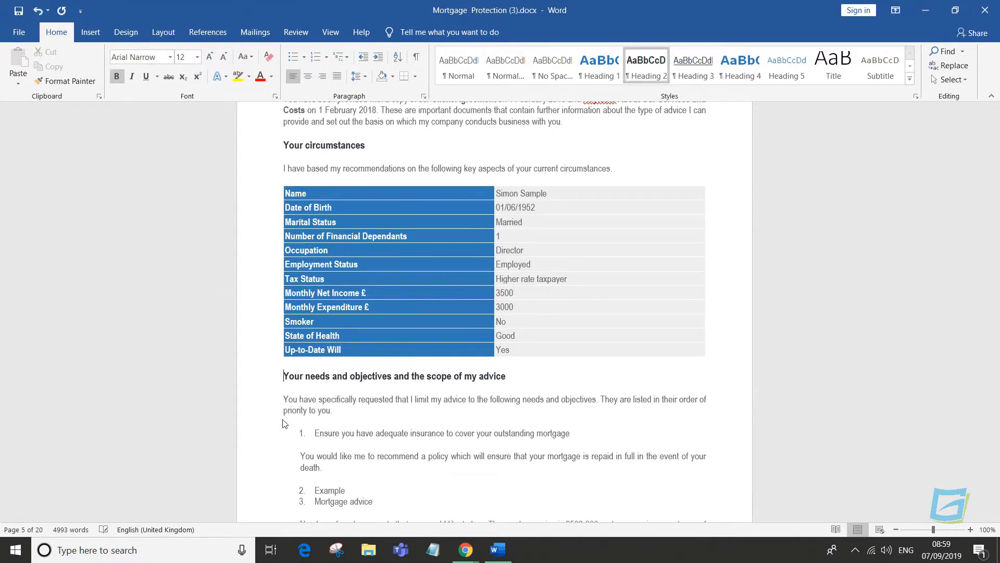
# - Review the rest of the Introduction, covering needs and objectives, financial knowledge and experience, and existing provision
pyautogui.scroll(-4, 696, 377)
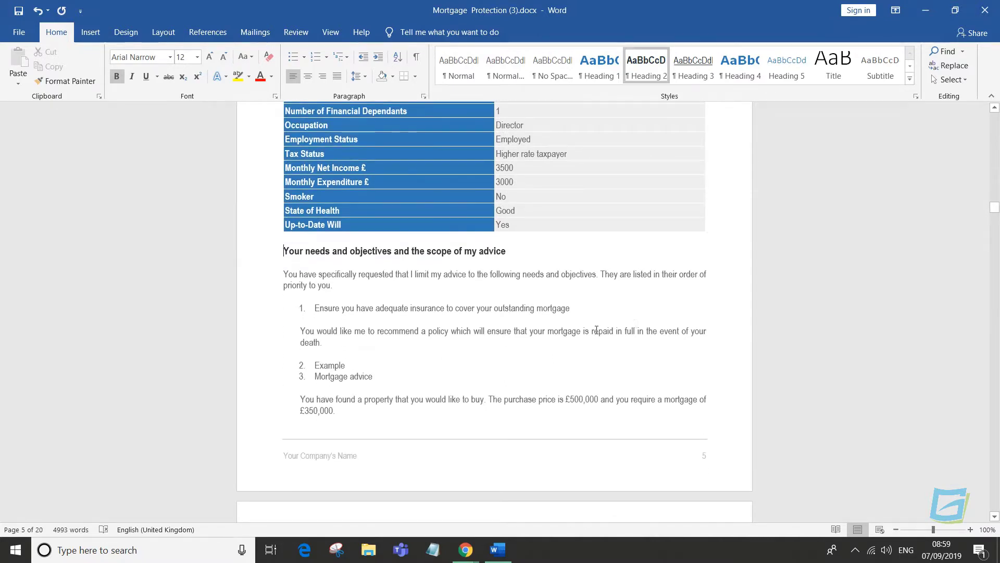
pyautogui.scroll(-4, 690, 337)
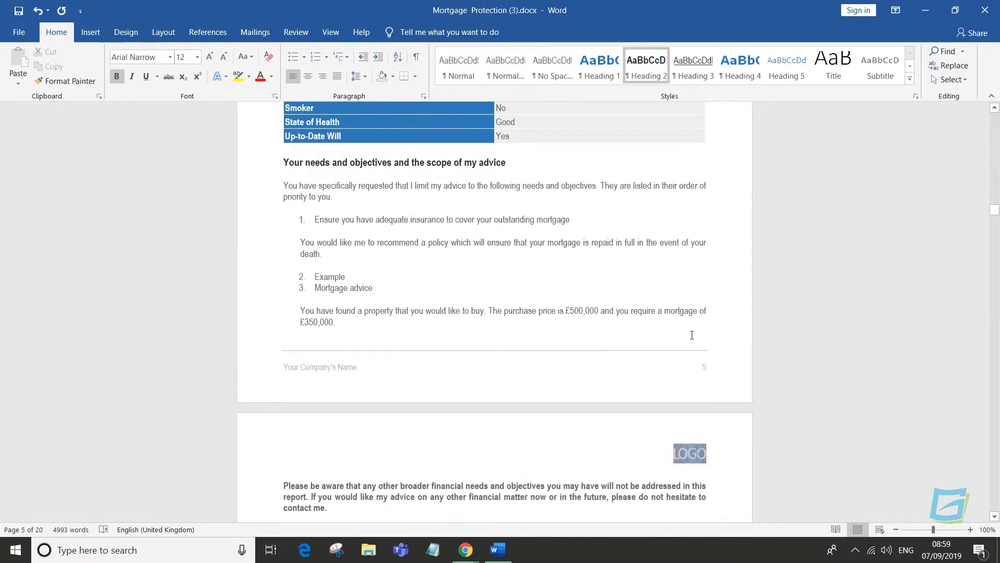
pyautogui.scroll(-5, 692, 336)
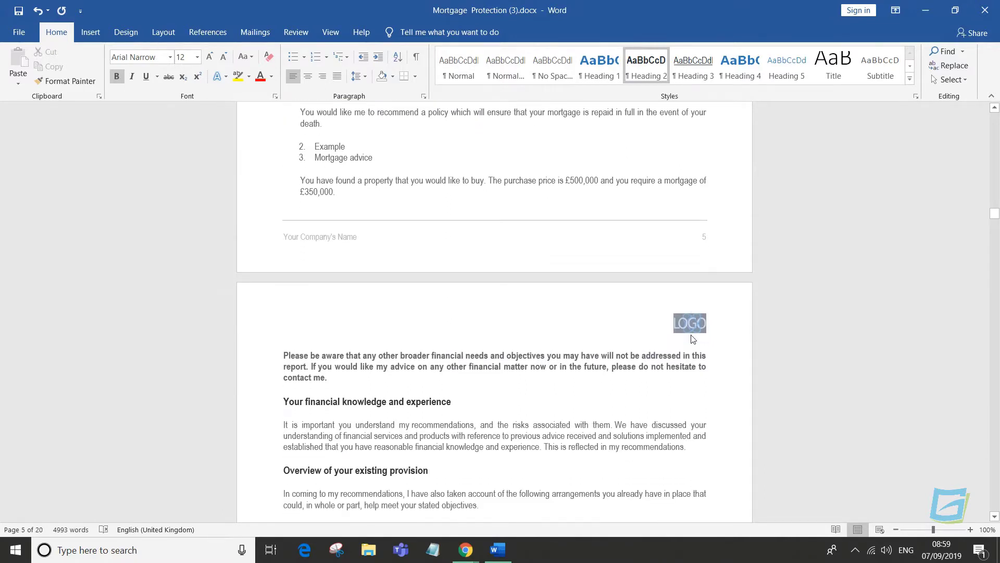
pyautogui.scroll(-4, 692, 335)
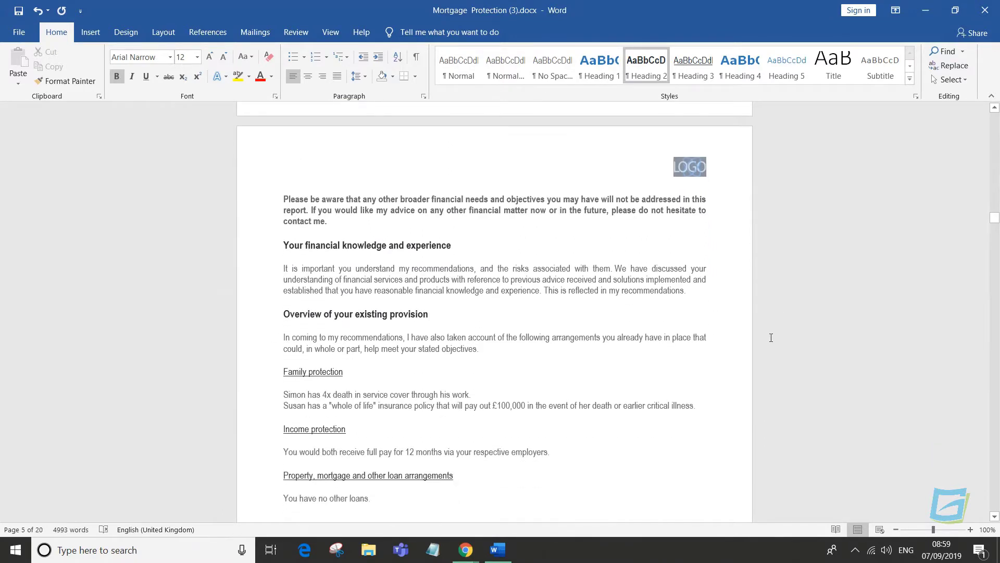
pyautogui.scroll(-2, 765, 337)
pyautogui.scroll(-6, 762, 337)
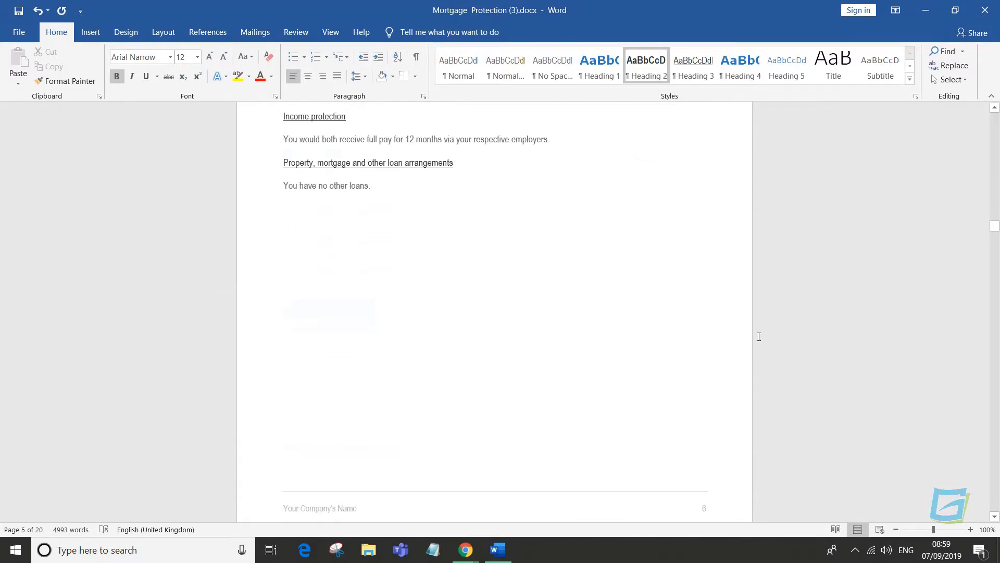
pyautogui.scroll(-7, 759, 337)
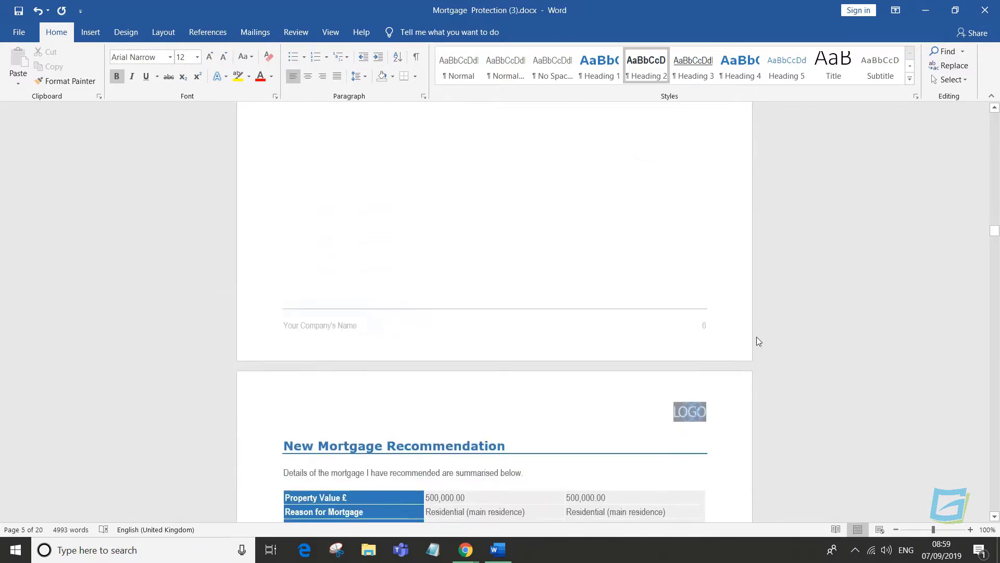
# - Review the New Mortgage Recommendation section, from the mortgage details table and fees through the recommendation reasons to the key disadvantages
pyautogui.scroll(-6, 756, 337)
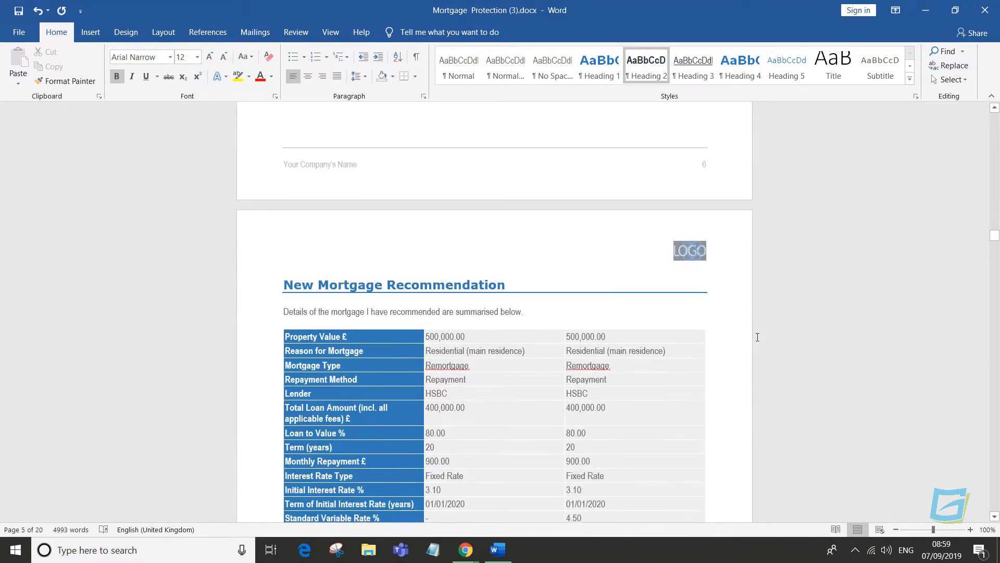
pyautogui.scroll(-5, 757, 337)
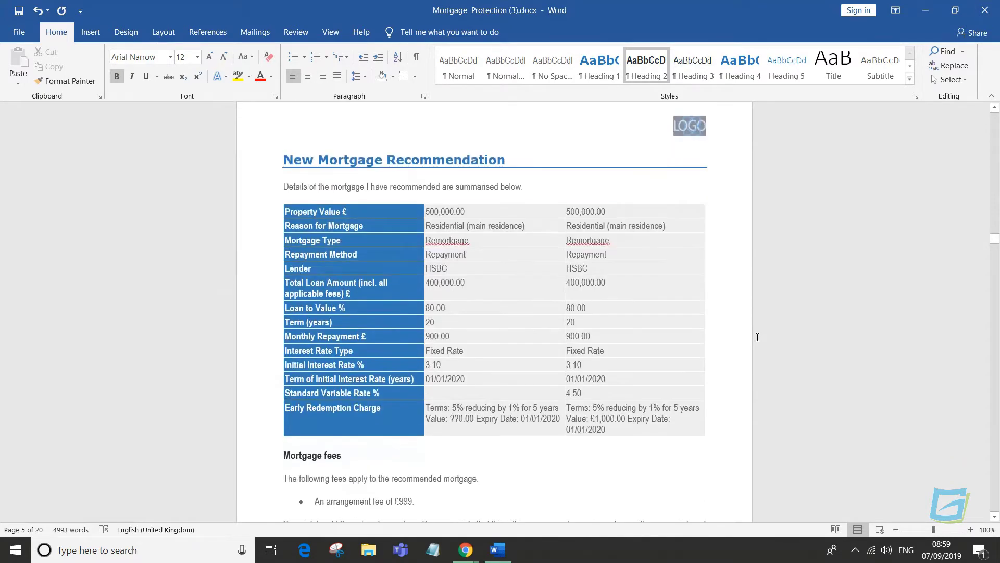
pyautogui.scroll(-7, 757, 337)
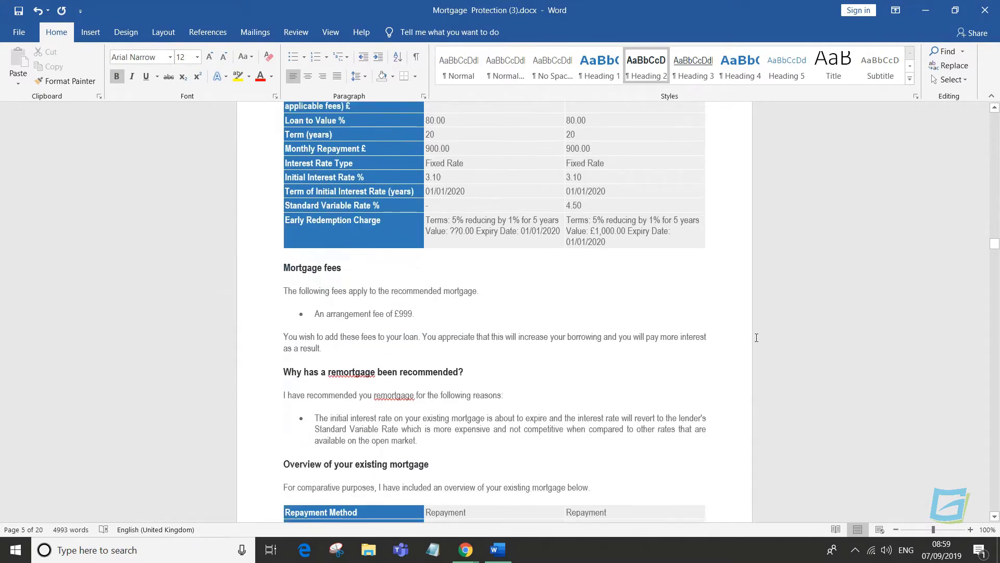
pyautogui.scroll(-6, 757, 337)
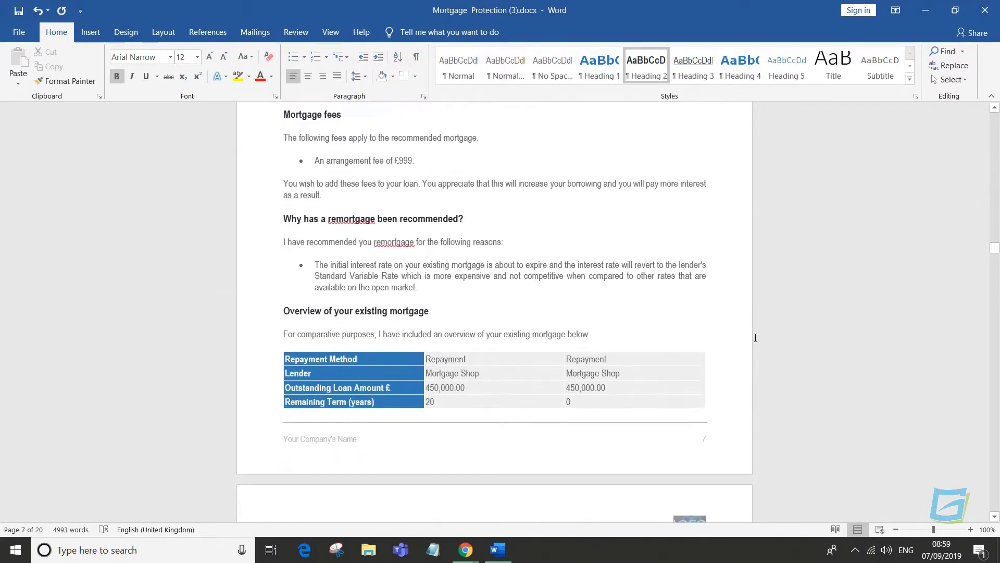
pyautogui.scroll(-5, 755, 337)
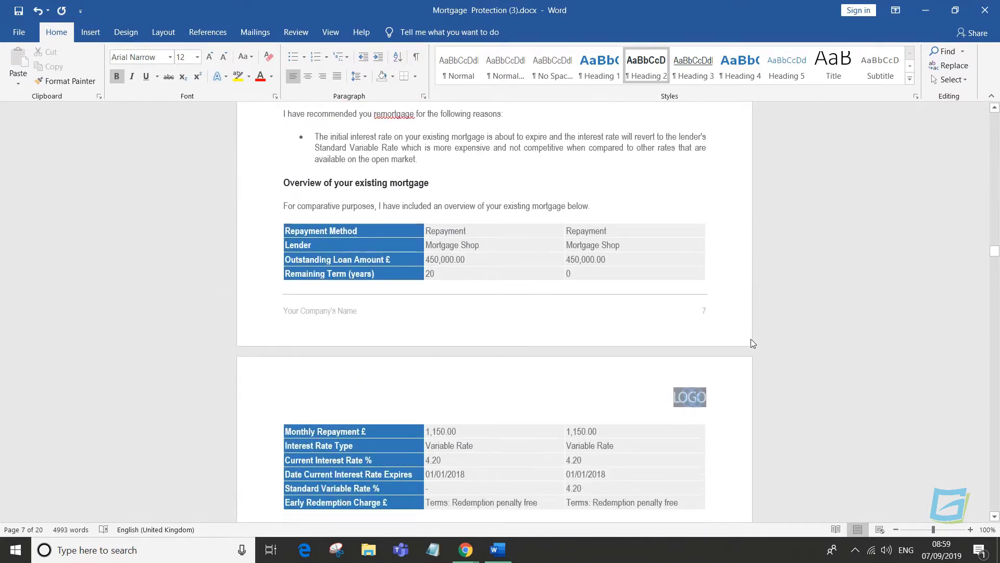
pyautogui.scroll(-7, 753, 343)
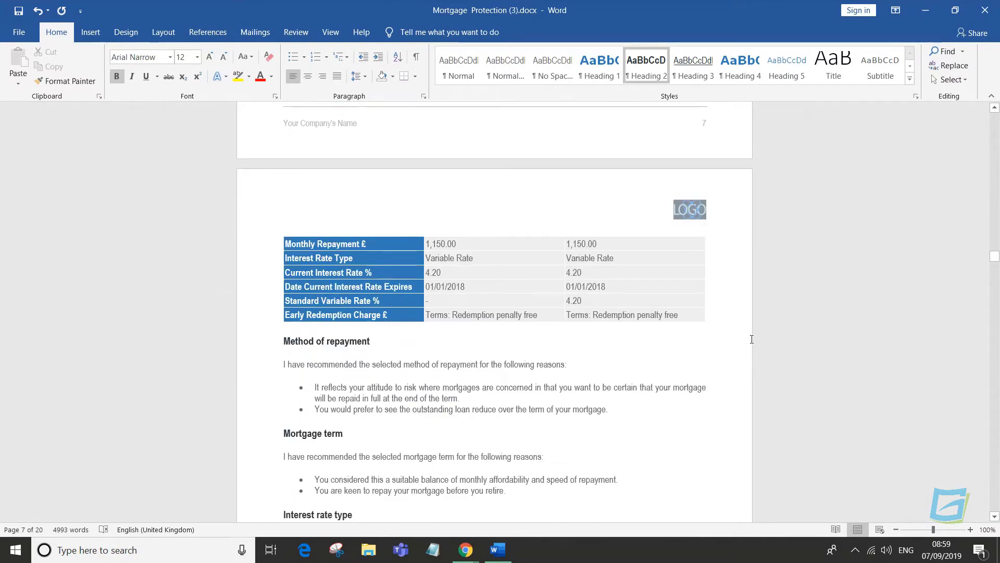
pyautogui.scroll(-6, 752, 339)
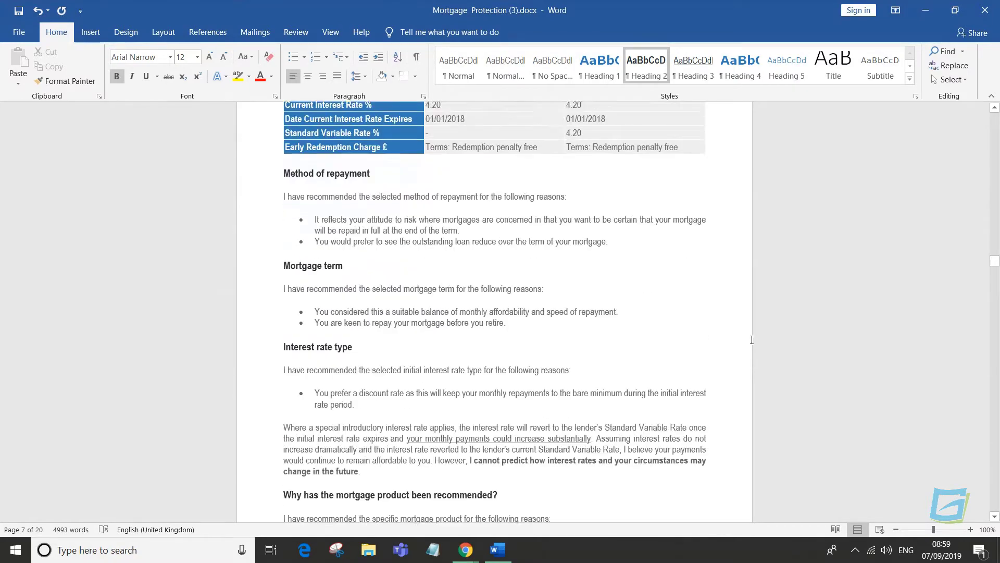
pyautogui.scroll(-7, 751, 340)
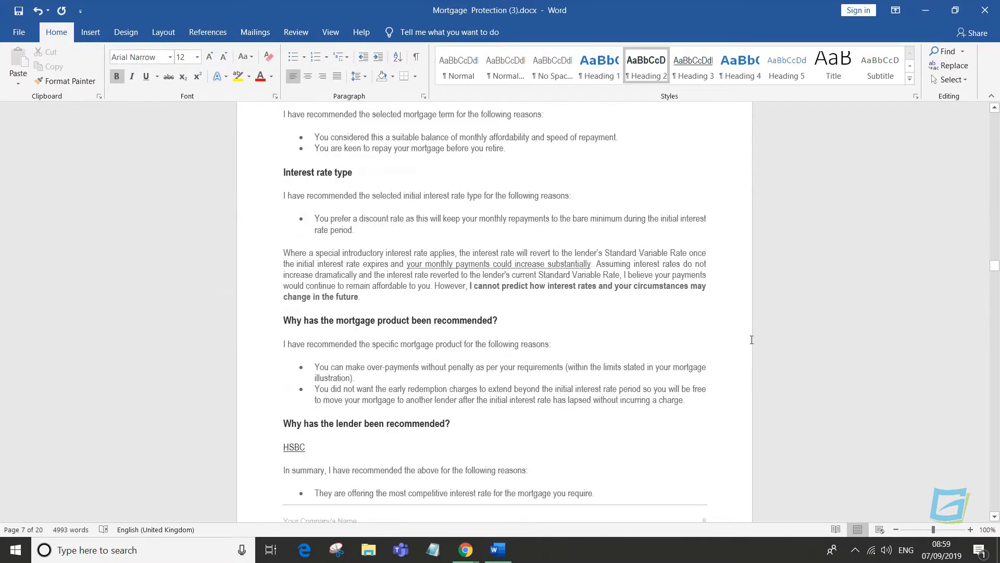
pyautogui.scroll(-9, 752, 340)
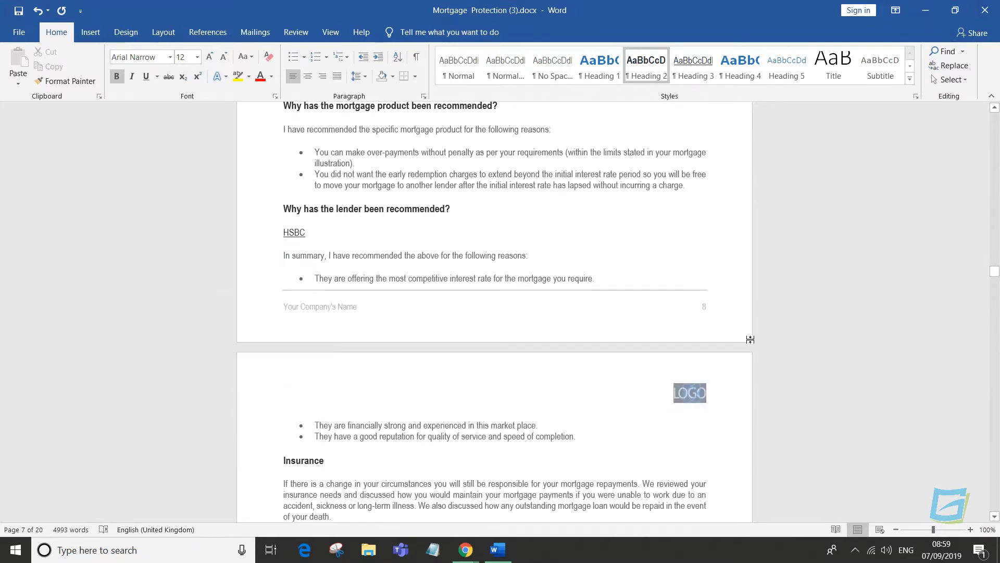
pyautogui.scroll(-6, 750, 339)
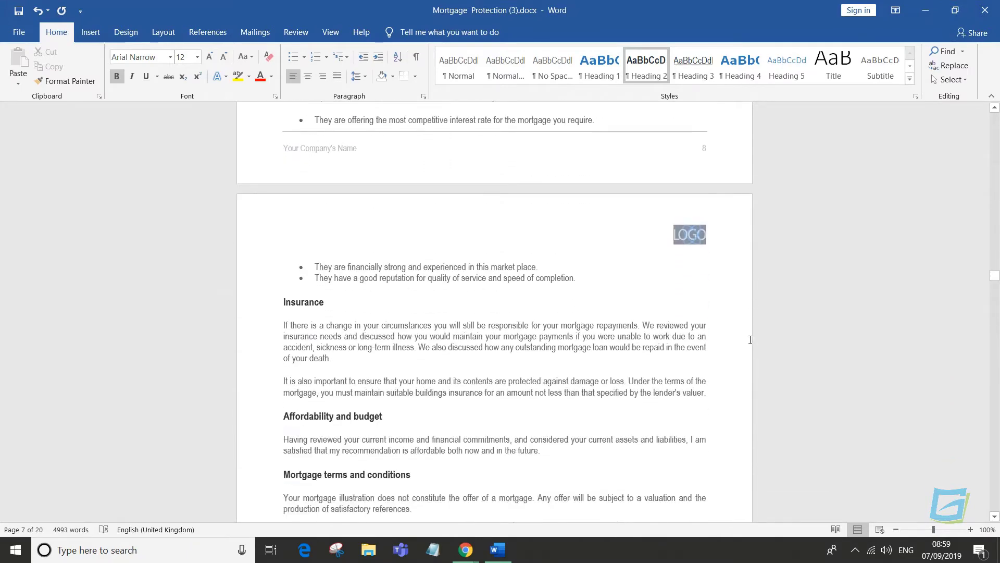
pyautogui.scroll(-5, 751, 339)
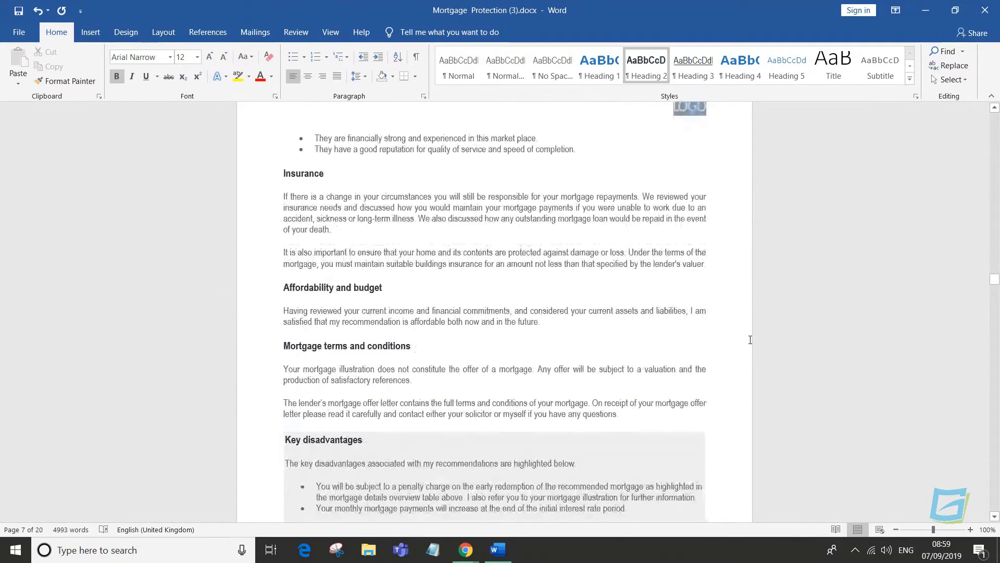
pyautogui.scroll(-9, 750, 340)
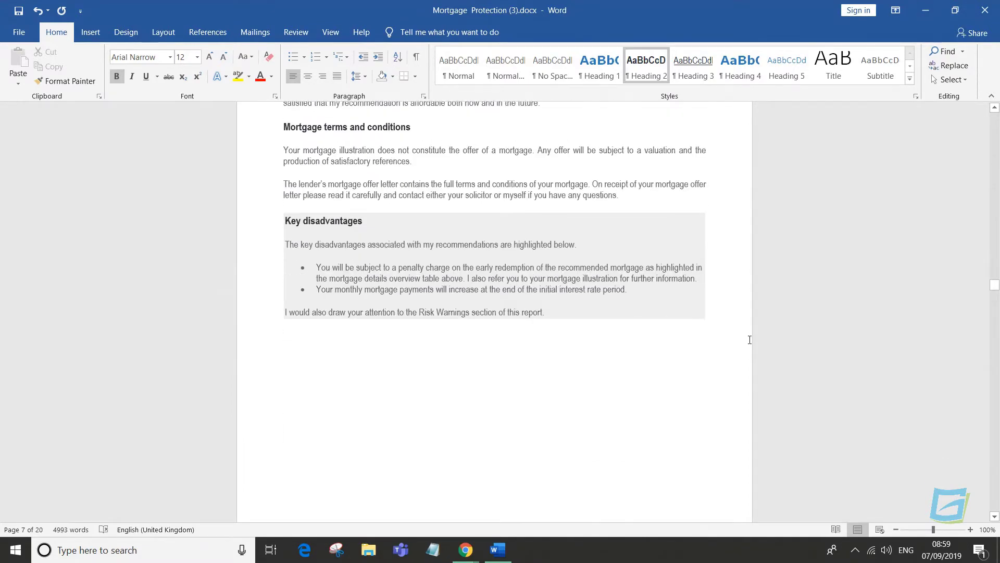
# - Review the New Protection Recommendation section, covering the policy table, recommendation reasons, plan features, trusts, cancellation notice and key disadvantages
pyautogui.scroll(-7, 749, 339)
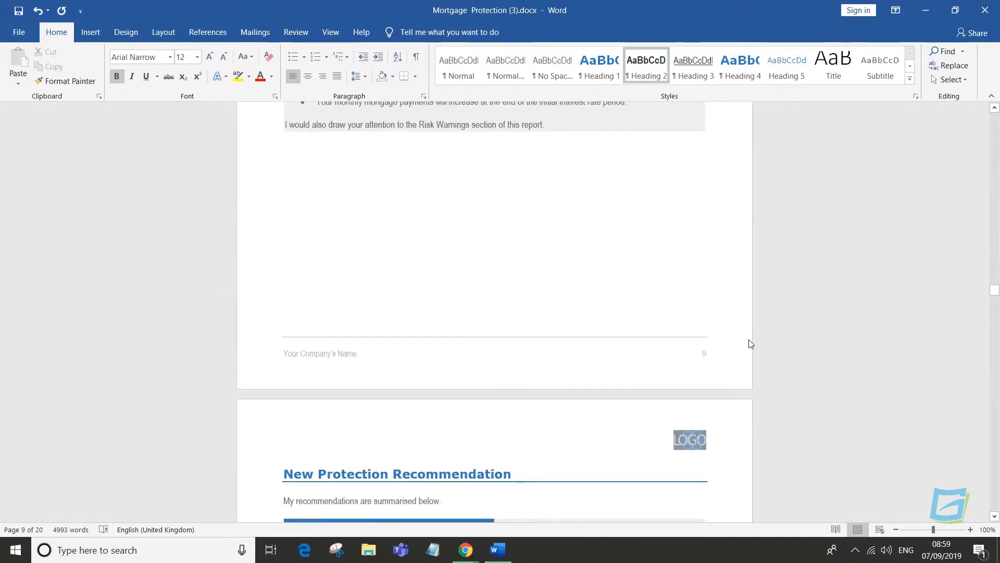
pyautogui.scroll(-4, 750, 343)
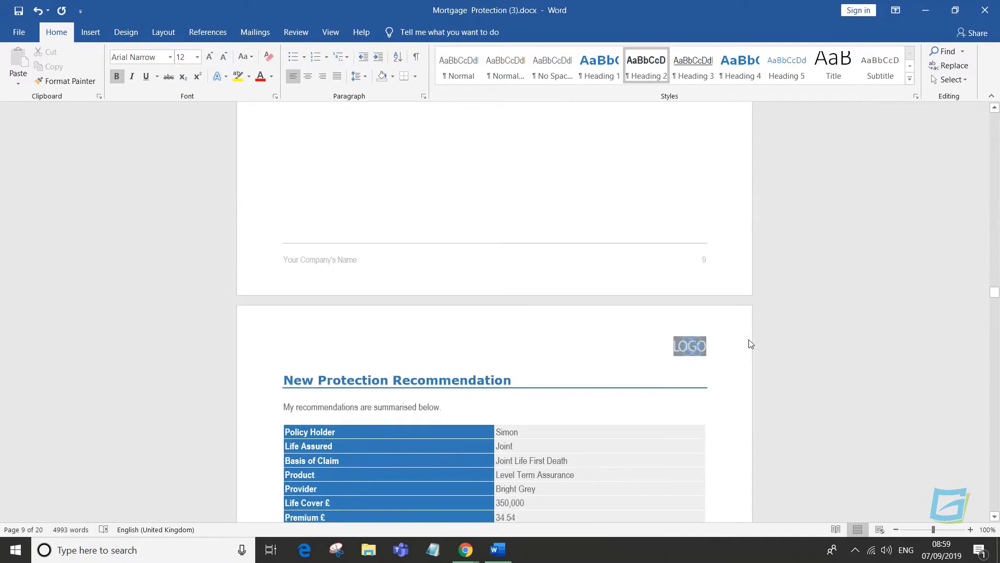
pyautogui.scroll(-7, 750, 344)
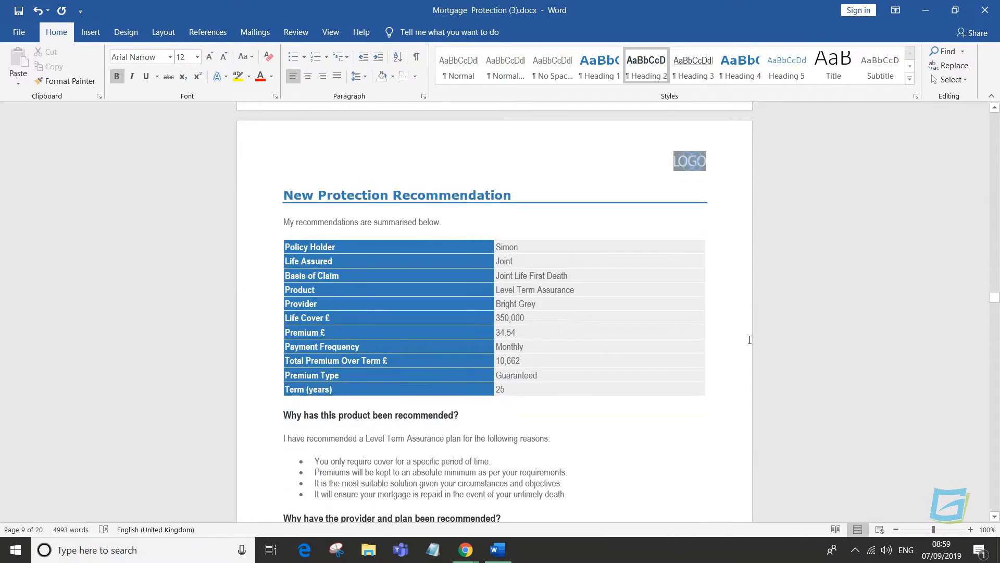
pyautogui.scroll(-5, 749, 340)
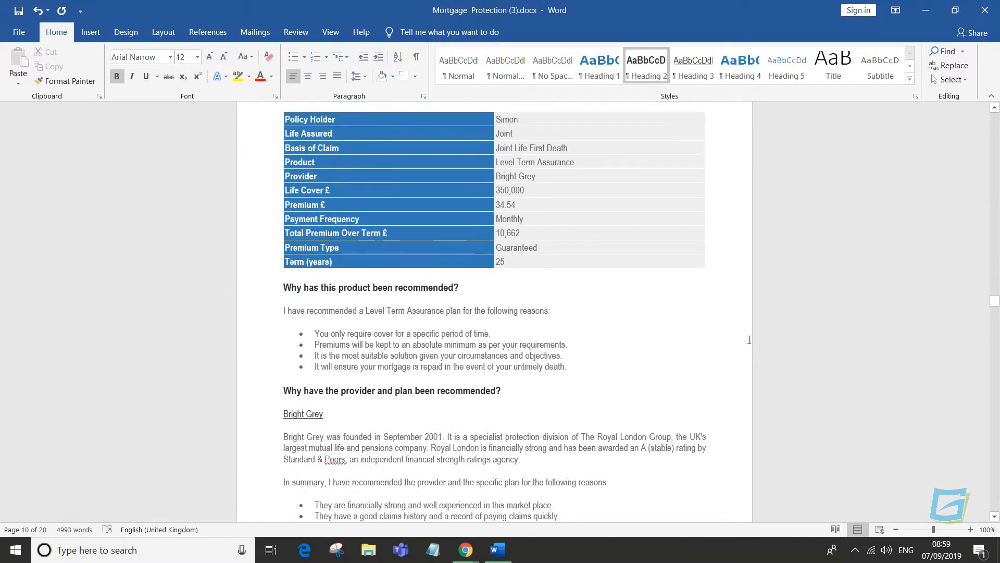
pyautogui.scroll(-5, 749, 340)
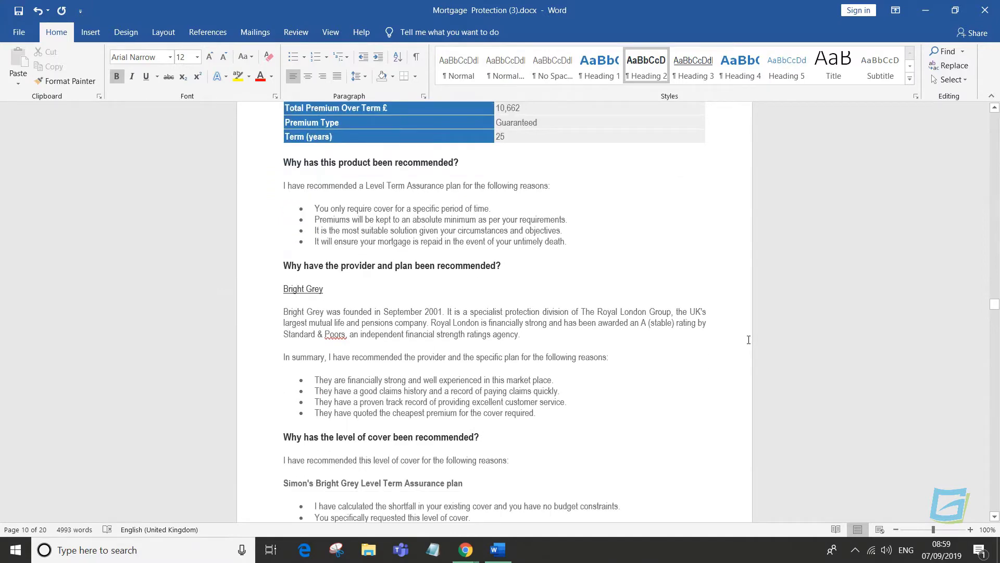
pyautogui.scroll(-5, 748, 339)
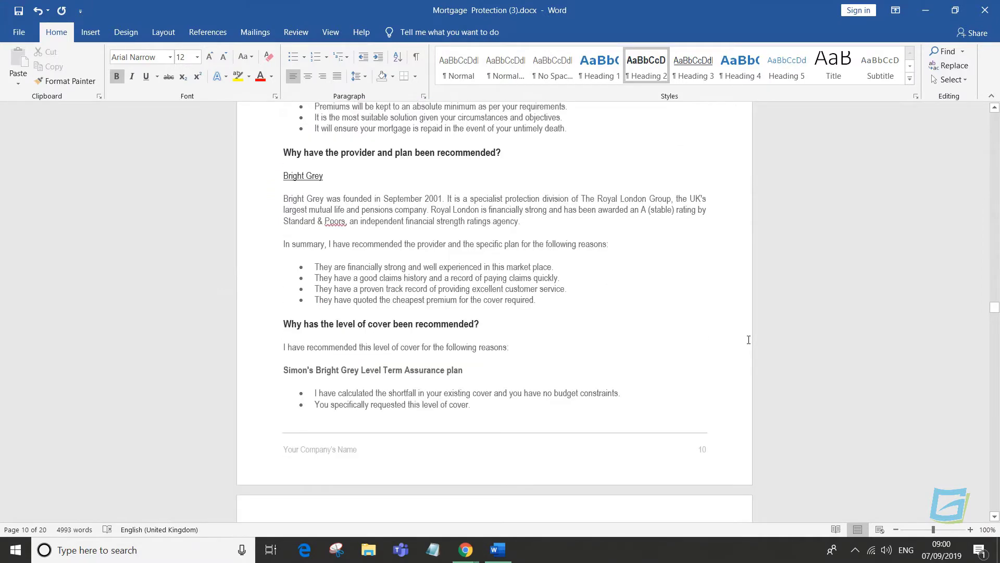
pyautogui.scroll(-5, 749, 340)
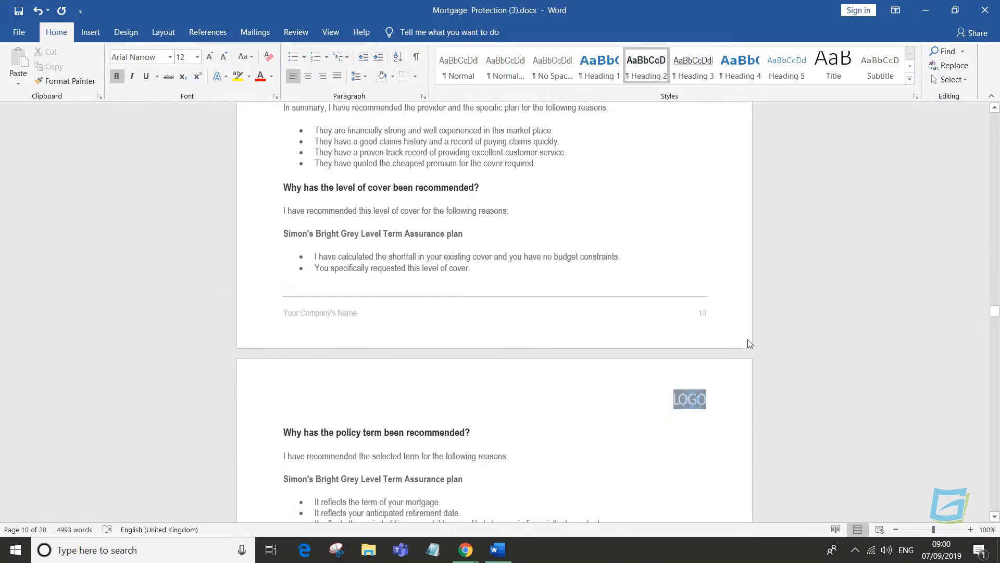
pyautogui.scroll(-6, 748, 339)
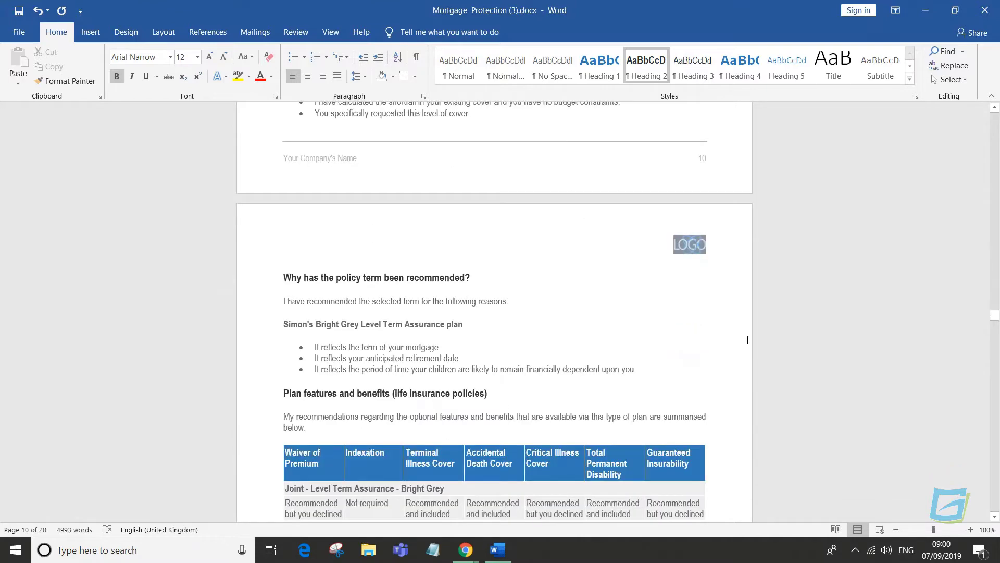
pyautogui.scroll(-5, 747, 340)
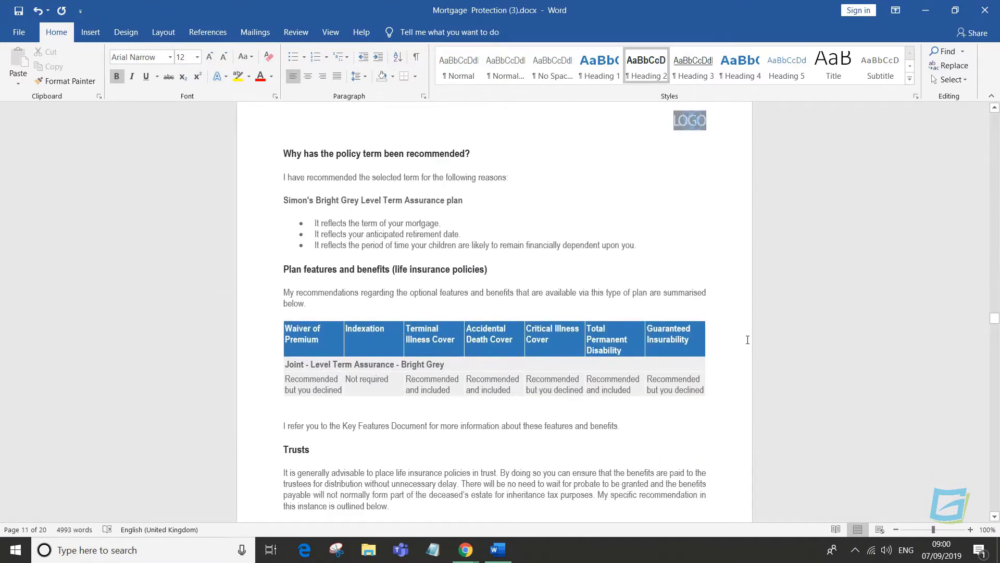
pyautogui.scroll(-6, 747, 339)
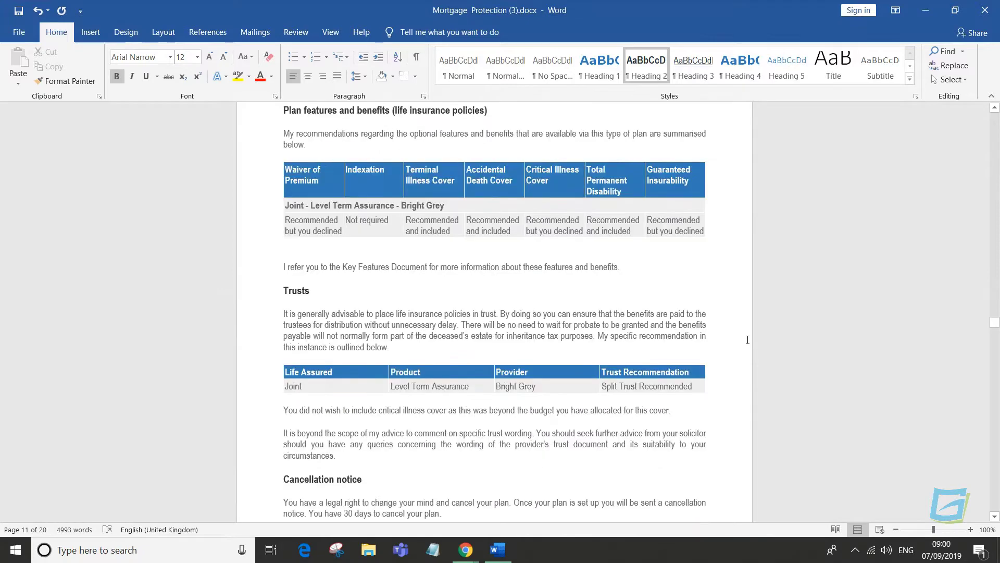
pyautogui.scroll(-4, 747, 339)
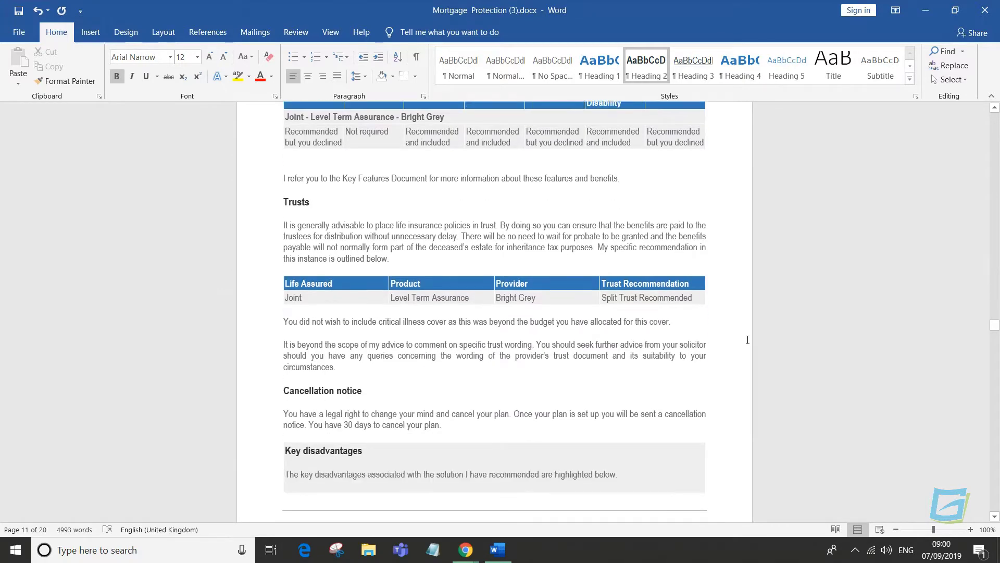
pyautogui.scroll(-4, 748, 340)
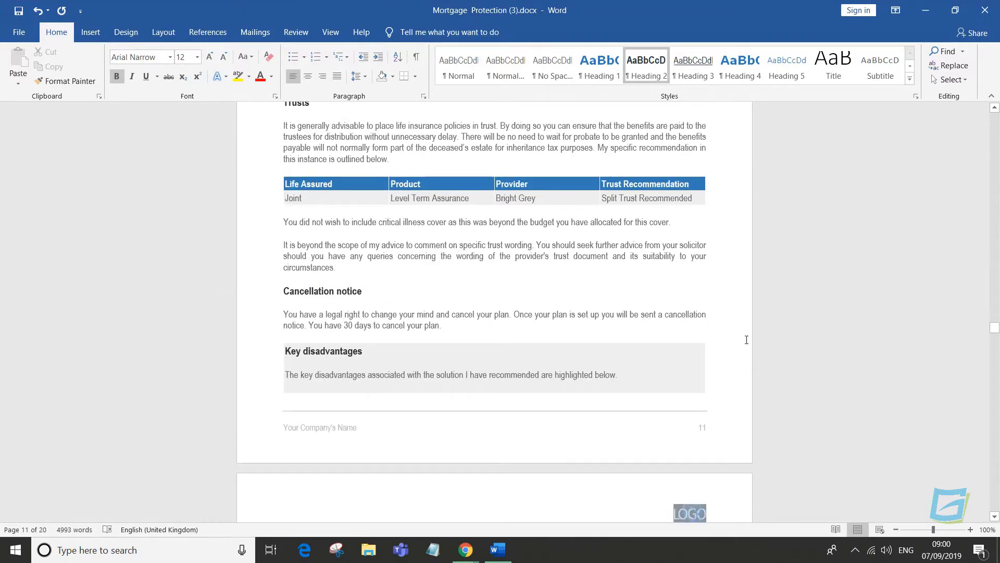
pyautogui.scroll(-6, 746, 340)
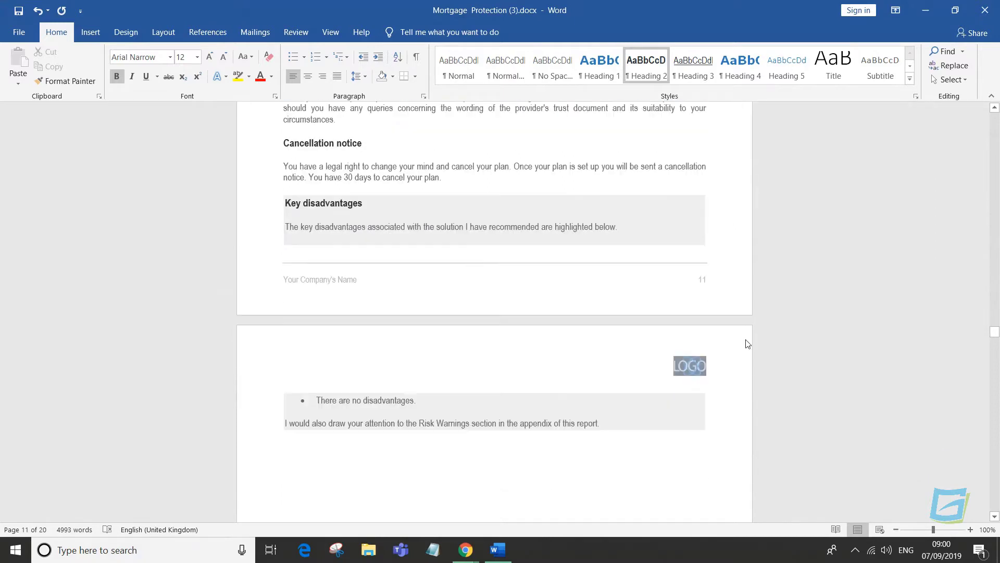
pyautogui.scroll(-5, 747, 342)
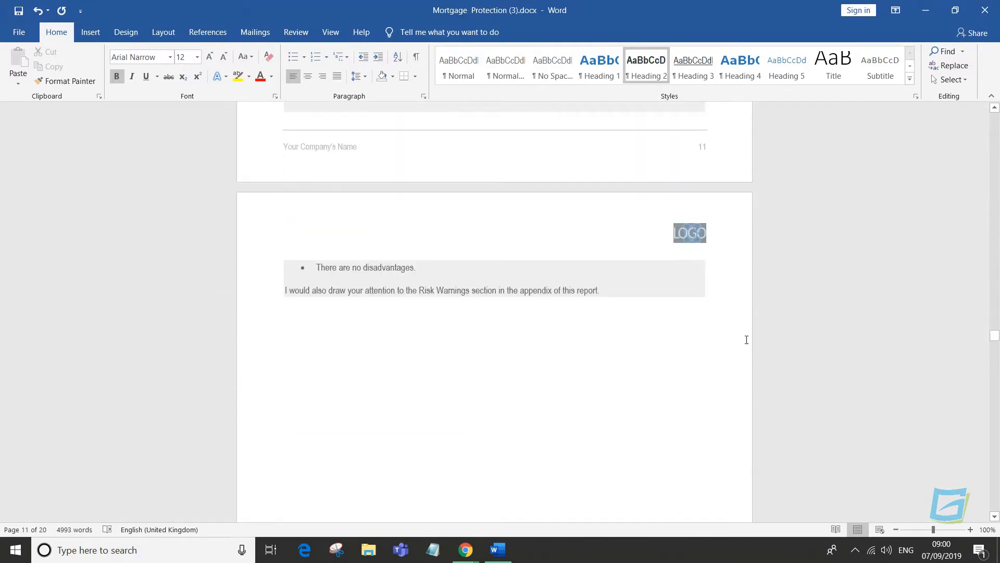
# - Review the Important Information section, from ongoing service and cost of services through supporting information to other needs and next steps
pyautogui.scroll(-8, 747, 340)
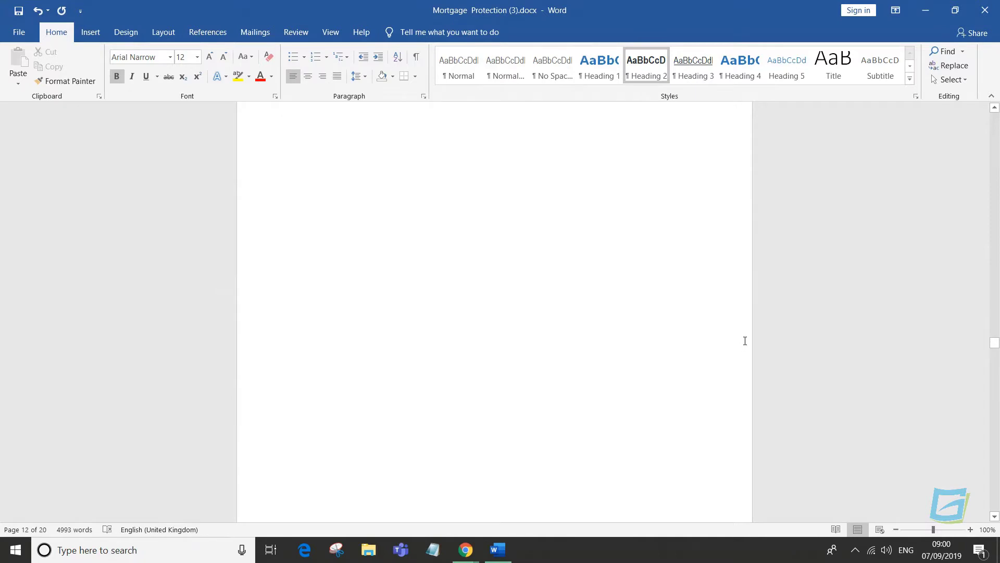
pyautogui.scroll(-3, 745, 341)
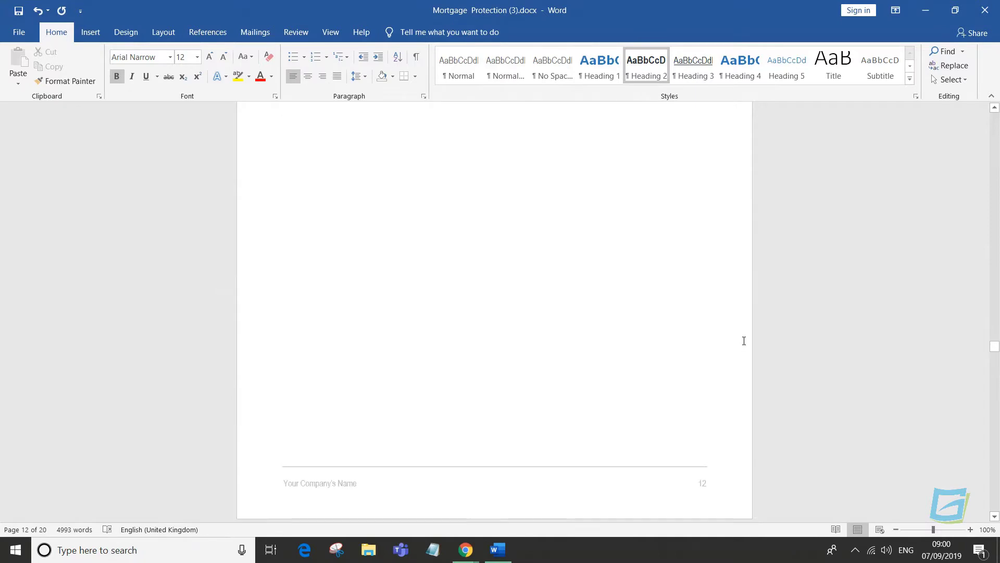
pyautogui.scroll(-6, 745, 342)
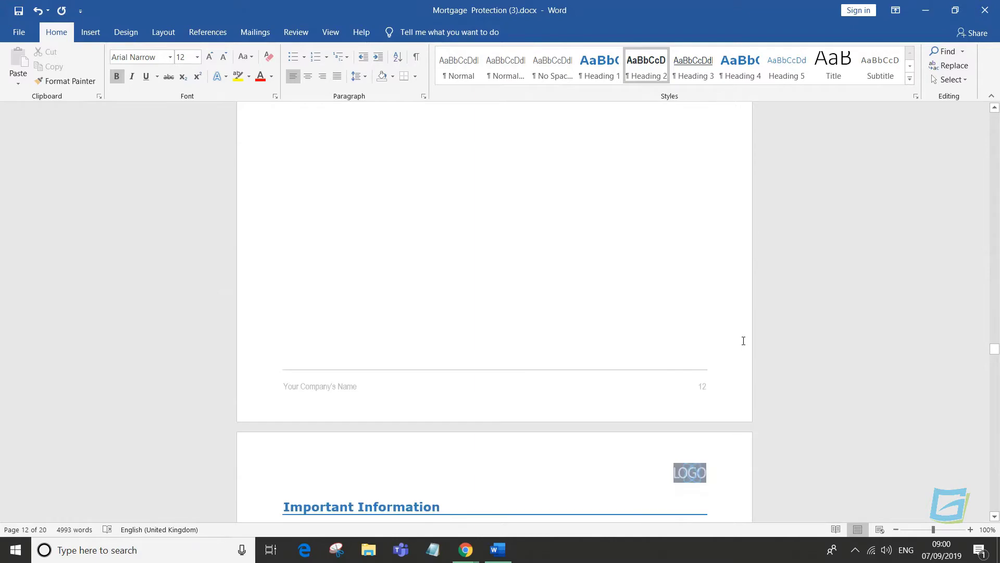
pyautogui.scroll(-6, 745, 344)
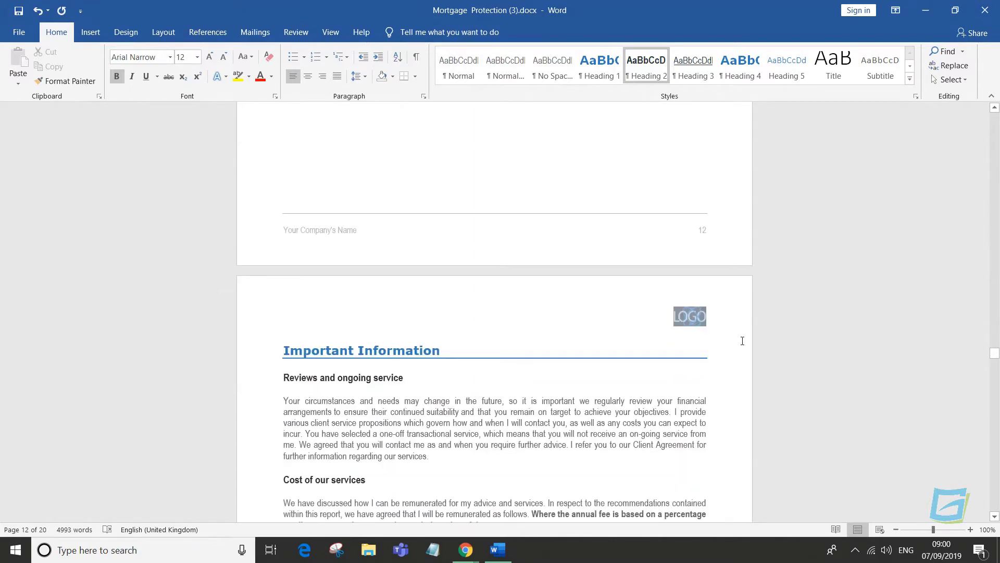
pyautogui.scroll(-5, 742, 342)
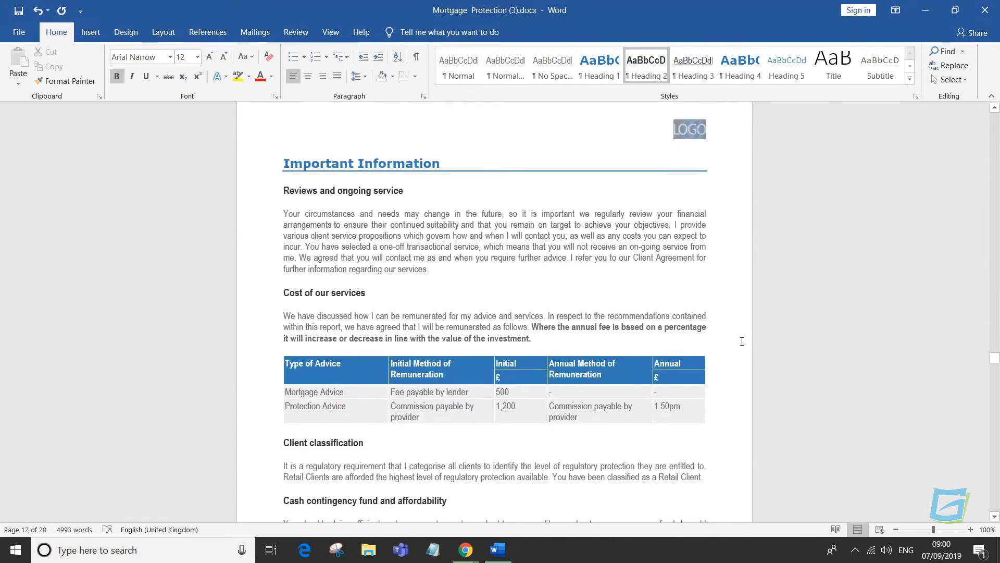
pyautogui.scroll(-4, 742, 341)
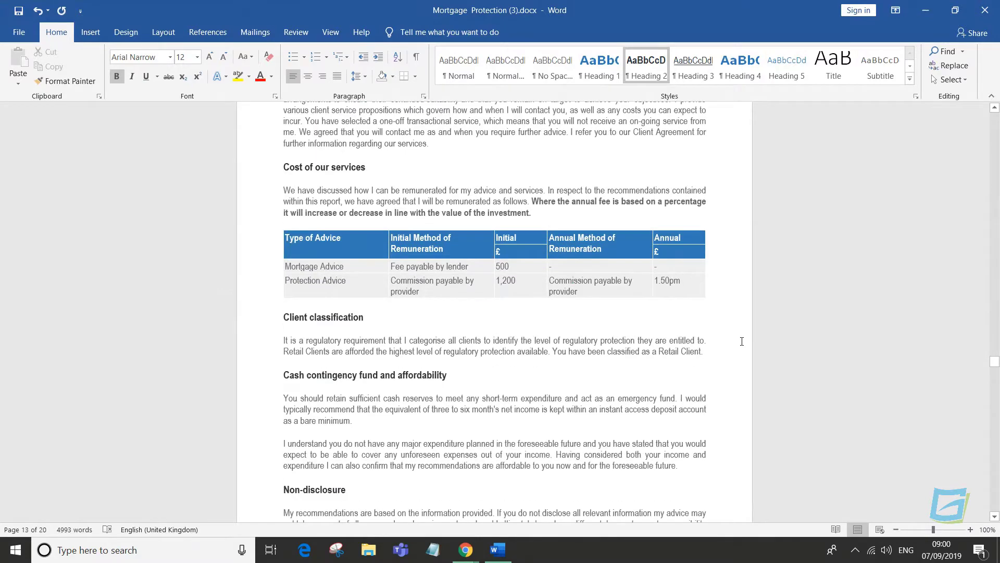
pyautogui.scroll(-5, 742, 341)
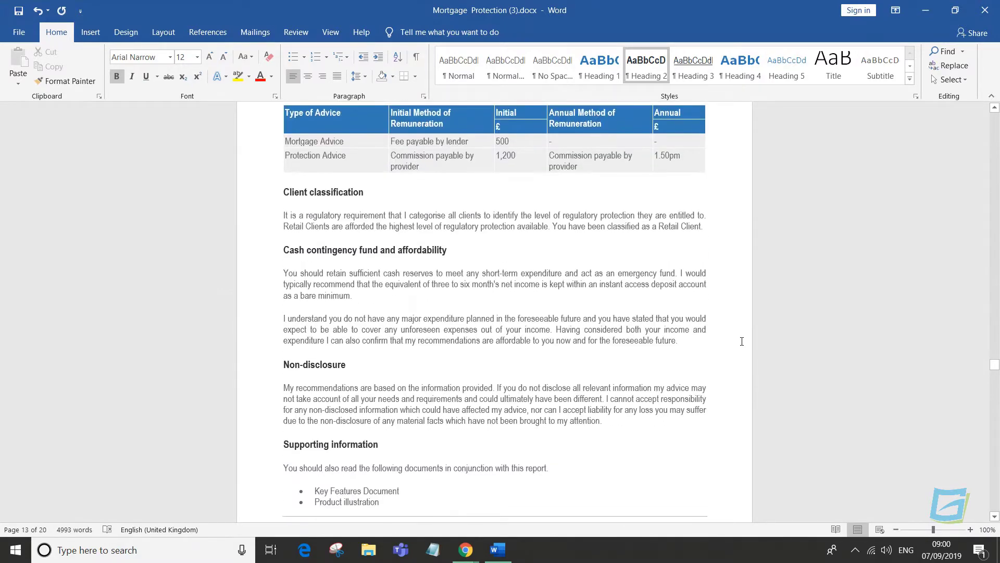
pyautogui.scroll(-5, 742, 342)
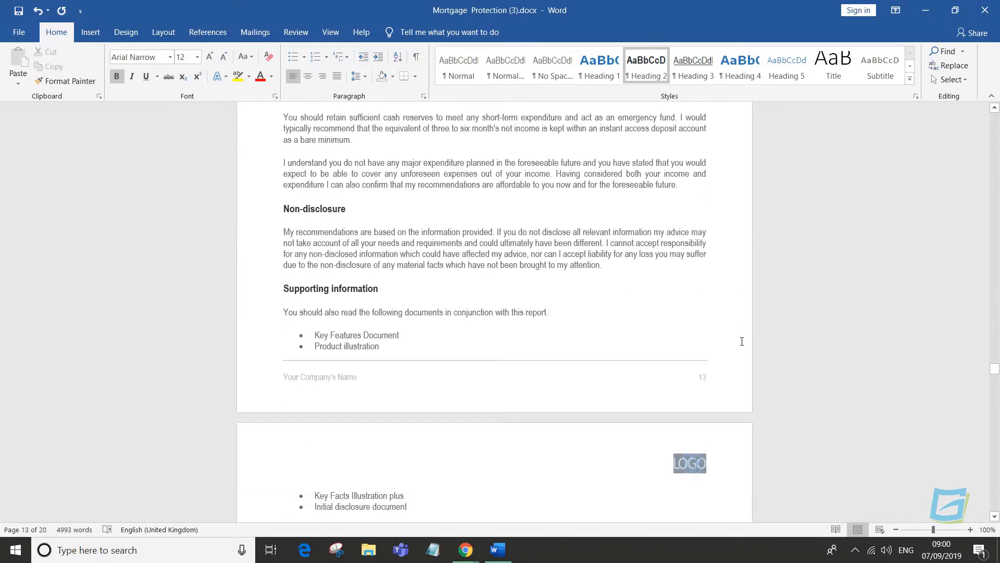
pyautogui.scroll(-5, 741, 343)
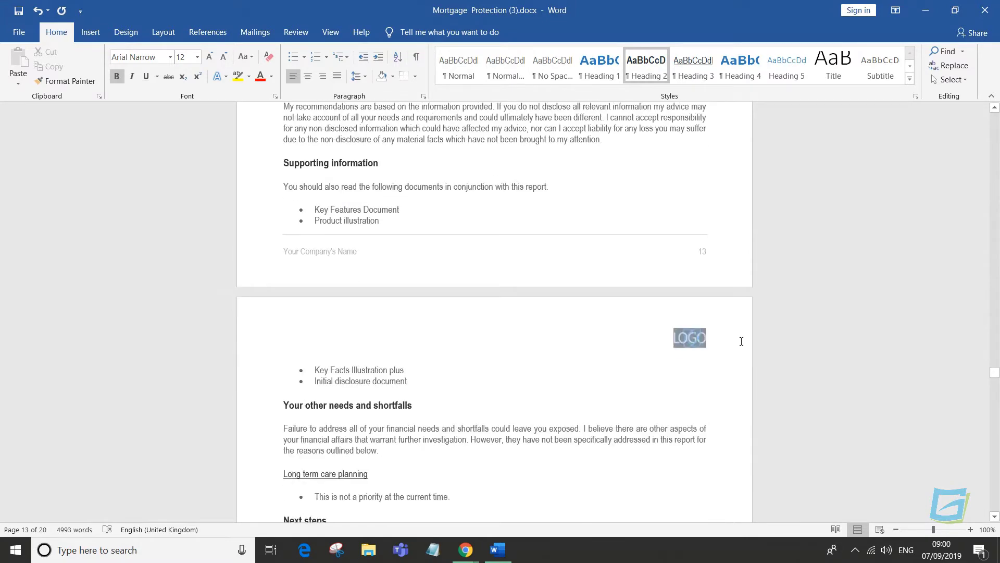
pyautogui.scroll(-7, 739, 342)
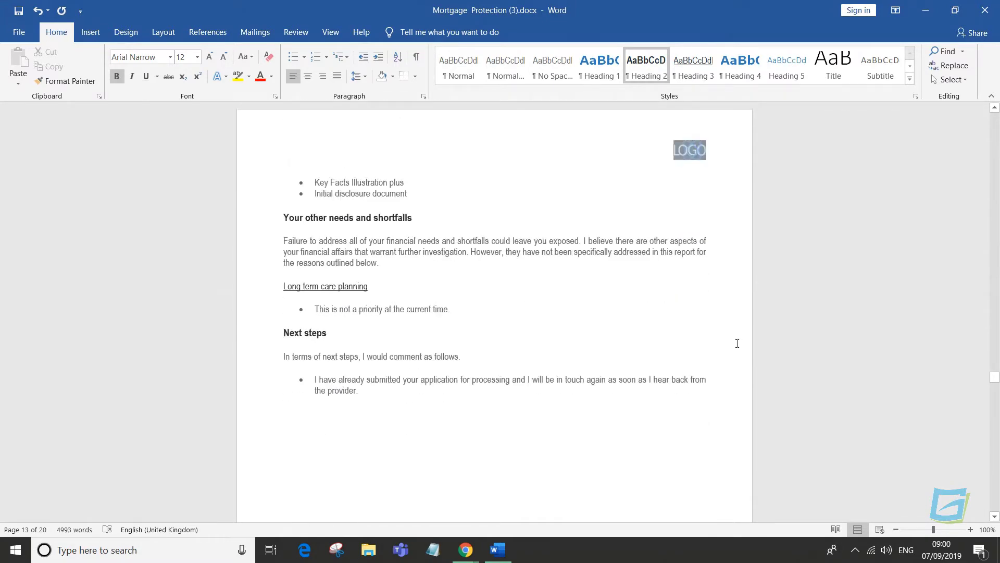
pyautogui.scroll(-8, 733, 344)
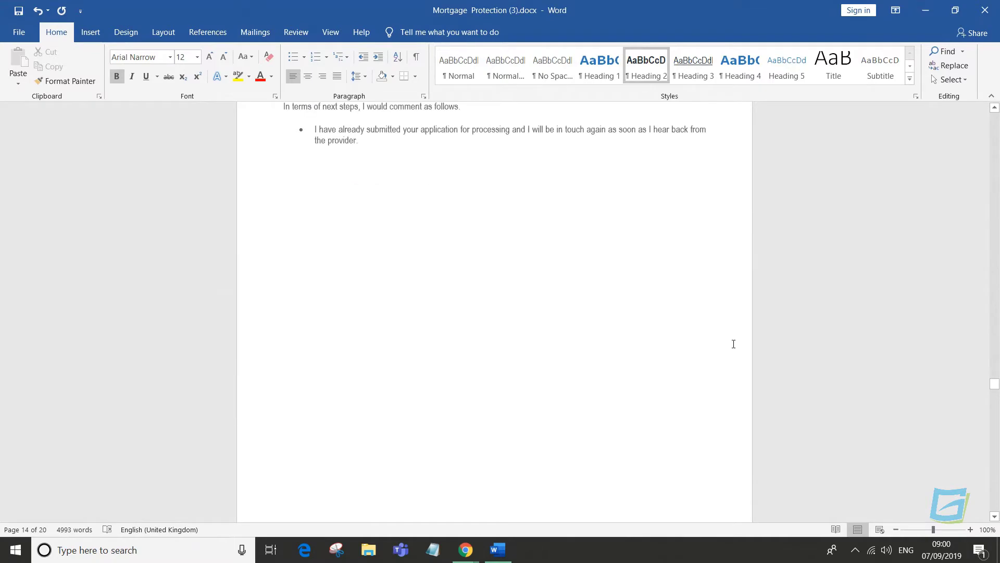
# - Review the Risk Warnings section, covering the general, protection, term assurance and mortgage recommendation warnings
pyautogui.scroll(-5, 733, 344)
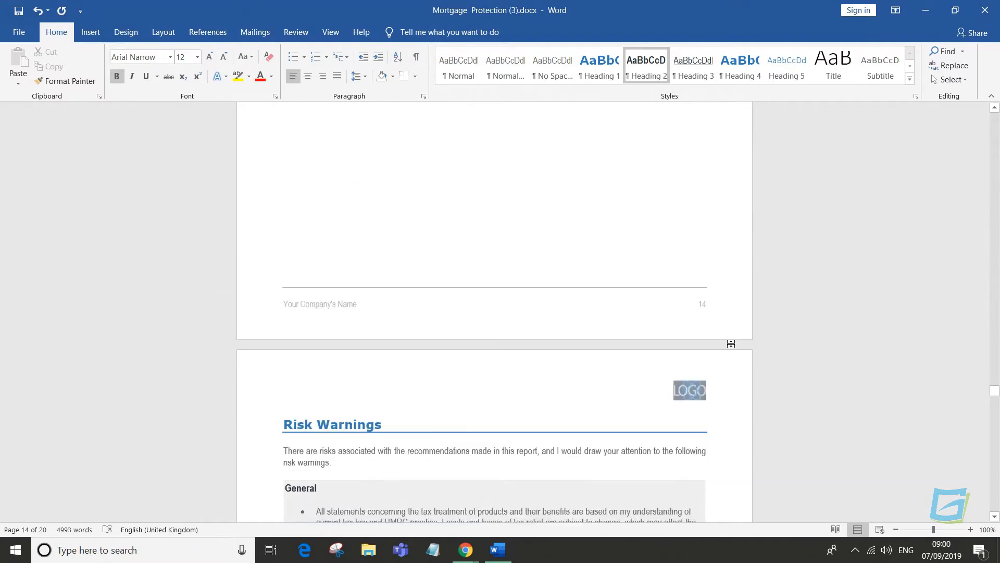
pyautogui.scroll(-5, 733, 348)
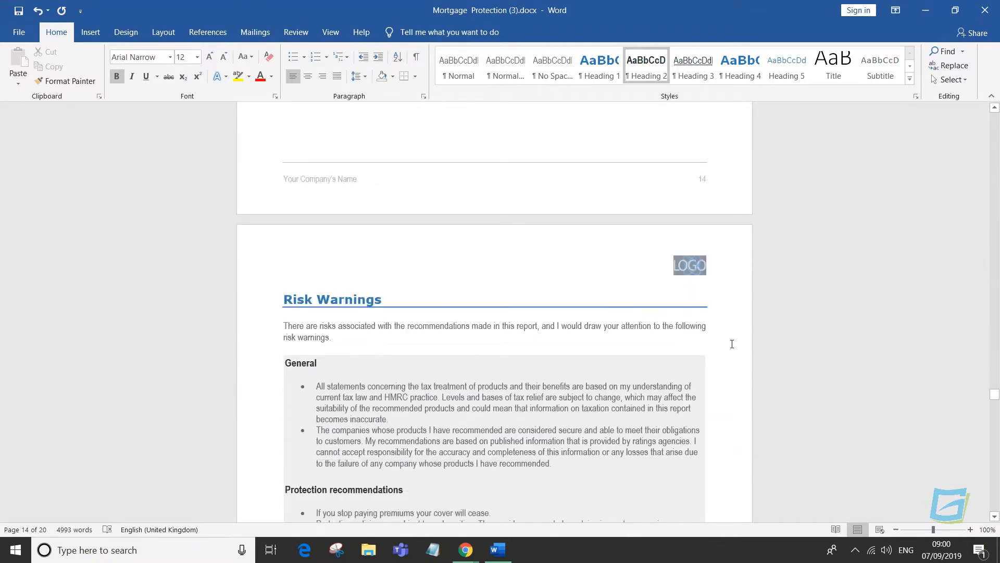
pyautogui.scroll(-5, 732, 344)
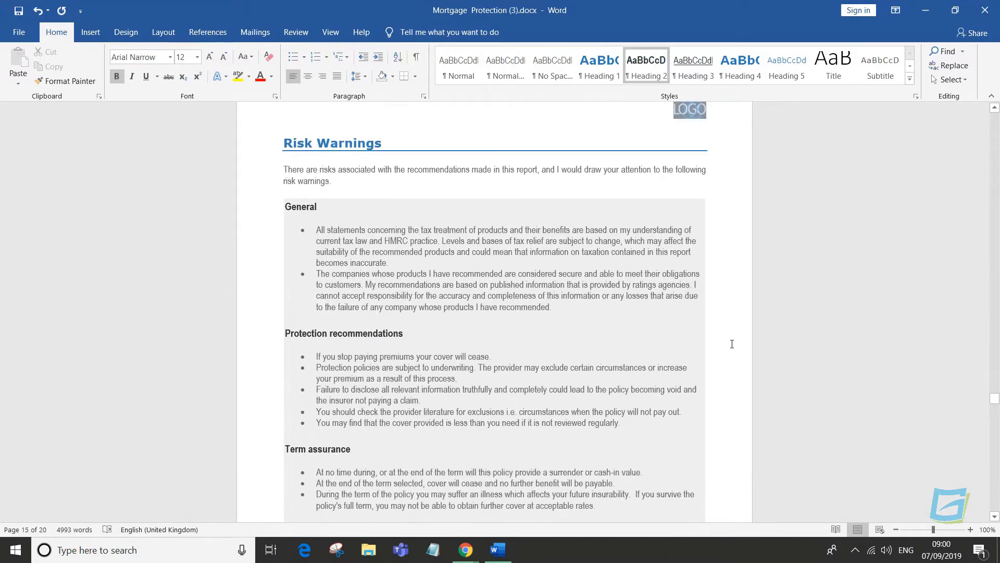
pyautogui.scroll(-8, 732, 344)
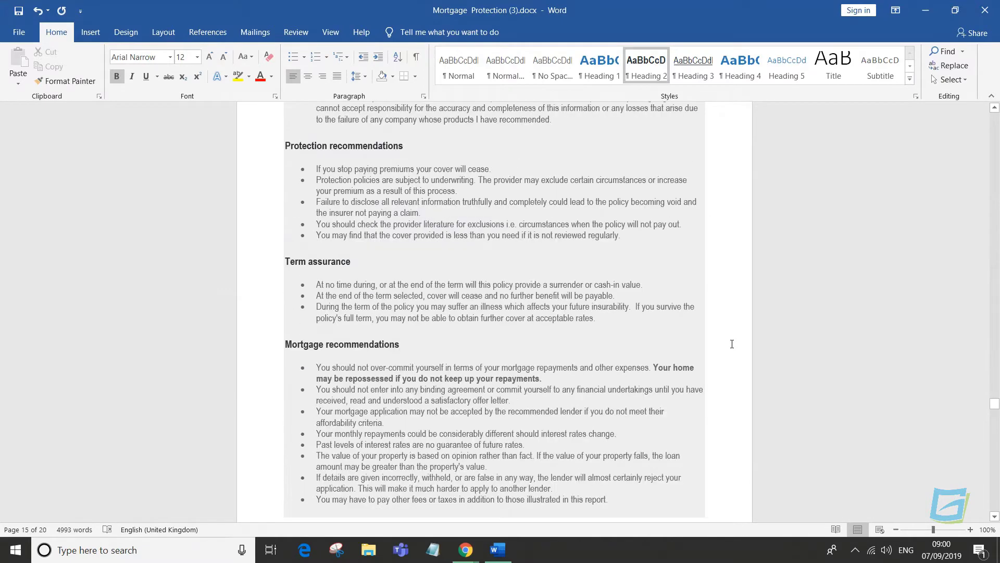
pyautogui.scroll(-7, 732, 344)
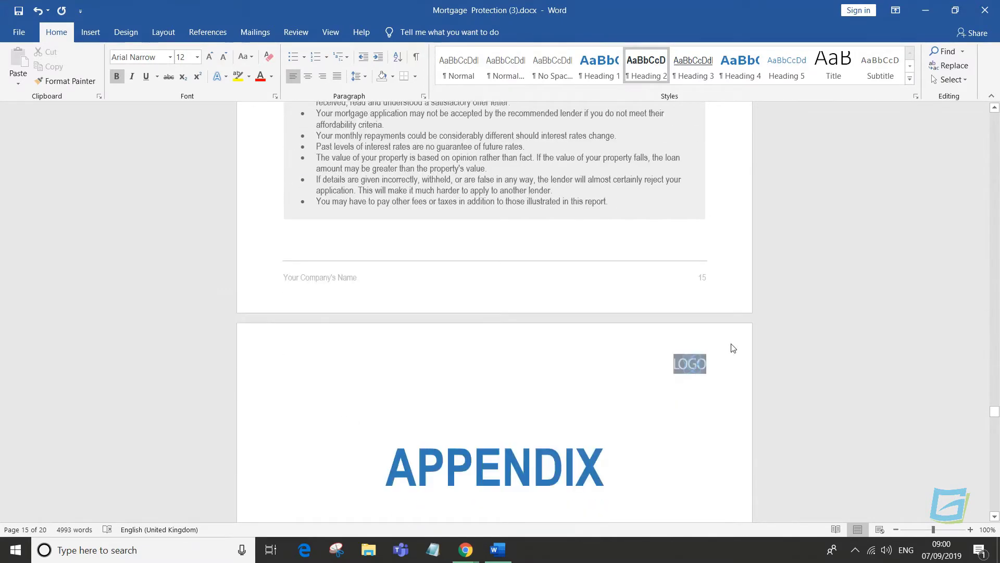
# - Review the appendix title page and the Glossary of Terms tables for trusts, protection products and mortgages
pyautogui.scroll(-7, 732, 344)
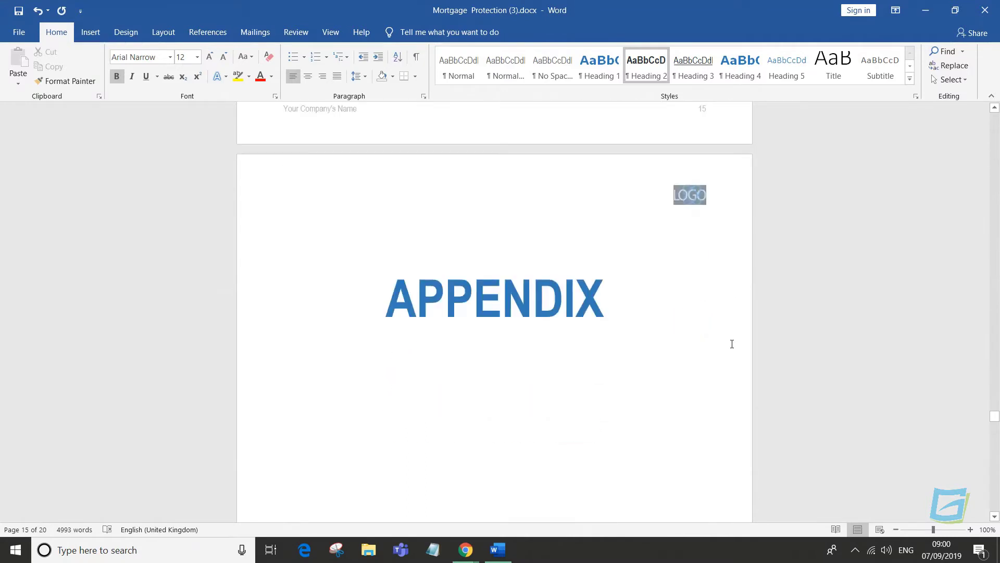
pyautogui.scroll(-7, 732, 344)
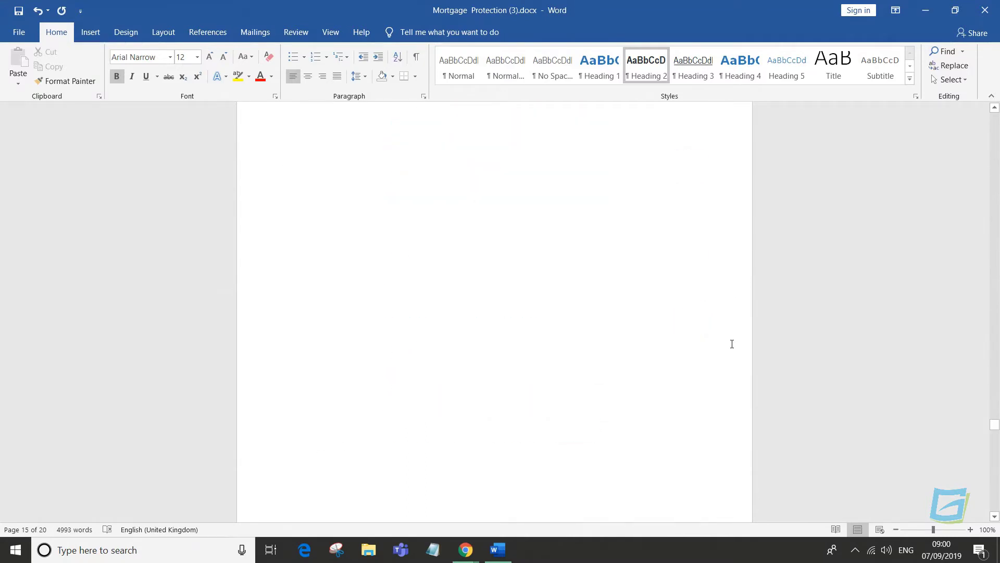
pyautogui.scroll(-10, 731, 344)
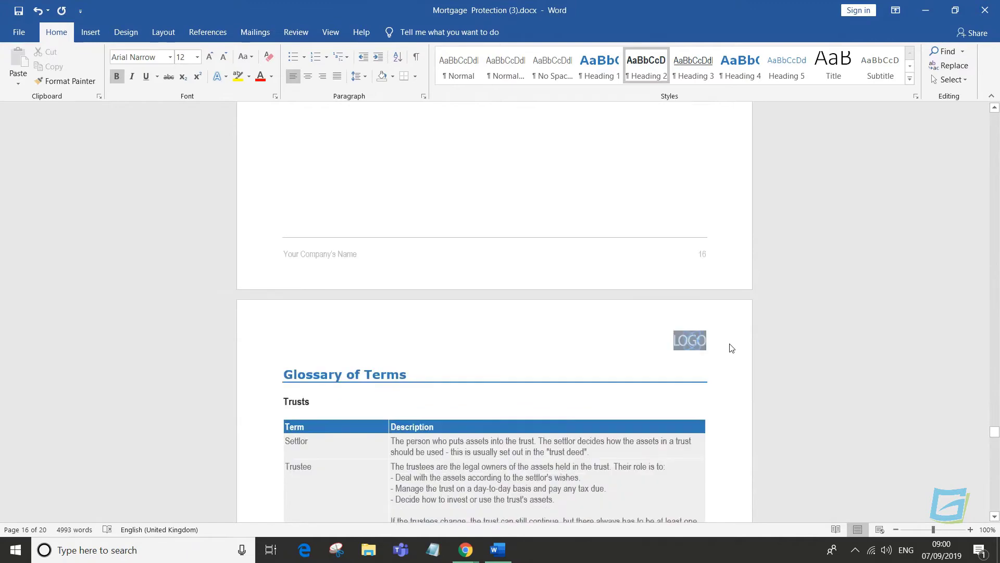
pyautogui.scroll(-8, 732, 348)
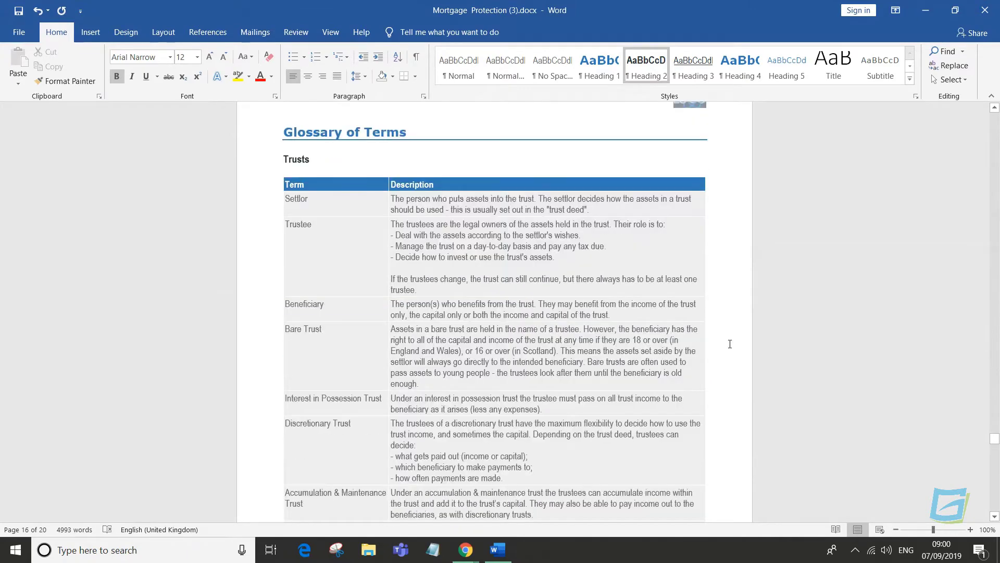
pyautogui.scroll(-8, 730, 344)
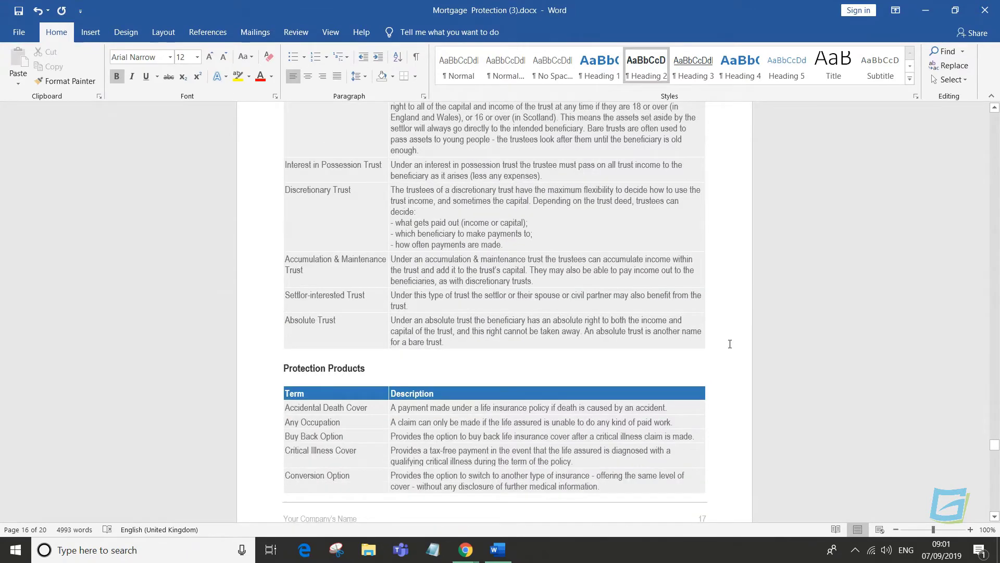
pyautogui.scroll(-10, 730, 344)
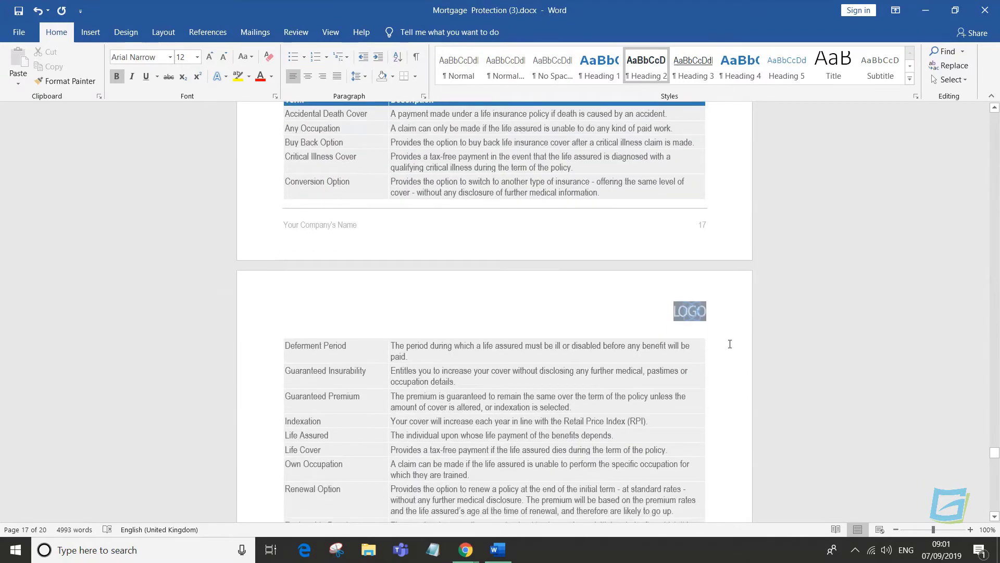
pyautogui.scroll(-3, 730, 344)
pyautogui.scroll(-13, 730, 344)
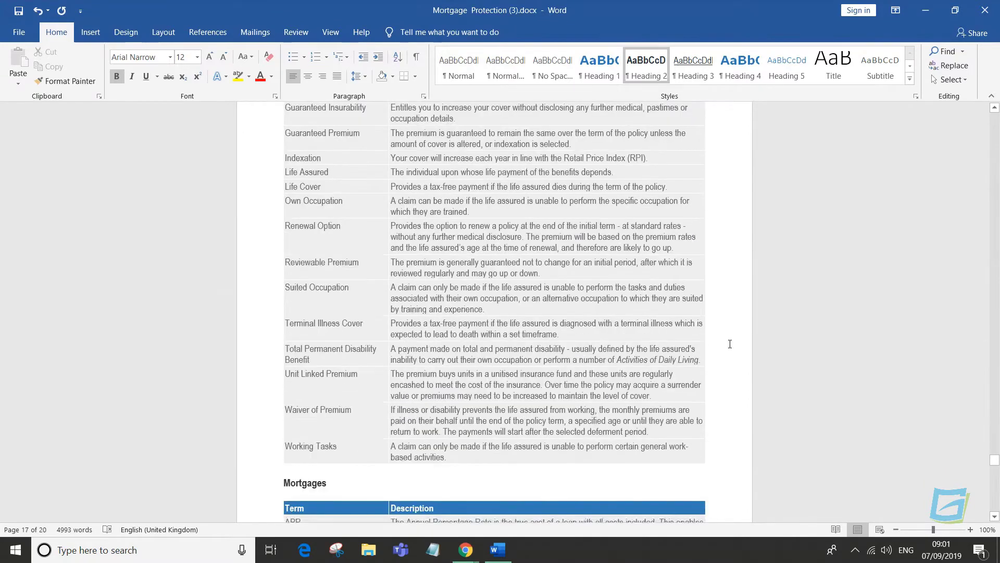
pyautogui.scroll(-12, 729, 343)
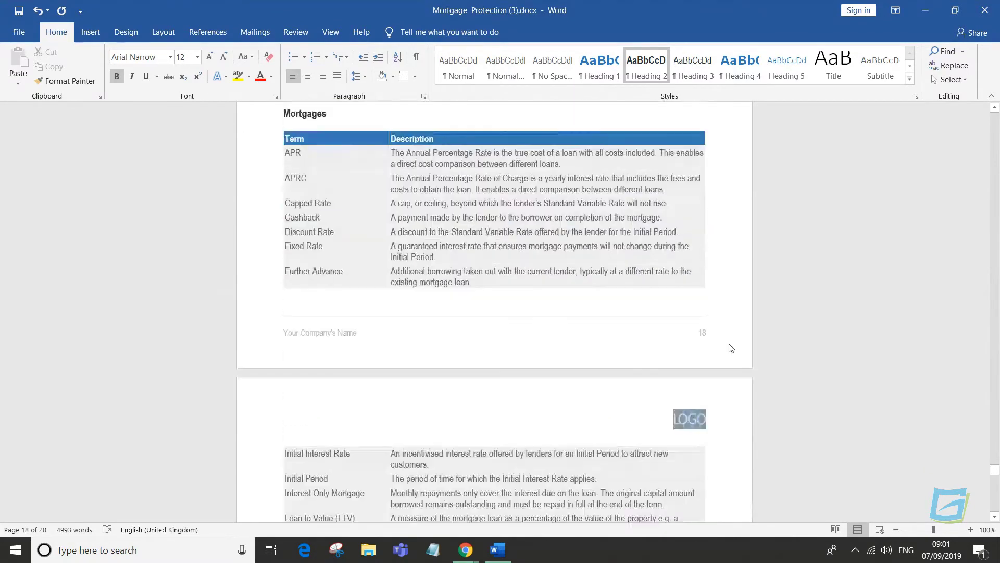
pyautogui.scroll(-14, 729, 344)
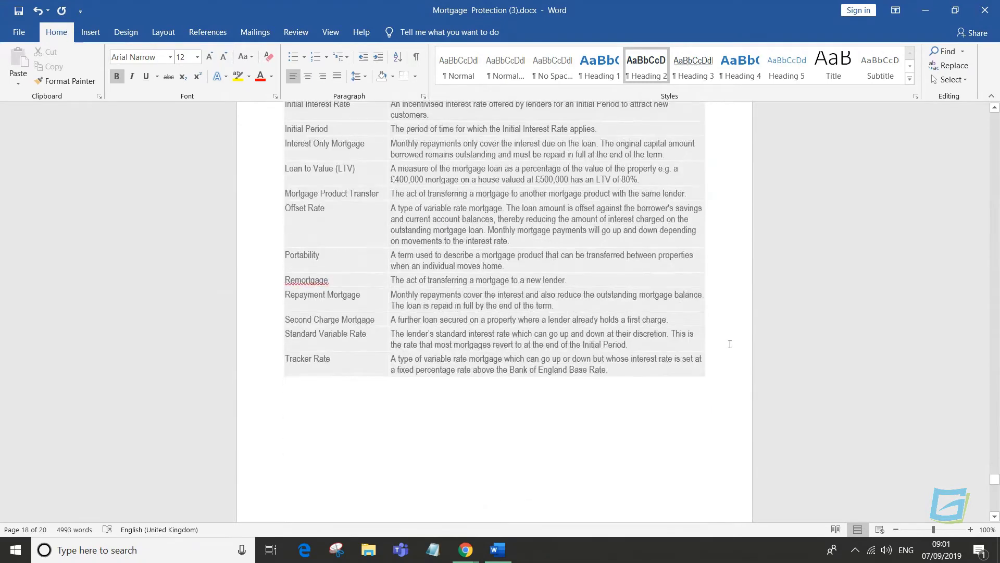
# - Review the Product Information appendix on Level Term Assurance through to the end of the report
pyautogui.scroll(-13, 730, 344)
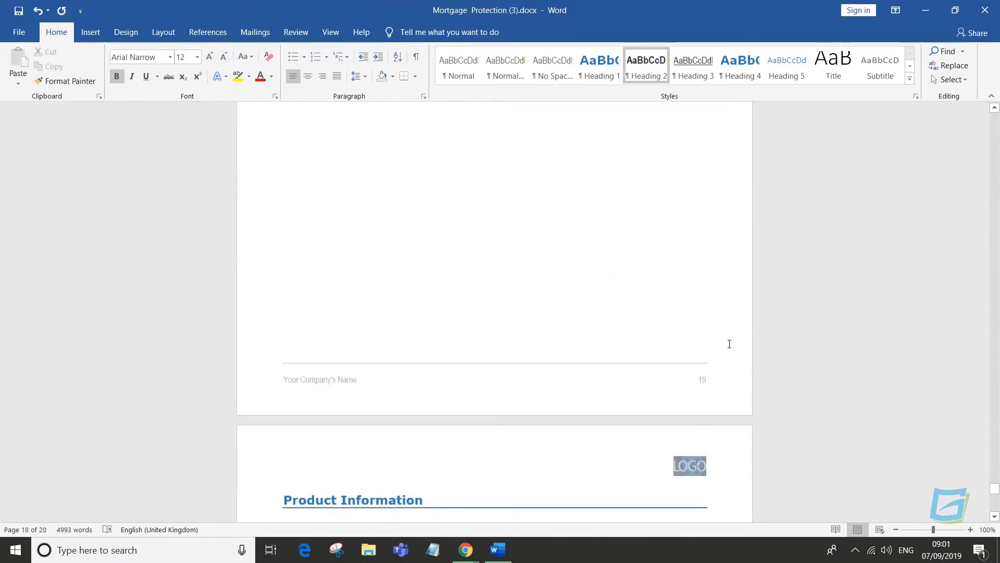
pyautogui.scroll(-7, 730, 348)
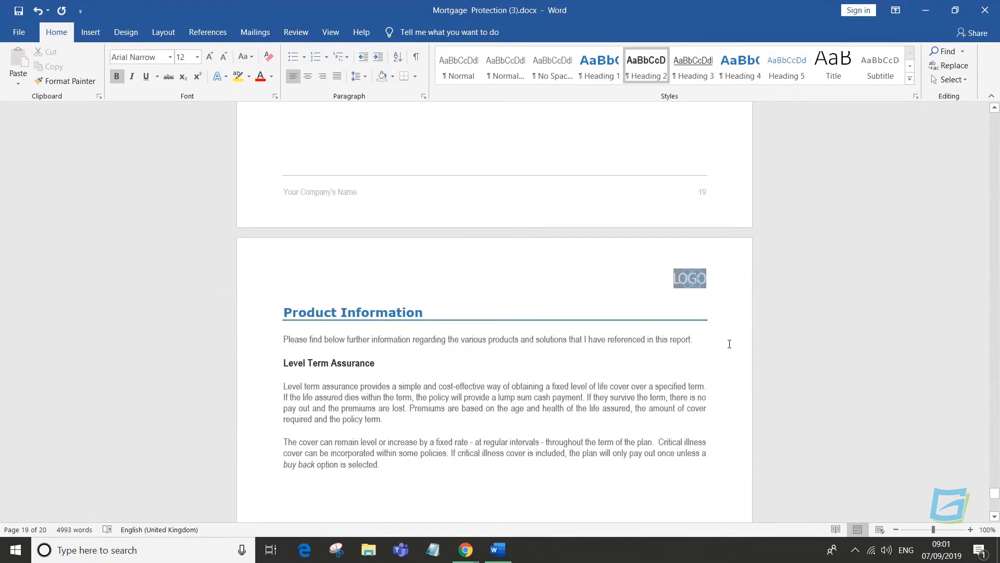
pyautogui.scroll(-1, 730, 344)
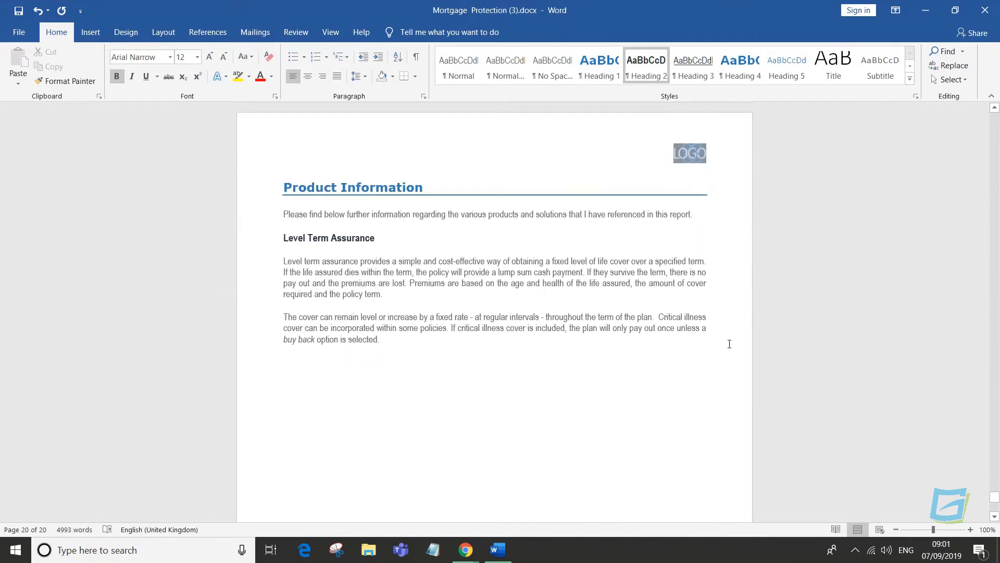
pyautogui.scroll(-2, 729, 344)
pyautogui.scroll(-10, 729, 344)
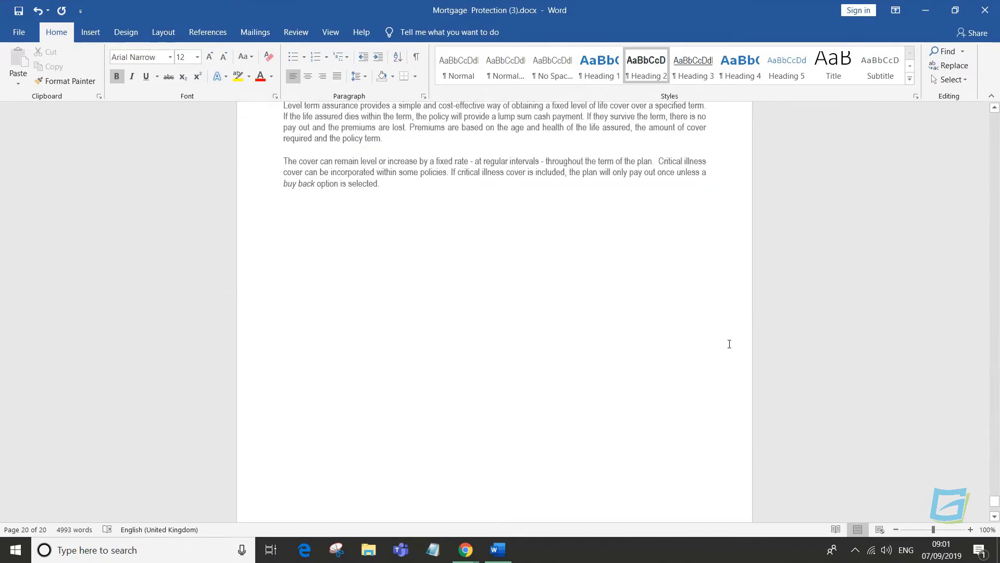
pyautogui.scroll(-2, 704, 375)
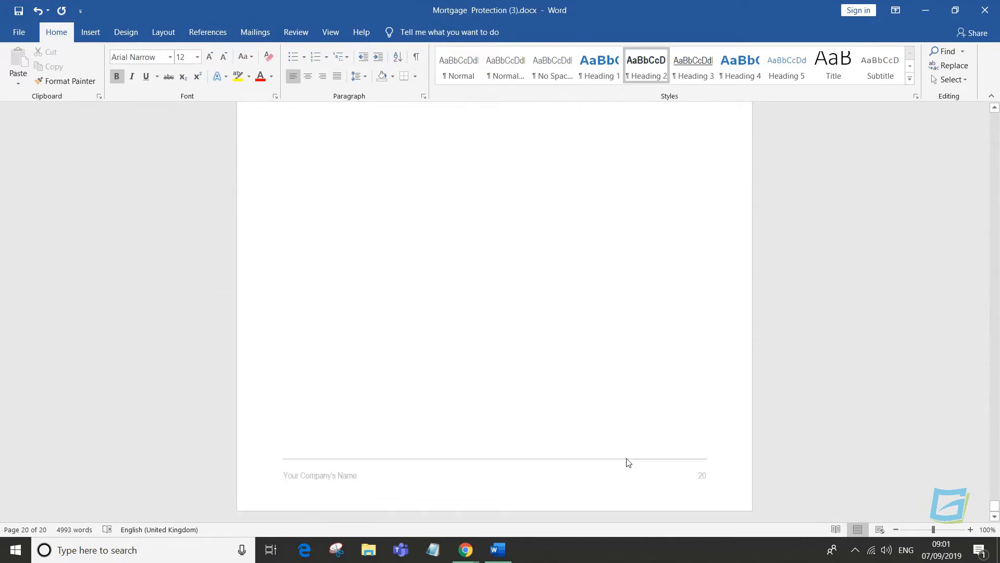
# - Switch to the Genovo Report Builder in Chrome, return to the dashboard and open the customisation library for advice options and reasons
pyautogui.moveTo(480, 551)
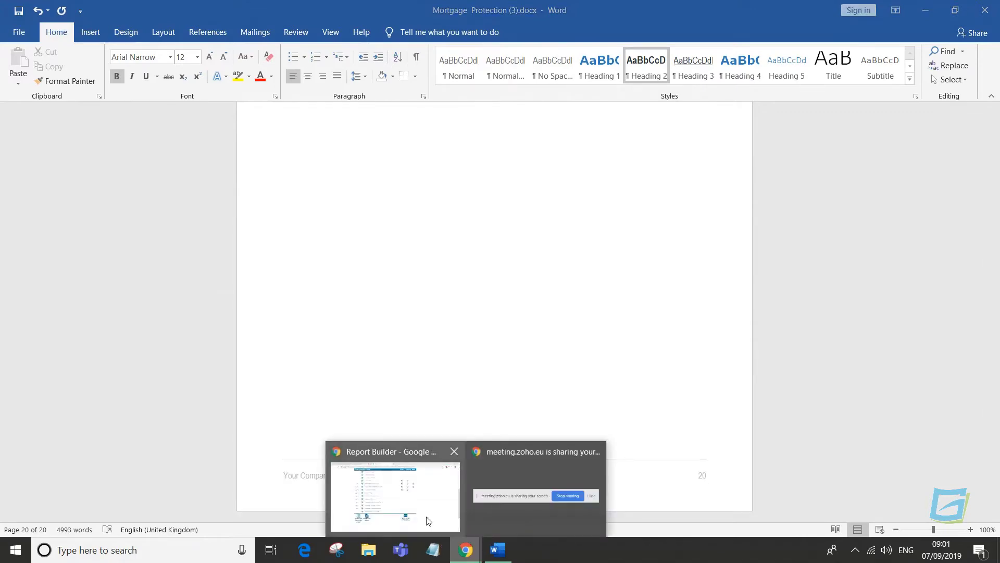
pyautogui.click(440, 501)
pyautogui.scroll(6, 442, 495)
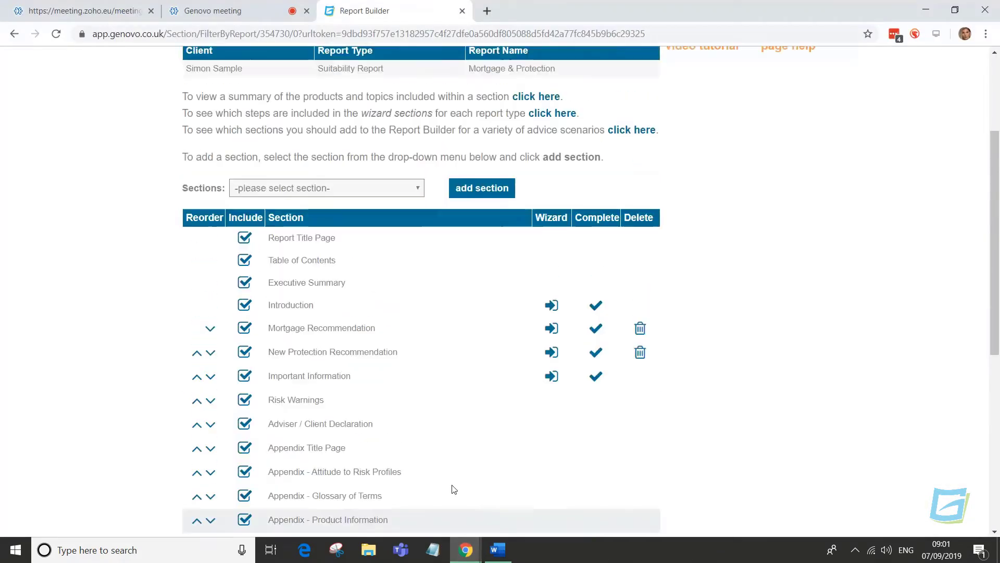
pyautogui.click(211, 147)
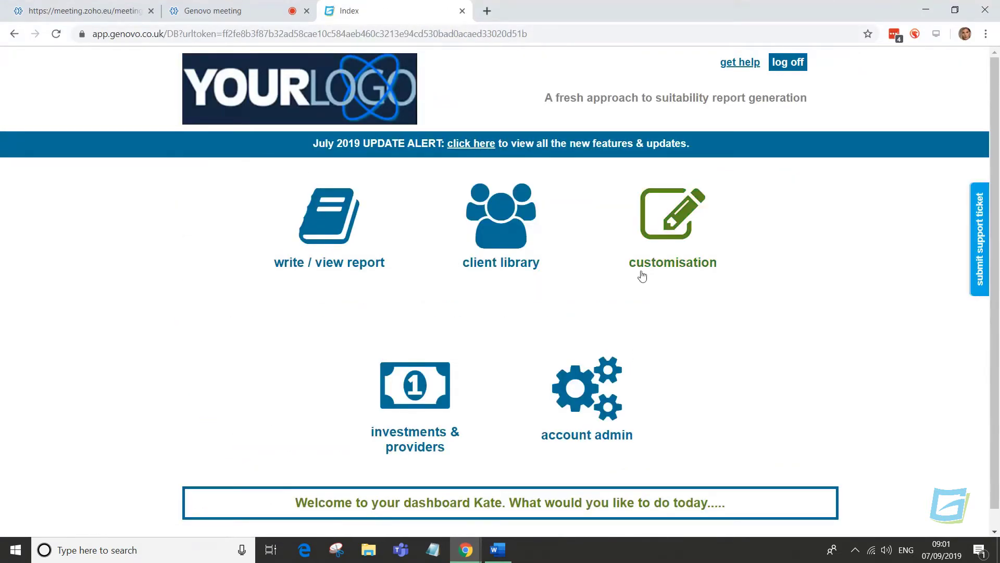
pyautogui.click(651, 270)
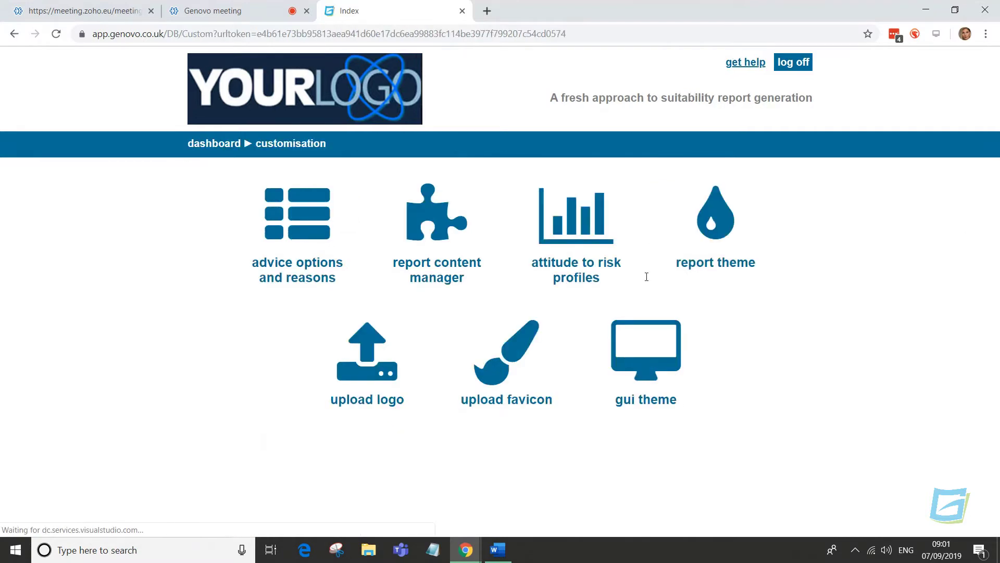
pyautogui.click(319, 284)
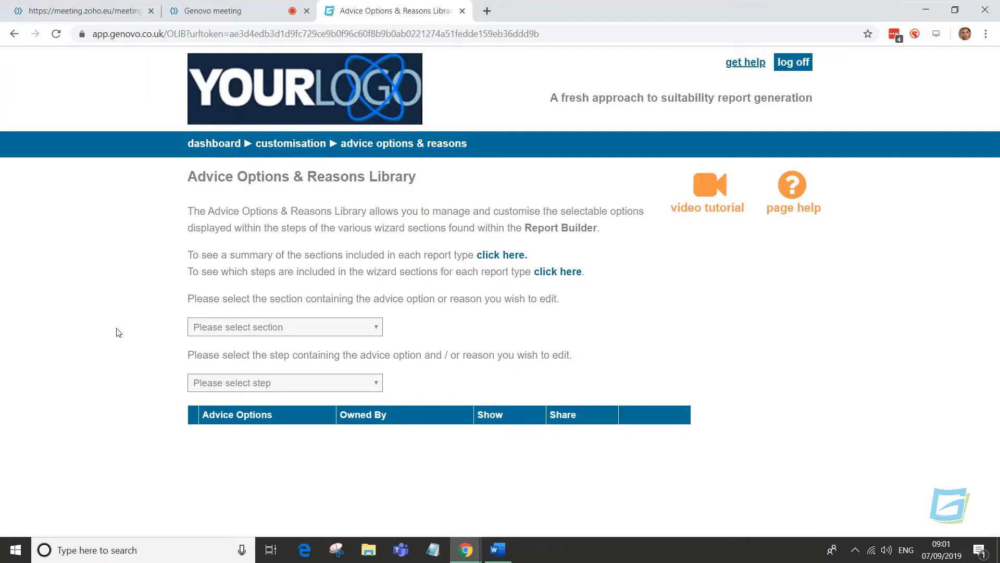
# - Display the advice options for the Introduction section's Client Objectives step and look through the whole list
pyautogui.click(311, 328)
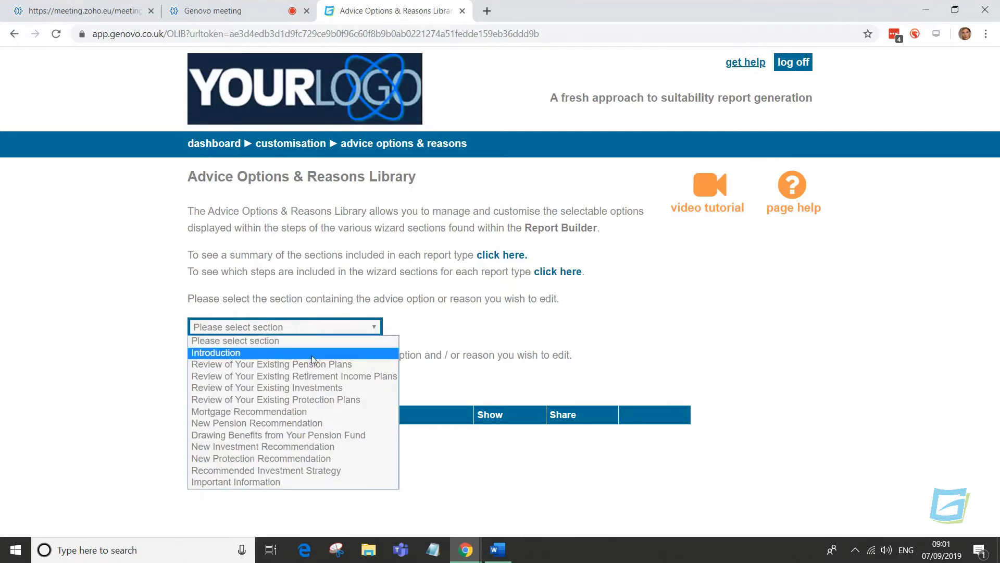
pyautogui.click(313, 353)
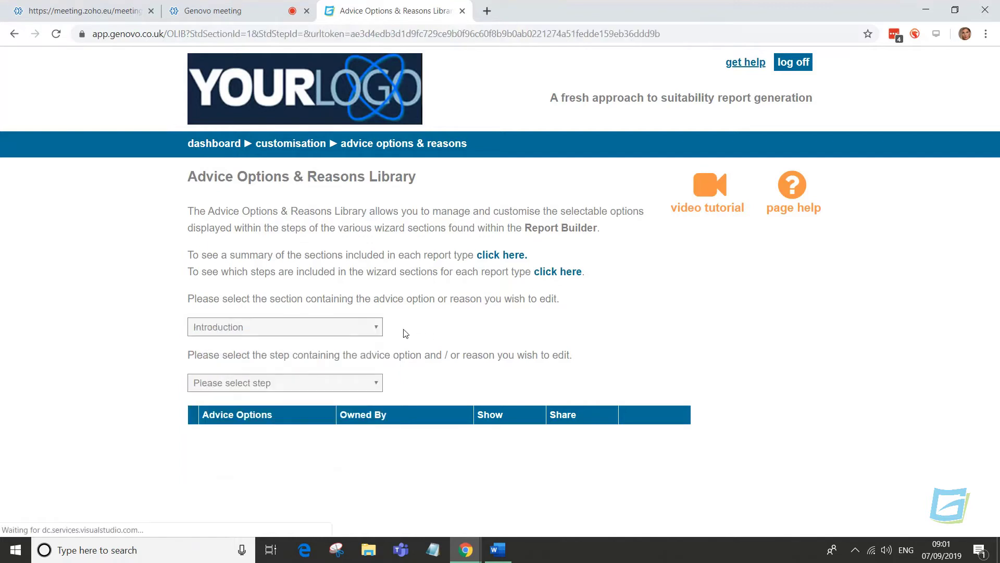
pyautogui.click(368, 388)
pyautogui.click(367, 410)
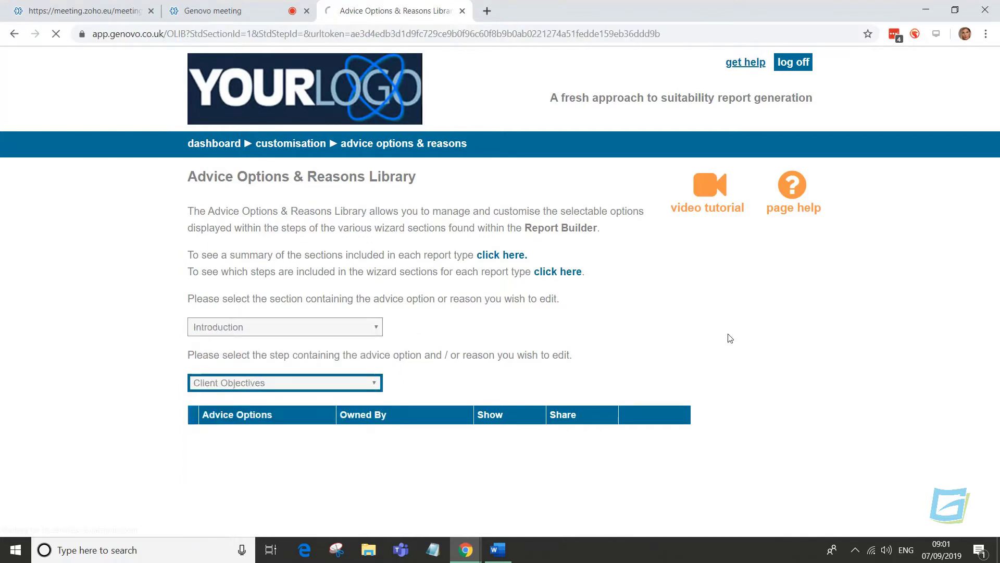
pyautogui.scroll(-3, 729, 333)
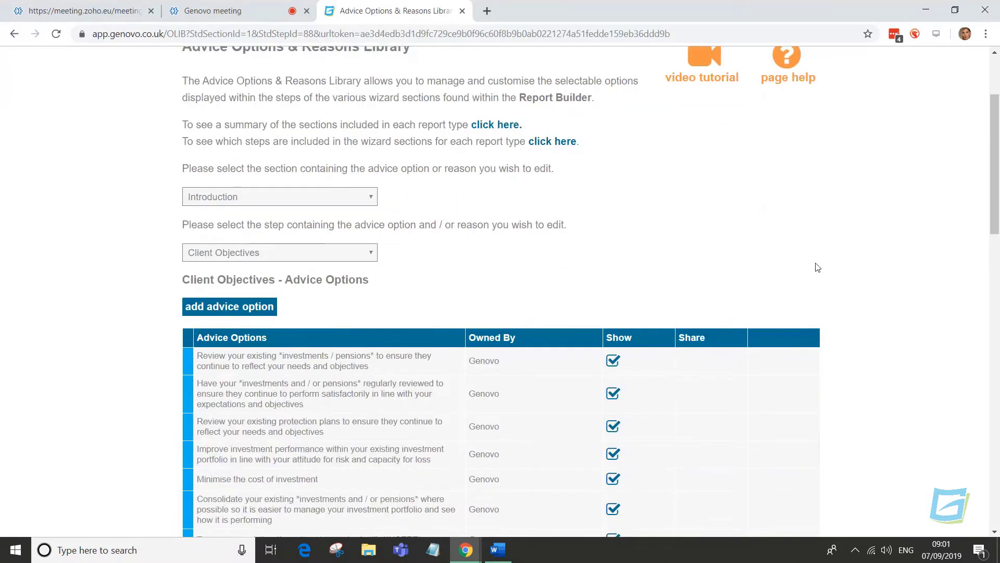
pyautogui.scroll(-1, 836, 260)
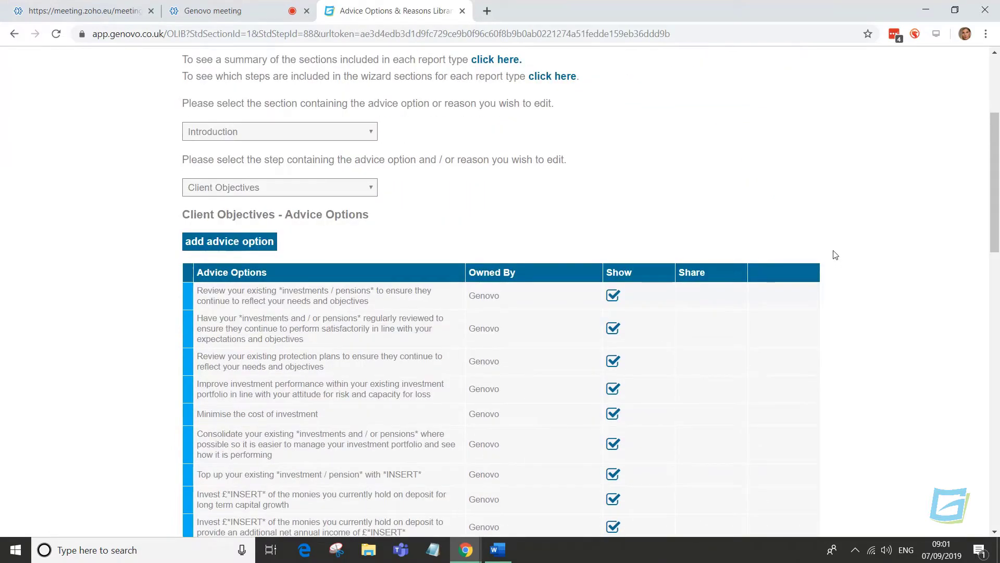
pyautogui.scroll(-2, 833, 231)
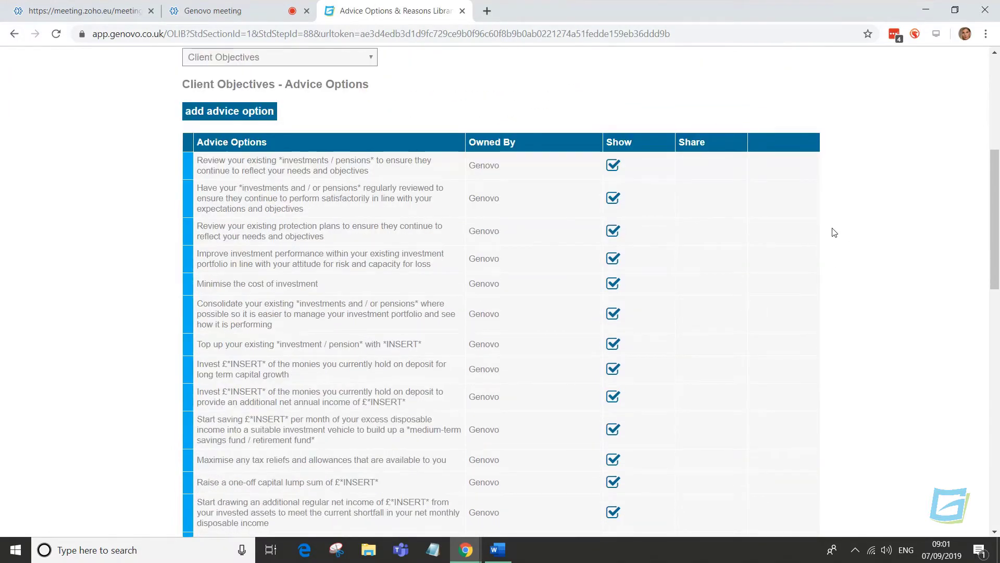
pyautogui.scroll(-5, 834, 231)
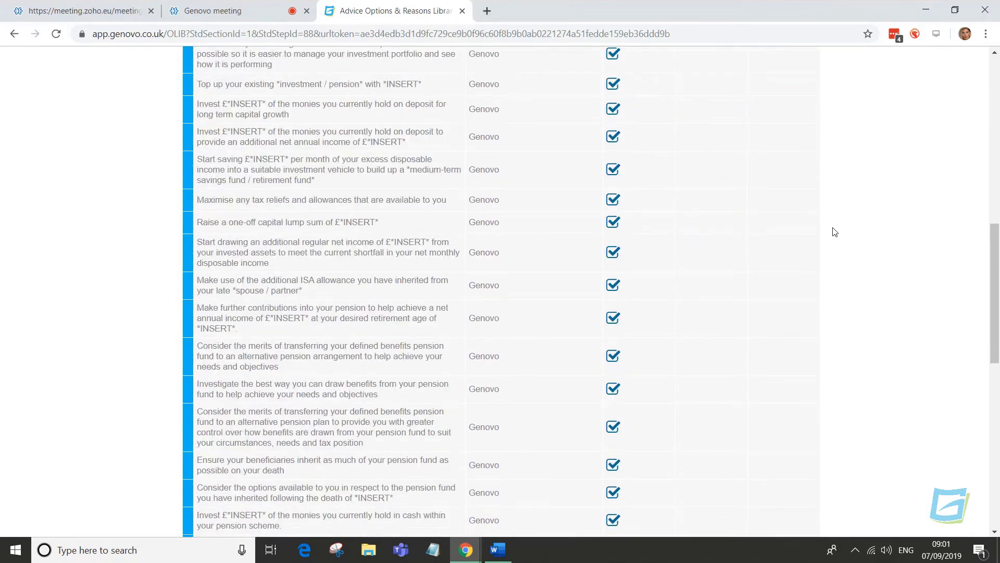
pyautogui.scroll(-8, 835, 232)
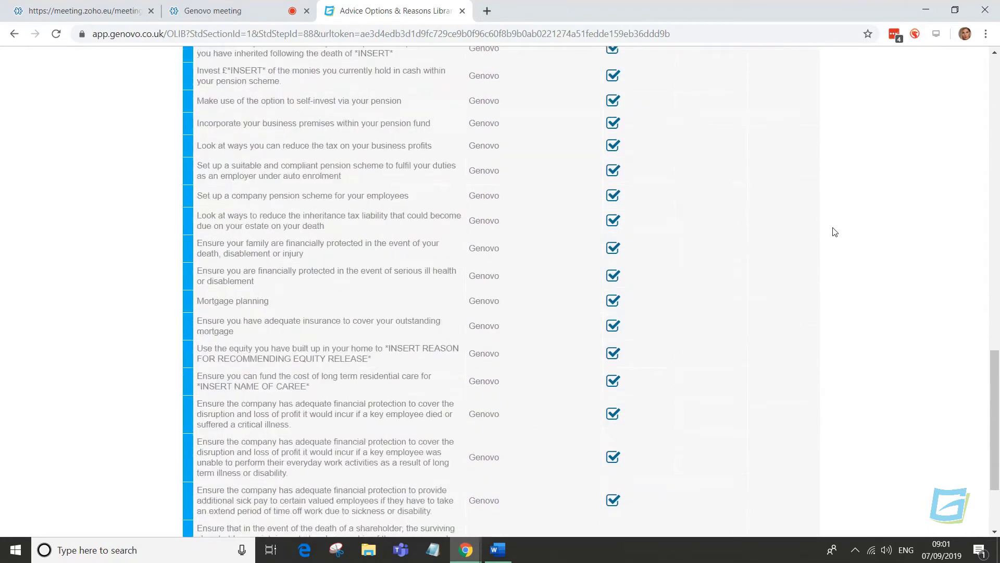
pyautogui.scroll(-3, 835, 232)
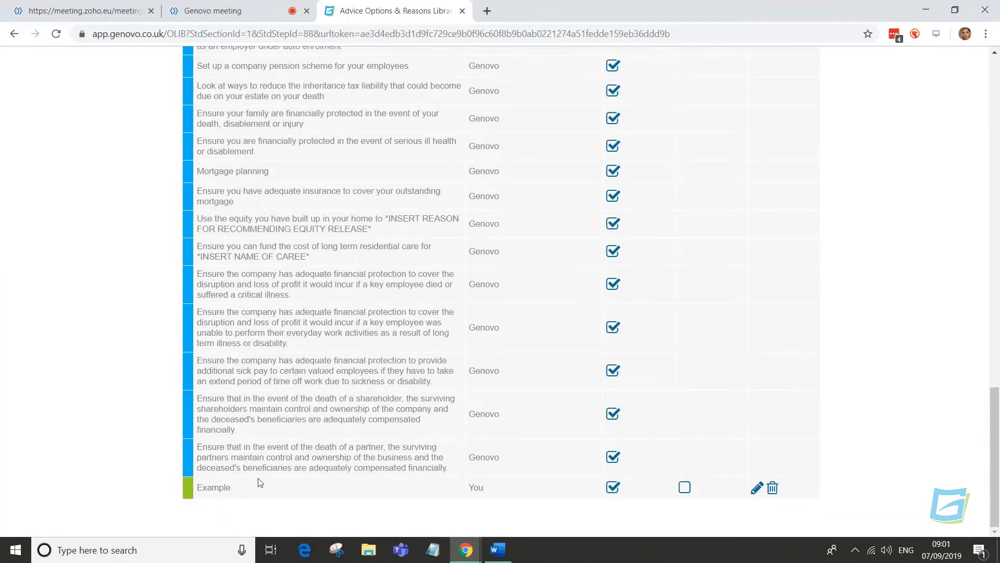
# - Share the custom Example option and hide the objectives on a key employee's long term illness and additional sick pay for valued employees
pyautogui.moveTo(237, 489); pyautogui.dragTo(197, 489)
pyautogui.click(259, 500)
pyautogui.click(685, 488)
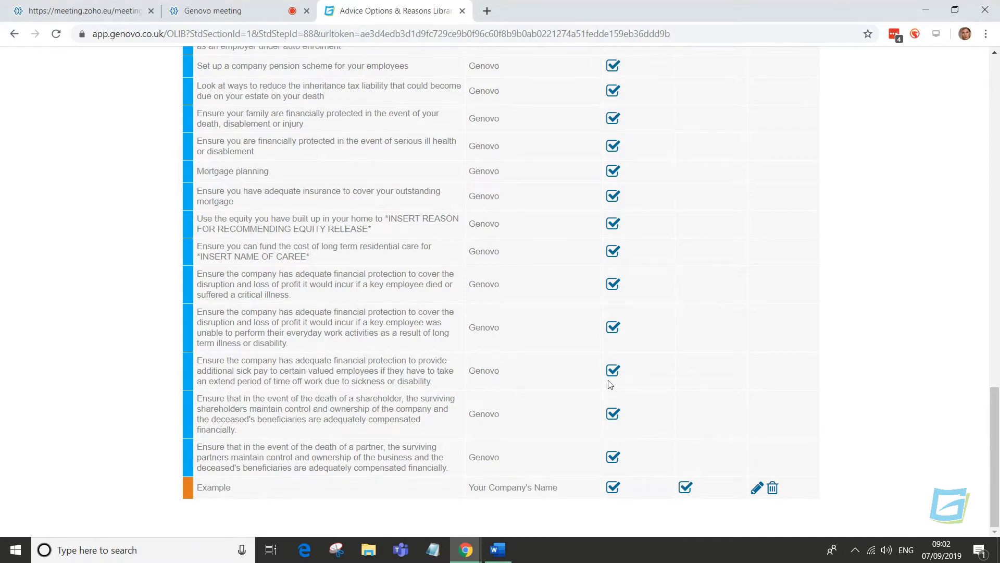
pyautogui.click(613, 327)
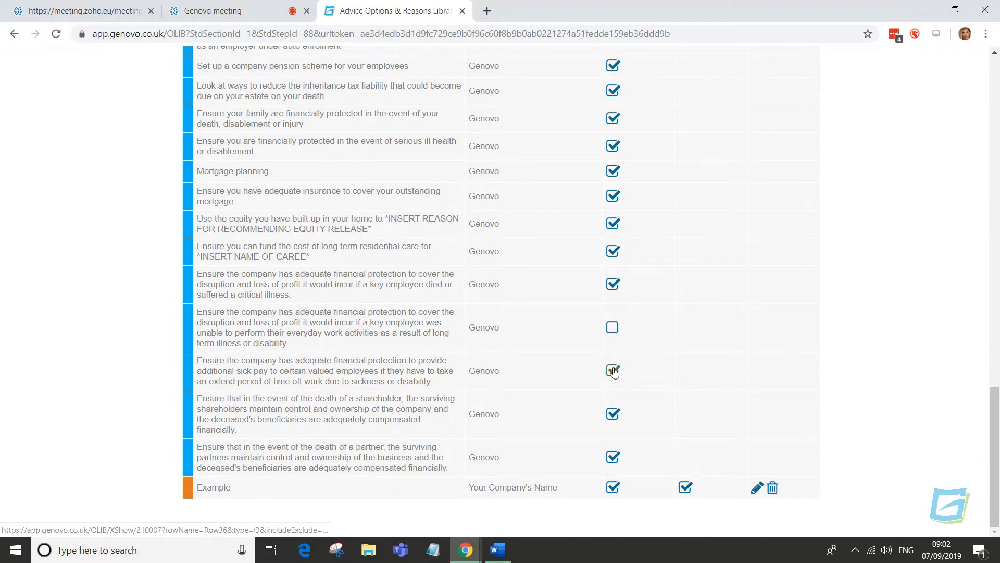
pyautogui.click(613, 371)
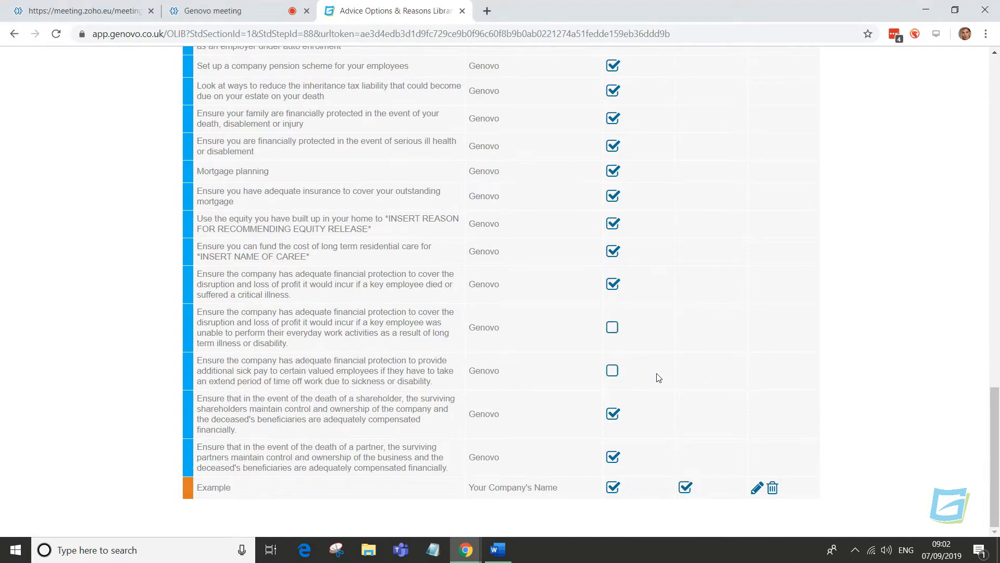
# - Return to the customisation area and open the Report Content Manager
pyautogui.scroll(15, 659, 378)
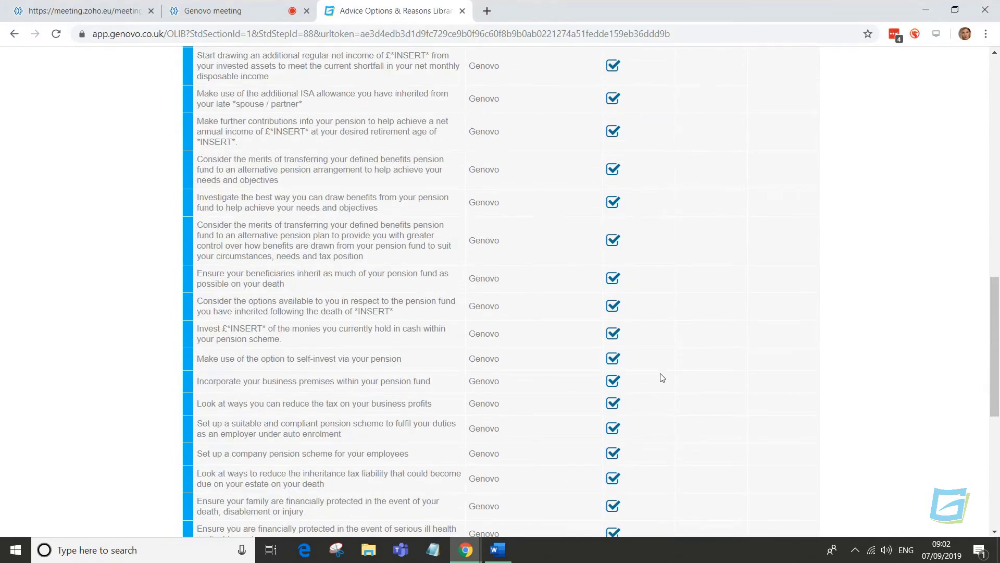
pyautogui.scroll(8, 662, 376)
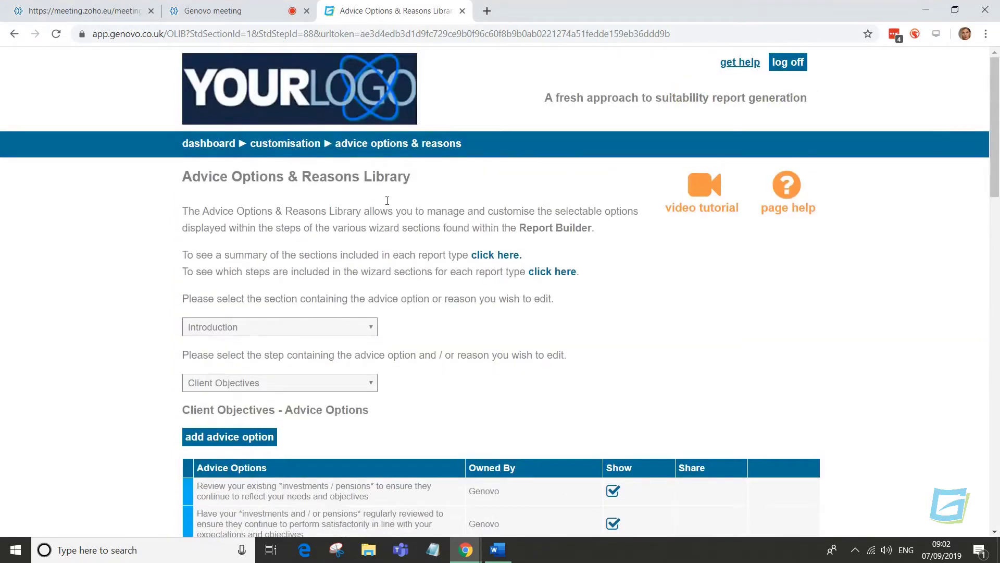
pyautogui.click(286, 144)
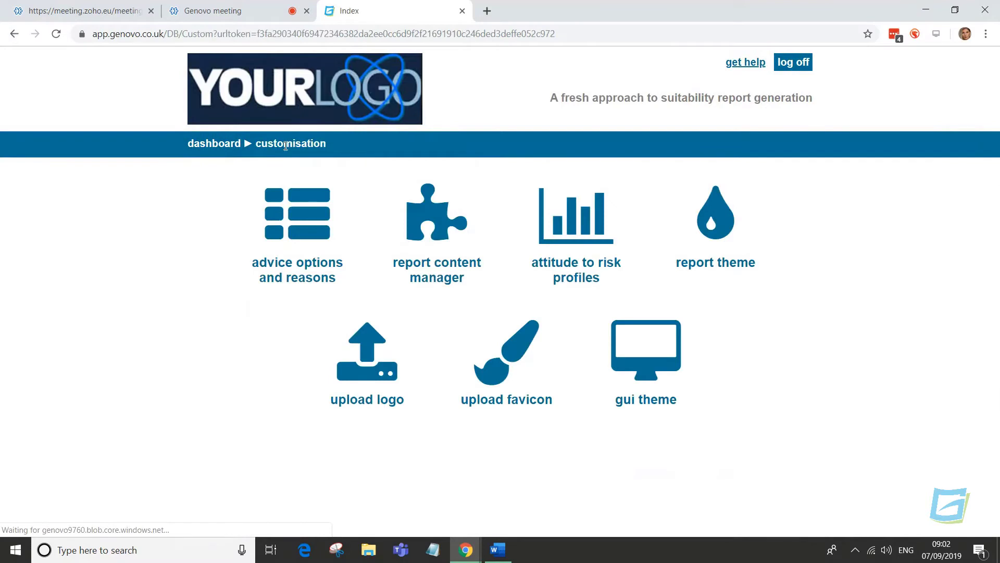
pyautogui.click(412, 233)
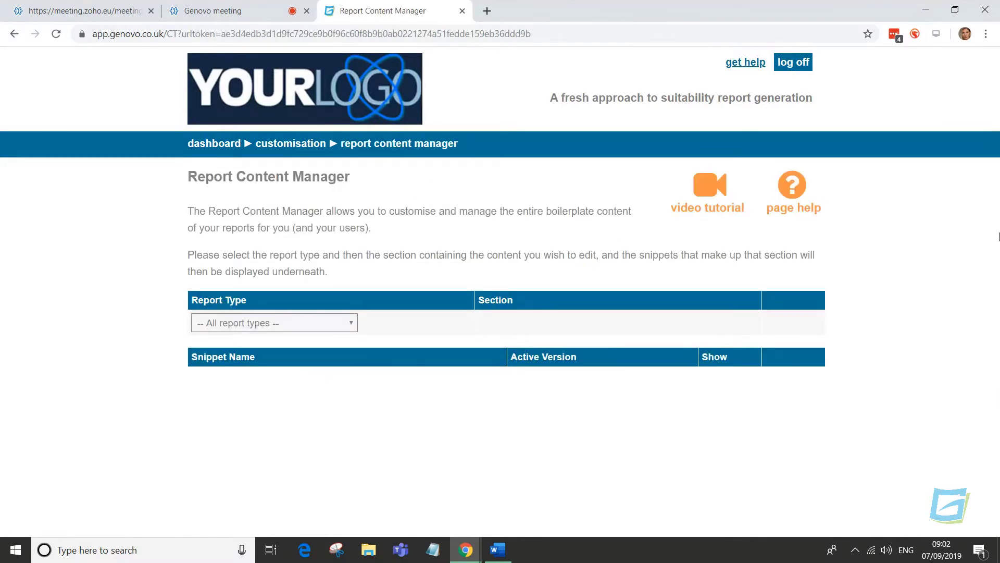
# - Choose the Suitability Report type, look through its sections and list the snippets of the Introduction section
pyautogui.click(346, 325)
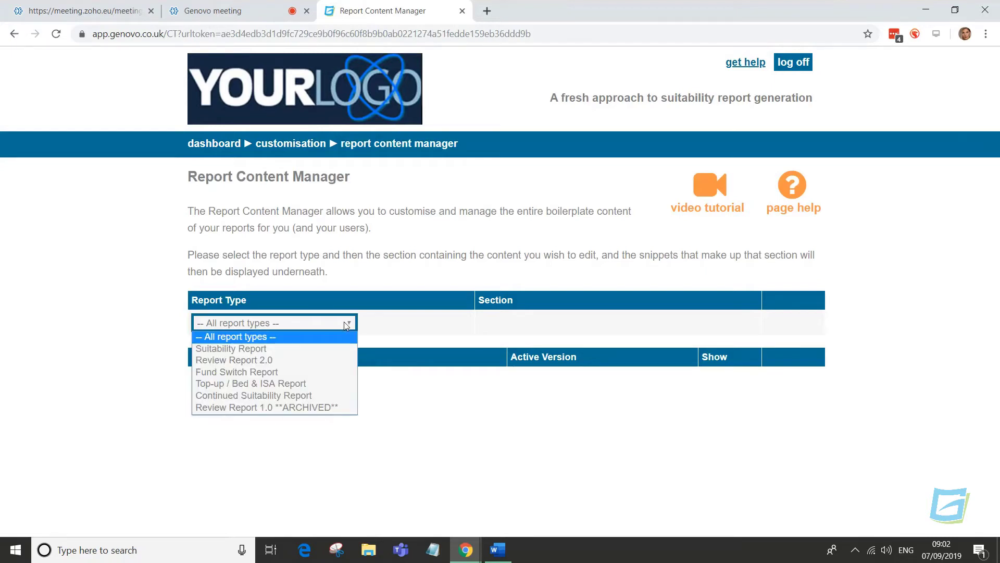
pyautogui.click(336, 348)
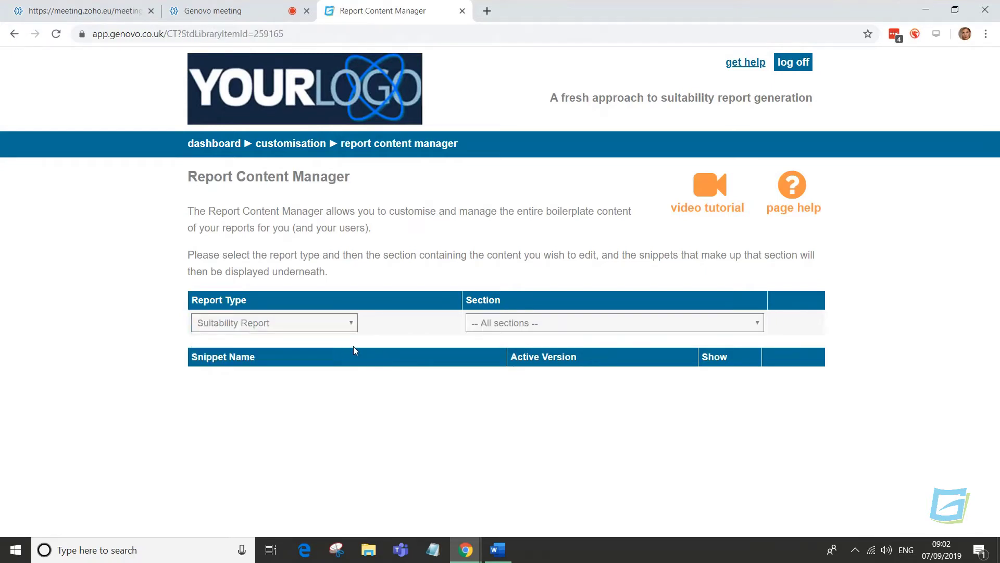
pyautogui.click(553, 326)
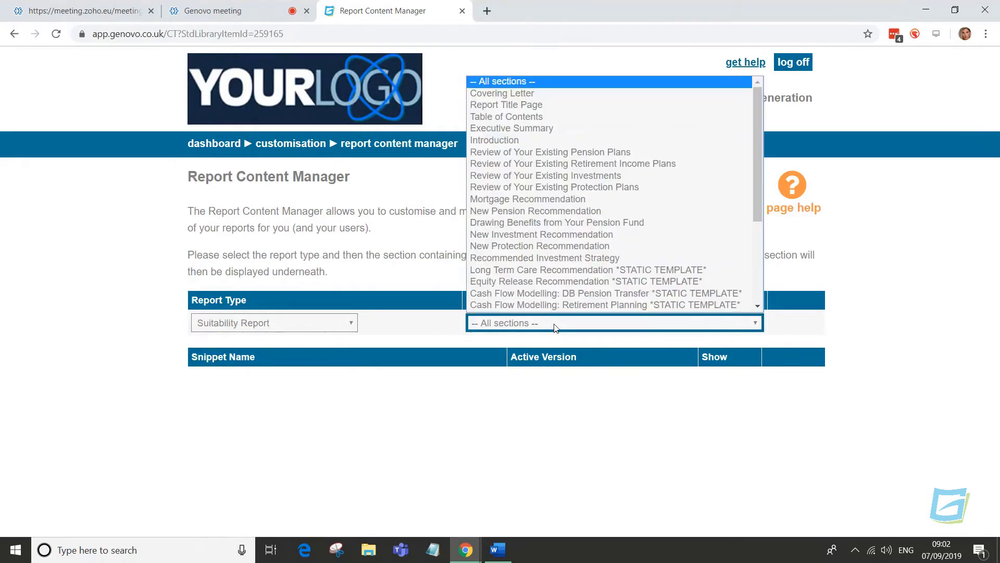
pyautogui.scroll(-3, 692, 285)
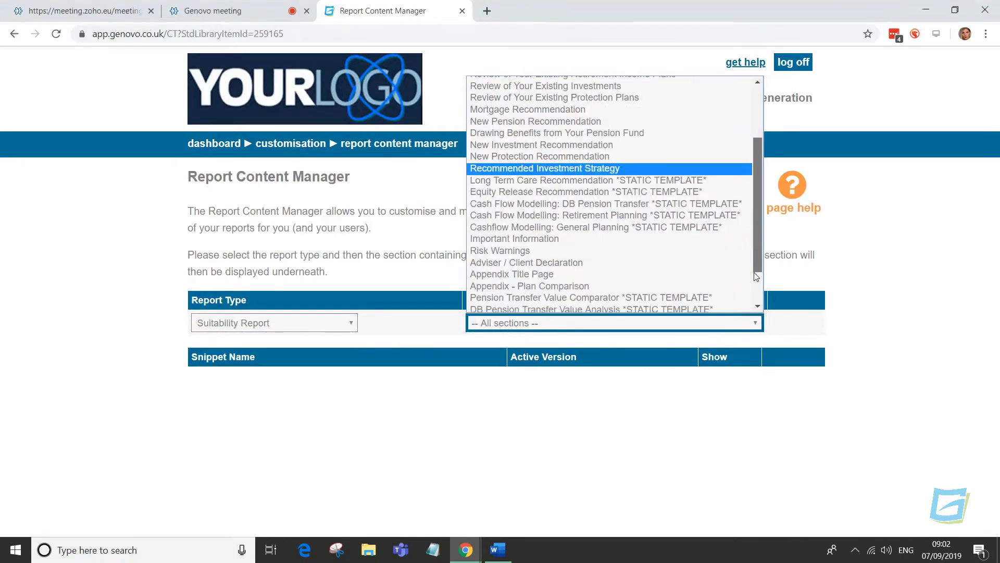
pyautogui.moveTo(756, 276); pyautogui.dragTo(764, 207)
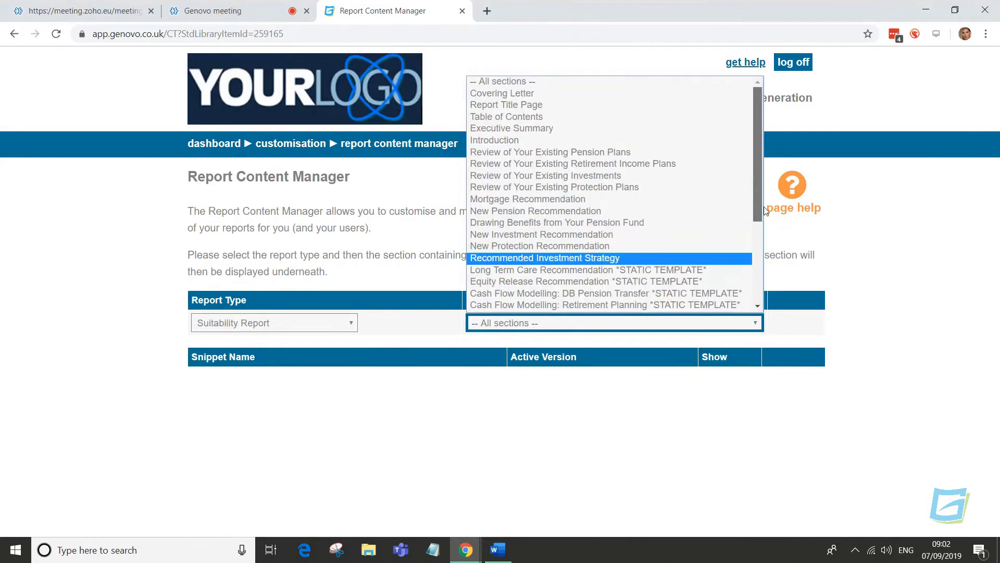
pyautogui.click(697, 141)
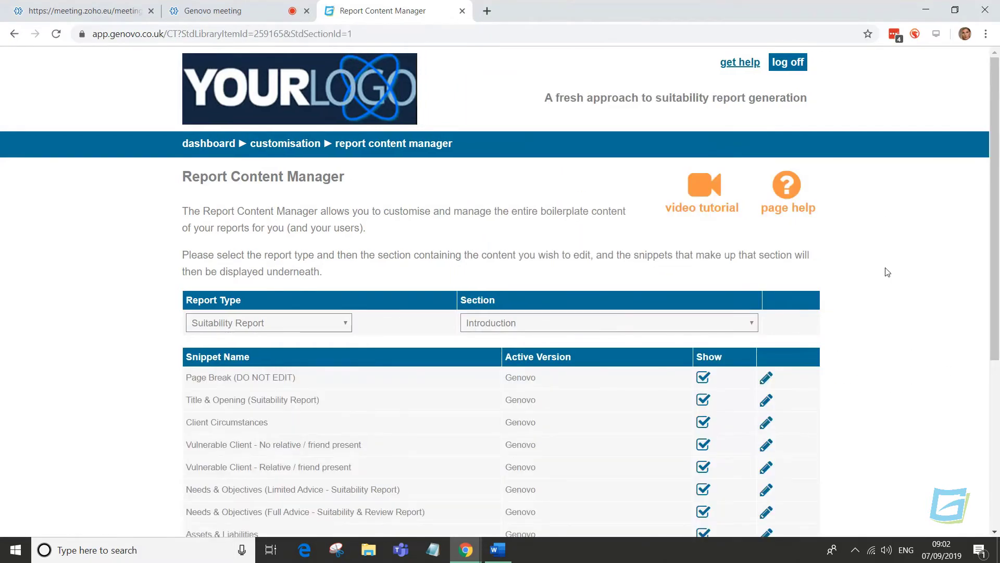
# - Open the details of the Title & Opening (Suitability Report) snippet and review its text
pyautogui.scroll(-4, 888, 270)
pyautogui.scroll(-1, 891, 268)
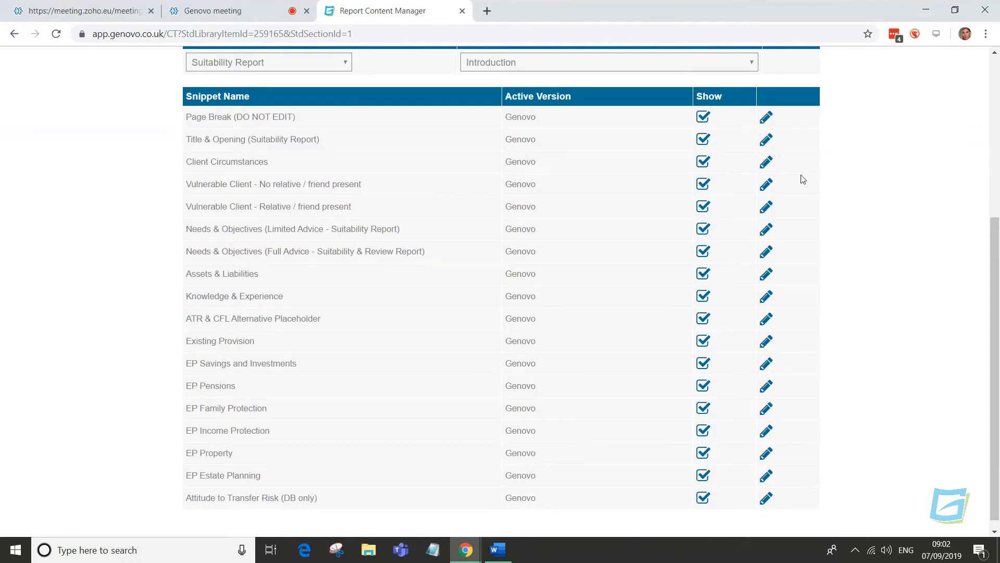
pyautogui.click(770, 140)
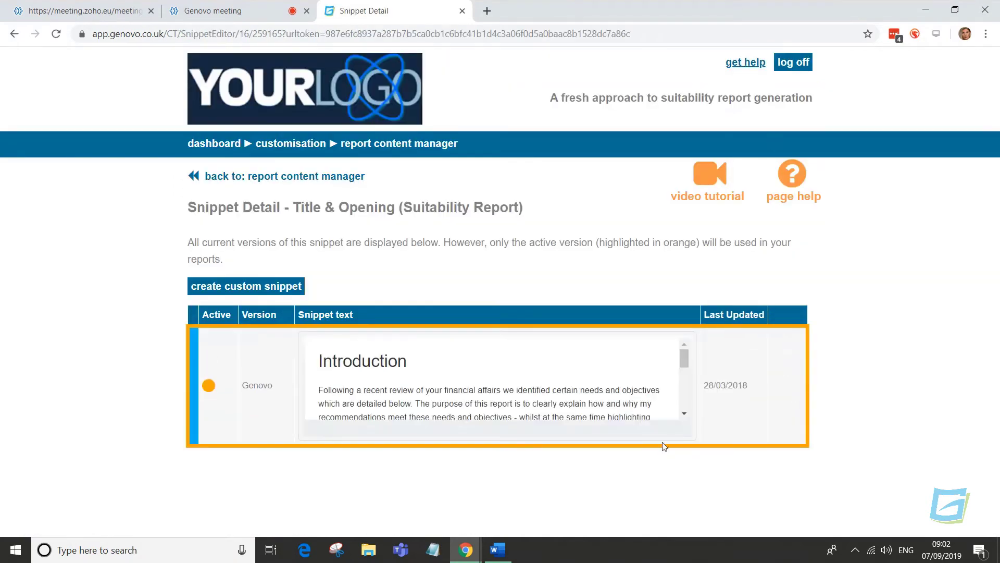
pyautogui.scroll(-2, 911, 344)
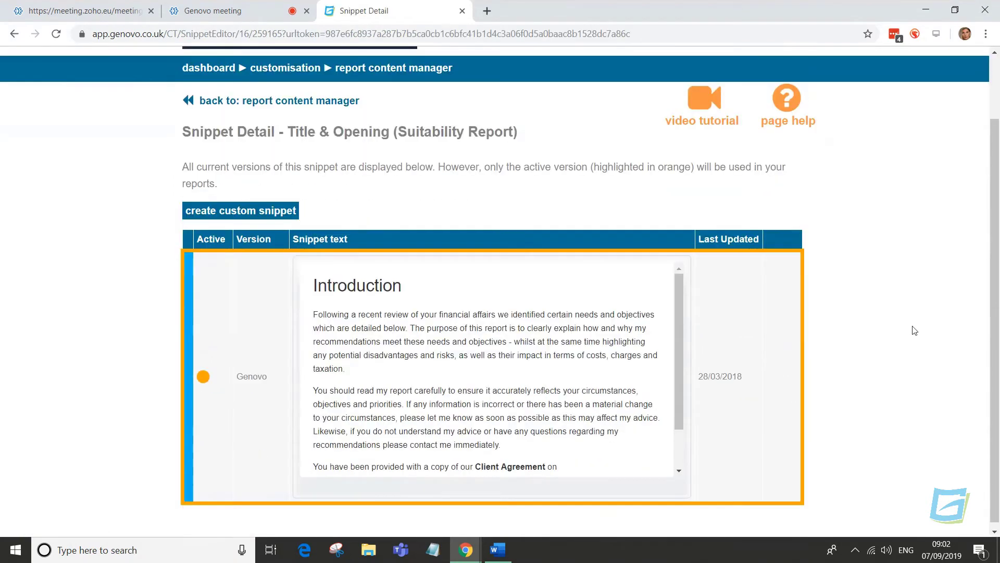
pyautogui.moveTo(682, 328)
pyautogui.mouseDown()
pyautogui.moveTo(672, 370)
pyautogui.moveTo(690, 313)
pyautogui.mouseUp()
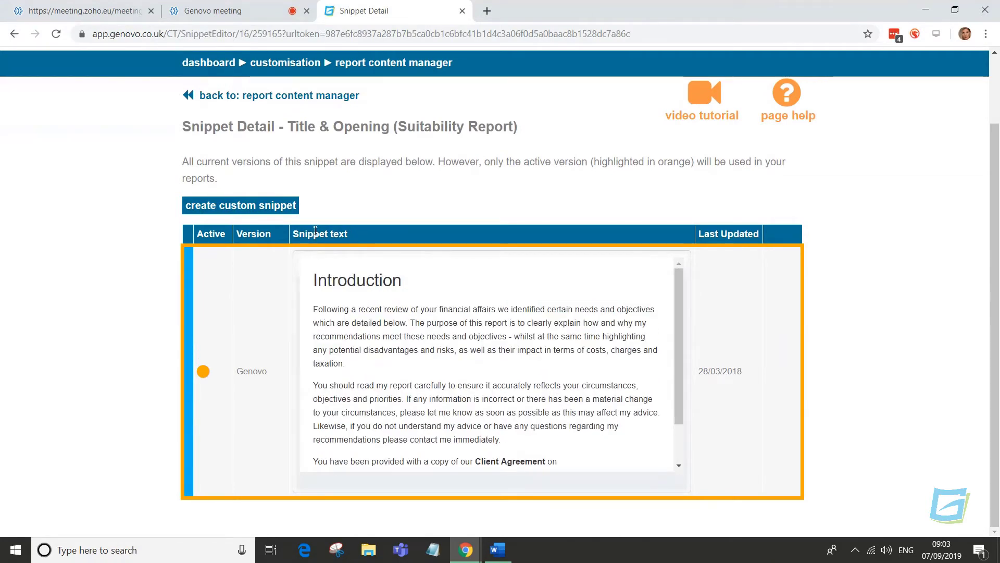
# - Create a custom version of the Title & Opening snippet with the Introduction heading underlined and save it
pyautogui.click(254, 206)
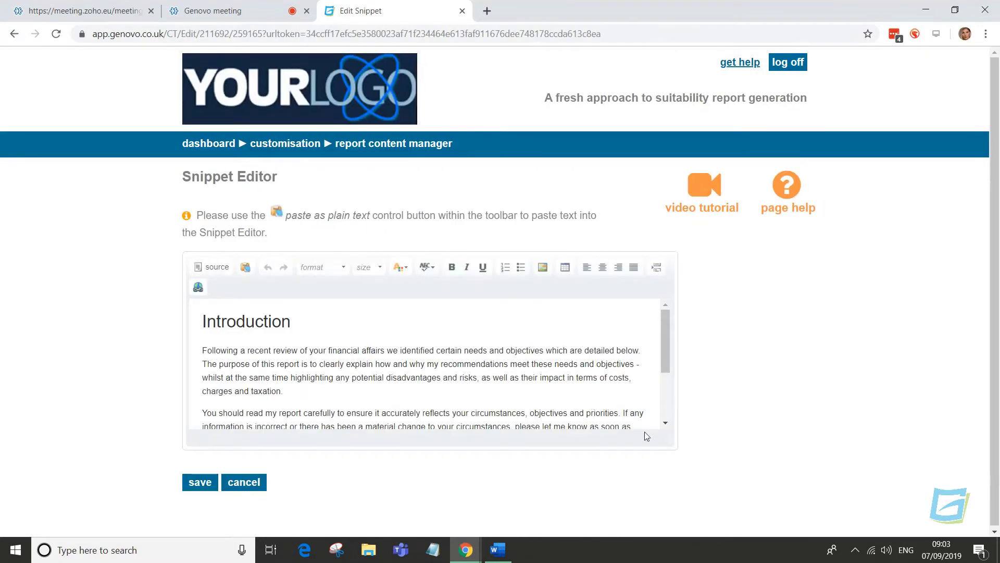
pyautogui.scroll(-2, 731, 394)
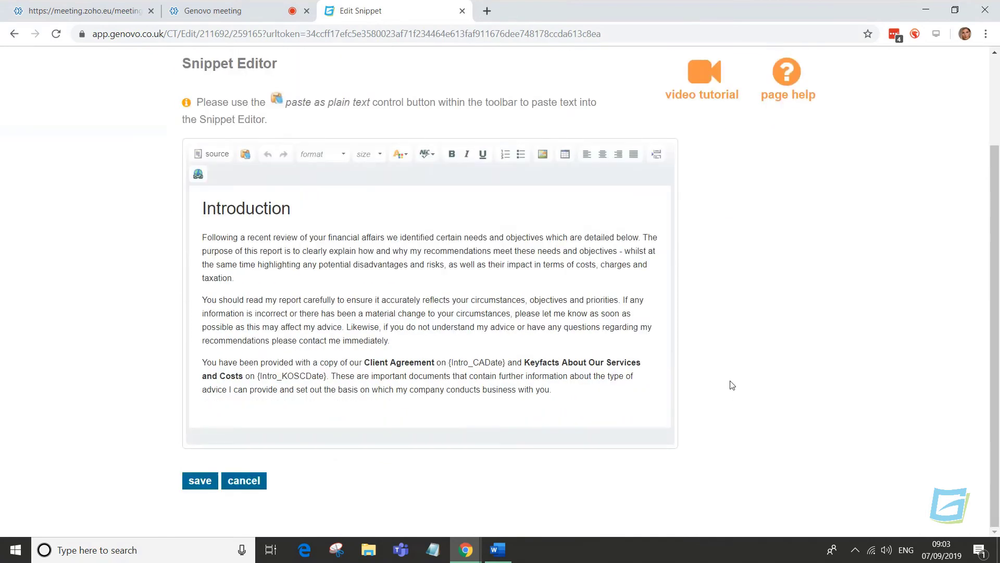
pyautogui.moveTo(305, 208); pyautogui.dragTo(201, 209)
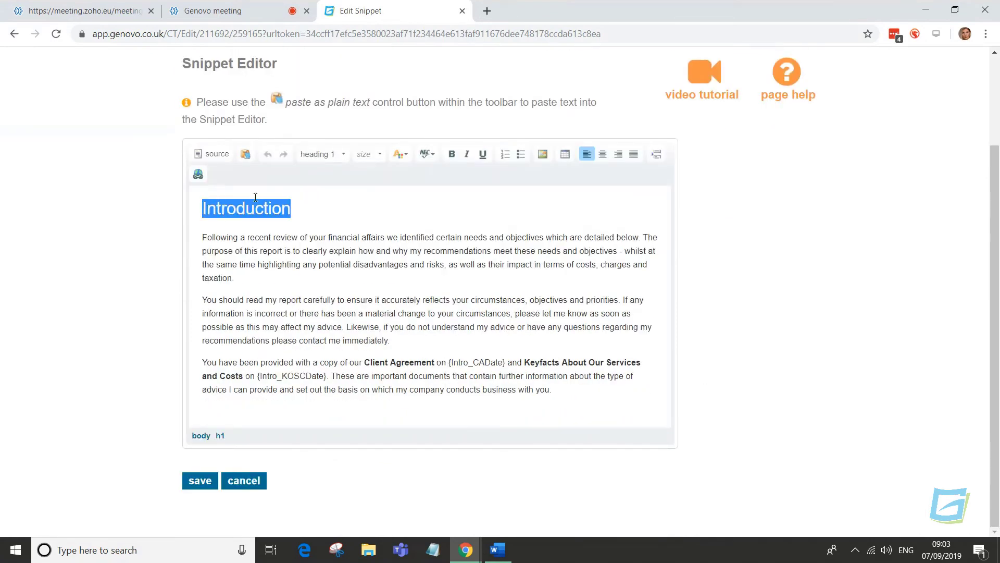
pyautogui.click(483, 154)
pyautogui.click(386, 212)
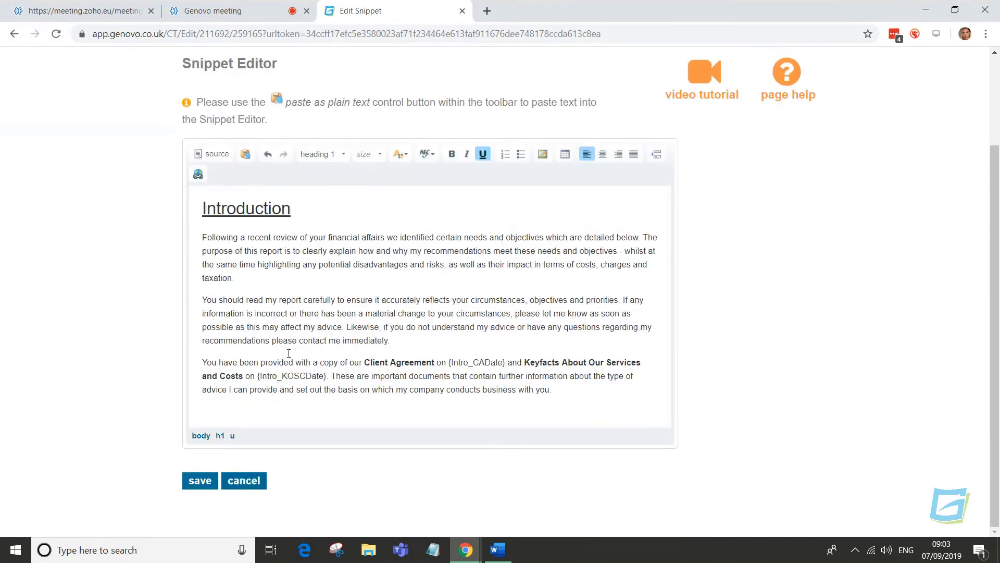
pyautogui.click(200, 480)
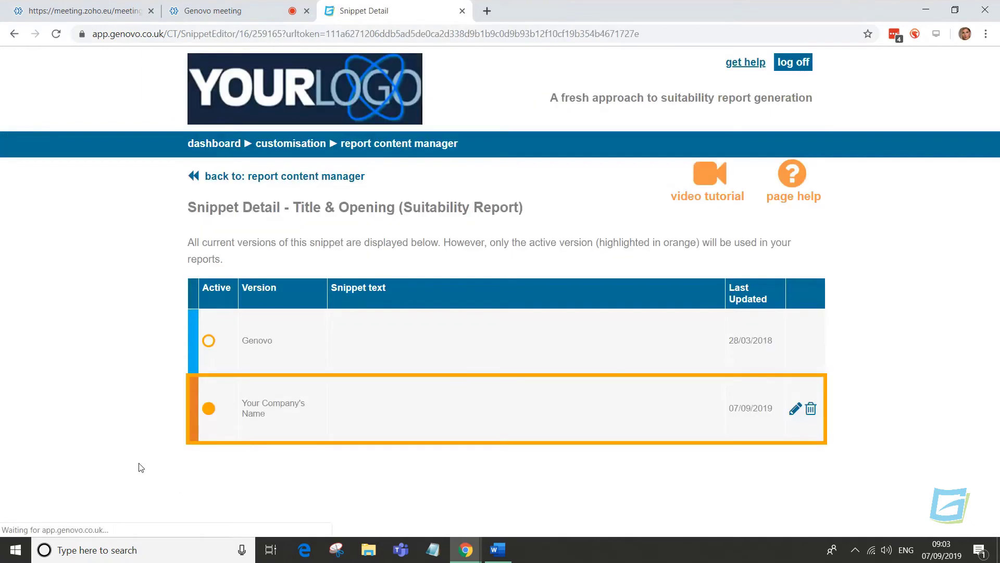
# - Compare the Genovo and company versions of the Title & Opening snippet, then go back to the Report Content Manager
pyautogui.scroll(-1, 125, 437)
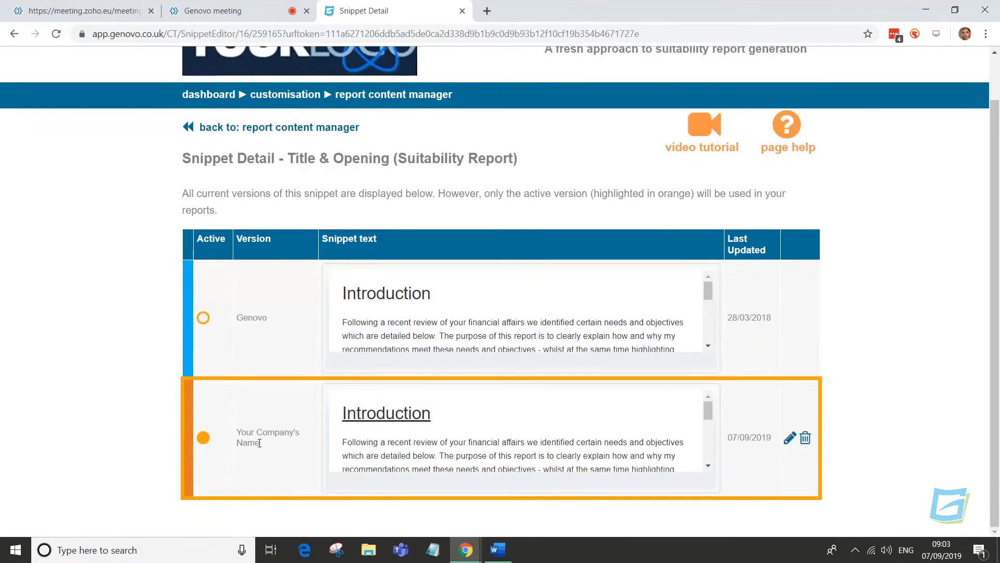
pyautogui.moveTo(260, 443); pyautogui.dragTo(235, 435)
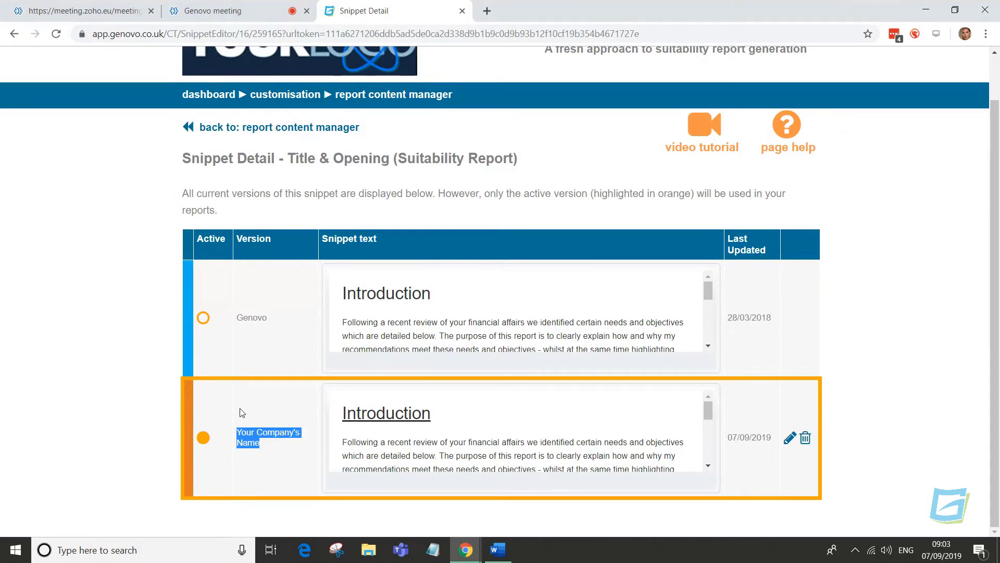
pyautogui.click(242, 413)
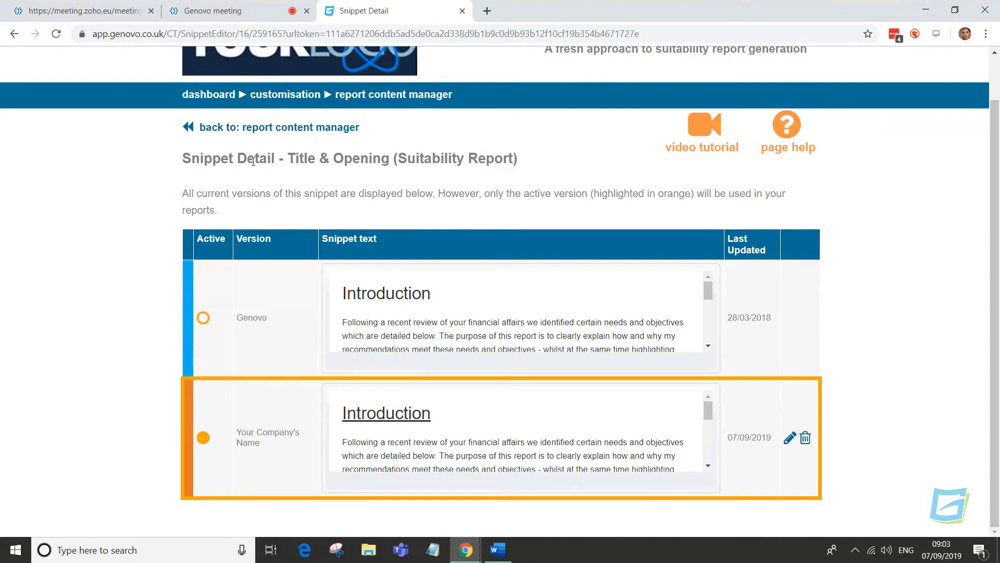
pyautogui.click(247, 128)
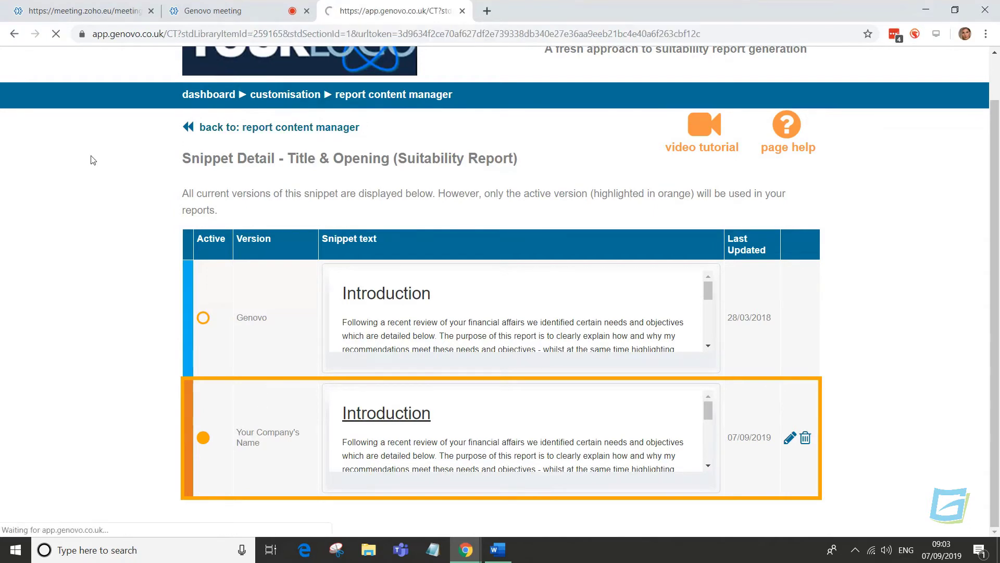
# - Check the active version of the Title & Opening snippet, then list the snippets of the Adviser / Client Declaration section
pyautogui.moveTo(596, 271); pyautogui.dragTo(499, 273)
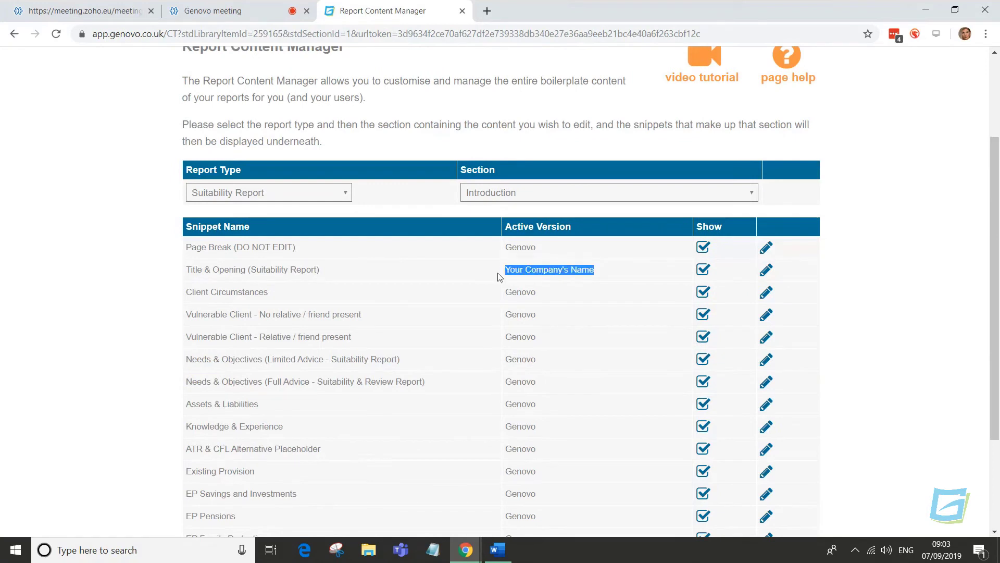
pyautogui.click(905, 310)
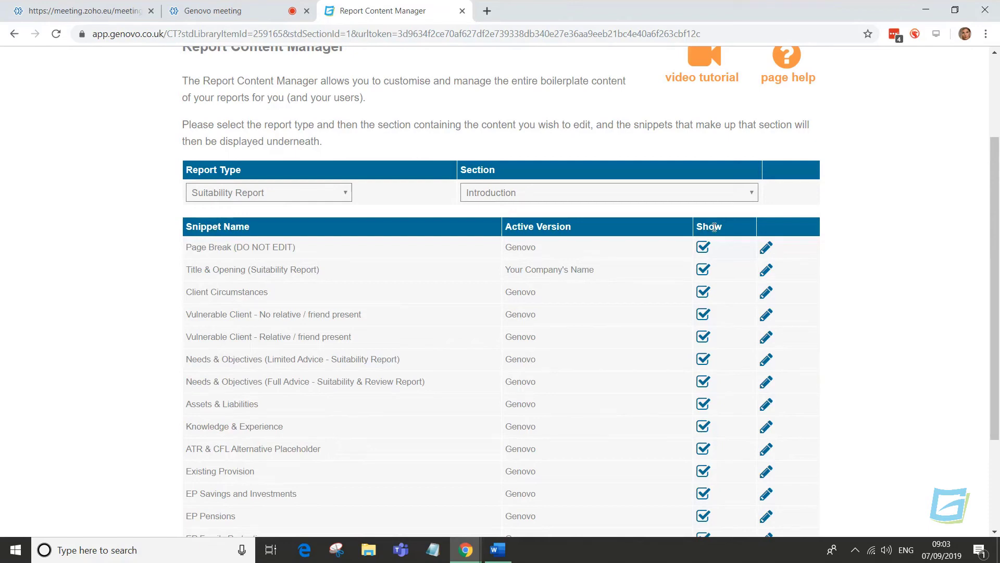
pyautogui.click(702, 196)
pyautogui.moveTo(754, 224); pyautogui.dragTo(750, 292)
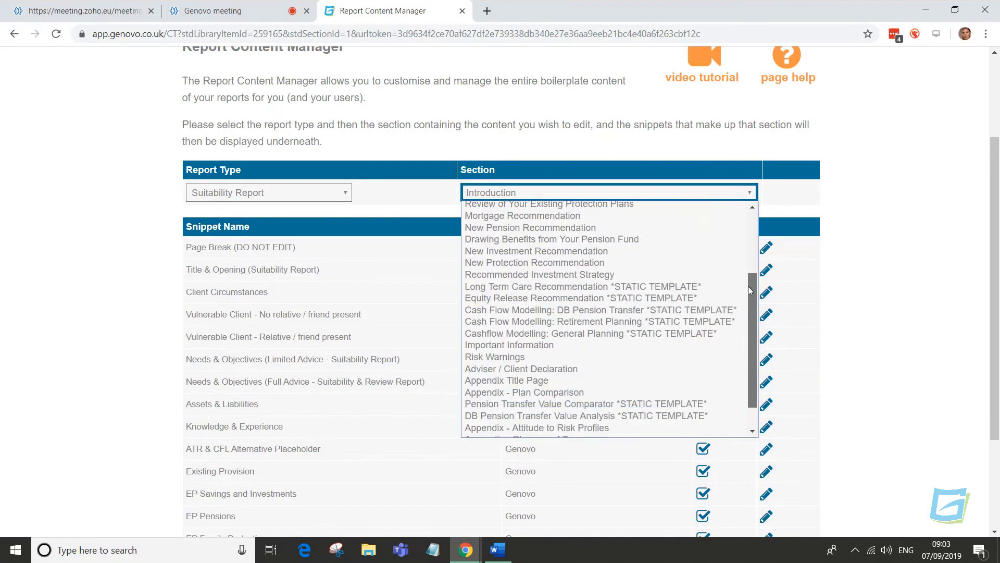
pyautogui.click(645, 374)
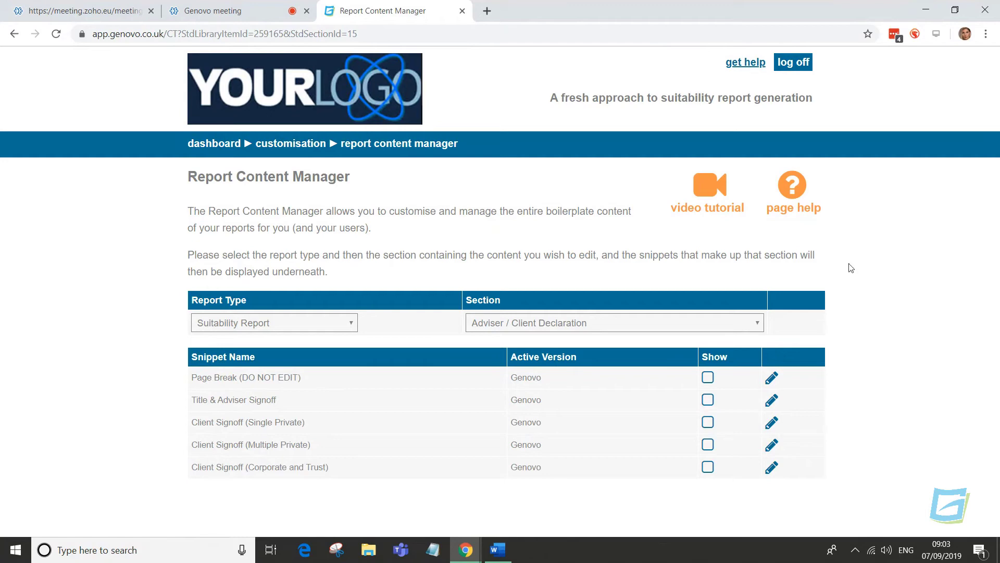
# - Open the Genovo support site from the help link and look at its support ticket and search options
pyautogui.click(792, 193)
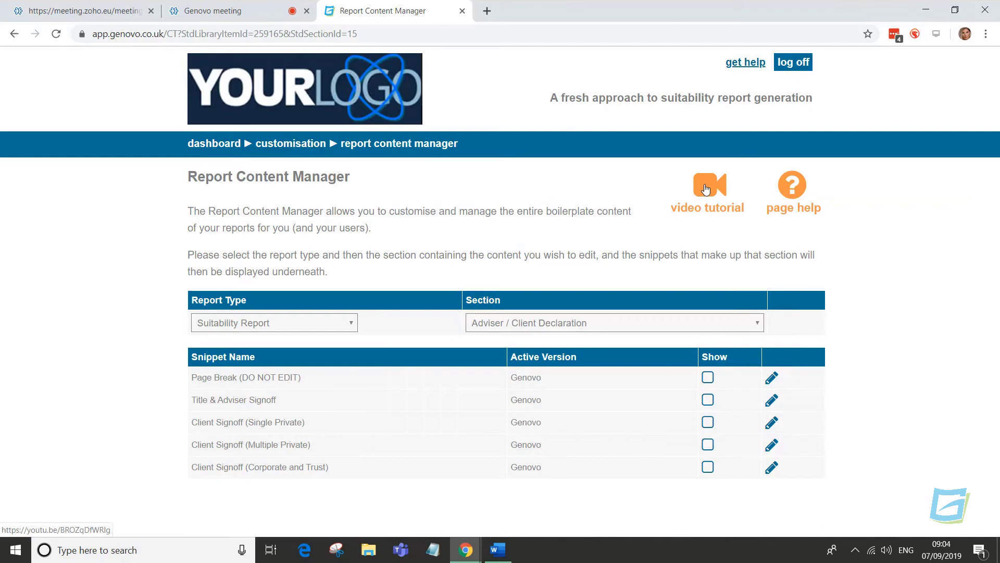
pyautogui.click(746, 64)
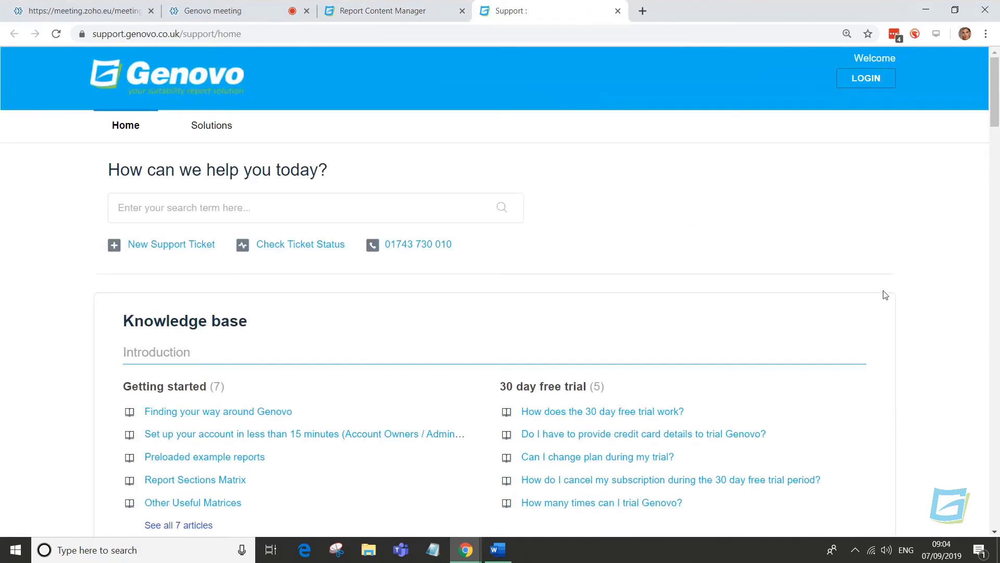
pyautogui.scroll(-1, 831, 266)
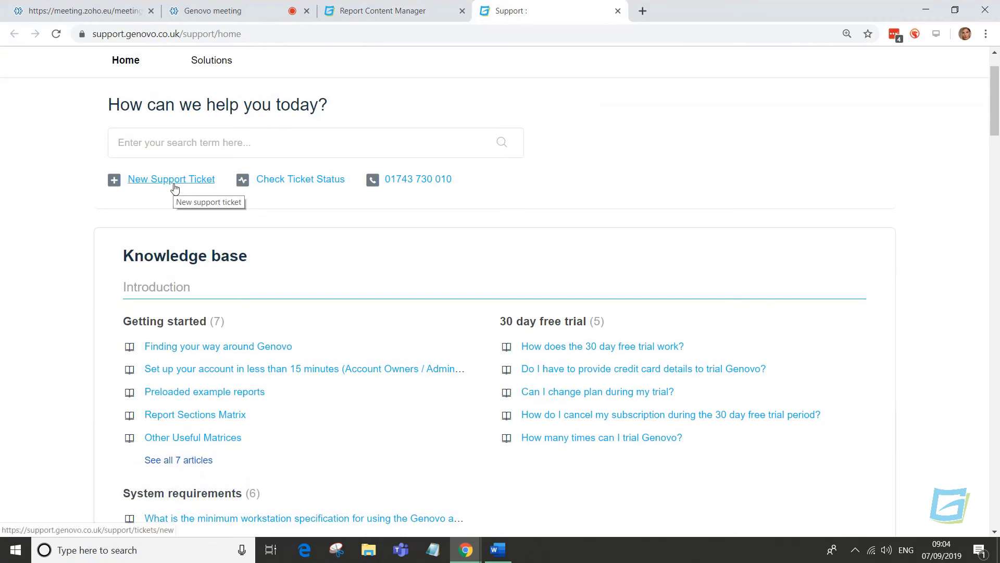
pyautogui.click(317, 145)
# - Browse the knowledge base articles from Getting started through Account Admin, Building a Report, Data Libraries and Customisation to The Report
pyautogui.scroll(-4, 726, 207)
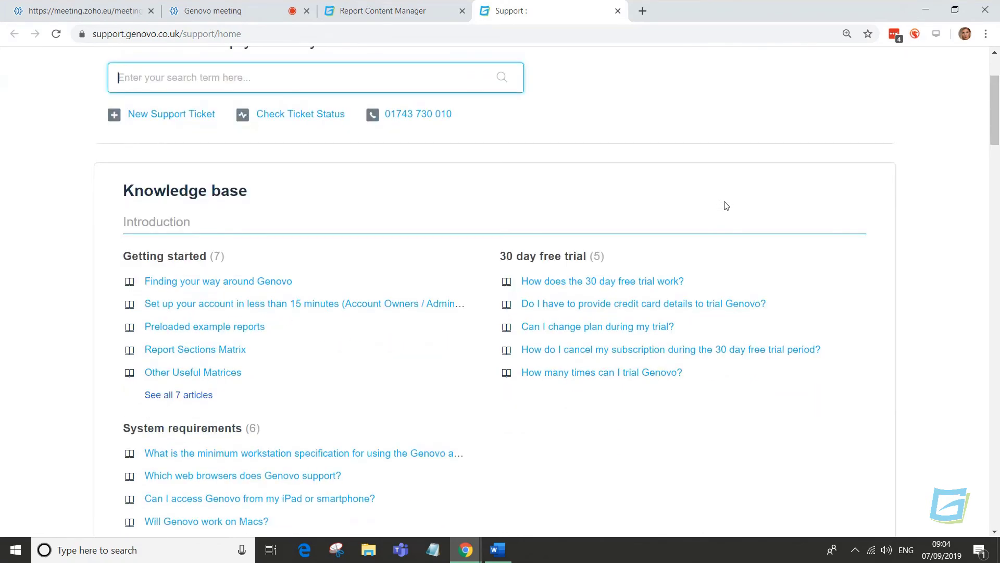
pyautogui.scroll(-2, 724, 205)
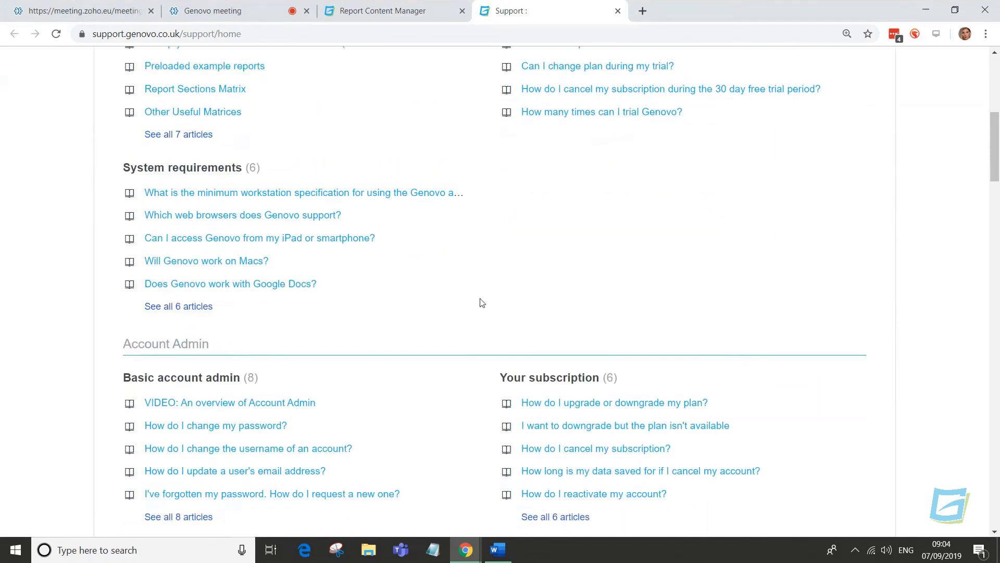
pyautogui.scroll(-2, 484, 299)
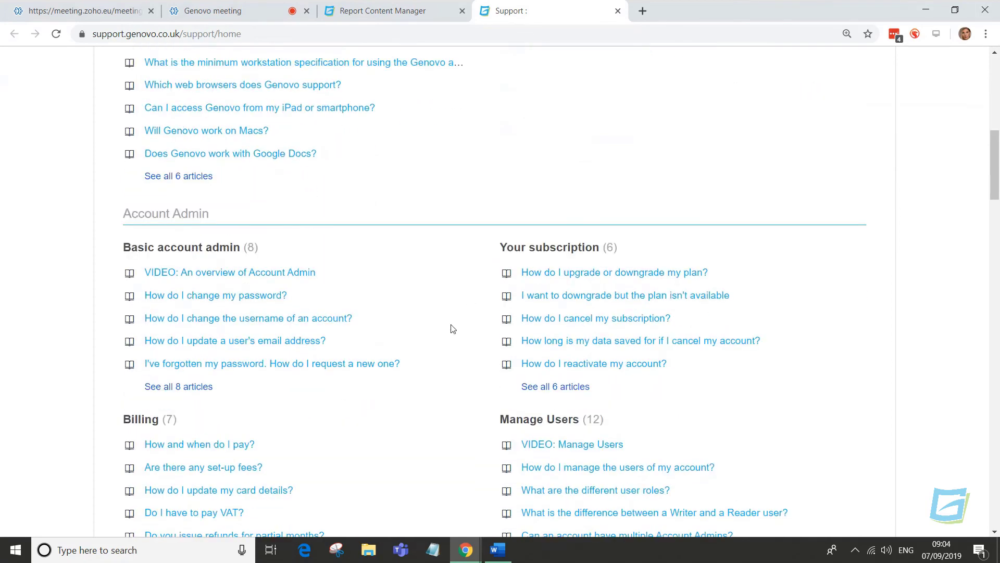
pyautogui.scroll(-3, 453, 327)
pyautogui.scroll(-3, 453, 324)
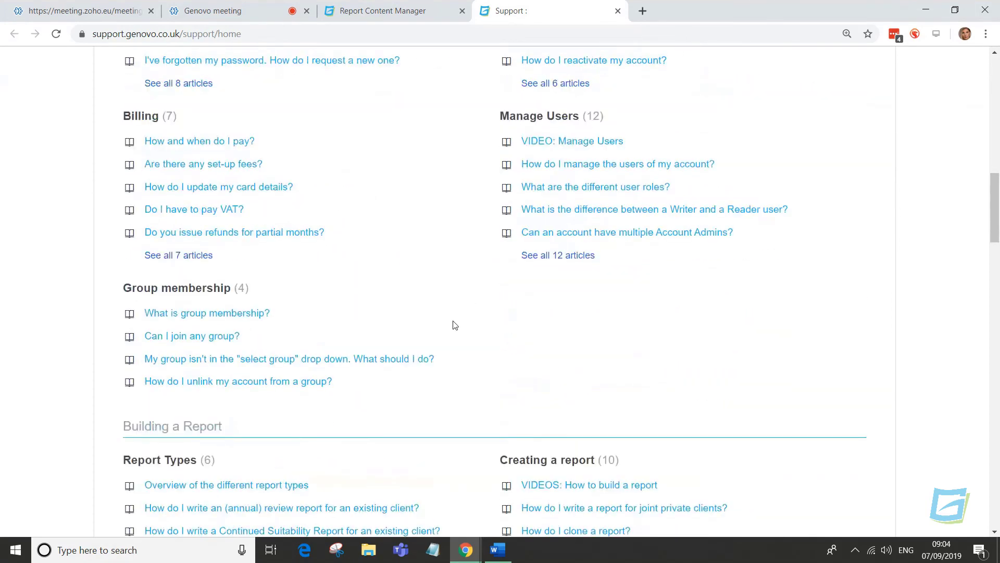
pyautogui.scroll(-2, 453, 324)
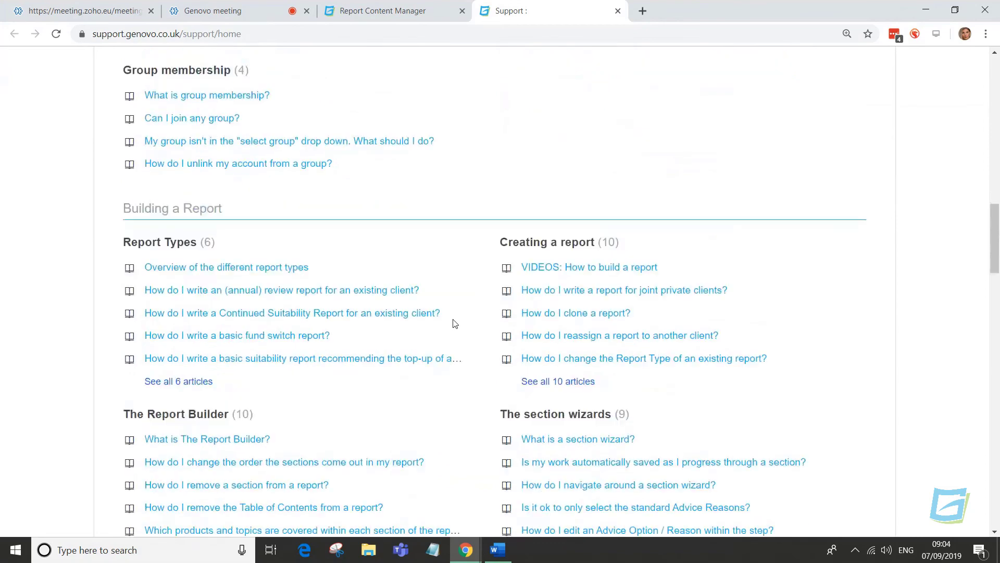
pyautogui.scroll(-4, 453, 323)
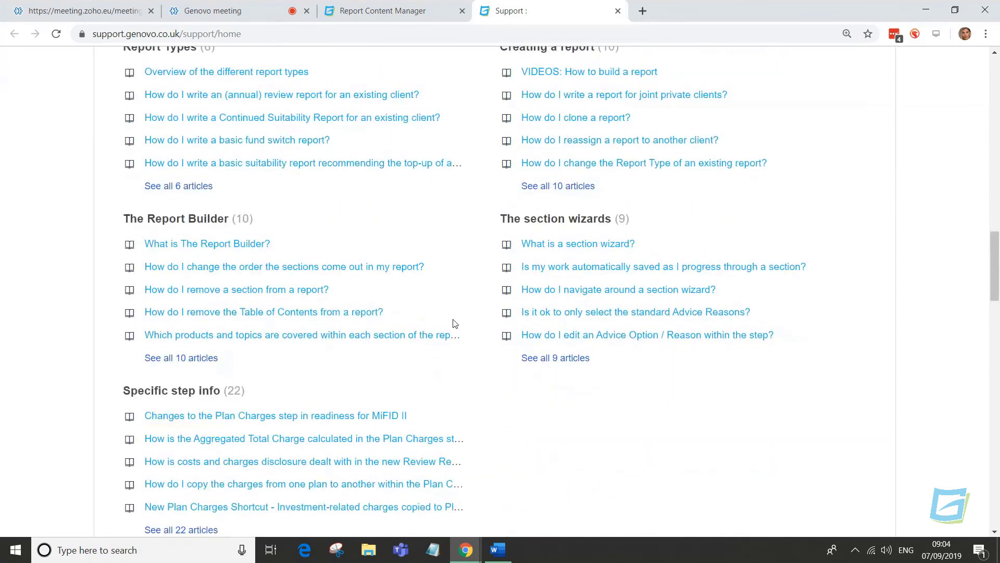
pyautogui.scroll(-4, 453, 324)
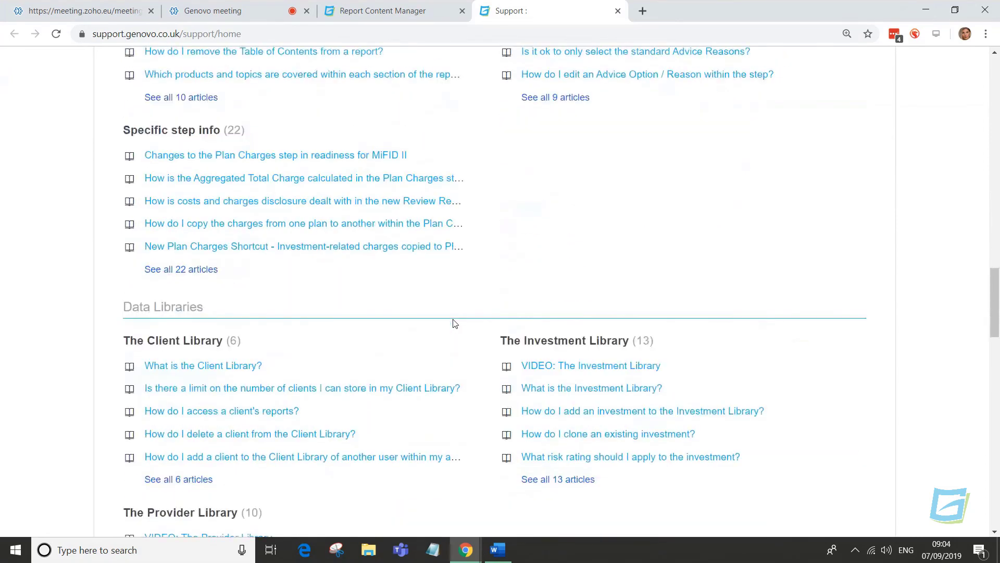
pyautogui.scroll(-4, 453, 323)
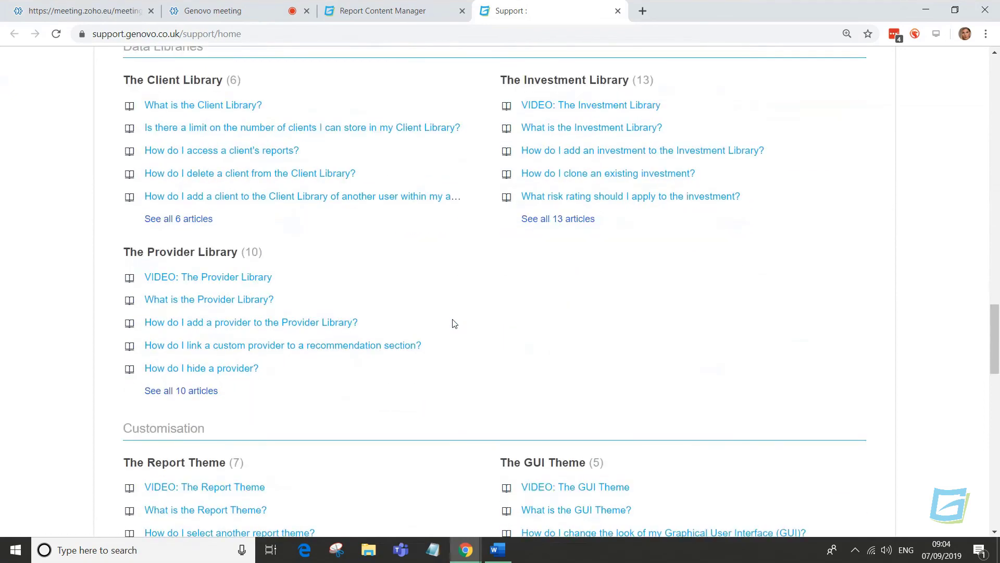
pyautogui.scroll(-4, 454, 325)
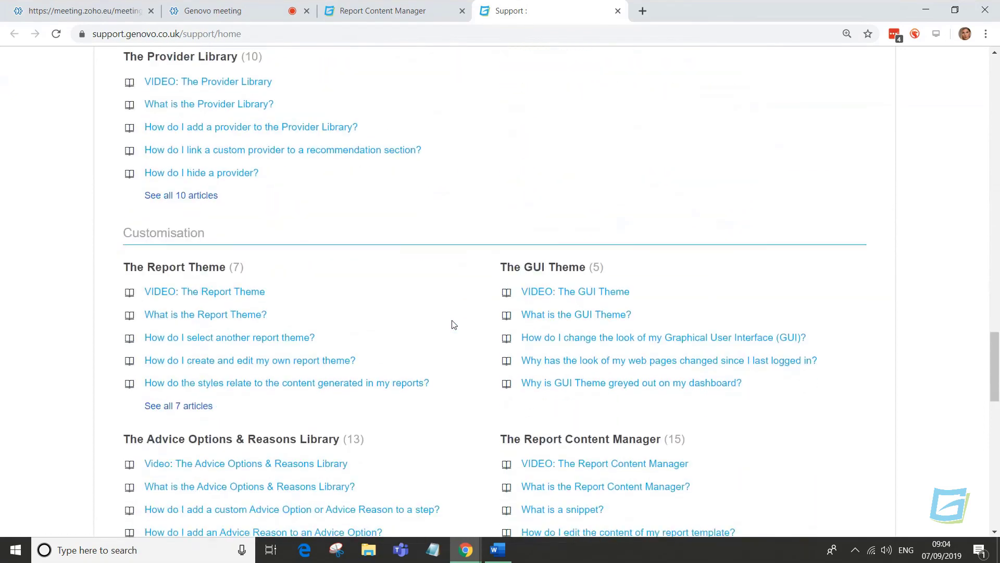
pyautogui.scroll(-5, 453, 324)
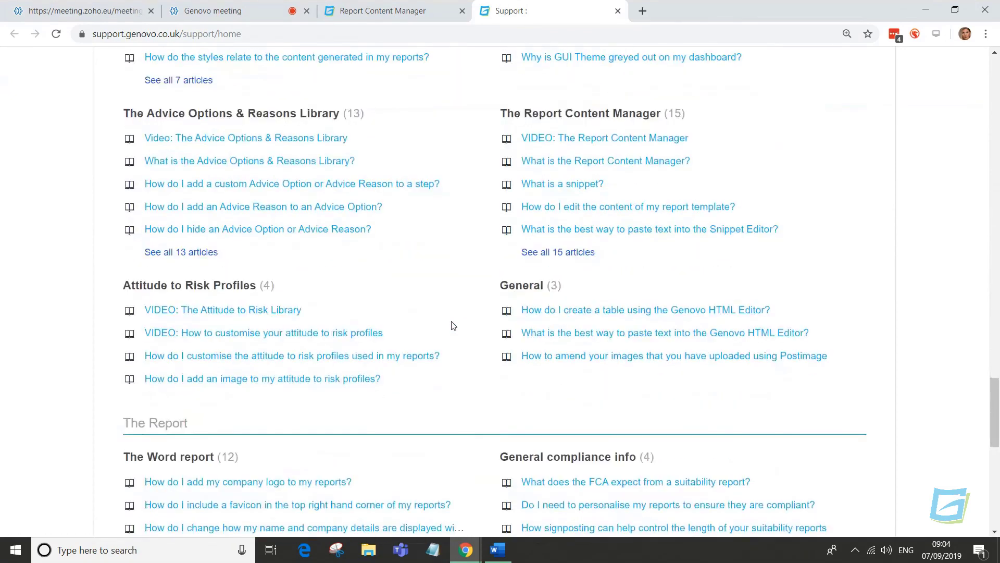
pyautogui.scroll(-2, 453, 325)
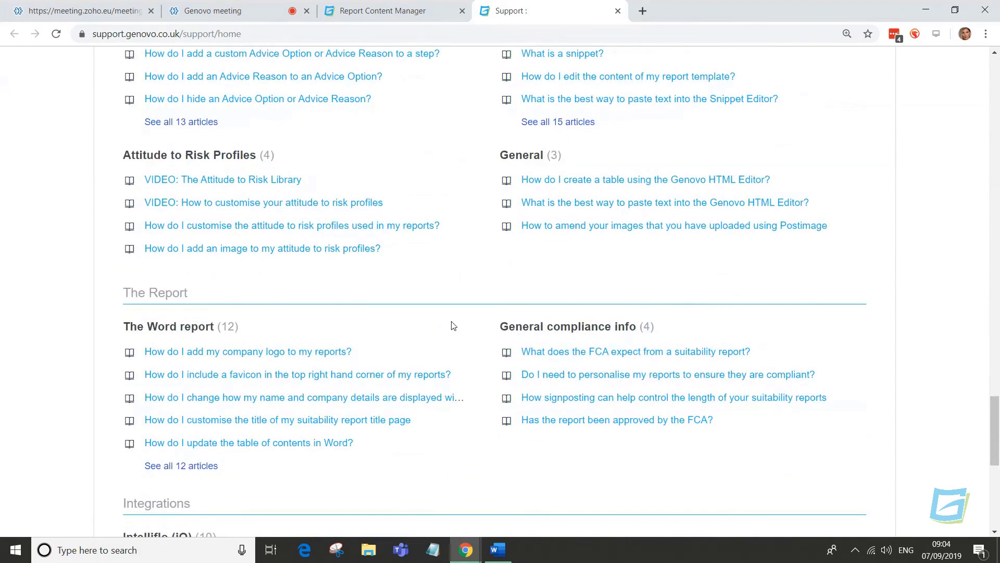
# - Switch back to the Report Content Manager and return to the Genovo dashboard
pyautogui.click(380, 11)
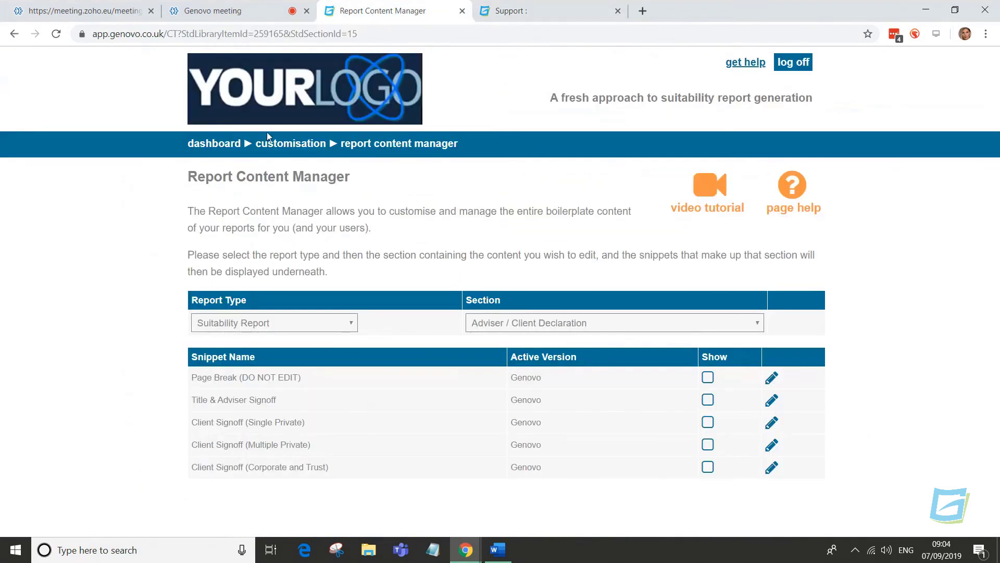
pyautogui.click(214, 144)
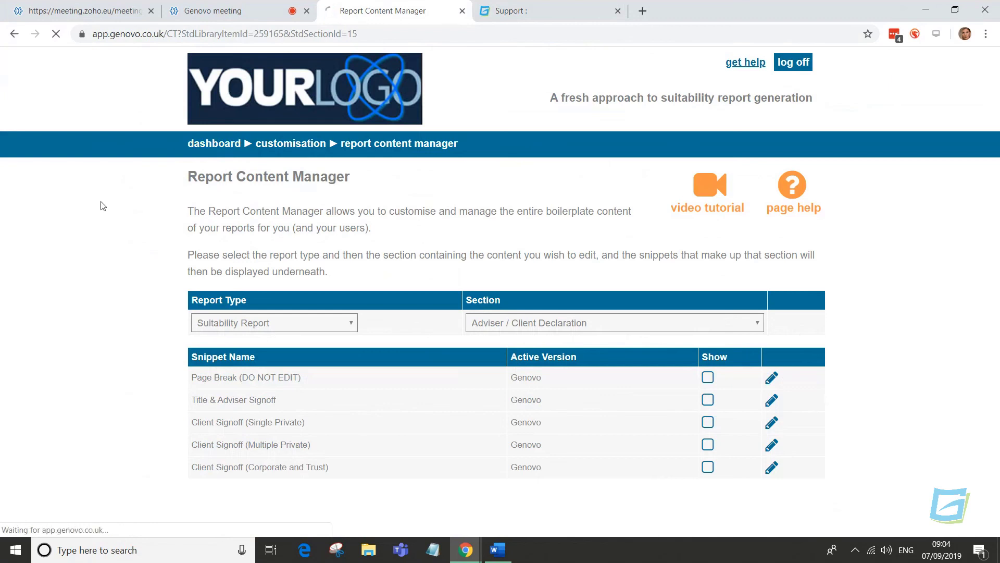